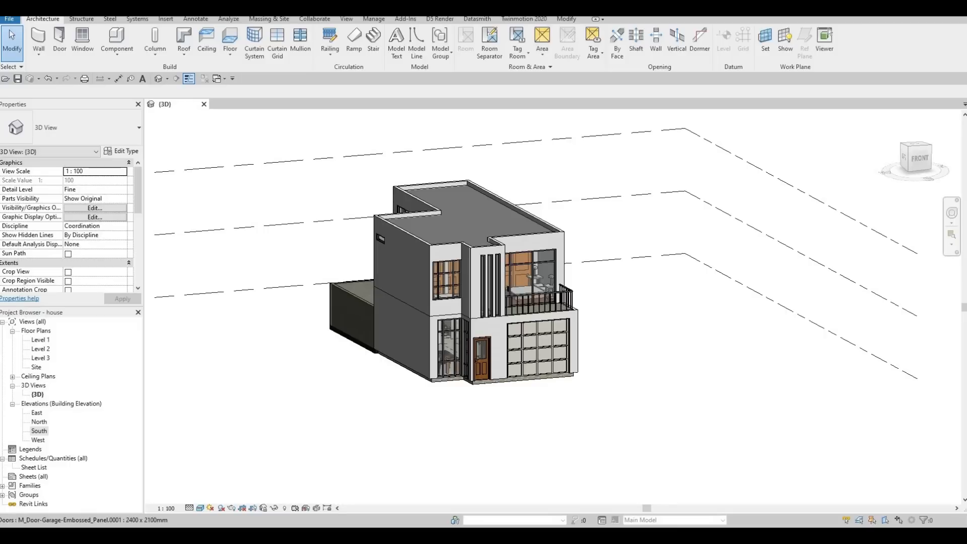
- Open the South elevation and draw a new level 400 mm below Level 1, spanning the length of the existing levels
{"action": "double_click", "coordinate": [38, 430]}
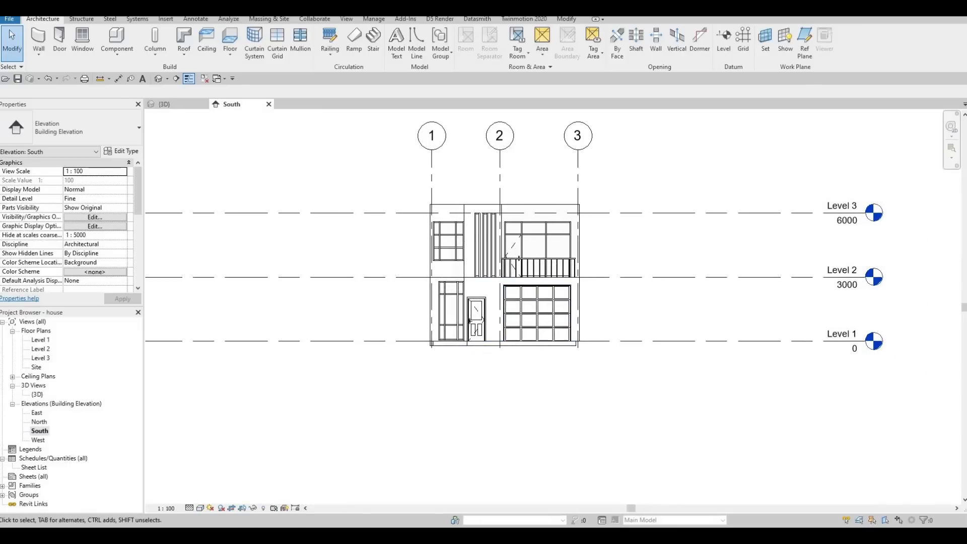
{"action": "scroll", "coordinate": [672, 314], "scroll_direction": "down", "scroll_amount": 1}
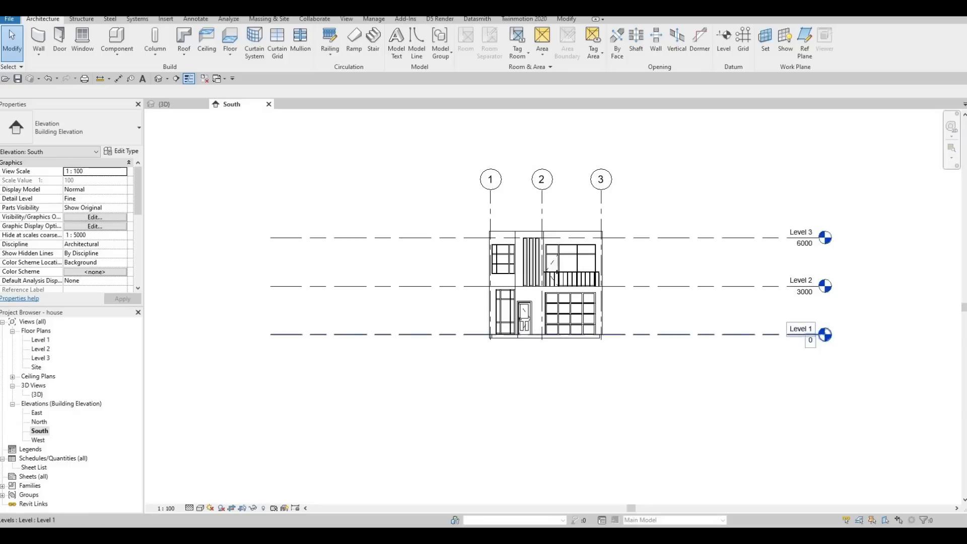
{"action": "left_click", "coordinate": [677, 333]}
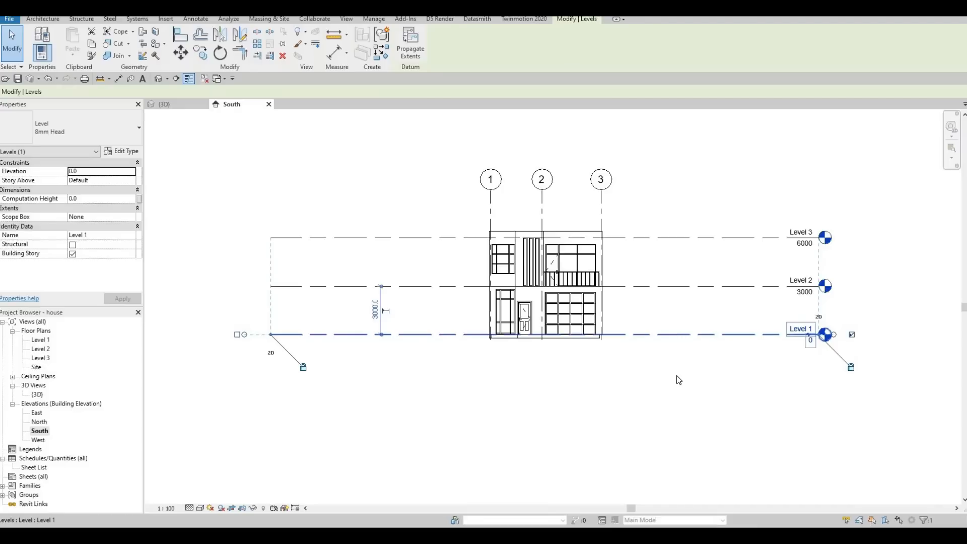
{"action": "key", "text": "l"}
{"action": "key", "text": "l"}
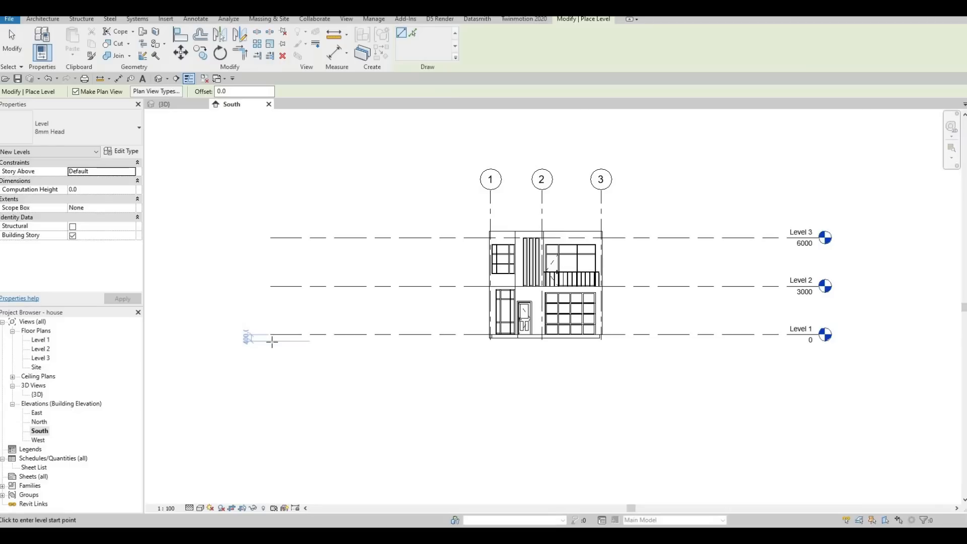
{"action": "left_click", "coordinate": [735, 366]}
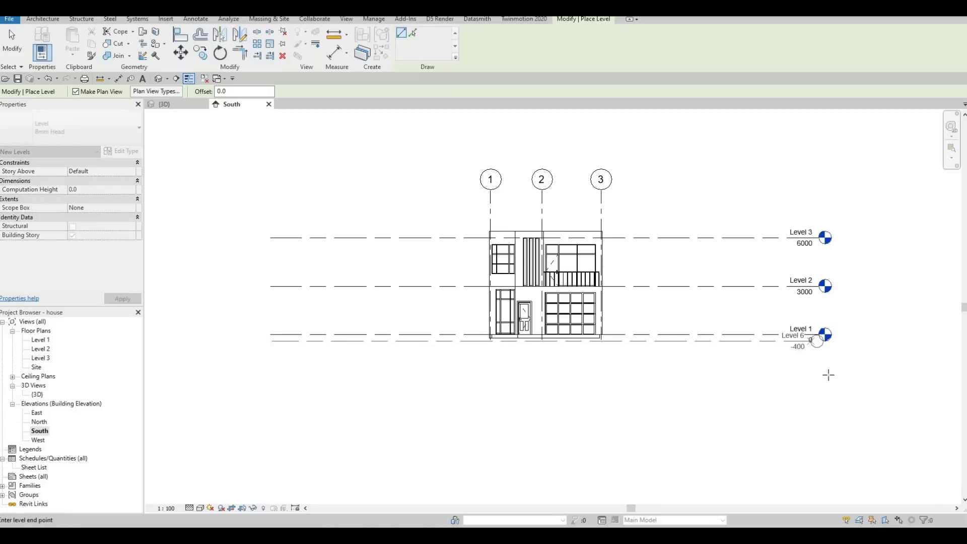
{"action": "left_click", "coordinate": [791, 352]}
{"action": "key", "text": "Escape"}
{"action": "key", "text": "Escape"}
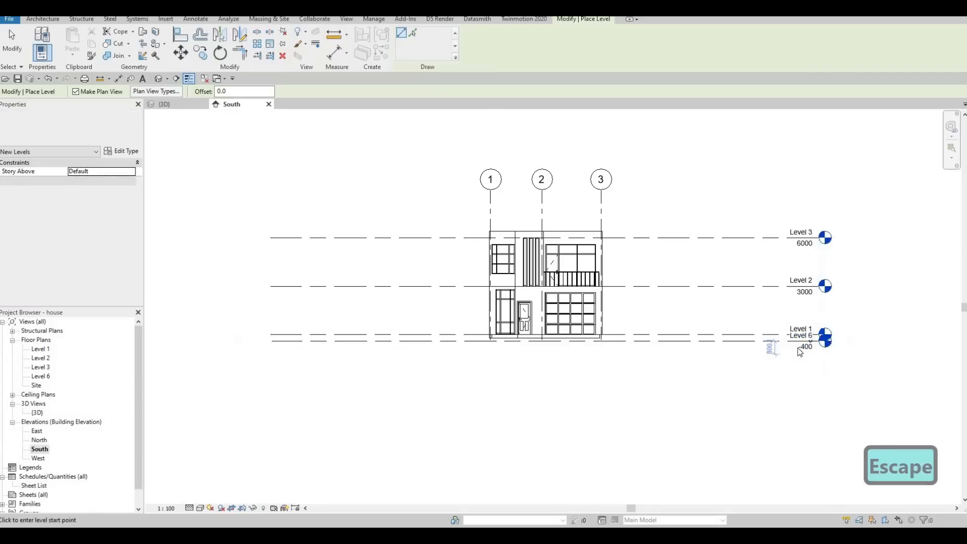
- Add an elbow to the head of the level at -400 and shift its label down clear of the Level 1 label
{"action": "scroll", "coordinate": [767, 343], "scroll_direction": "up", "scroll_amount": 2}
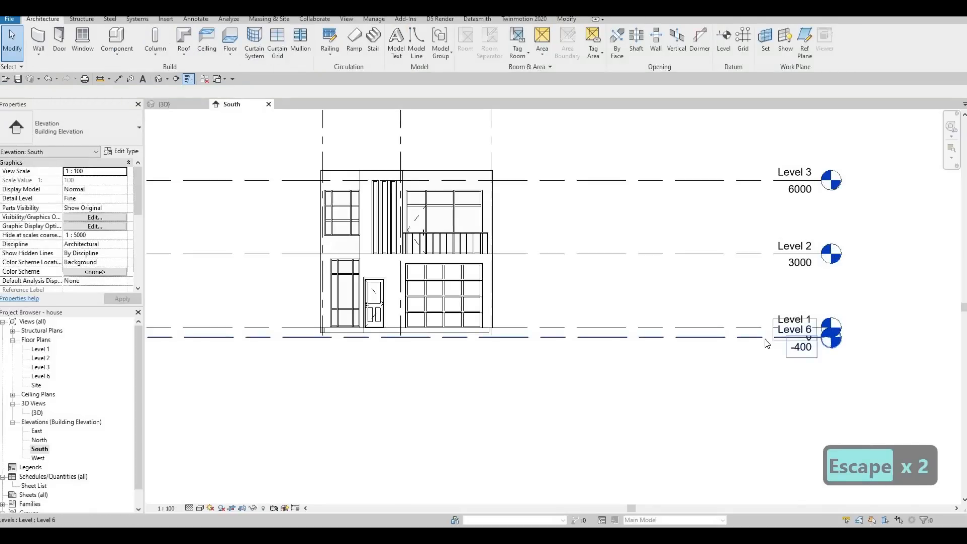
{"action": "left_click", "coordinate": [802, 341]}
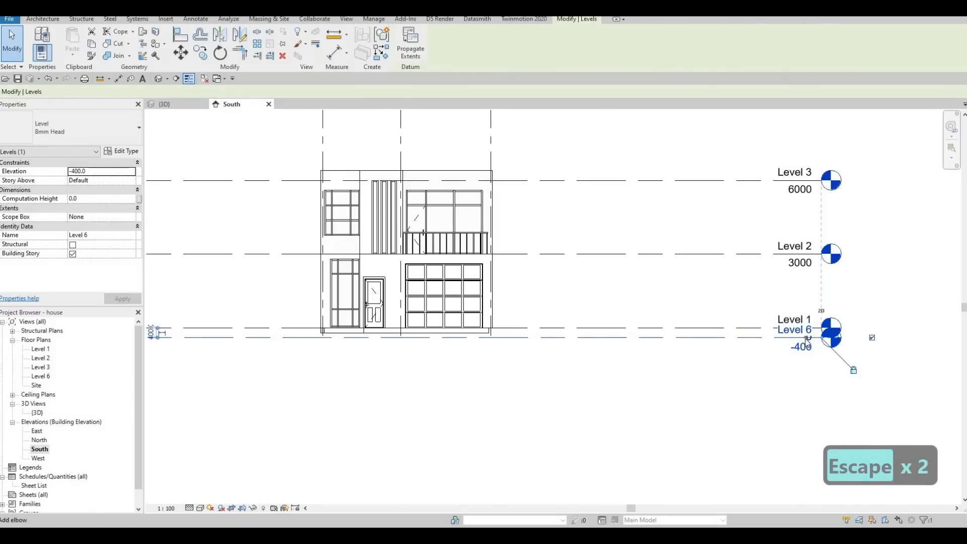
{"action": "scroll", "coordinate": [808, 344], "scroll_direction": "up", "scroll_amount": 4}
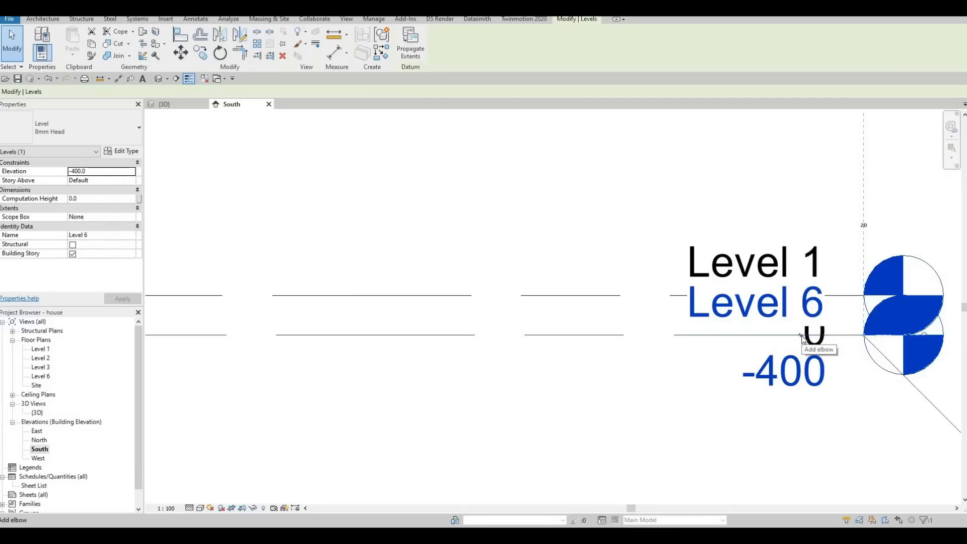
{"action": "left_click", "coordinate": [801, 355]}
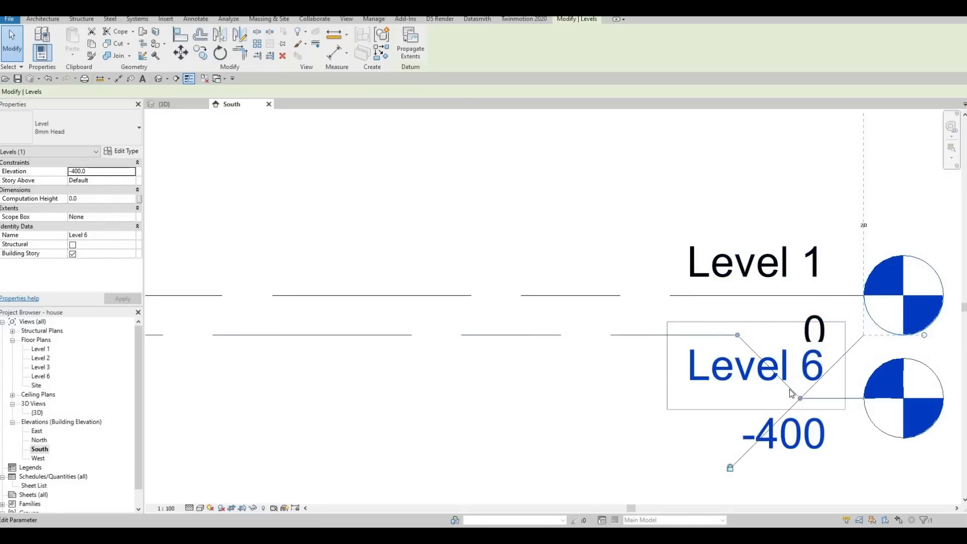
{"action": "scroll", "coordinate": [799, 392], "scroll_direction": "down", "scroll_amount": 2}
{"action": "left_click_drag", "start_coordinate": [799, 393], "coordinate": [798, 410]}
{"action": "left_click_drag", "start_coordinate": [727, 361], "coordinate": [698, 358]}
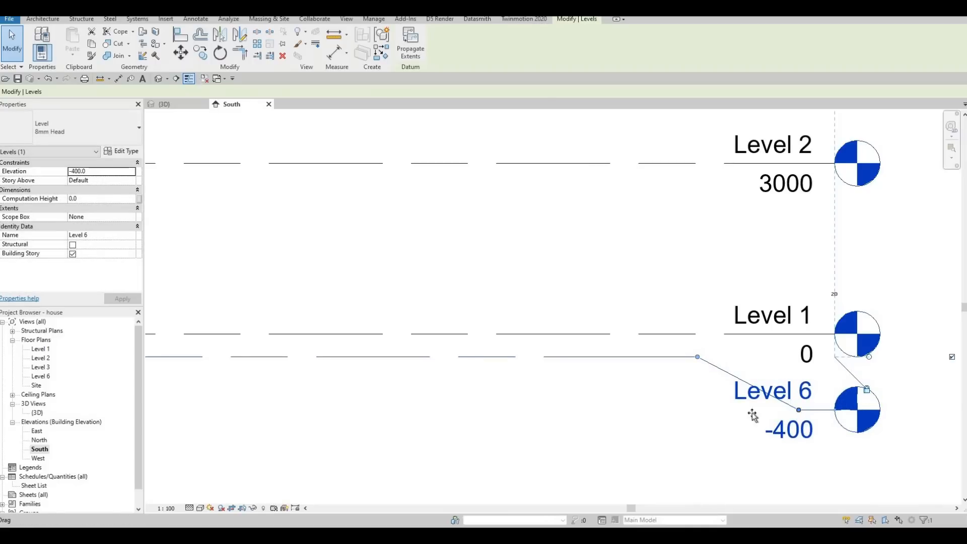
{"action": "scroll", "coordinate": [781, 378], "scroll_direction": "down", "scroll_amount": 3}
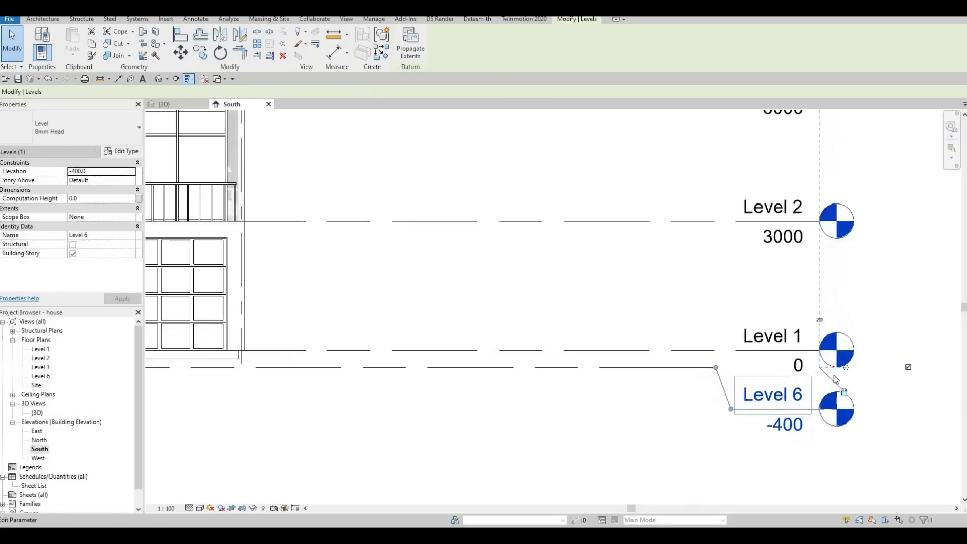
{"action": "key", "text": "Escape"}
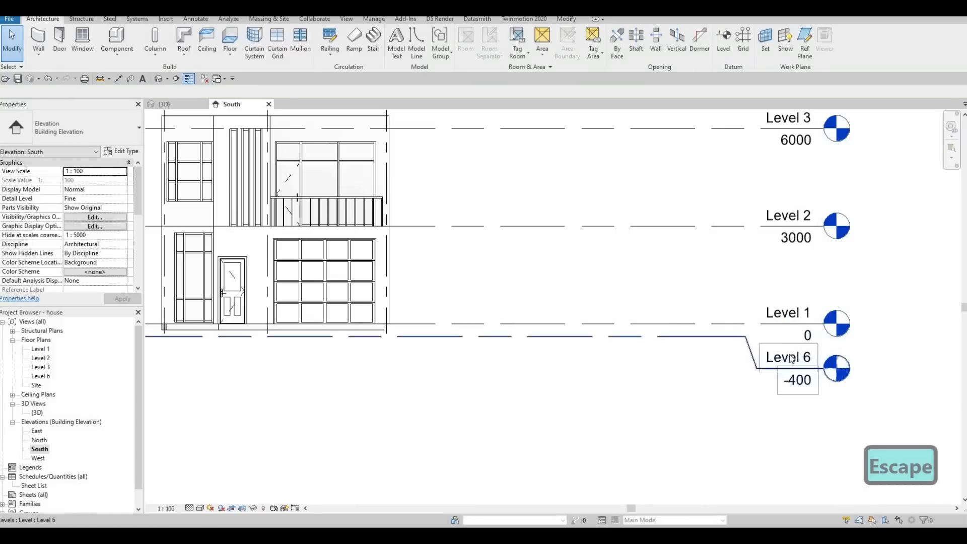
- Rename the level at -400 as GROUND and rename its corresponding views too
{"action": "left_click", "coordinate": [774, 358]}
{"action": "left_click", "coordinate": [780, 355]}
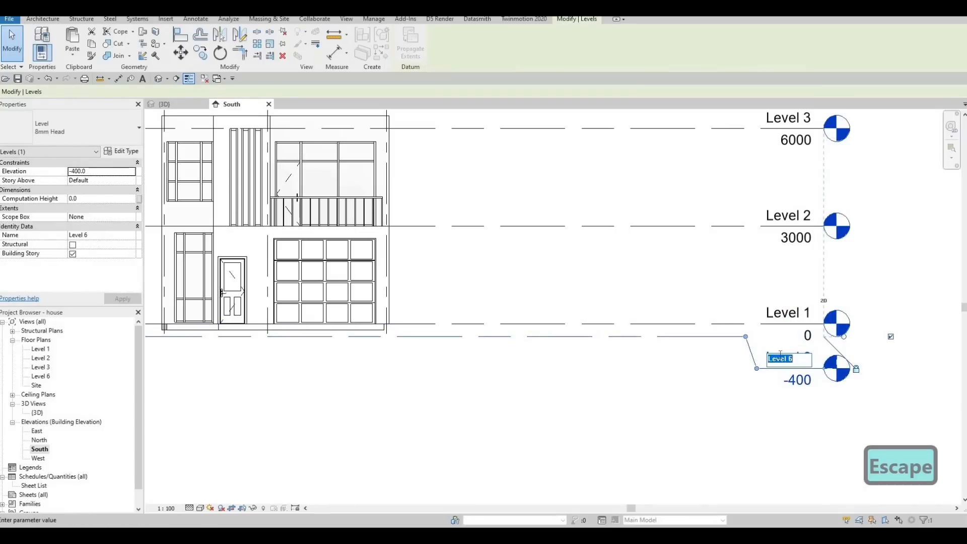
{"action": "key", "text": "Caps_Lock"}
{"action": "type", "text": "GRO"}
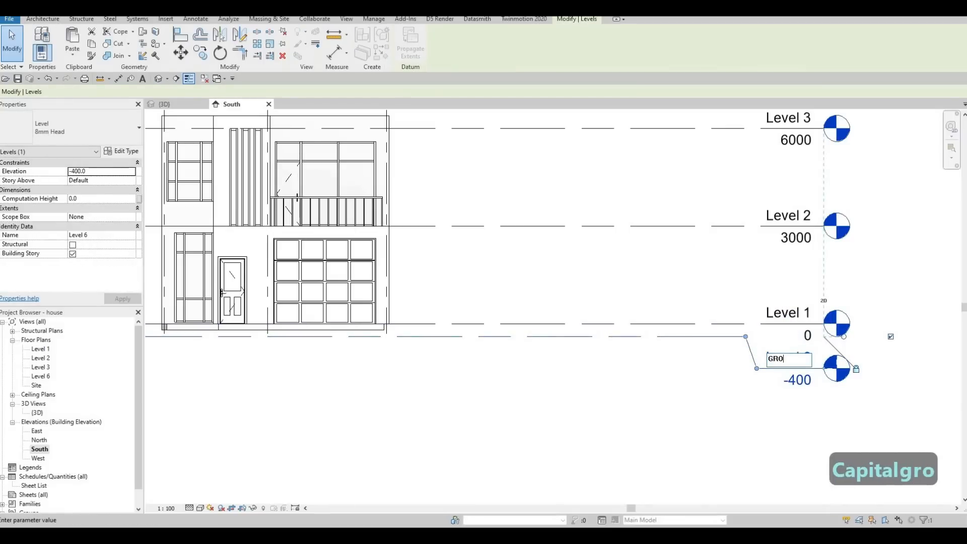
{"action": "type", "text": "UND"}
{"action": "left_click", "coordinate": [572, 346]}
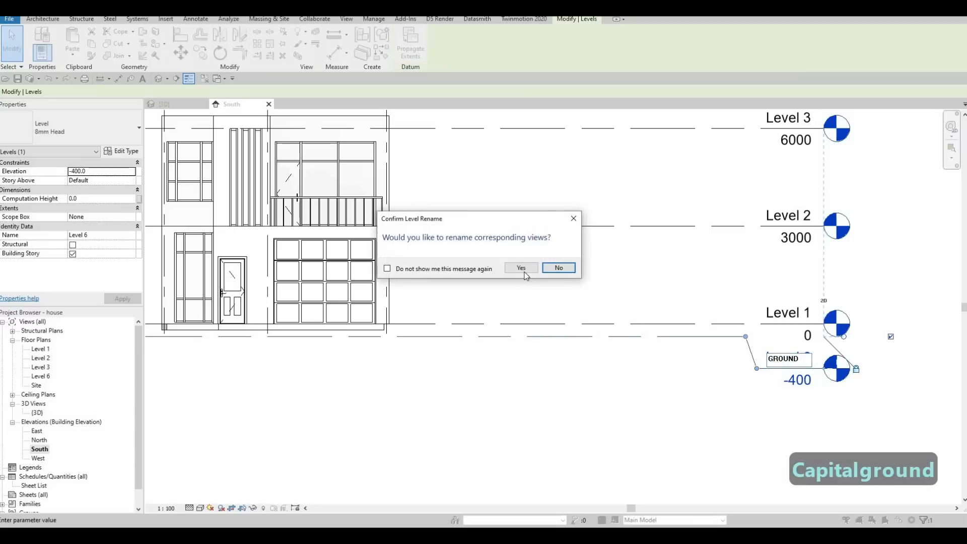
{"action": "left_click", "coordinate": [523, 270]}
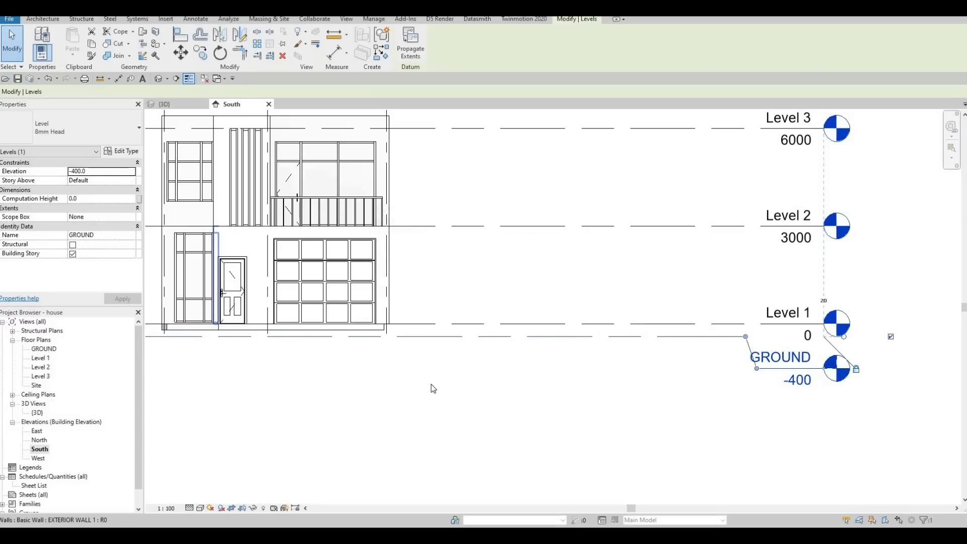
{"action": "middle_click_drag", "start_coordinate": [593, 359], "coordinate": [749, 324]}
{"action": "key", "text": "Escape"}
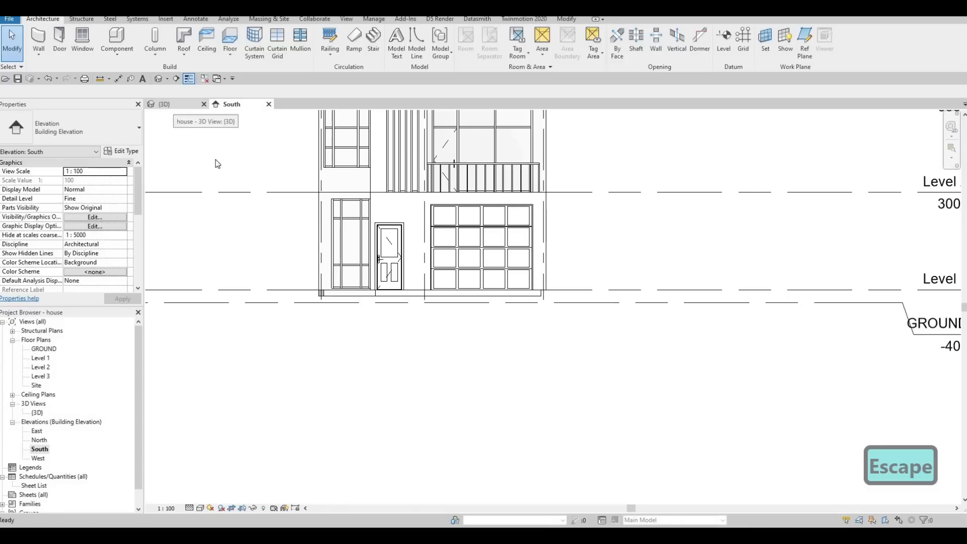
- In the 3D view, select the connected chain of lower-storey walls and set their base constraint to GROUND
{"action": "left_click", "coordinate": [173, 105]}
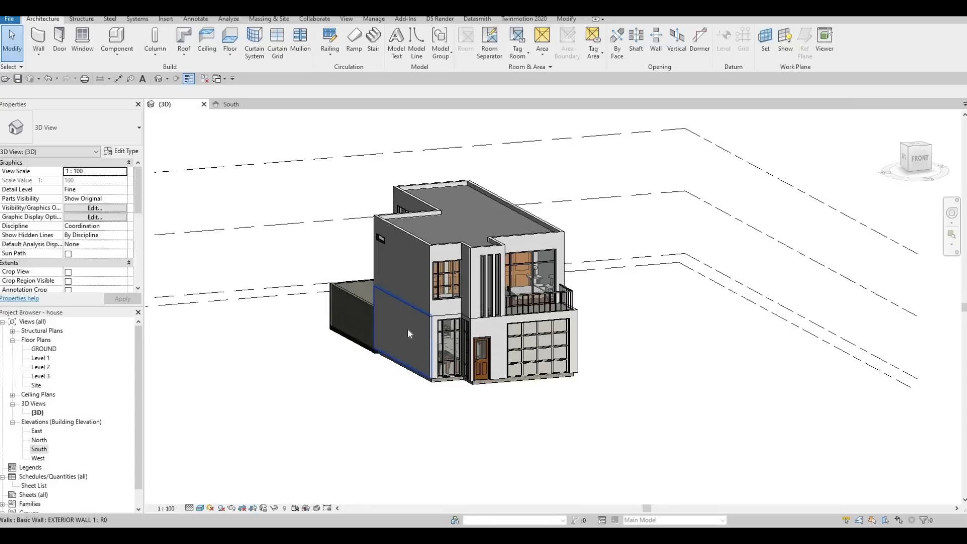
{"action": "key", "text": "Tab"}
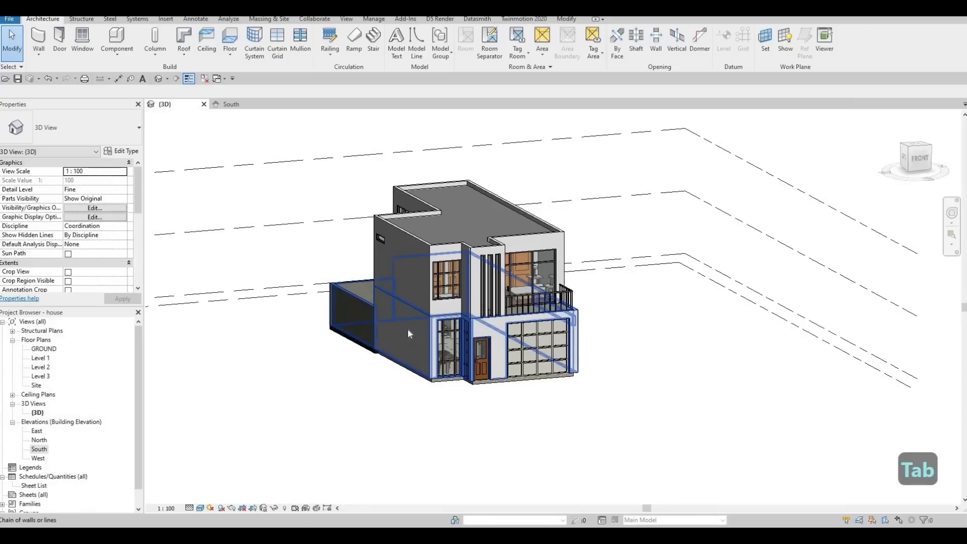
{"action": "left_click", "coordinate": [408, 332]}
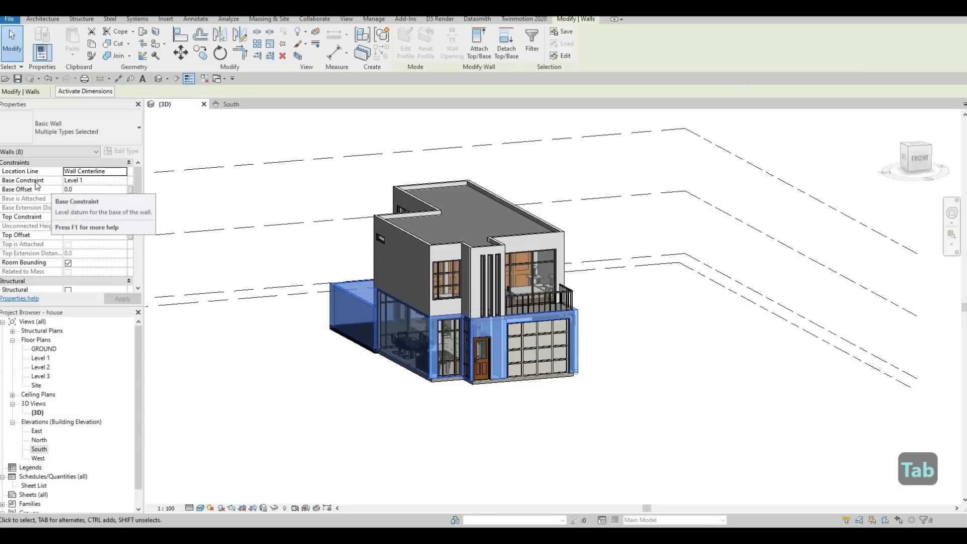
{"action": "left_click", "coordinate": [122, 182]}
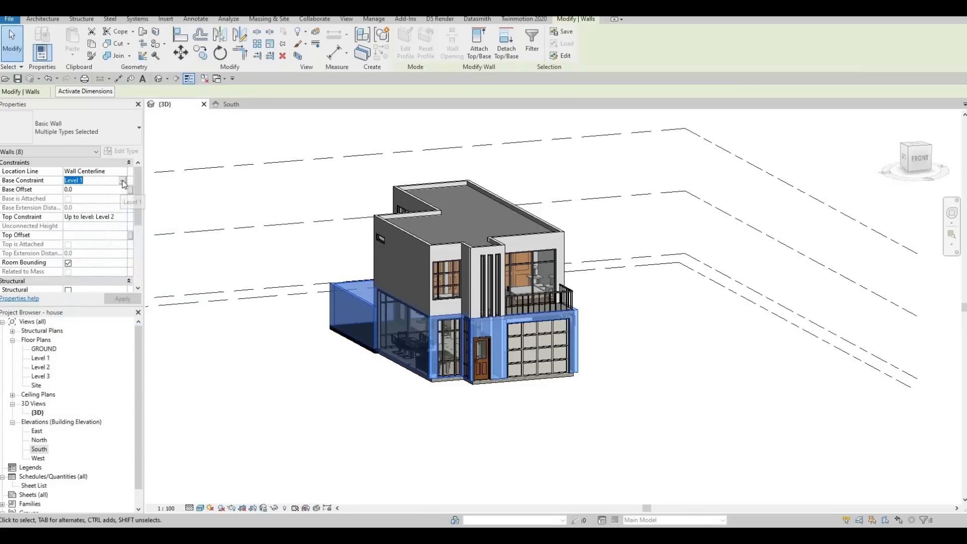
{"action": "left_click", "coordinate": [123, 182]}
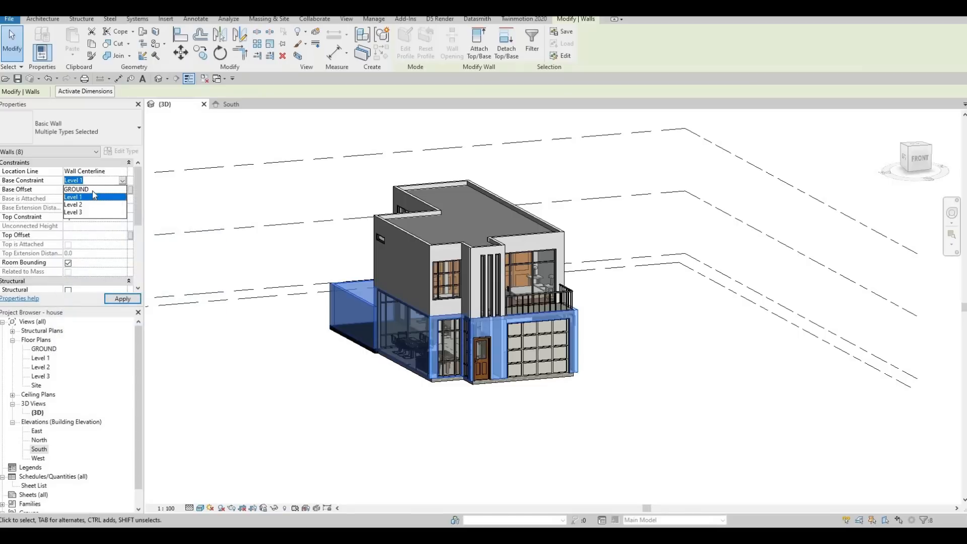
{"action": "left_click", "coordinate": [77, 190]}
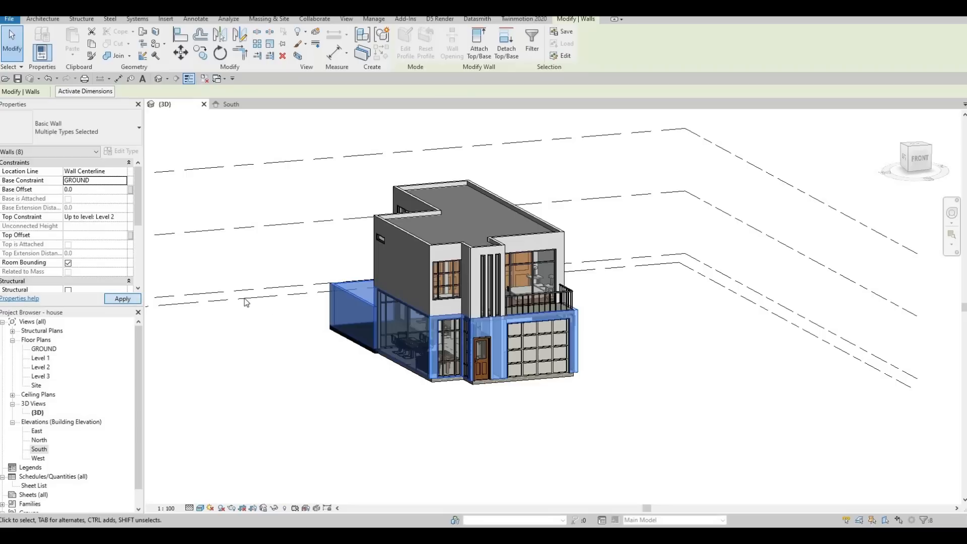
{"action": "key", "text": "Escape"}
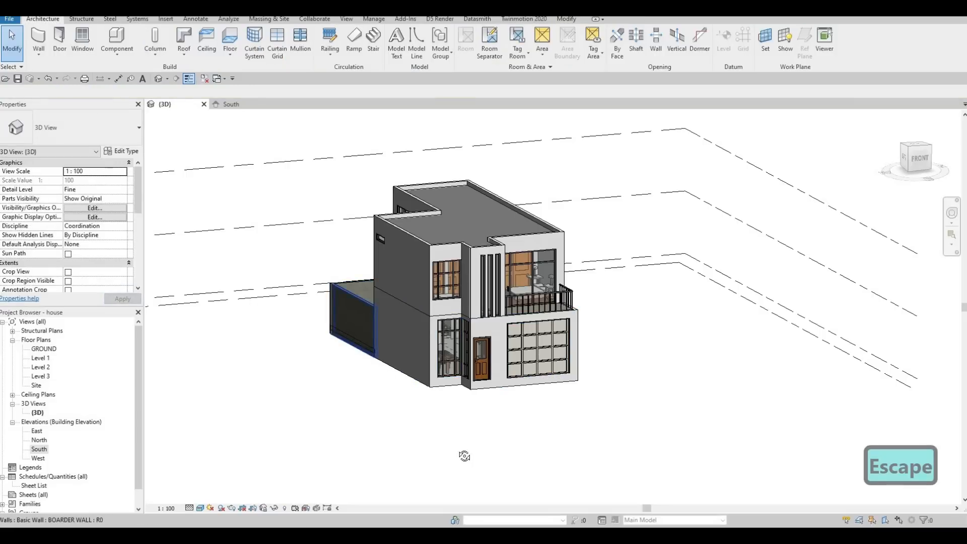
- Set the level of the rear yard floor (FLOOR 2) to GROUND
{"action": "middle_click_drag", "start_coordinate": [464, 456], "coordinate": [375, 334], "text": "shift"}
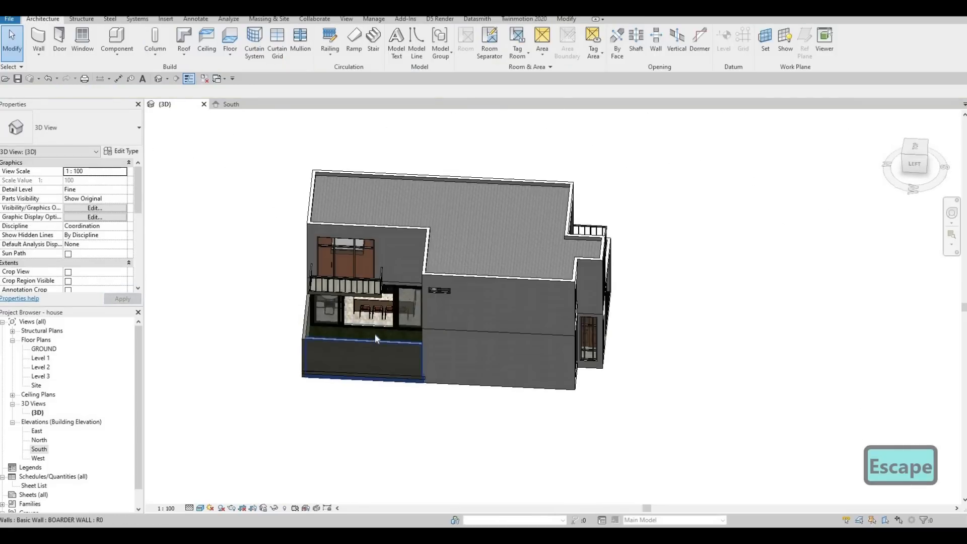
{"action": "left_click", "coordinate": [428, 342]}
{"action": "middle_click_drag", "start_coordinate": [296, 328], "coordinate": [262, 282], "text": "shift"}
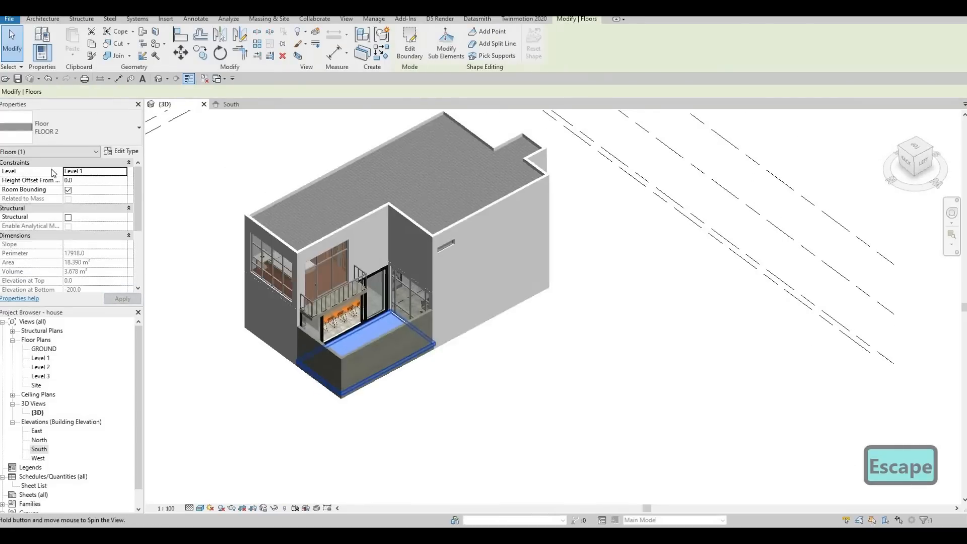
{"action": "left_click", "coordinate": [123, 174]}
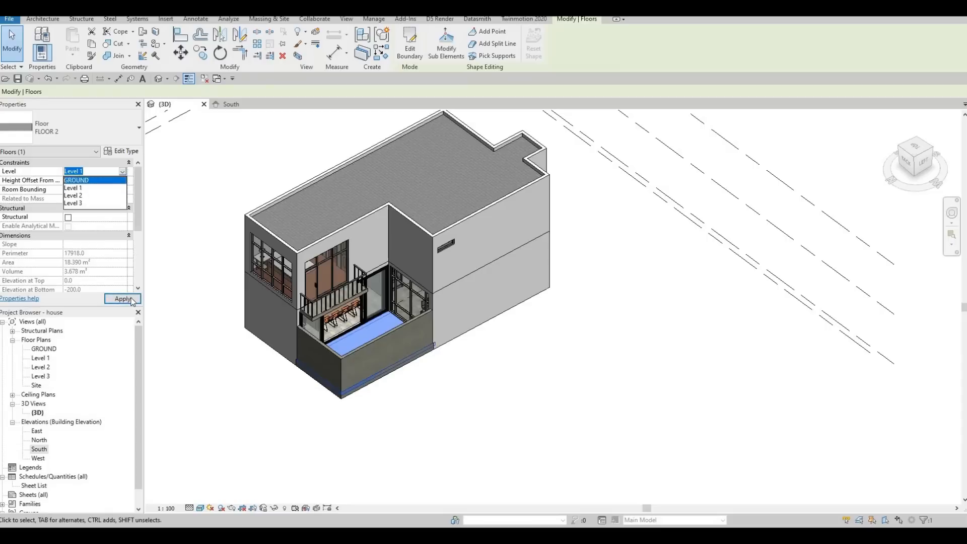
{"action": "left_click", "coordinate": [132, 301]}
{"action": "key", "text": "Escape"}
- Select the chain of four walls enclosing the rear yard and set their base constraint to GROUND
{"action": "middle_click_drag", "start_coordinate": [514, 323], "coordinate": [552, 233]}
{"action": "scroll", "coordinate": [559, 234], "scroll_direction": "up", "scroll_amount": 5}
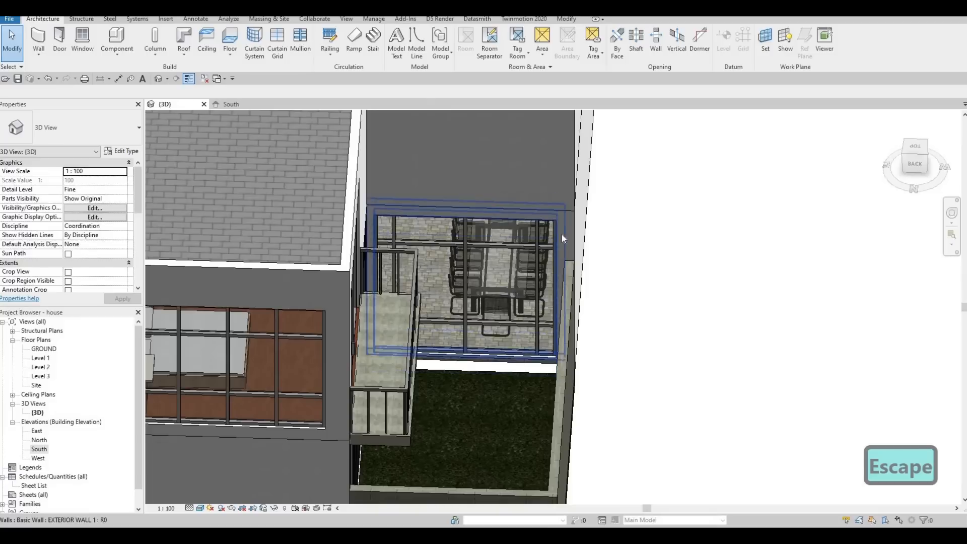
{"action": "left_click", "coordinate": [563, 238]}
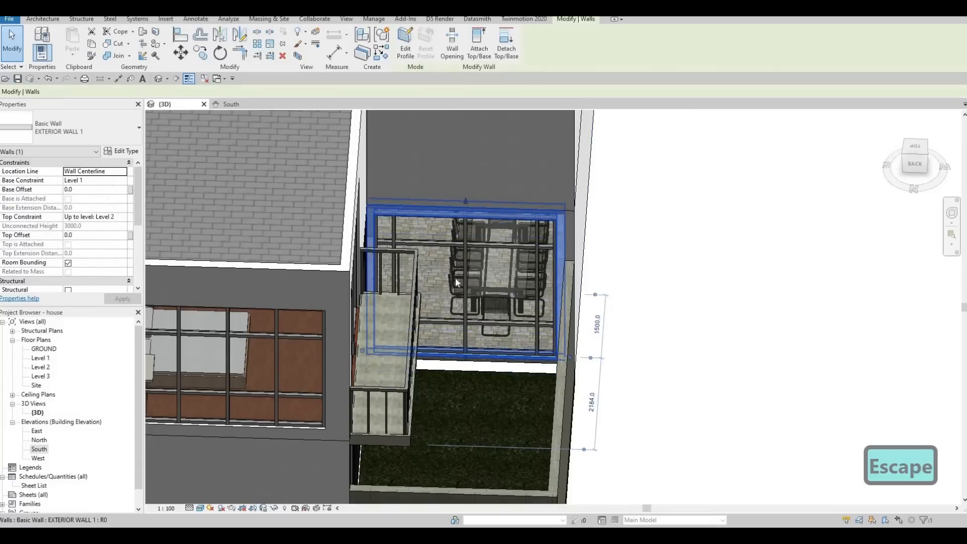
{"action": "middle_click_drag", "start_coordinate": [457, 283], "coordinate": [389, 244], "text": "shift"}
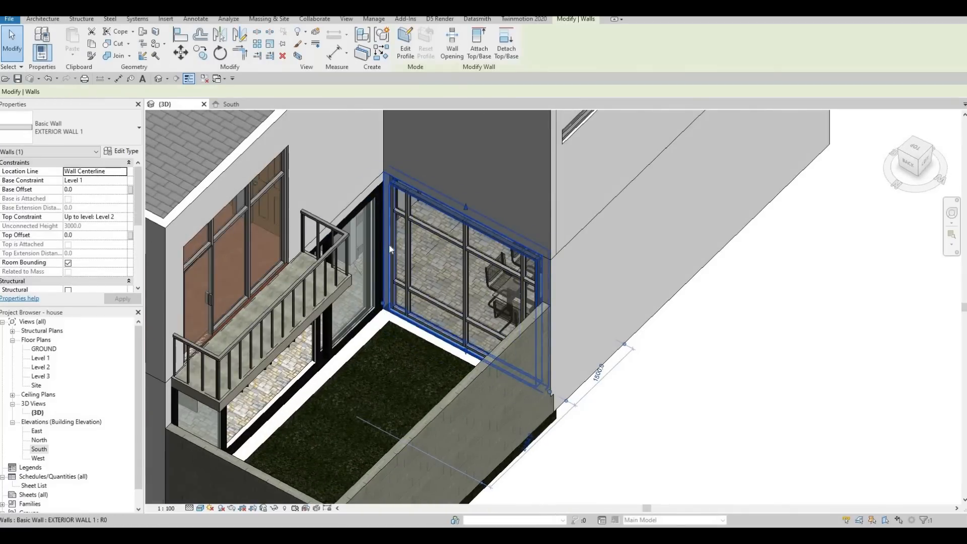
{"action": "key", "text": "Escape"}
{"action": "key", "text": "Escape"}
{"action": "key", "text": "Tab"}
{"action": "left_click", "coordinate": [388, 243]}
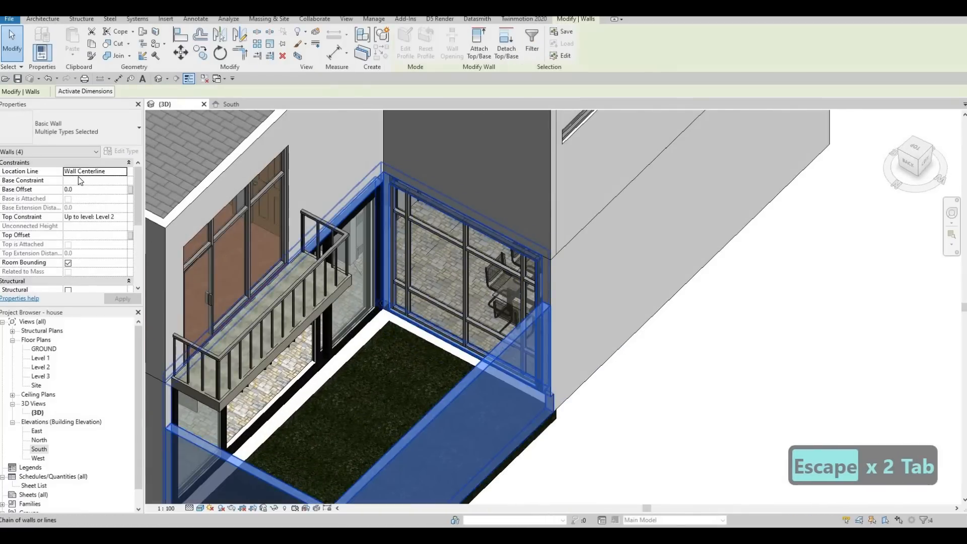
{"action": "left_click", "coordinate": [120, 181]}
{"action": "left_click", "coordinate": [122, 180]}
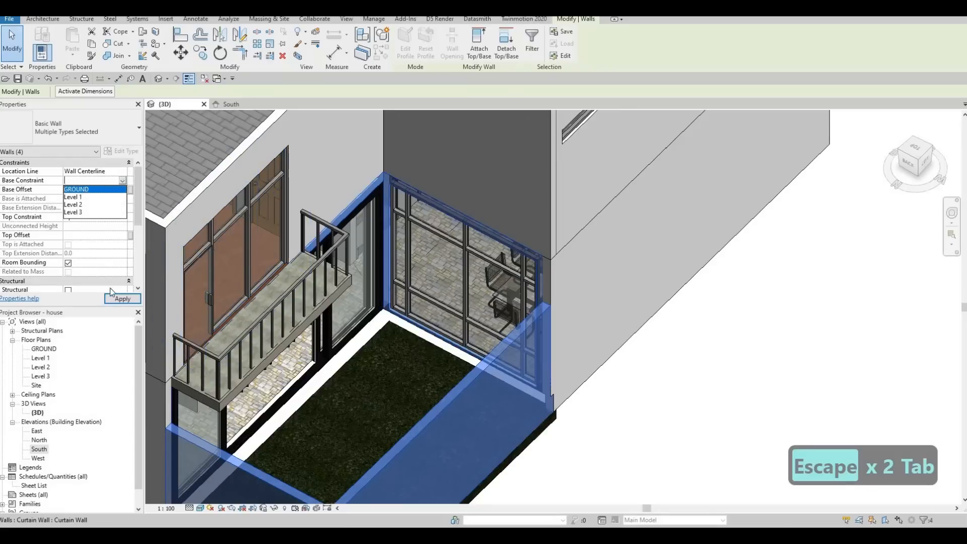
{"action": "left_click", "coordinate": [113, 301]}
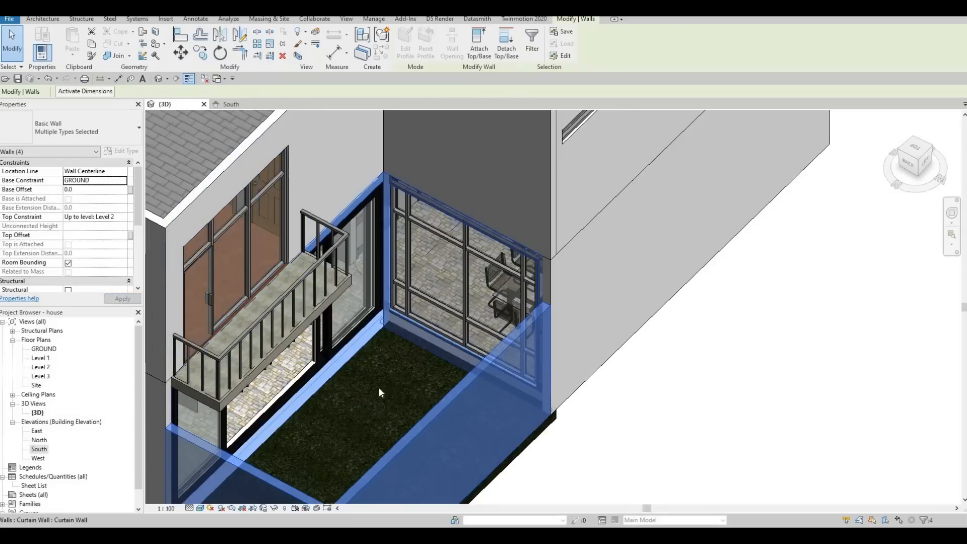
{"action": "key", "text": "Escape"}
{"action": "key", "text": "Escape"}
{"action": "middle_click_drag", "start_coordinate": [322, 373], "coordinate": [469, 294], "text": "shift"}
{"action": "scroll", "coordinate": [280, 304], "scroll_direction": "down", "scroll_amount": 4}
{"action": "scroll", "coordinate": [474, 287], "scroll_direction": "up", "scroll_amount": 2}
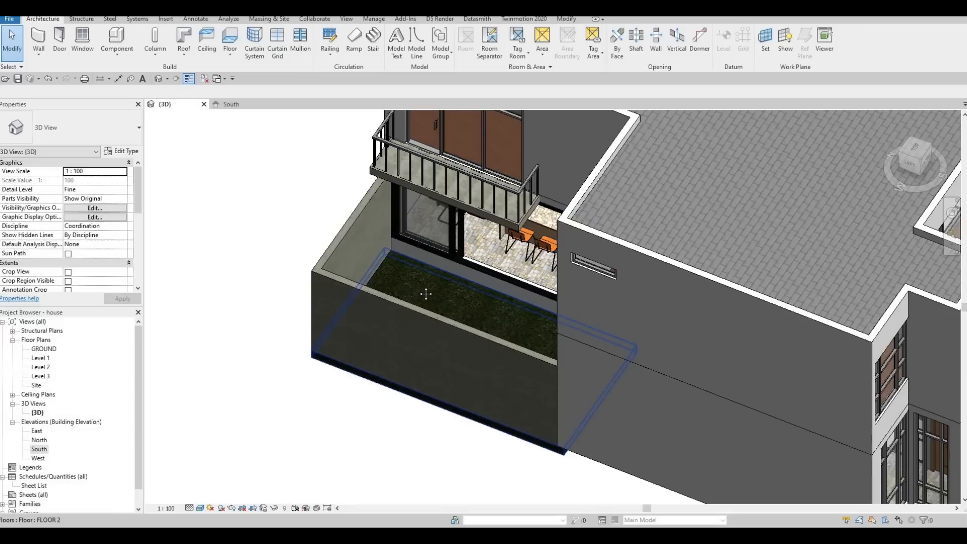
- Open the family of the ground-floor garage door at the front of the house for editing
{"action": "middle_click_drag", "start_coordinate": [400, 258], "coordinate": [380, 262]}
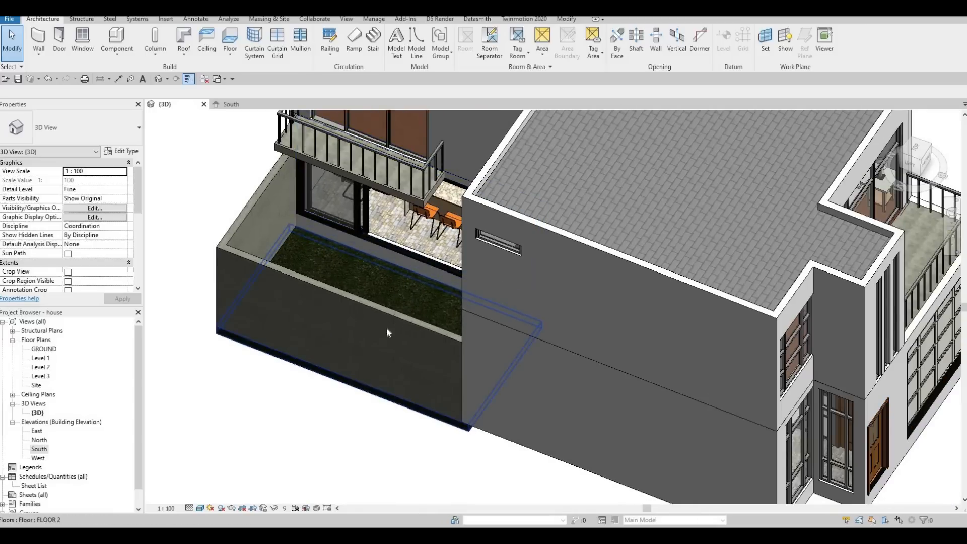
{"action": "scroll", "coordinate": [388, 343], "scroll_direction": "down", "scroll_amount": 4}
{"action": "middle_click_drag", "start_coordinate": [318, 341], "coordinate": [339, 276], "text": "shift"}
{"action": "middle_click_drag", "start_coordinate": [571, 280], "coordinate": [417, 218]}
{"action": "scroll", "coordinate": [417, 220], "scroll_direction": "up", "scroll_amount": 1}
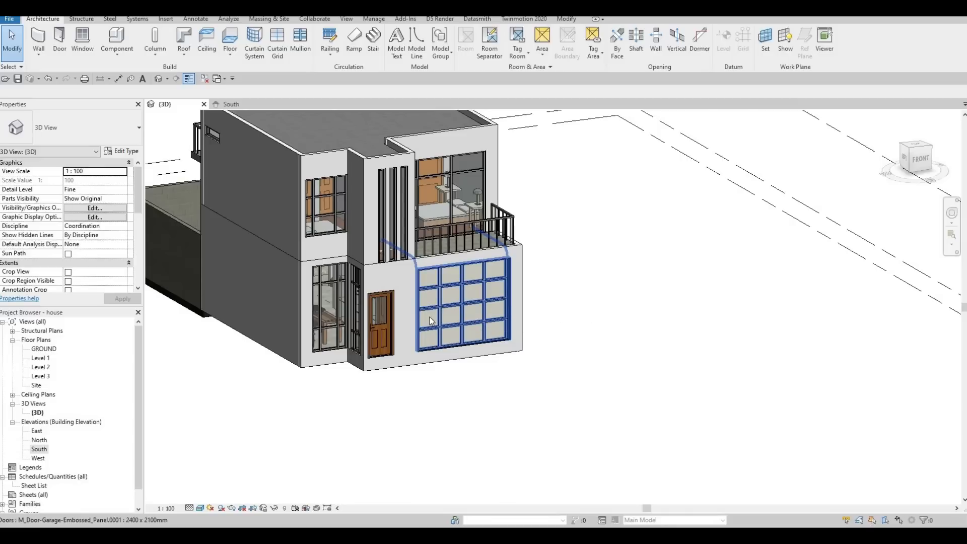
{"action": "middle_click_drag", "start_coordinate": [453, 311], "coordinate": [417, 326], "text": "shift"}
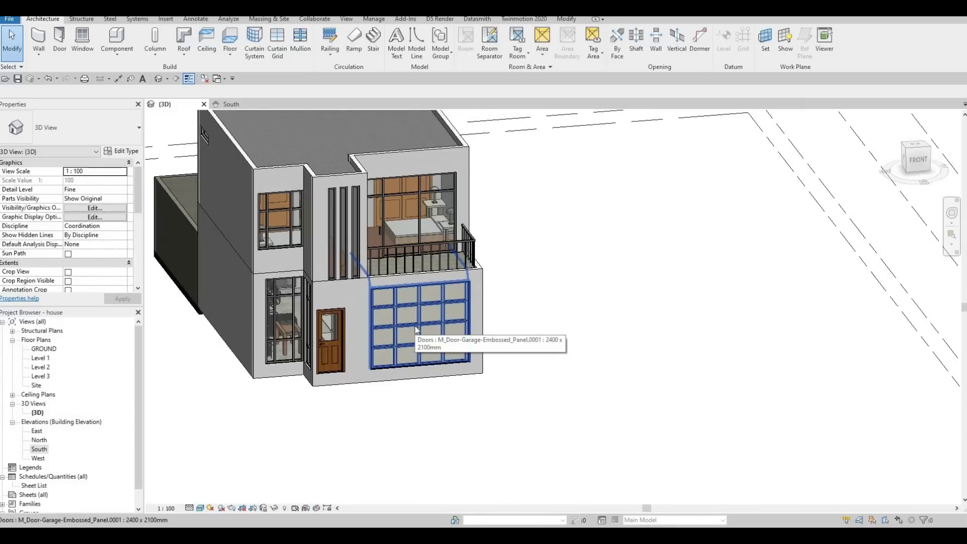
{"action": "left_click", "coordinate": [416, 330]}
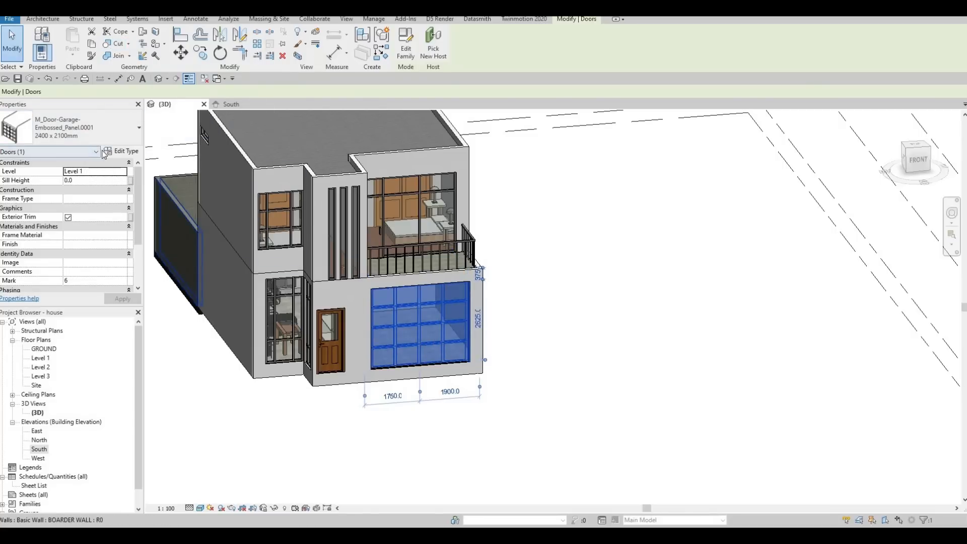
{"action": "left_click", "coordinate": [125, 151]}
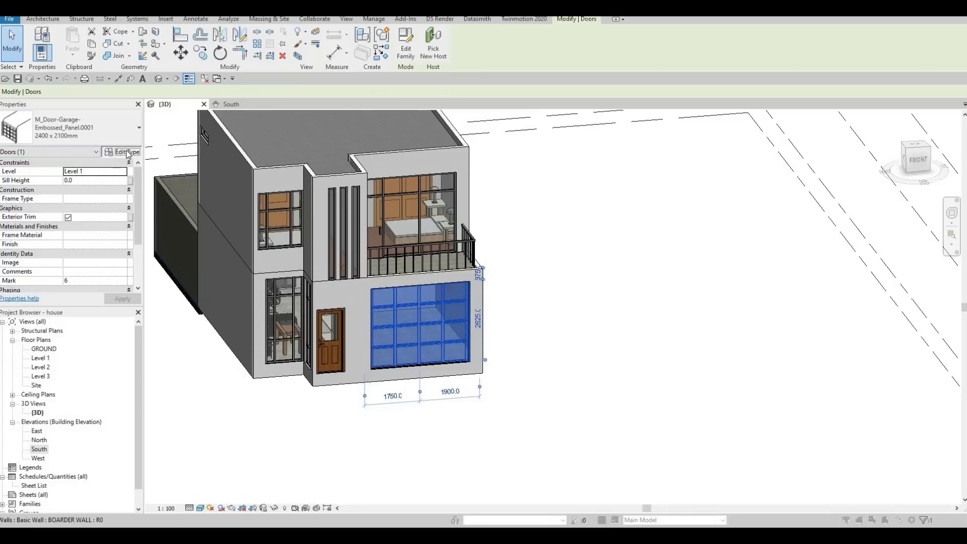
{"action": "key", "text": "Escape"}
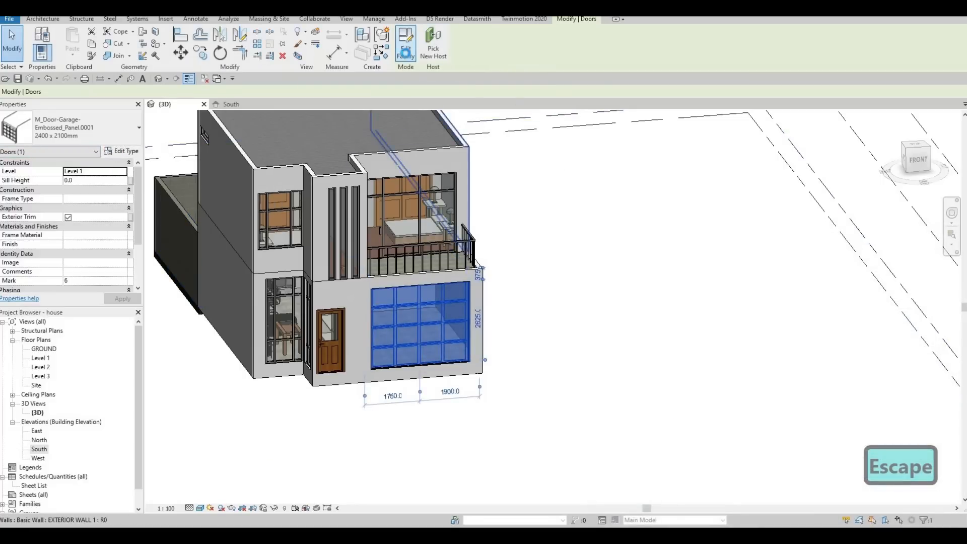
{"action": "left_click", "coordinate": [407, 61]}
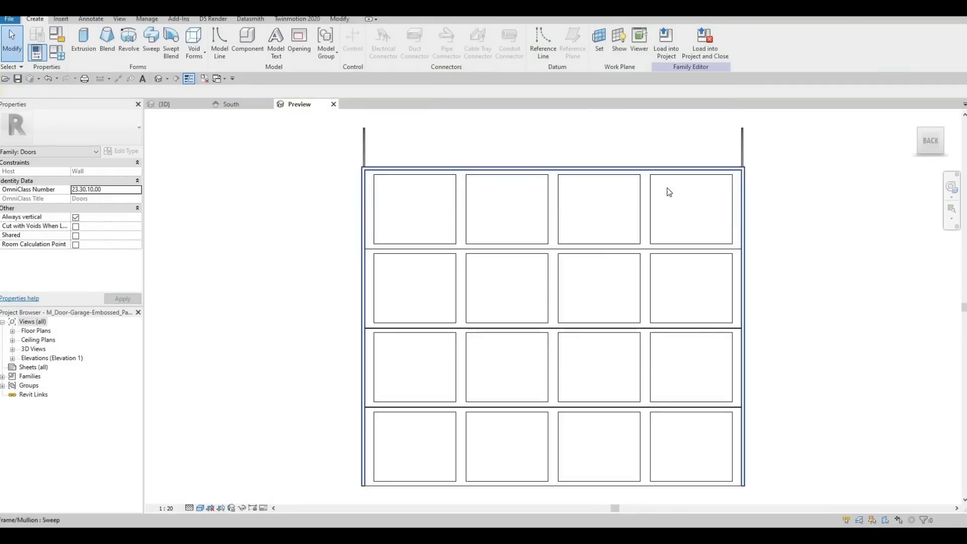
- Delete the three lower panel rows from the garage door family, keeping only the uppermost row
{"action": "left_click", "coordinate": [462, 187]}
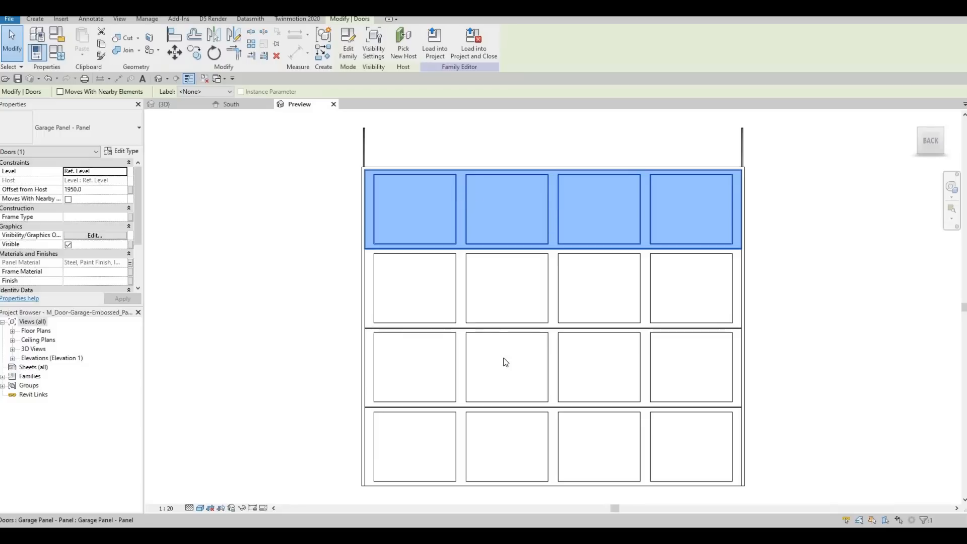
{"action": "key", "text": "Escape"}
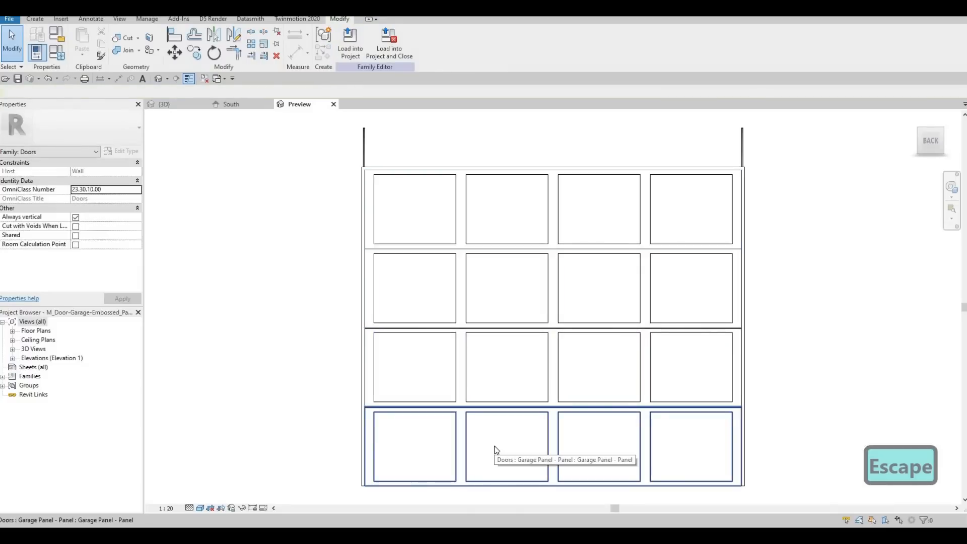
{"action": "left_click", "coordinate": [496, 450]}
{"action": "key", "text": "Delete"}
{"action": "left_click", "coordinate": [498, 293]}
{"action": "key", "text": "Delete"}
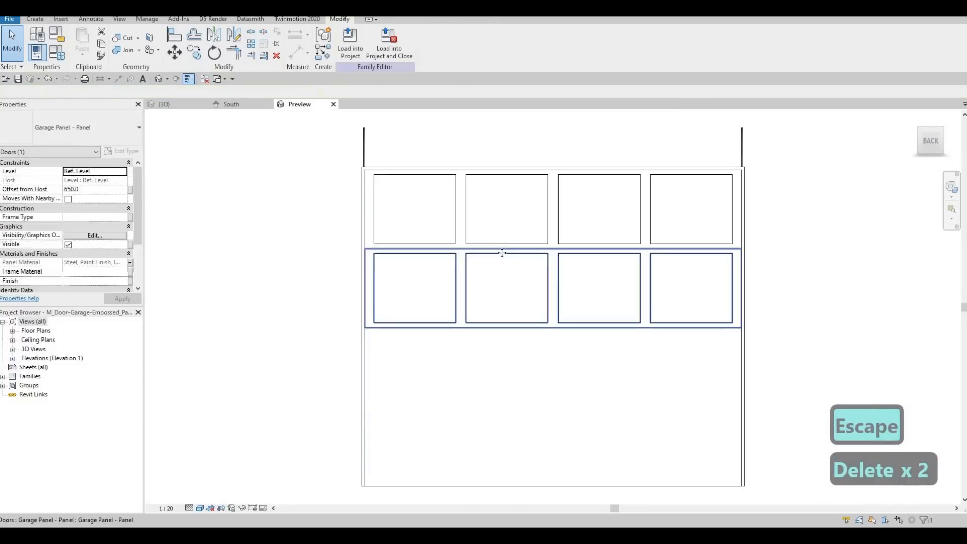
{"action": "key", "text": "Delete"}
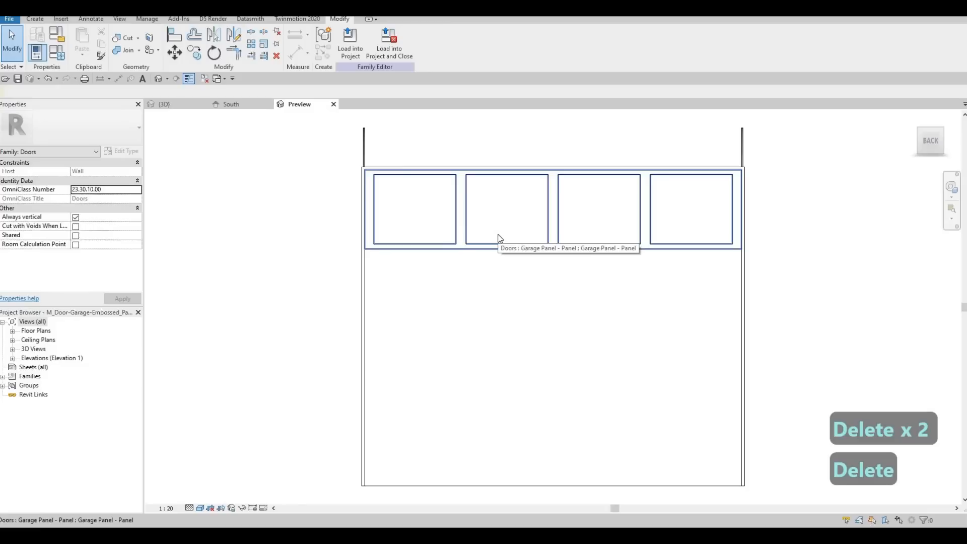
- Open the nested Garage Panel - Panel family of the remaining row for editing and select its panel extrusion
{"action": "left_click", "coordinate": [500, 238]}
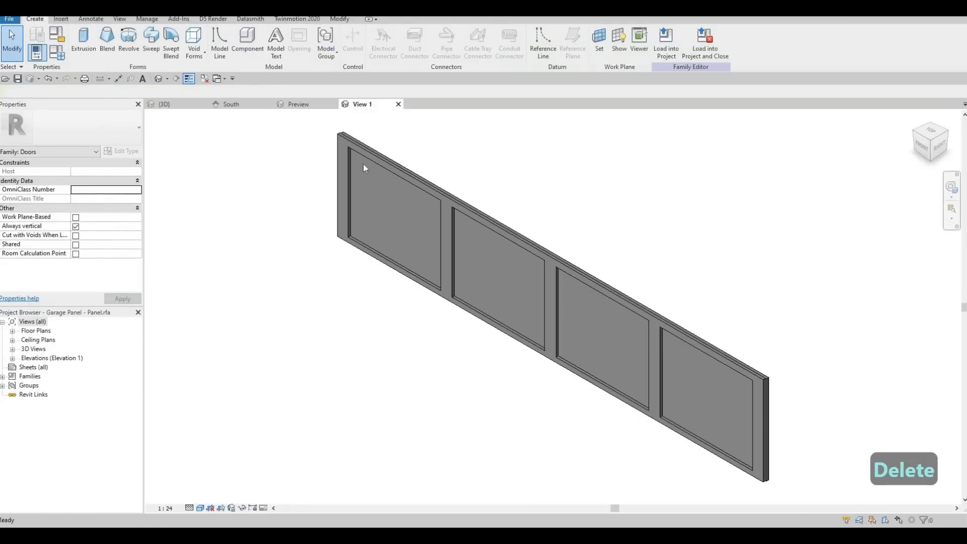
{"action": "middle_click_drag", "start_coordinate": [615, 312], "coordinate": [668, 229], "text": "shift"}
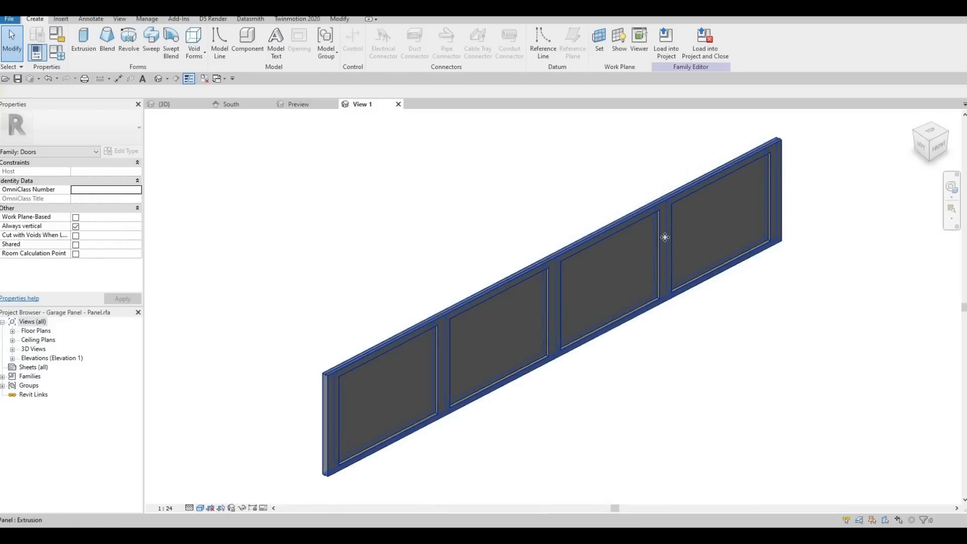
{"action": "left_click", "coordinate": [655, 244]}
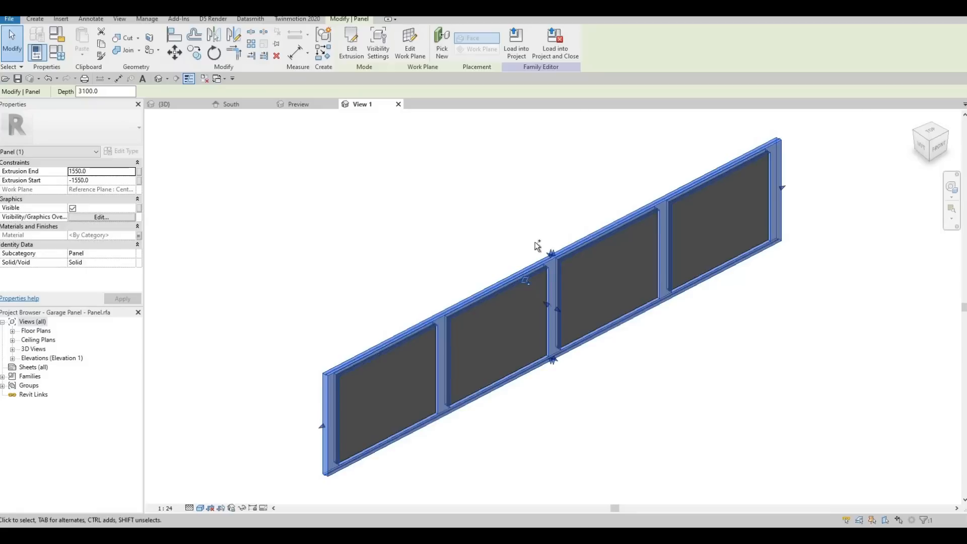
- Try deleting the solid panel extrusion while keeping the arrayed groups, and undo the deletion
{"action": "key", "text": "ctrl+z"}
{"action": "key", "text": "ctrl+z"}
{"action": "key", "text": "ctrl+z"}
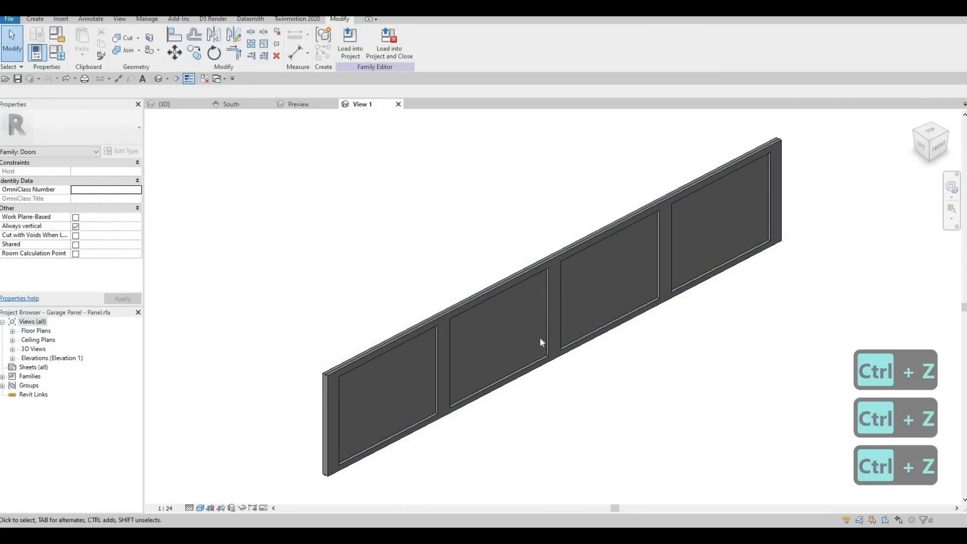
{"action": "left_click", "coordinate": [456, 320]}
{"action": "key", "text": "Escape"}
{"action": "scroll", "coordinate": [466, 307], "scroll_direction": "up", "scroll_amount": 3}
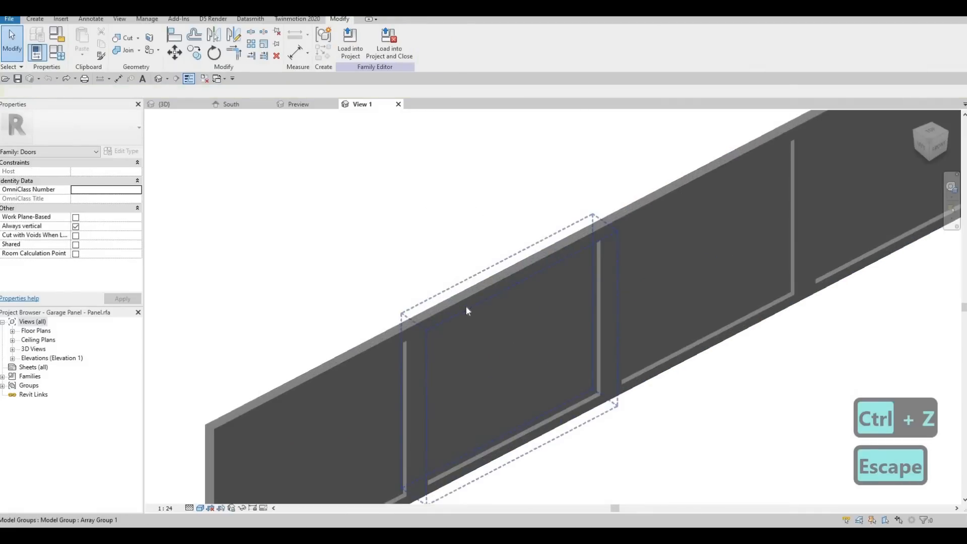
{"action": "left_click", "coordinate": [480, 306]}
{"action": "key", "text": "Escape"}
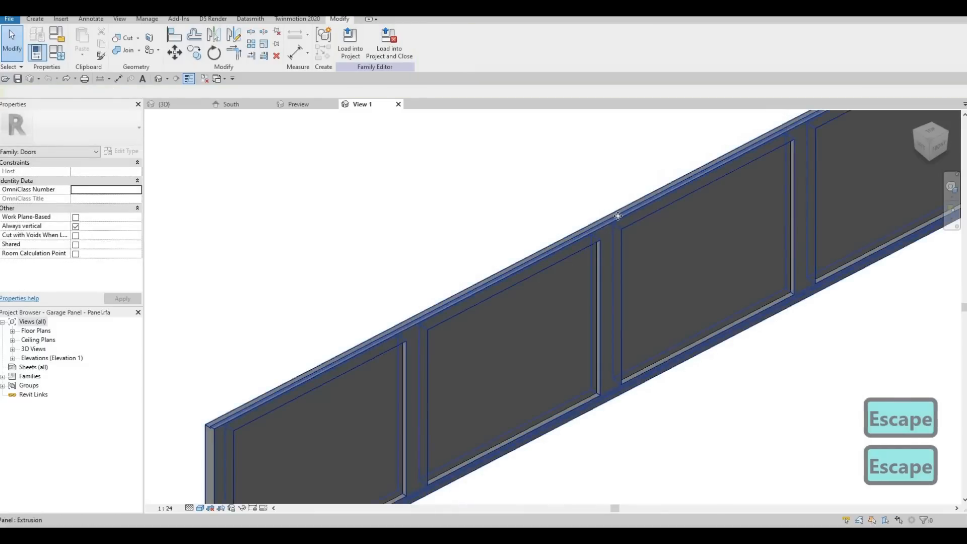
{"action": "left_click", "coordinate": [618, 216]}
{"action": "scroll", "coordinate": [612, 221], "scroll_direction": "down", "scroll_amount": 3}
{"action": "key", "text": "Delete"}
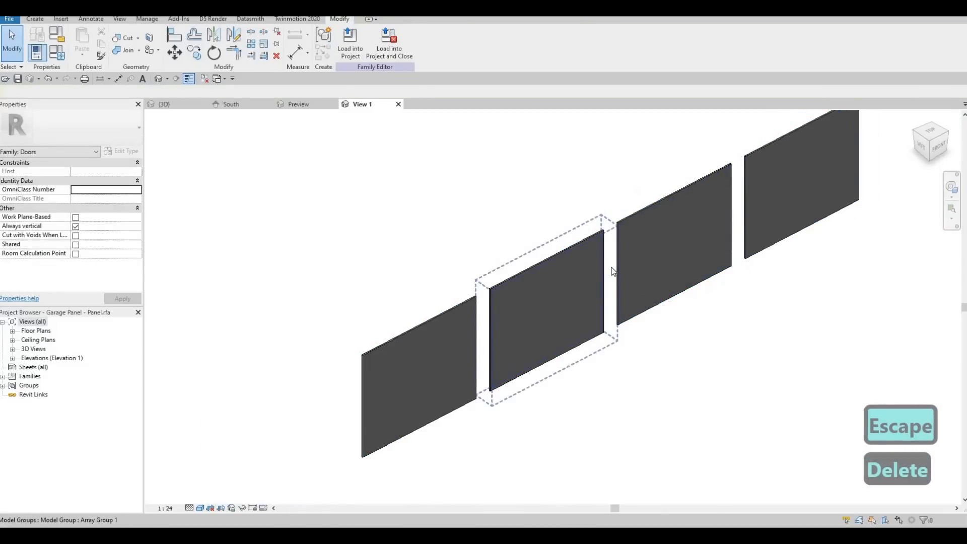
{"action": "key", "text": "ctrl+z"}
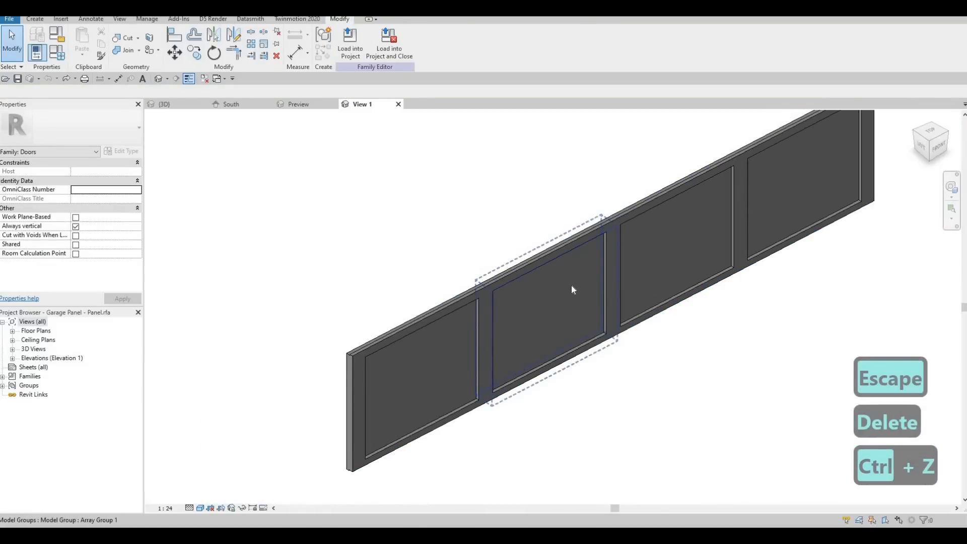
- Delete all four arrayed model groups (Array Group 1) from the panel, keeping the plain solid extrusion
{"action": "left_click", "coordinate": [571, 285]}
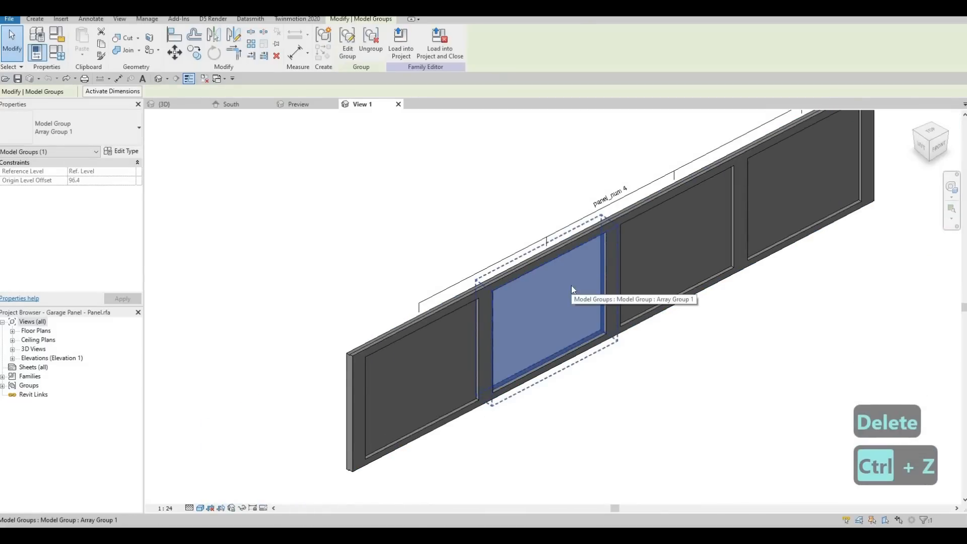
{"action": "key", "text": "Escape"}
{"action": "left_click", "coordinate": [621, 220]}
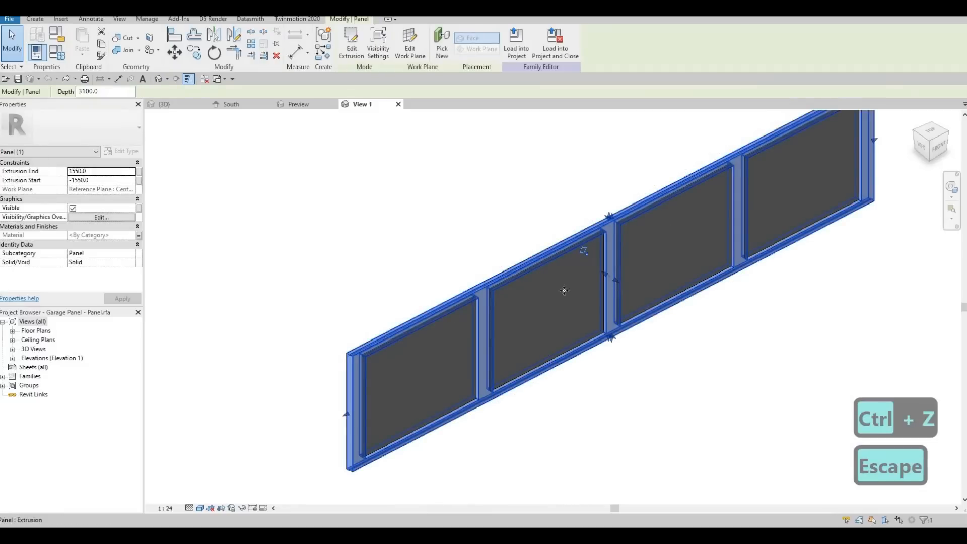
{"action": "key", "text": "Escape"}
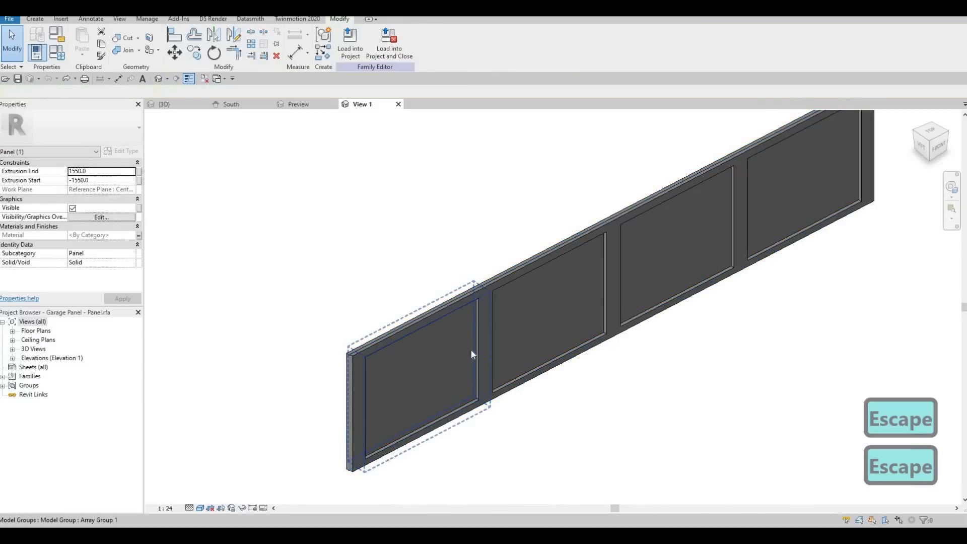
{"action": "left_click", "coordinate": [441, 353]}
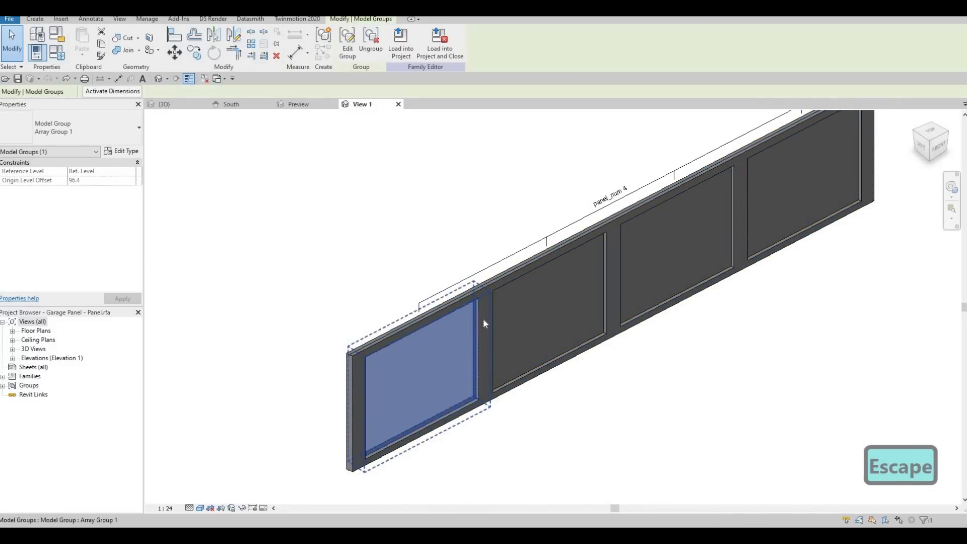
{"action": "left_click", "coordinate": [569, 297]}
{"action": "key", "text": "Delete"}
{"action": "left_click", "coordinate": [711, 257]}
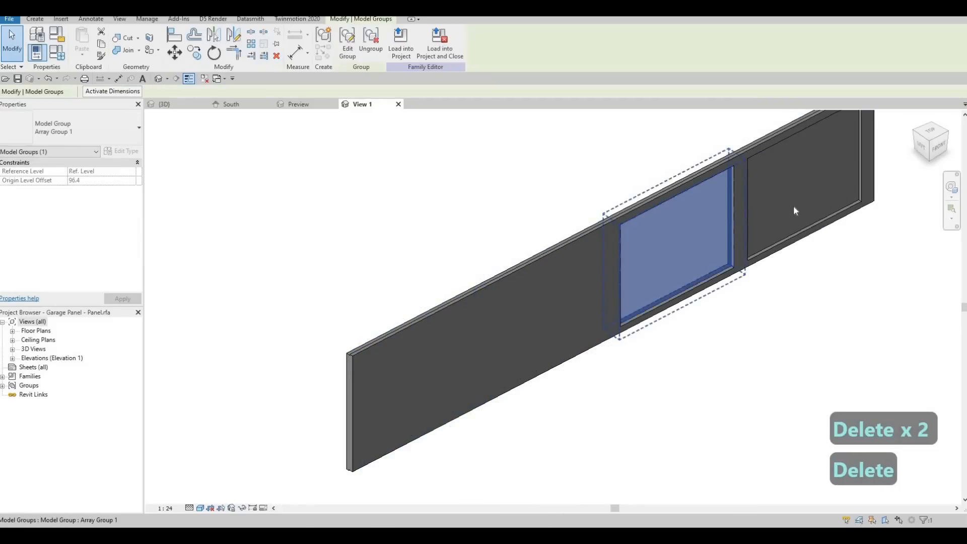
{"action": "key", "text": "Delete"}
{"action": "left_click", "coordinate": [787, 213]}
{"action": "key", "text": "Delete"}
{"action": "scroll", "coordinate": [524, 344], "scroll_direction": "down", "scroll_amount": 2}
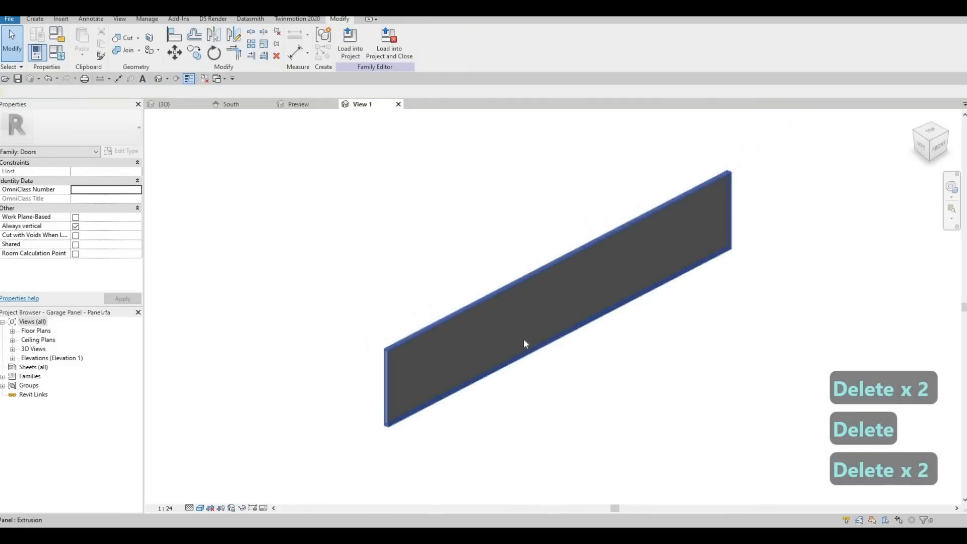
{"action": "left_click", "coordinate": [524, 343]}
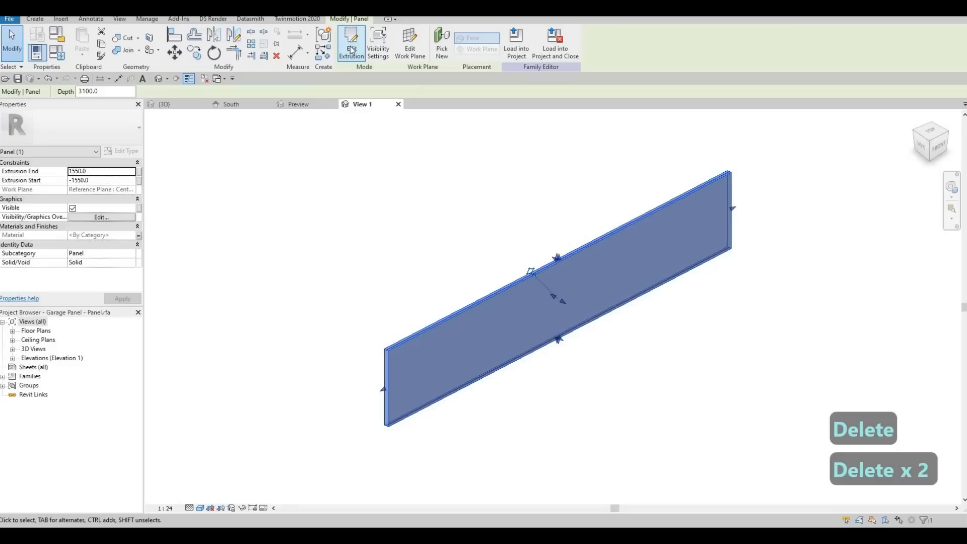
{"action": "left_click", "coordinate": [351, 50]}
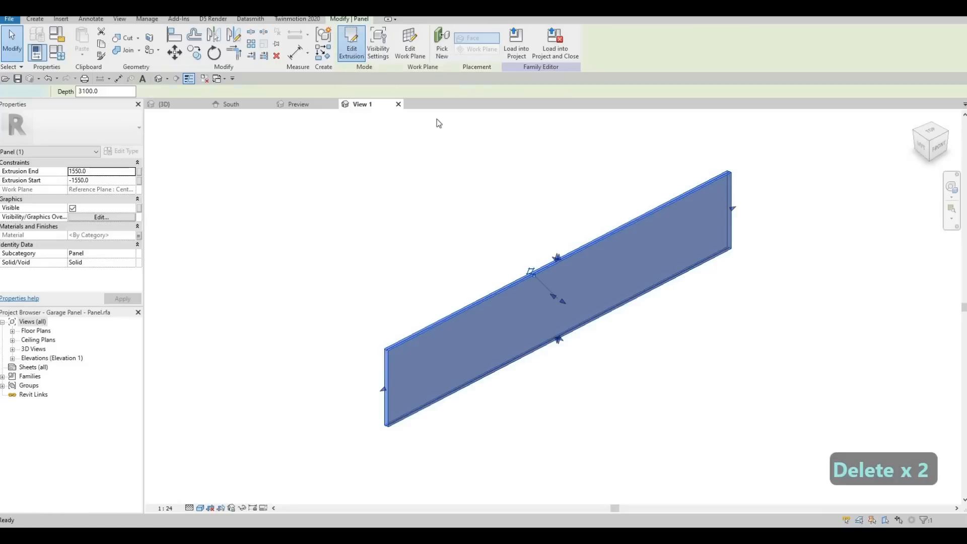
{"action": "left_click", "coordinate": [347, 53]}
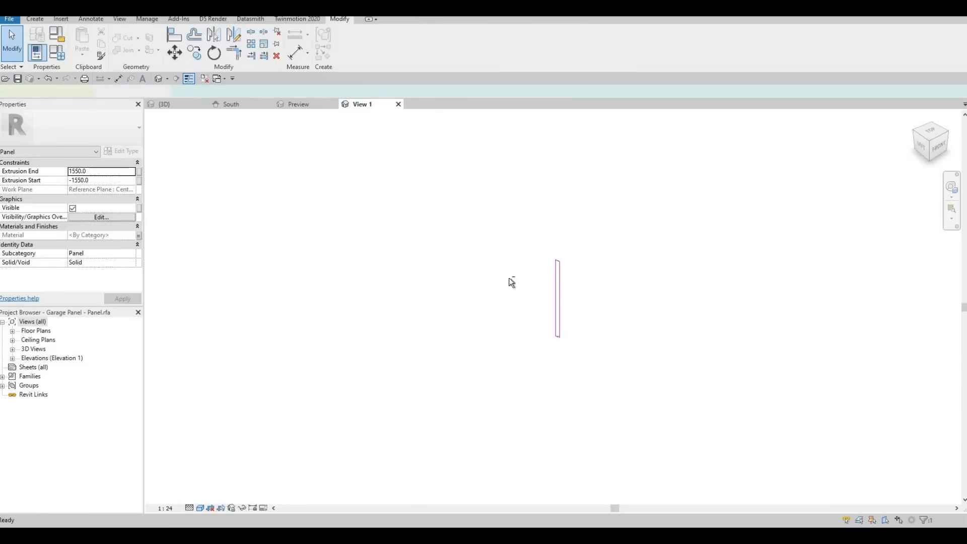
{"action": "key", "text": "Escape"}
{"action": "key", "text": "Escape"}
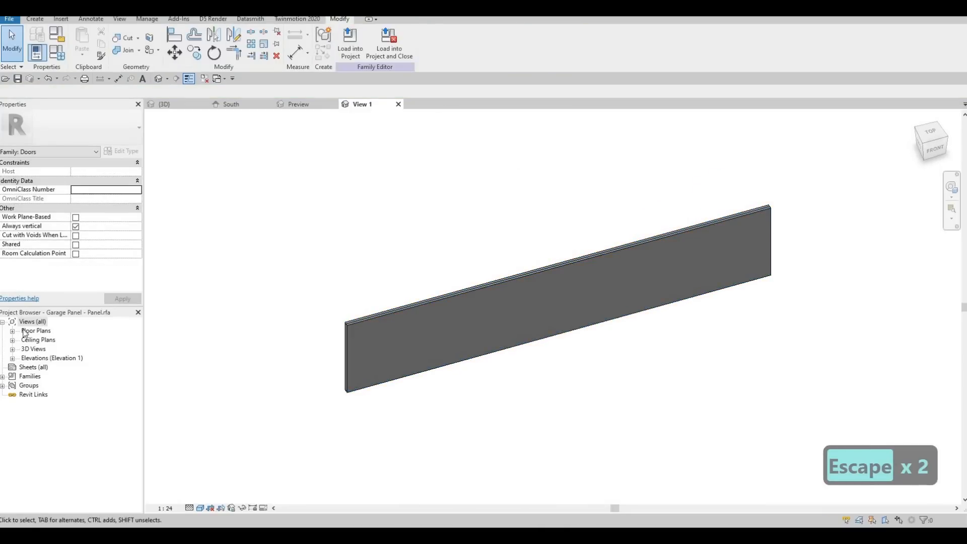
- Open the Ref. Level floor plan and start a new extrusion sketch with the rectangle tool near the panel's left end
{"action": "left_click", "coordinate": [13, 332]}
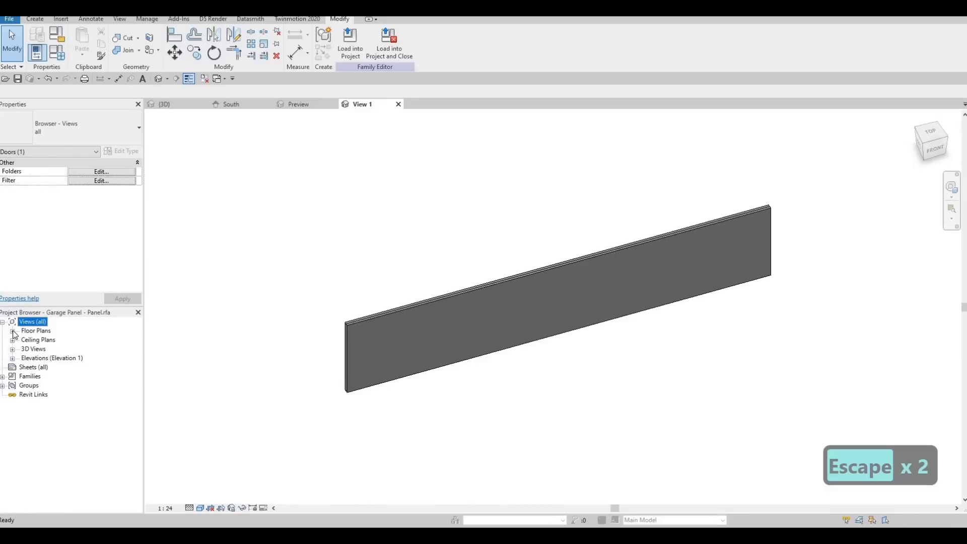
{"action": "double_click", "coordinate": [44, 340]}
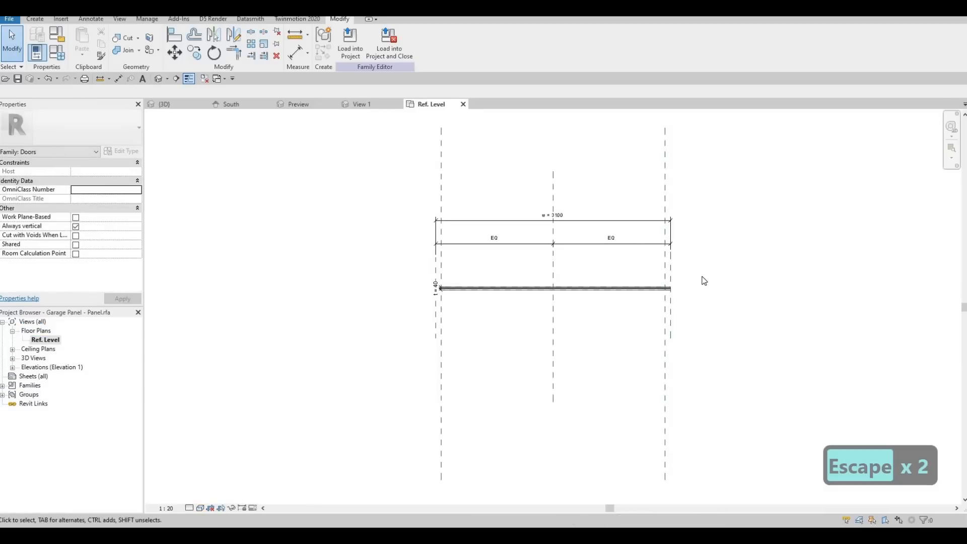
{"action": "scroll", "coordinate": [664, 315], "scroll_direction": "up", "scroll_amount": 4}
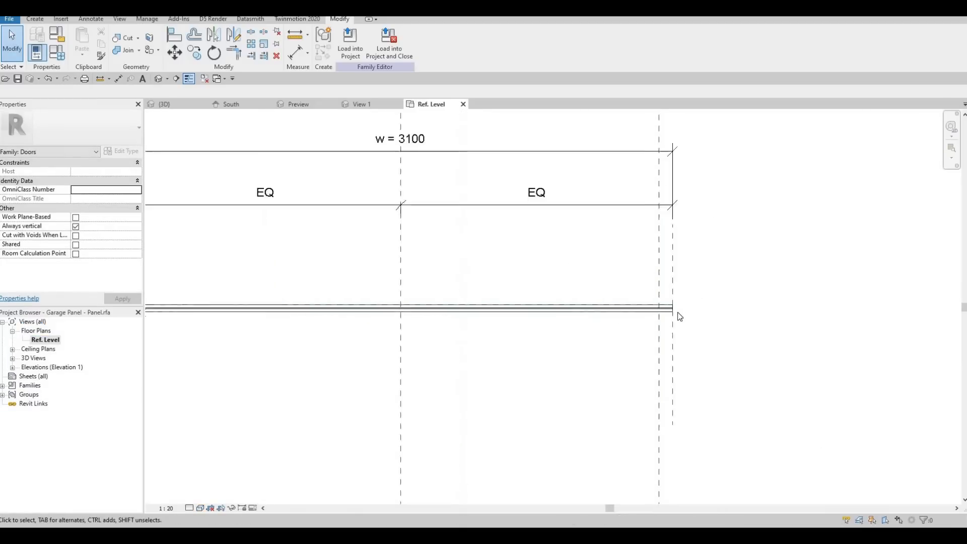
{"action": "left_click", "coordinate": [38, 18]}
{"action": "left_click", "coordinate": [85, 45]}
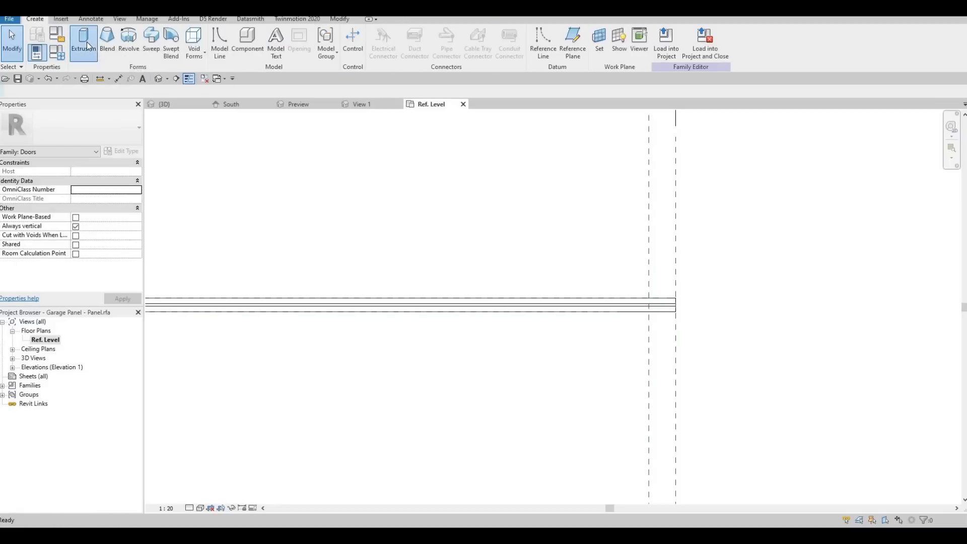
{"action": "middle_click_drag", "start_coordinate": [237, 137], "coordinate": [423, 131]}
{"action": "scroll", "coordinate": [423, 131], "scroll_direction": "down", "scroll_amount": 6}
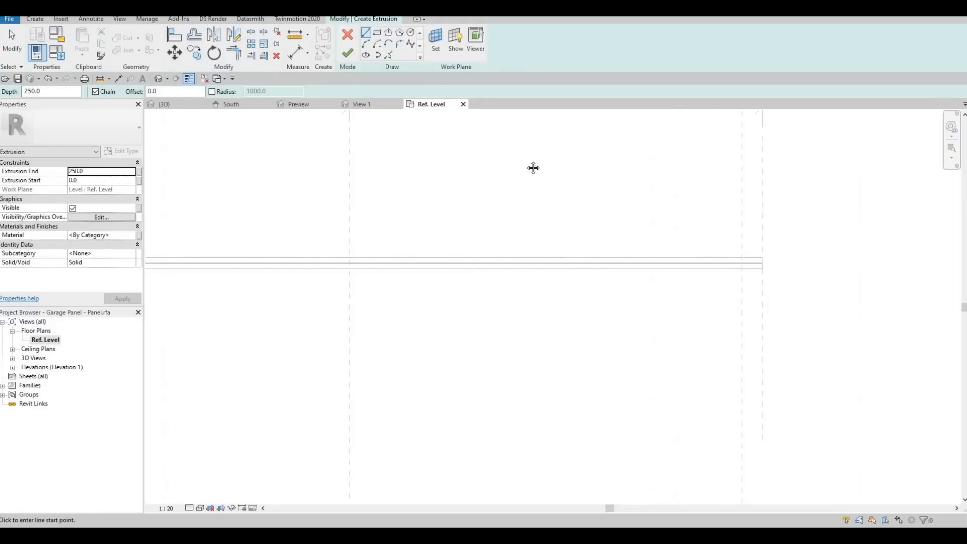
{"action": "middle_click_drag", "start_coordinate": [297, 168], "coordinate": [524, 171]}
{"action": "scroll", "coordinate": [524, 171], "scroll_direction": "down", "scroll_amount": 1}
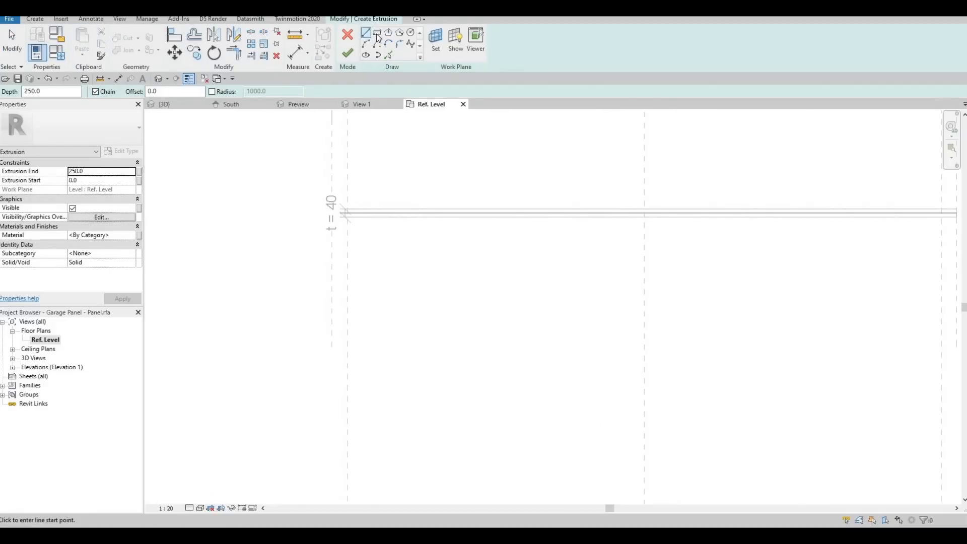
{"action": "scroll", "coordinate": [363, 185], "scroll_direction": "up", "scroll_amount": 3}
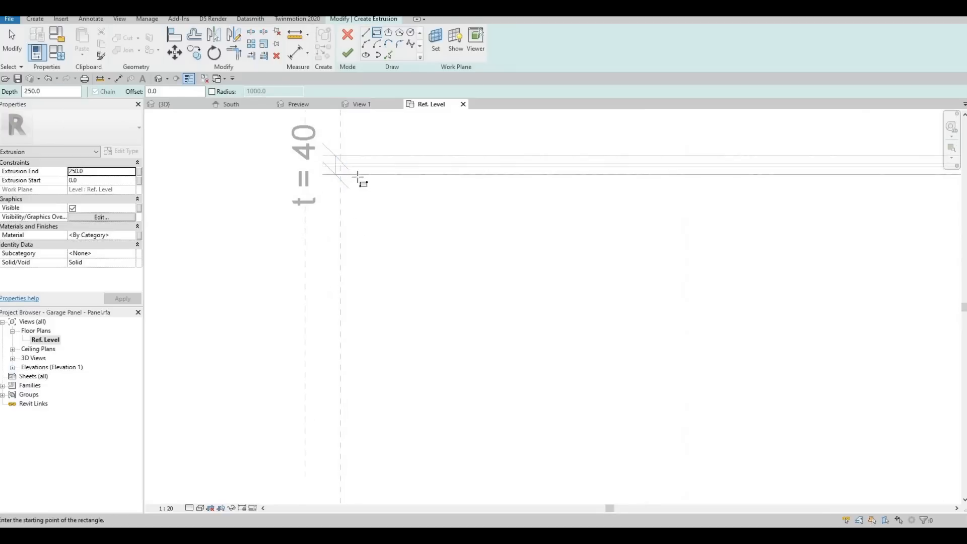
{"action": "left_click", "coordinate": [363, 183]}
{"action": "scroll", "coordinate": [359, 184], "scroll_direction": "up", "scroll_amount": 2}
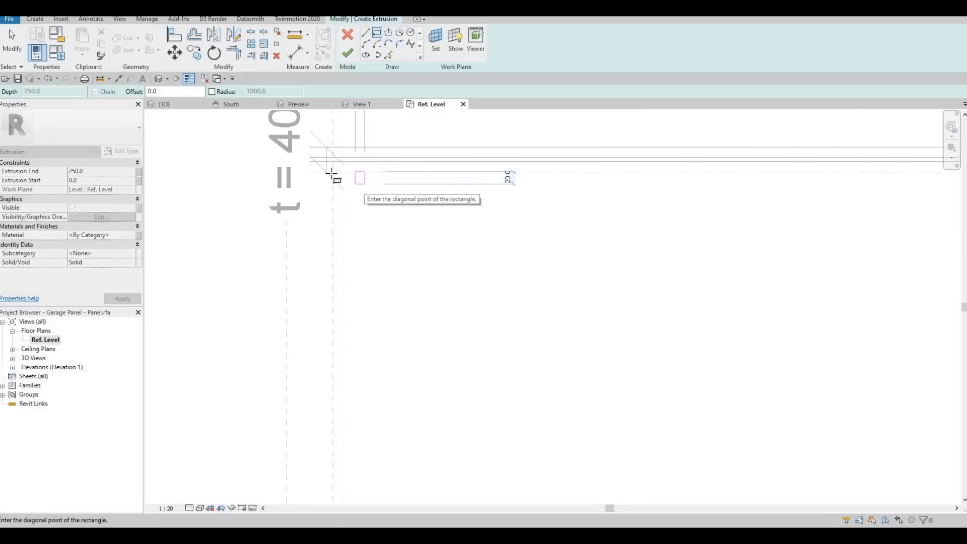
{"action": "key", "text": "Escape"}
{"action": "scroll", "coordinate": [343, 175], "scroll_direction": "down", "scroll_amount": 2}
{"action": "scroll", "coordinate": [335, 174], "scroll_direction": "up", "scroll_amount": 1}
{"action": "scroll", "coordinate": [345, 175], "scroll_direction": "up", "scroll_amount": 1}
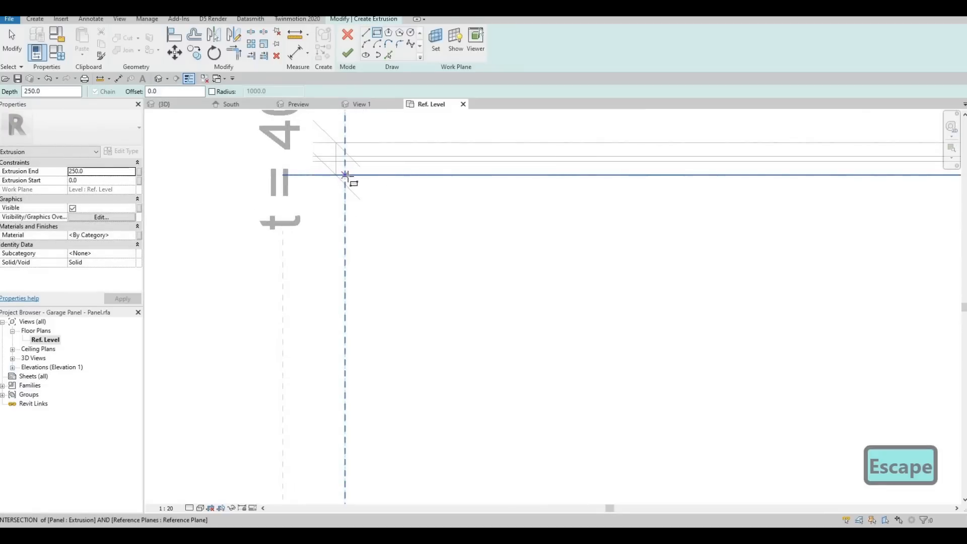
- Sketch a rectangle about 20 by 15 mm from the panel's front face at the left inner reference plane and finish the extrusion
{"action": "left_click", "coordinate": [346, 175]}
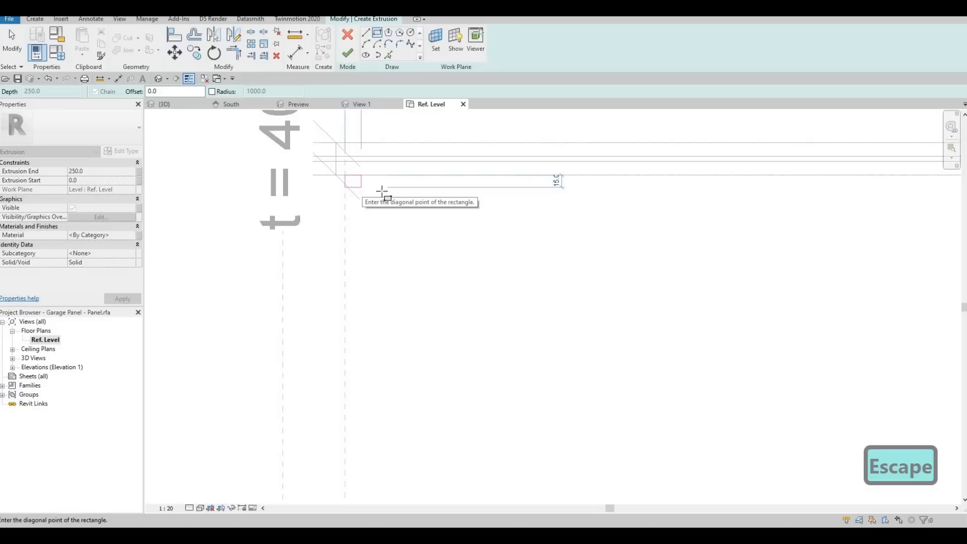
{"action": "key", "text": "Escape"}
{"action": "key", "text": "Escape"}
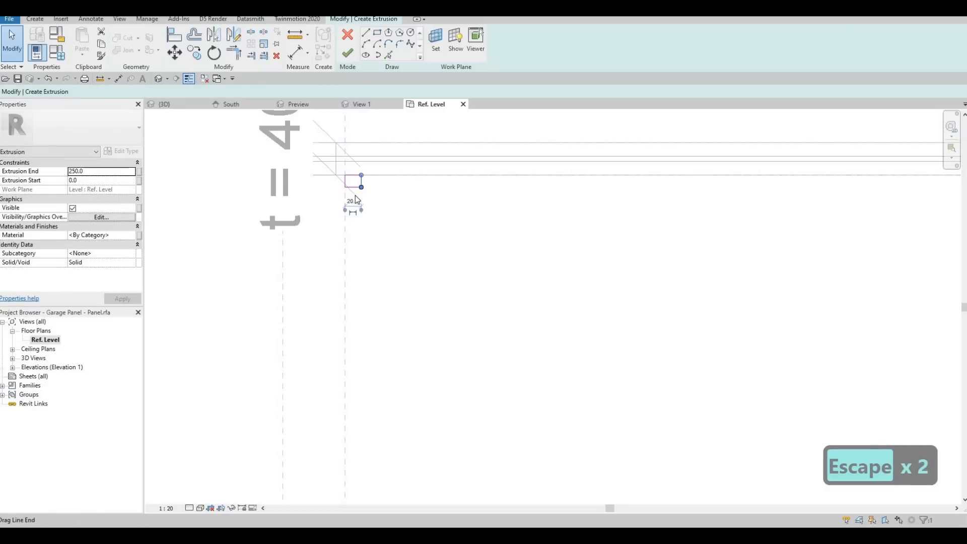
{"action": "key", "text": "Escape"}
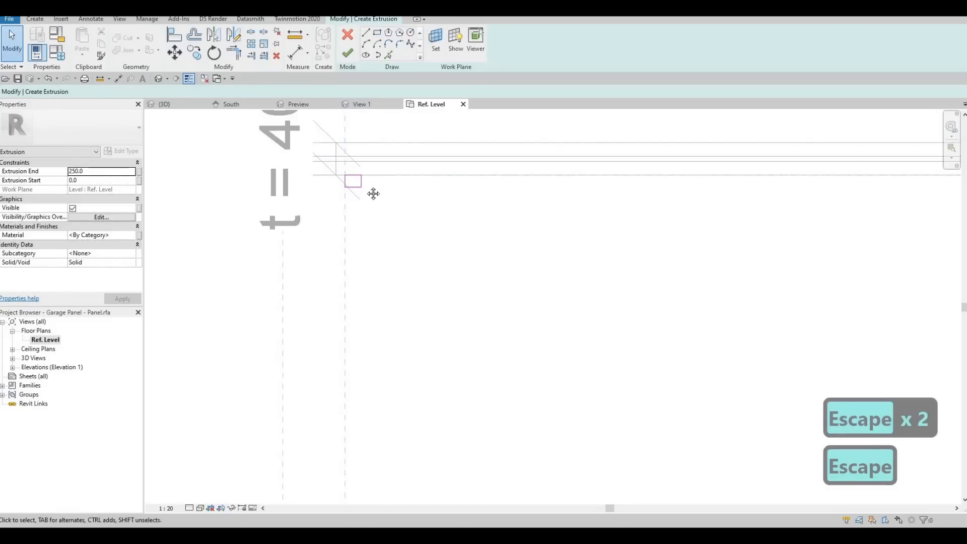
{"action": "middle_click_drag", "start_coordinate": [374, 193], "coordinate": [321, 197]}
{"action": "key", "text": "Escape"}
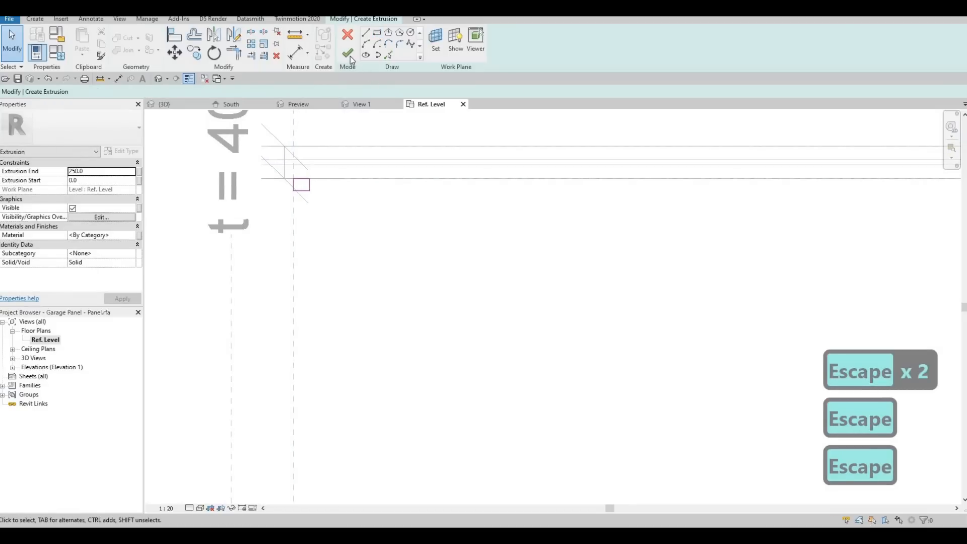
{"action": "left_click", "coordinate": [348, 54]}
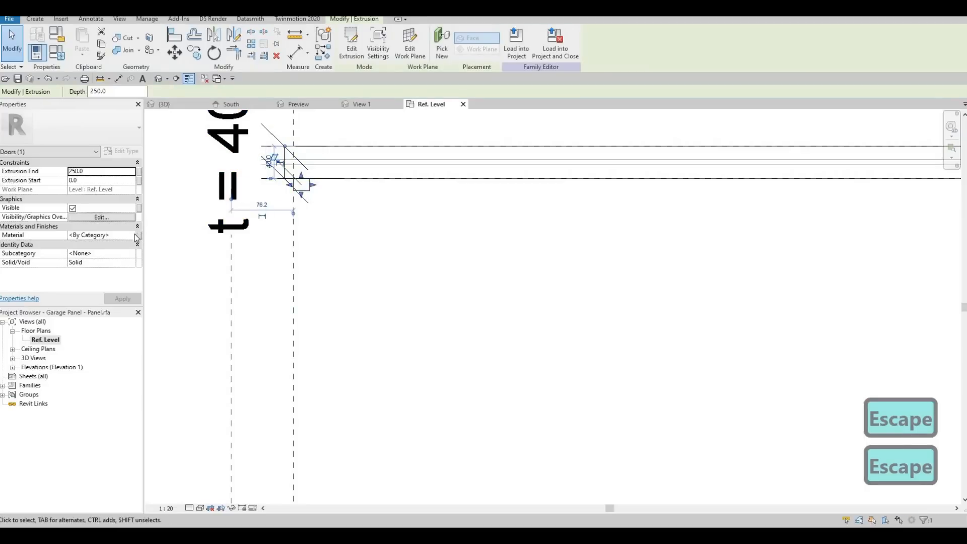
- Assign the Kerto S LVL material from the AEC Materials Wood library to the new slat extrusion
{"action": "left_click", "coordinate": [135, 234]}
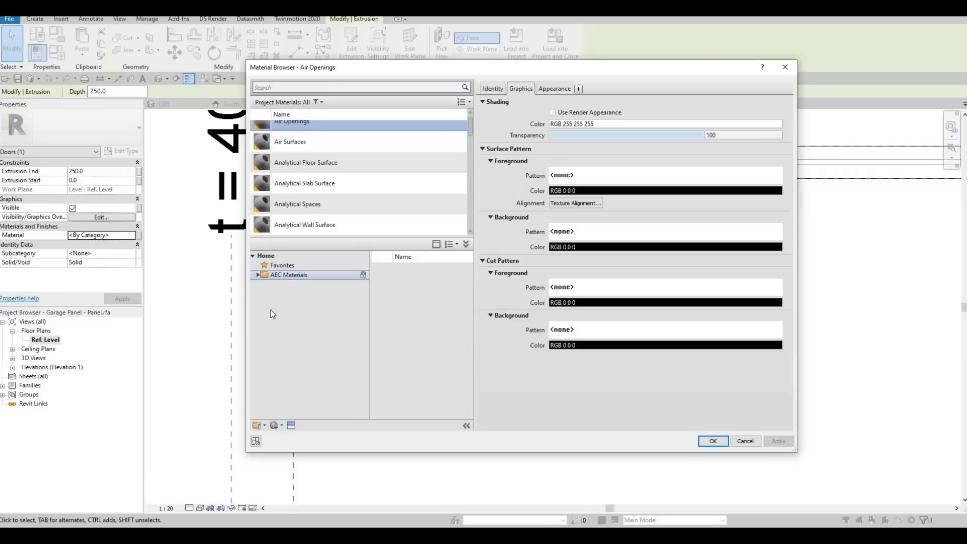
{"action": "scroll", "coordinate": [275, 415], "scroll_direction": "down", "scroll_amount": 1}
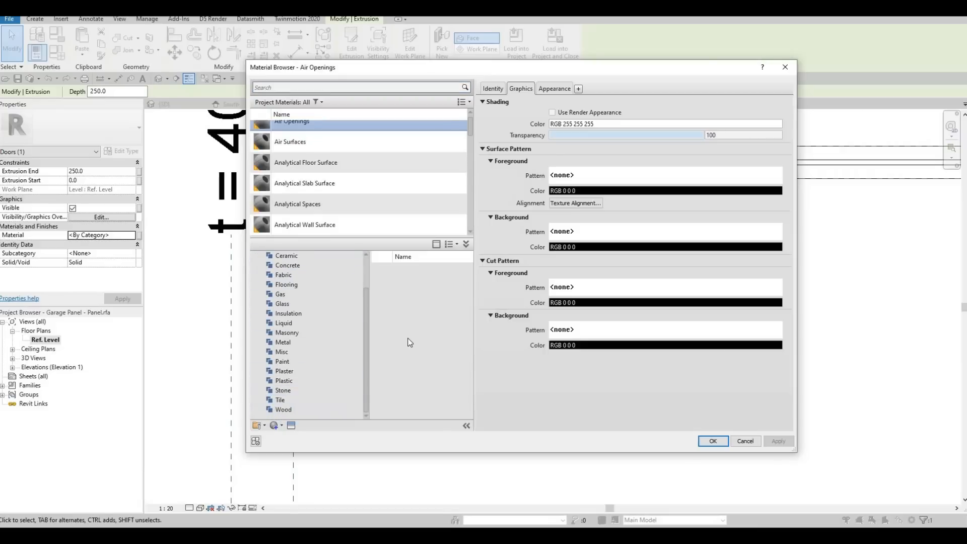
{"action": "left_click", "coordinate": [284, 409]}
{"action": "scroll", "coordinate": [446, 308], "scroll_direction": "down", "scroll_amount": 2}
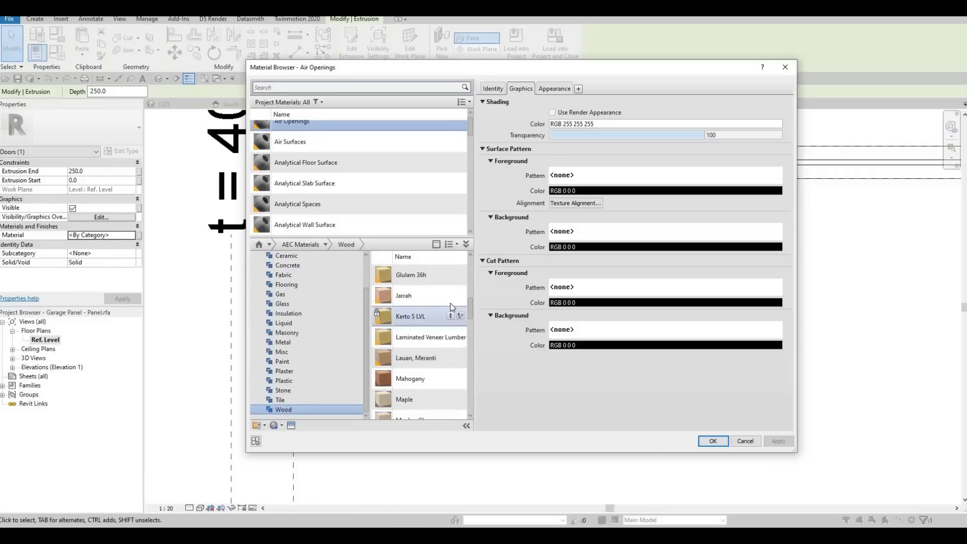
{"action": "left_click", "coordinate": [451, 316]}
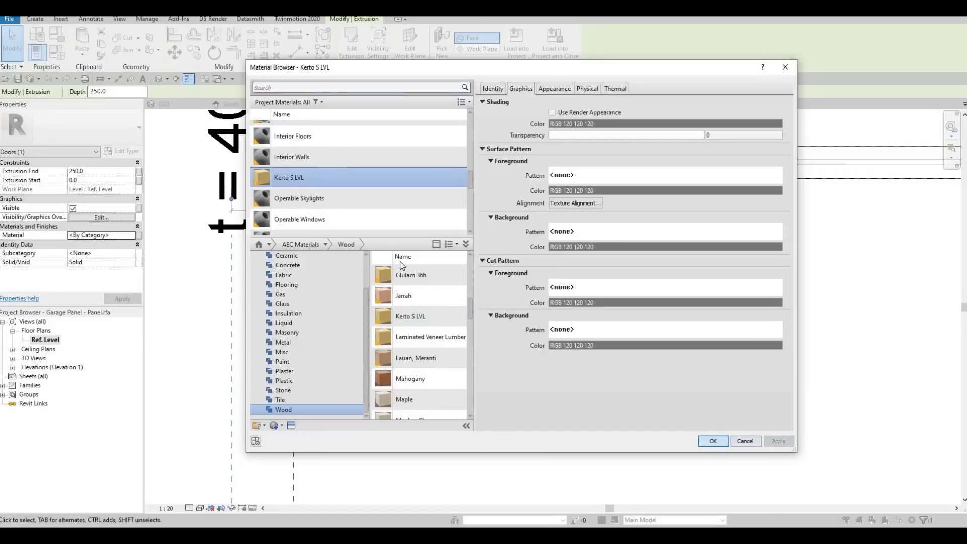
{"action": "left_click", "coordinate": [712, 442]}
- Align the slat's upper and lower faces with the panel's edges in the 3D view so it spans the full panel height
{"action": "left_click", "coordinate": [159, 79]}
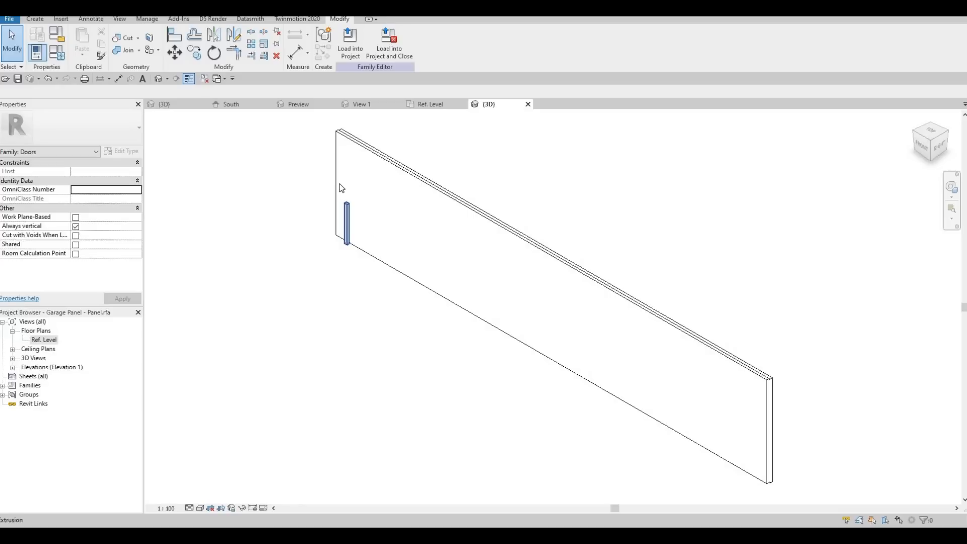
{"action": "scroll", "coordinate": [335, 167], "scroll_direction": "up", "scroll_amount": 2}
{"action": "key", "text": "a"}
{"action": "key", "text": "l"}
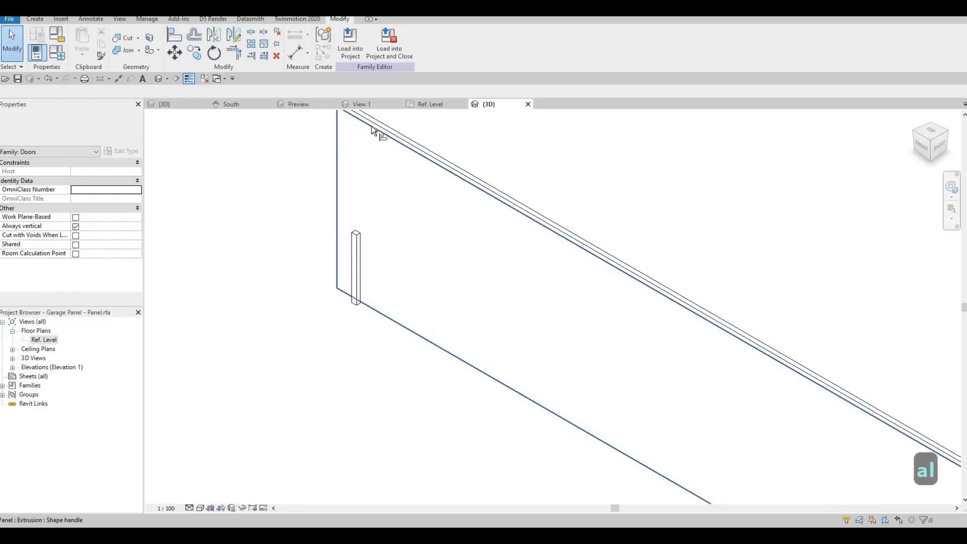
{"action": "left_click", "coordinate": [355, 238]}
{"action": "key", "text": "Escape"}
{"action": "middle_click_drag", "start_coordinate": [376, 309], "coordinate": [426, 121], "text": "shift"}
{"action": "middle_click_drag", "start_coordinate": [356, 193], "coordinate": [60, 271], "text": "shift"}
{"action": "key", "text": "Tab"}
{"action": "key", "text": "Escape"}
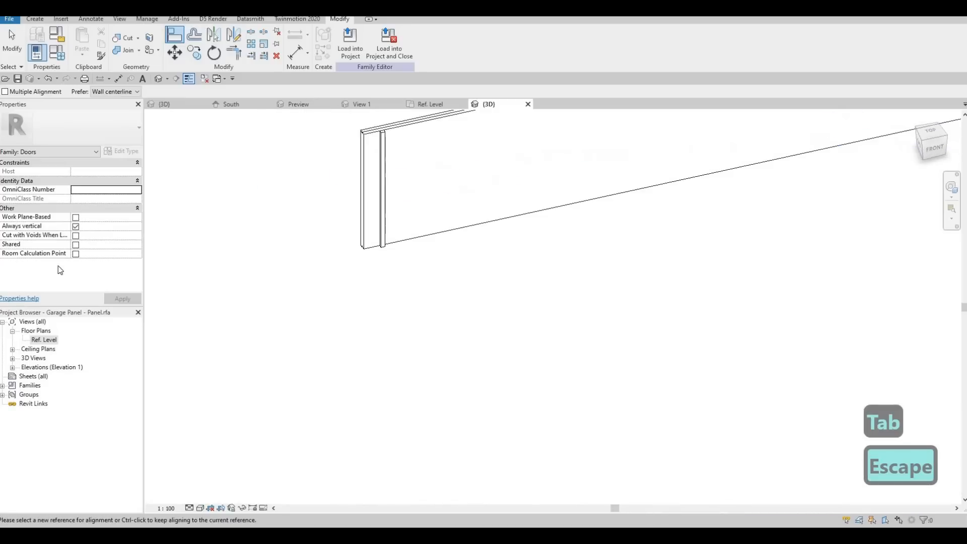
- Array the slat as 40 grouped items along the panel in the Ref. Level plan, with the last one at the right inner reference plane
{"action": "left_click", "coordinate": [437, 105]}
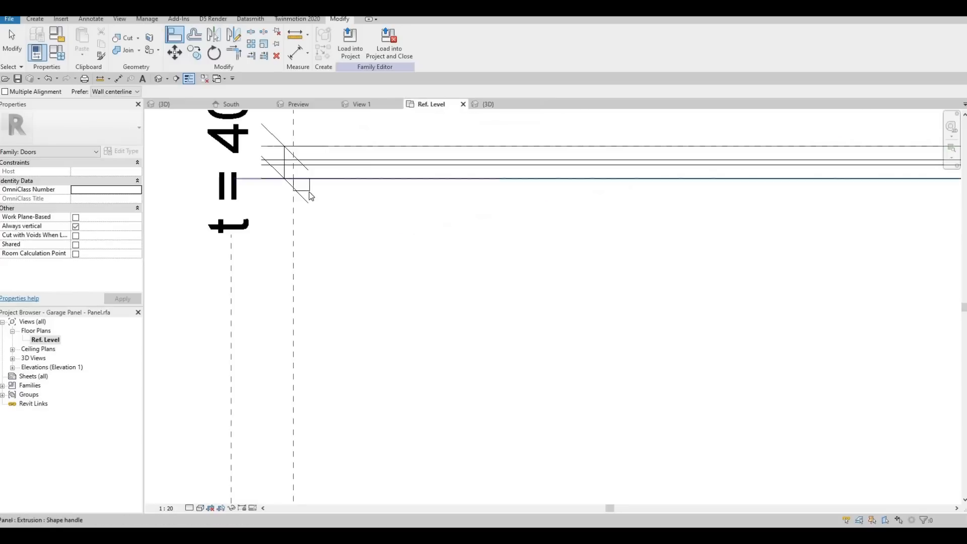
{"action": "key", "text": "Escape"}
{"action": "left_click", "coordinate": [255, 253]}
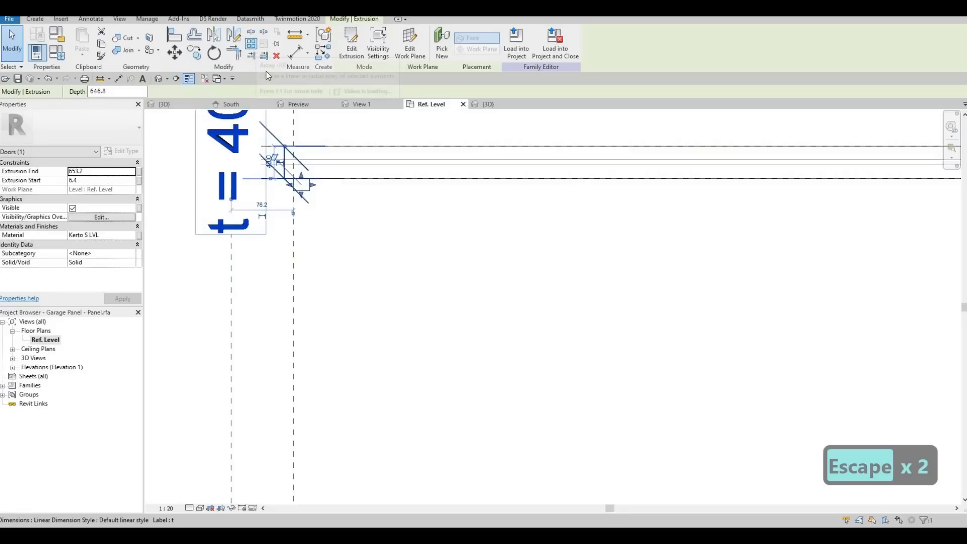
{"action": "left_click", "coordinate": [251, 44]}
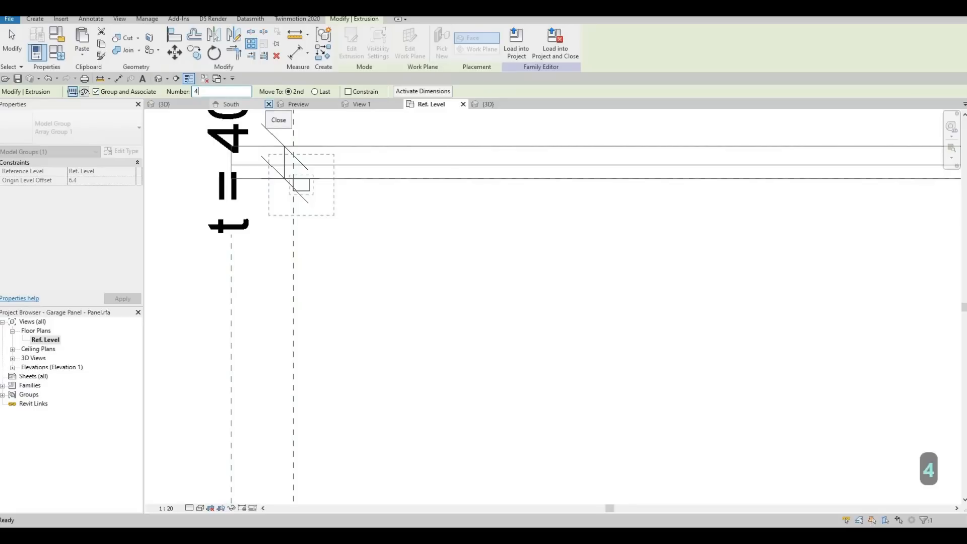
{"action": "left_click", "coordinate": [308, 183]}
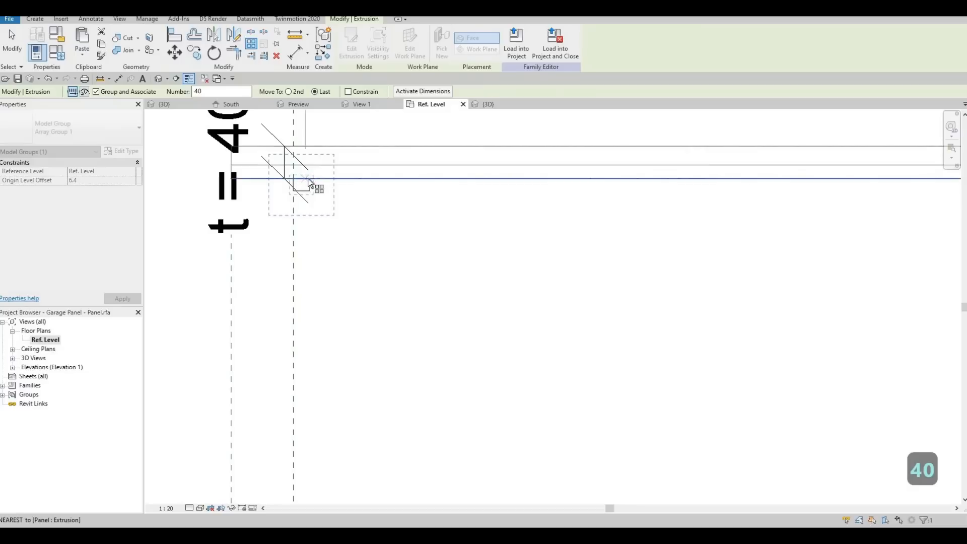
{"action": "scroll", "coordinate": [398, 171], "scroll_direction": "down", "scroll_amount": 2}
{"action": "scroll", "coordinate": [394, 176], "scroll_direction": "down", "scroll_amount": 2}
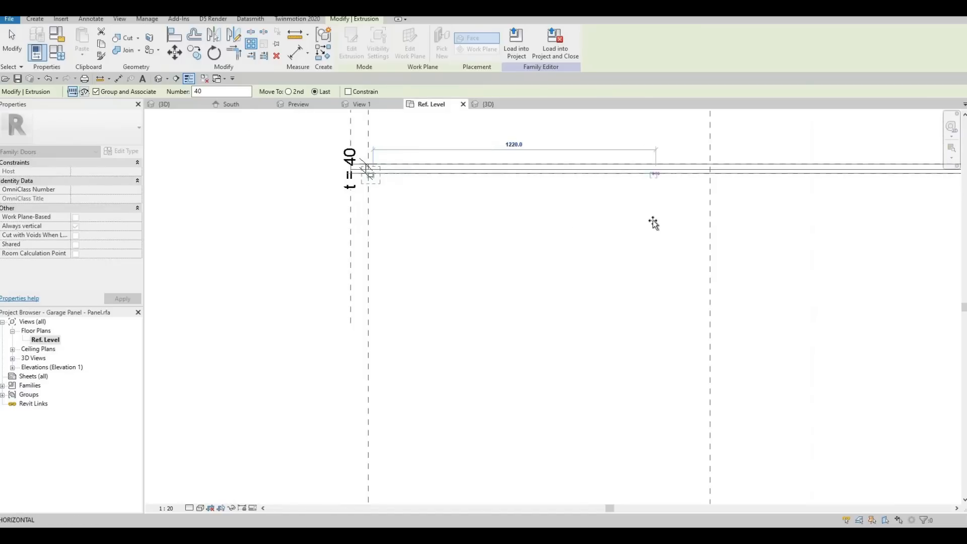
{"action": "middle_click_drag", "start_coordinate": [660, 209], "coordinate": [230, 253]}
{"action": "scroll", "coordinate": [639, 224], "scroll_direction": "up", "scroll_amount": 4}
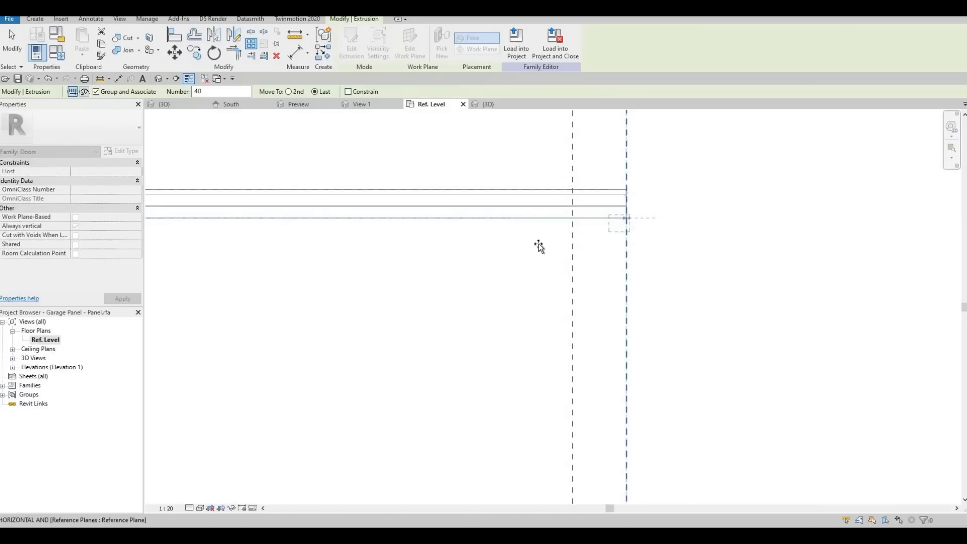
{"action": "scroll", "coordinate": [765, 248], "scroll_direction": "down", "scroll_amount": 4}
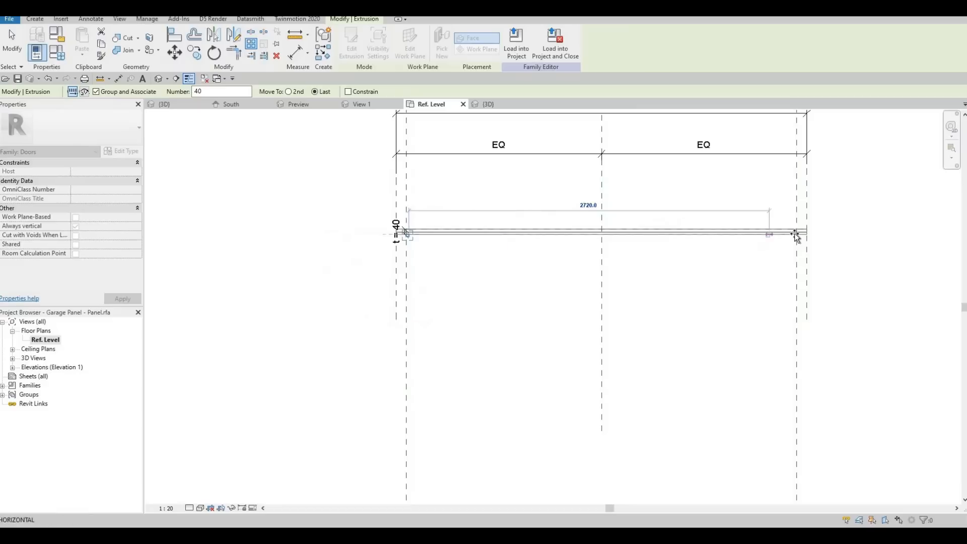
{"action": "scroll", "coordinate": [799, 234], "scroll_direction": "up", "scroll_amount": 5}
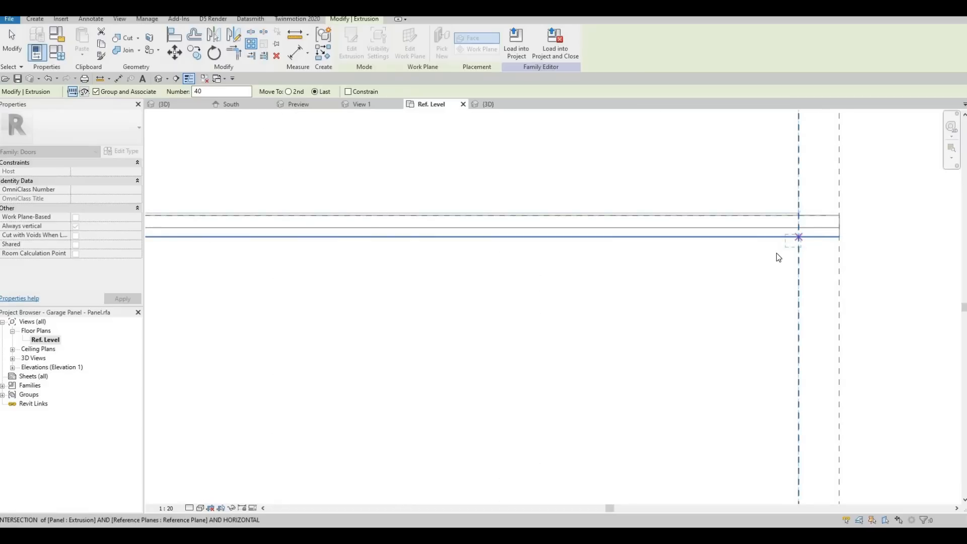
{"action": "left_click", "coordinate": [758, 261]}
{"action": "scroll", "coordinate": [358, 119], "scroll_direction": "down", "scroll_amount": 3}
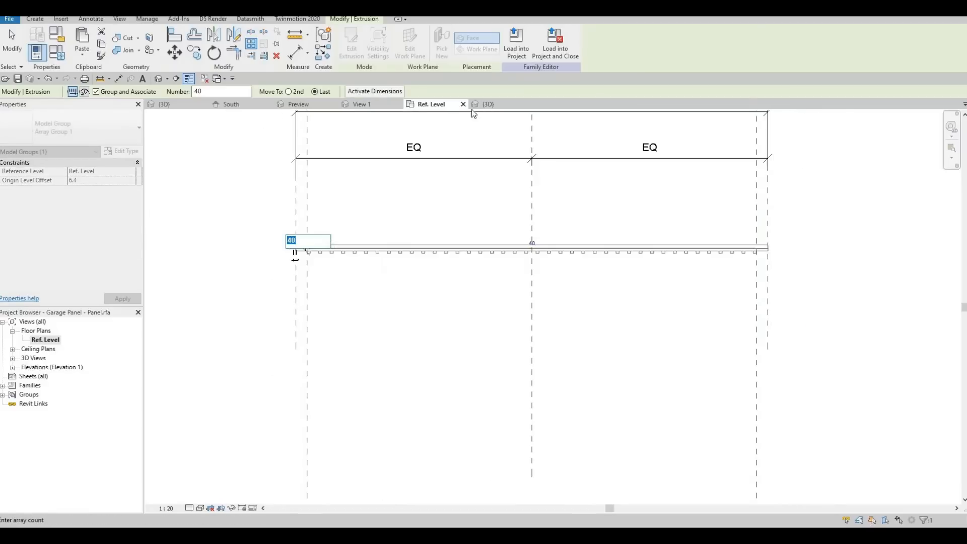
- Accept the slat array and check the slatted panel in the 3D view
{"action": "left_click", "coordinate": [487, 105]}
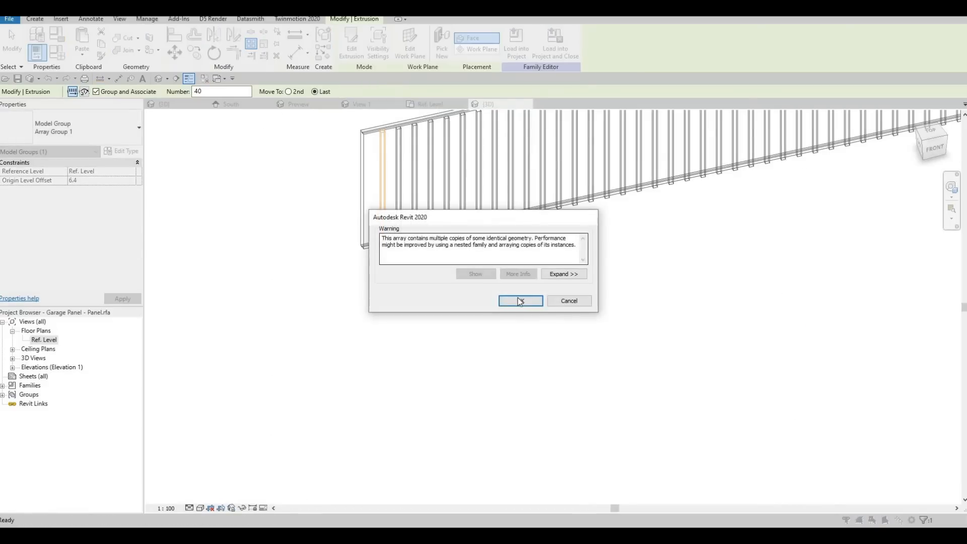
{"action": "left_click", "coordinate": [521, 301]}
{"action": "middle_click_drag", "start_coordinate": [567, 243], "coordinate": [443, 290]}
{"action": "scroll", "coordinate": [449, 293], "scroll_direction": "down", "scroll_amount": 1}
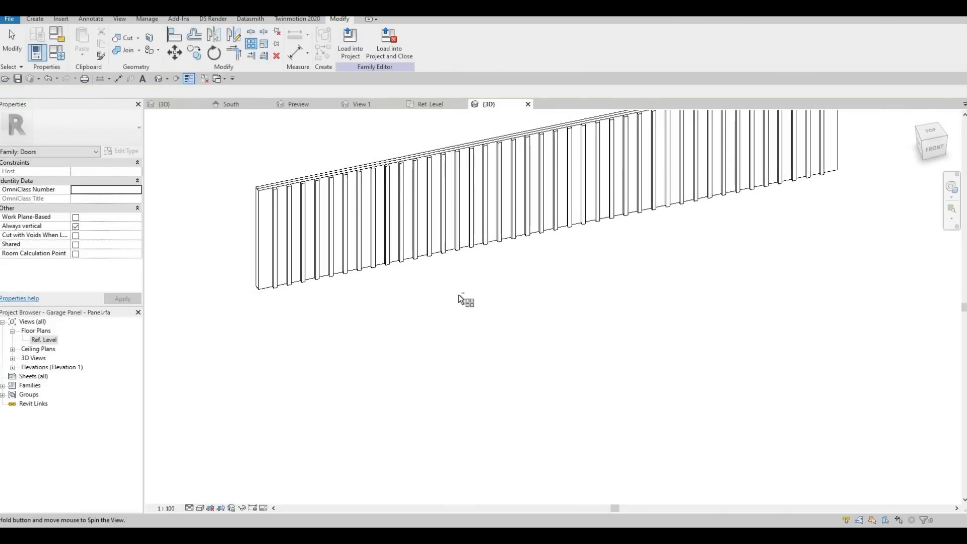
{"action": "middle_click_drag", "start_coordinate": [498, 277], "coordinate": [495, 300], "text": "shift"}
{"action": "scroll", "coordinate": [519, 279], "scroll_direction": "down", "scroll_amount": 3}
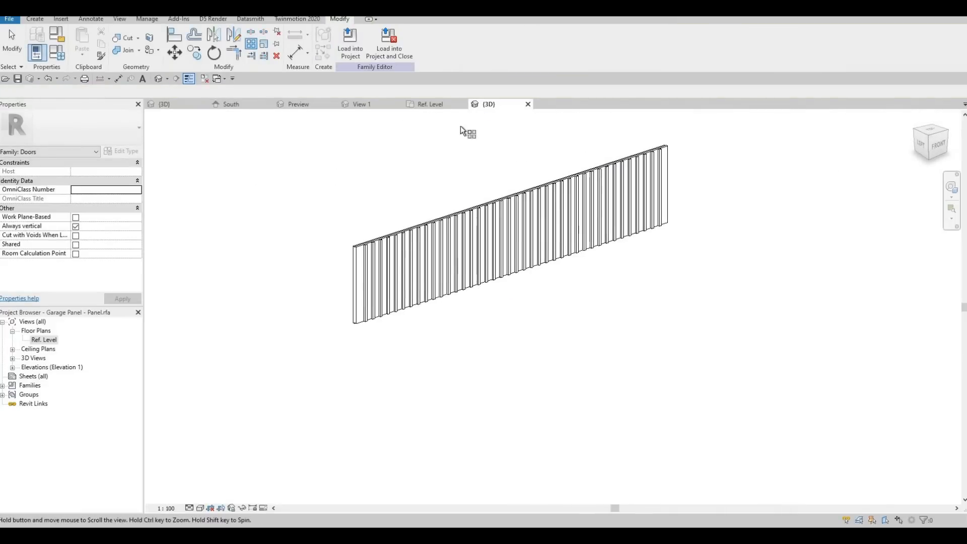
- Try to load the edited panel family into the open files and cancel the target selection
{"action": "left_click", "coordinate": [381, 53]}
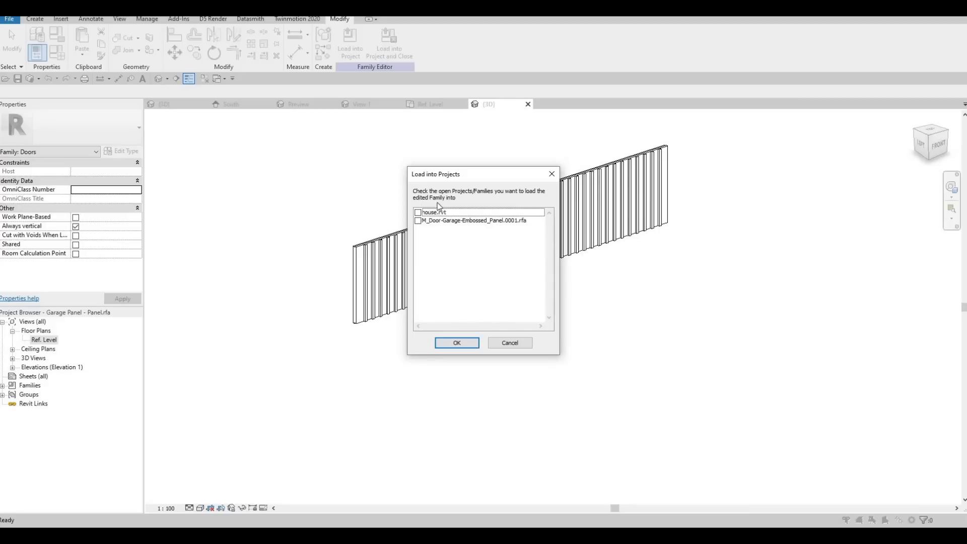
{"action": "key", "text": "Escape"}
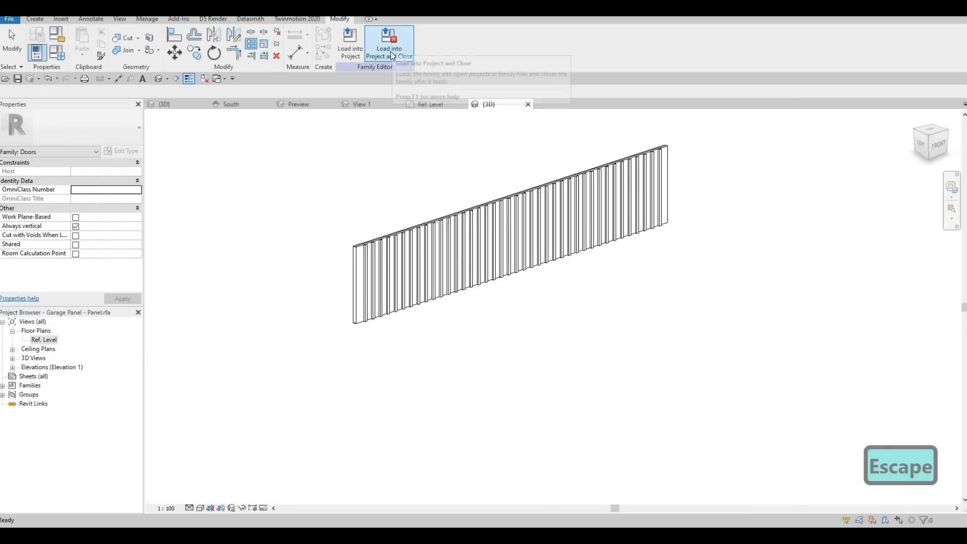
- Load the edited panel family into M_Door-Garage-Embossed_Panel.0001.rfa and close it without saving, overwriting the existing version and its parameter values
{"action": "left_click", "coordinate": [391, 52]}
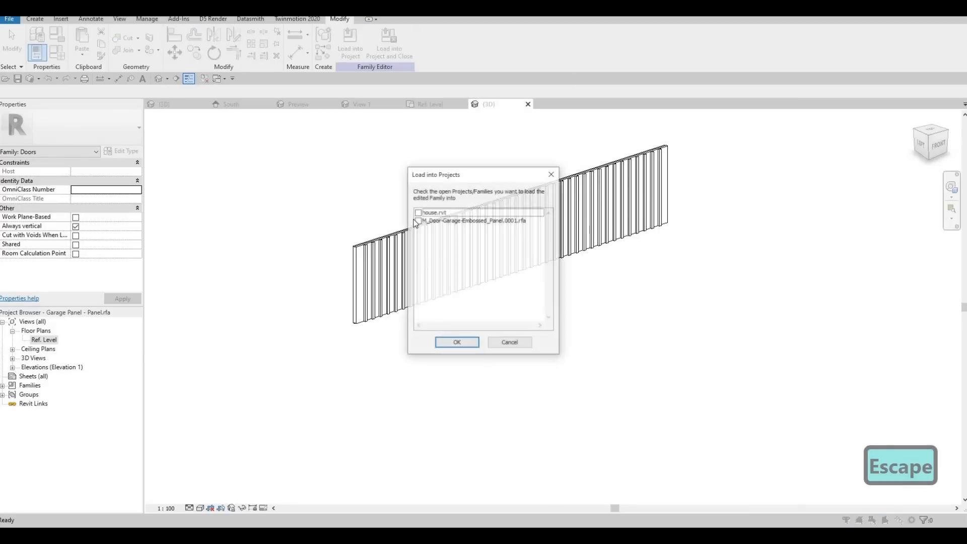
{"action": "left_click", "coordinate": [418, 220]}
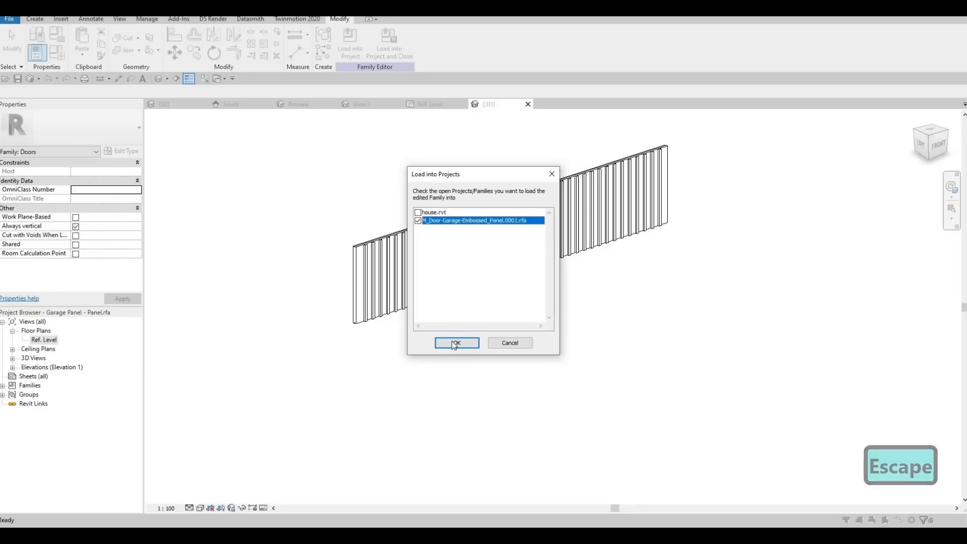
{"action": "left_click", "coordinate": [456, 342]}
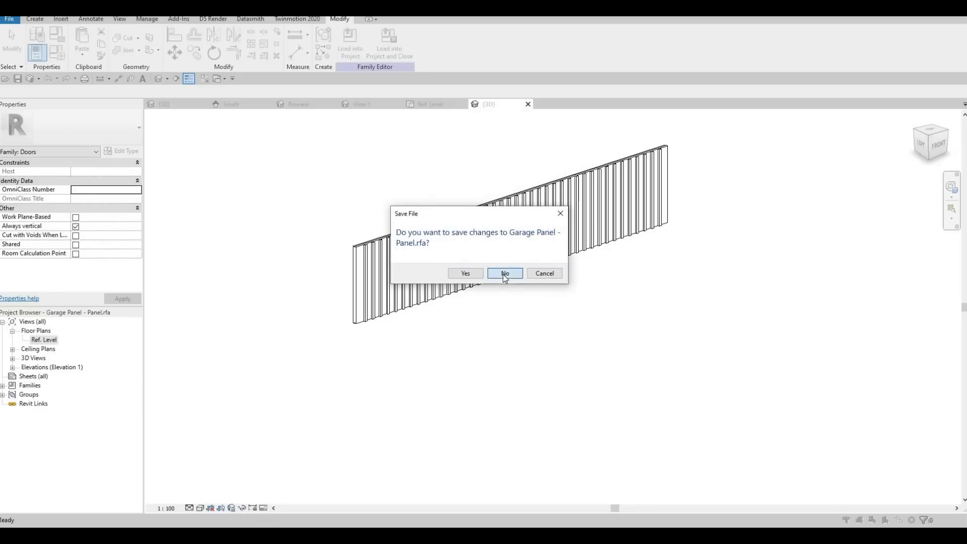
{"action": "left_click", "coordinate": [504, 274]}
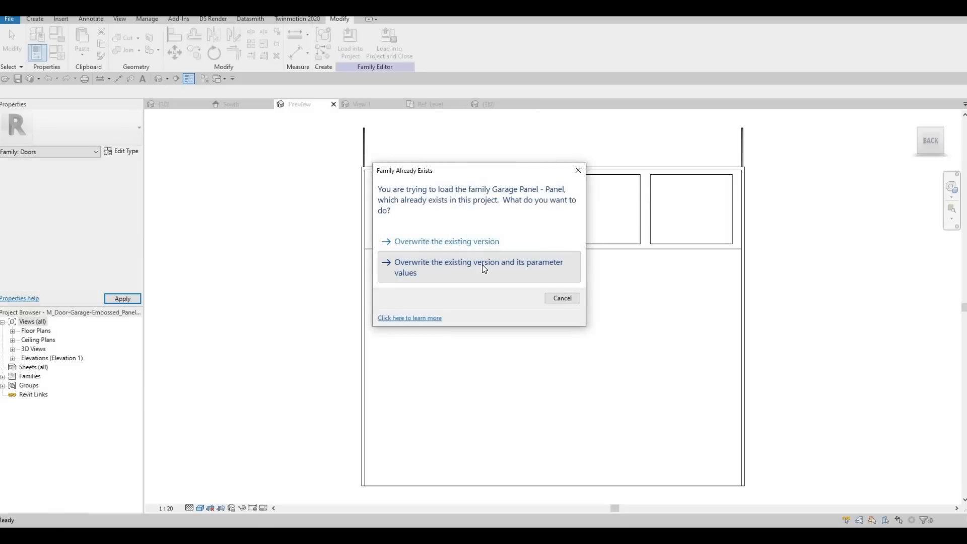
{"action": "left_click", "coordinate": [482, 265]}
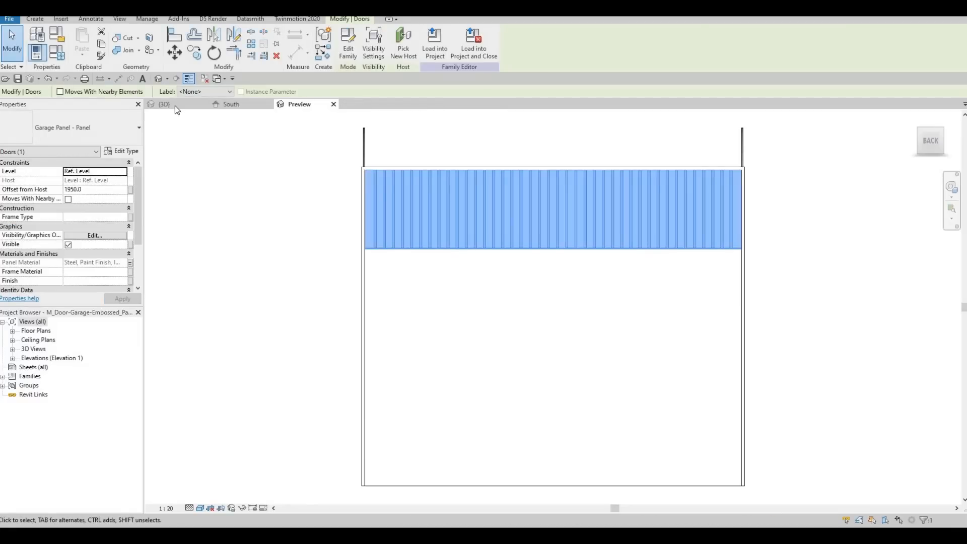
{"action": "key", "text": "Escape"}
- Inspect the slatted panel in the garage door family's 3D view and reopen the nested Garage Panel - Panel family for editing
{"action": "left_click", "coordinate": [165, 104]}
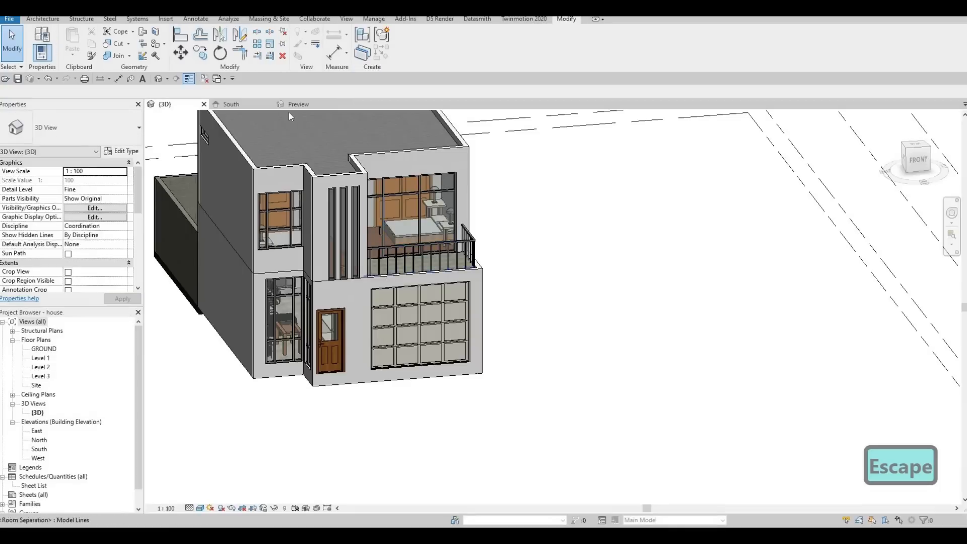
{"action": "left_click", "coordinate": [299, 104]}
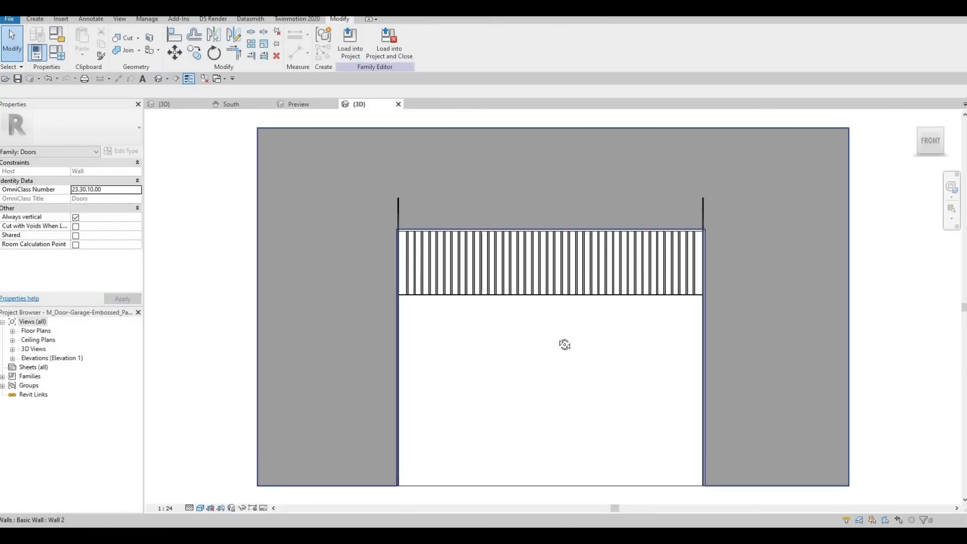
{"action": "middle_click_drag", "start_coordinate": [565, 344], "coordinate": [410, 268], "text": "shift"}
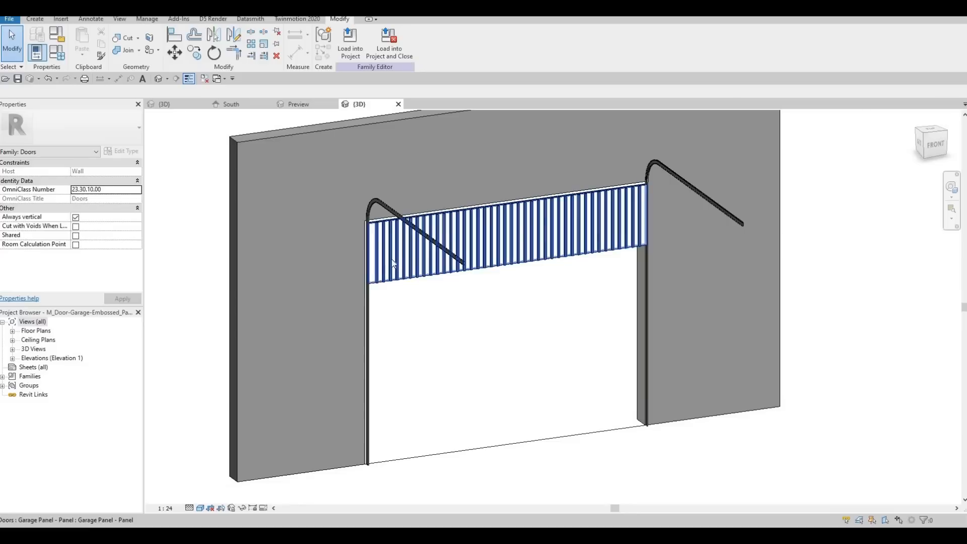
{"action": "scroll", "coordinate": [391, 261], "scroll_direction": "up", "scroll_amount": 3}
{"action": "left_click", "coordinate": [389, 257]}
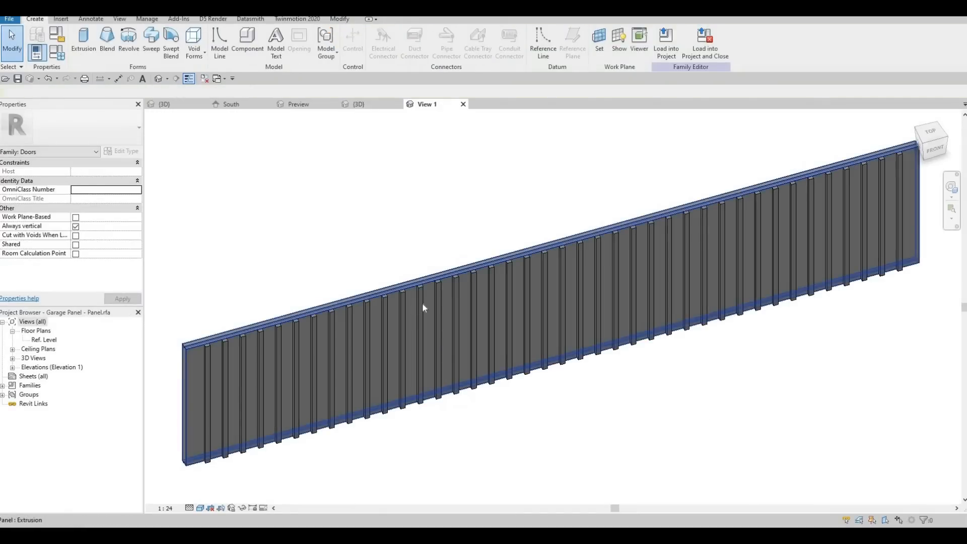
{"action": "key", "text": "Tab"}
{"action": "left_click", "coordinate": [423, 304]}
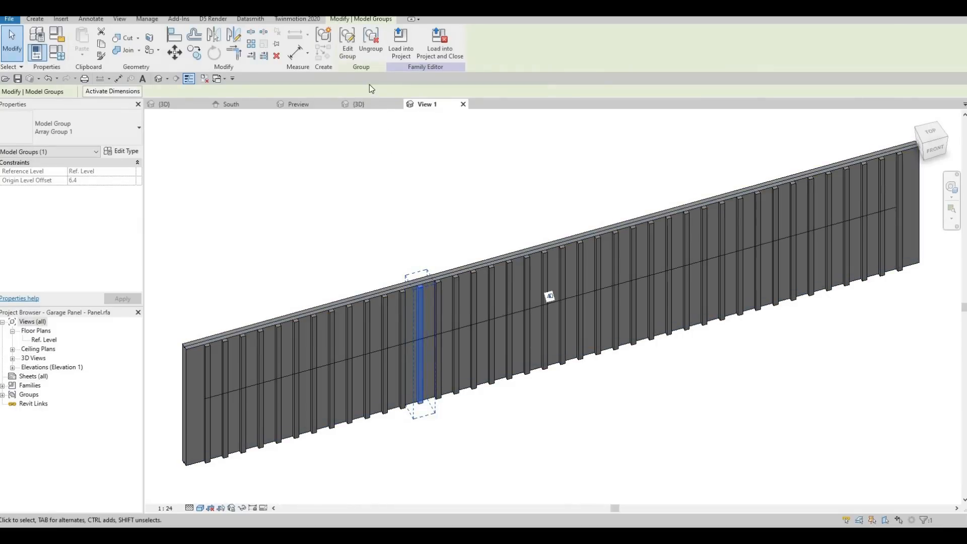
{"action": "scroll", "coordinate": [275, 365], "scroll_direction": "down", "scroll_amount": 2}
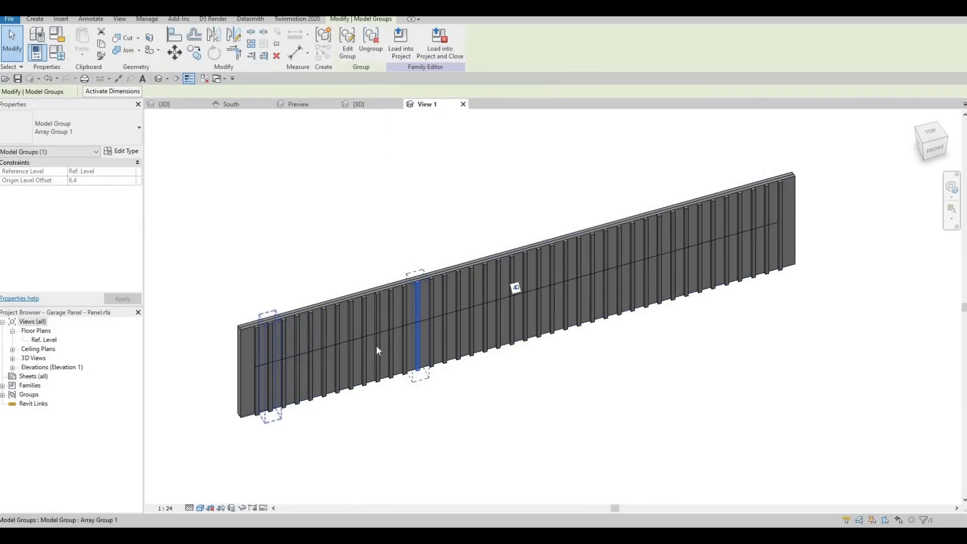
{"action": "scroll", "coordinate": [377, 346], "scroll_direction": "up", "scroll_amount": 1}
{"action": "scroll", "coordinate": [378, 347], "scroll_direction": "down", "scroll_amount": 1}
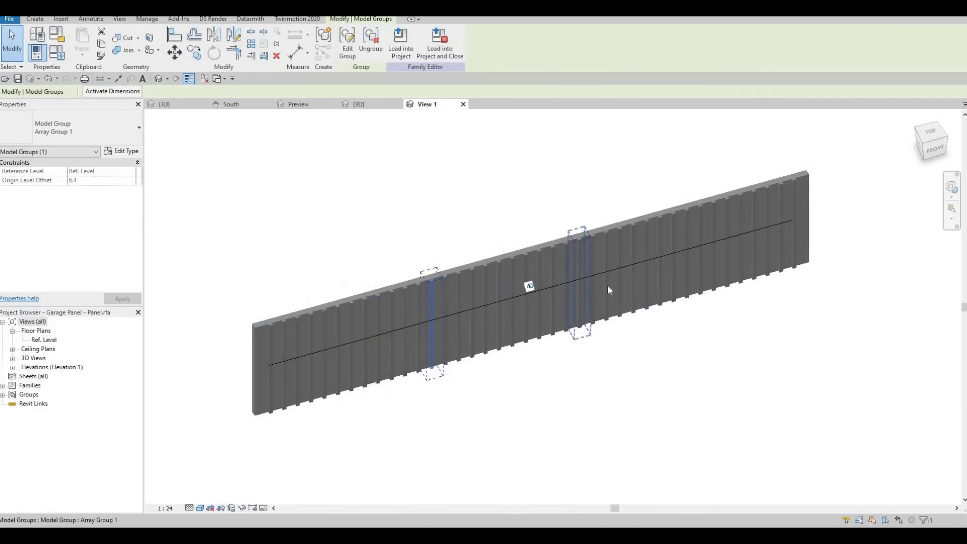
{"action": "left_click", "coordinate": [766, 237], "text": "ctrl"}
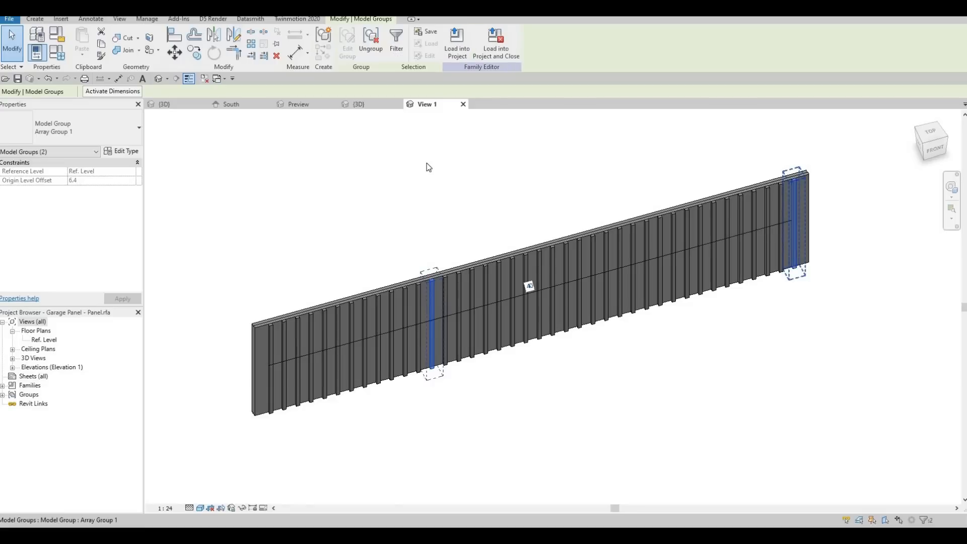
- Select the whole slat array in the Ref. Level plan and move it perpendicular to the panel into its thickness, removing the unsatisfied constraints
{"action": "double_click", "coordinate": [43, 341]}
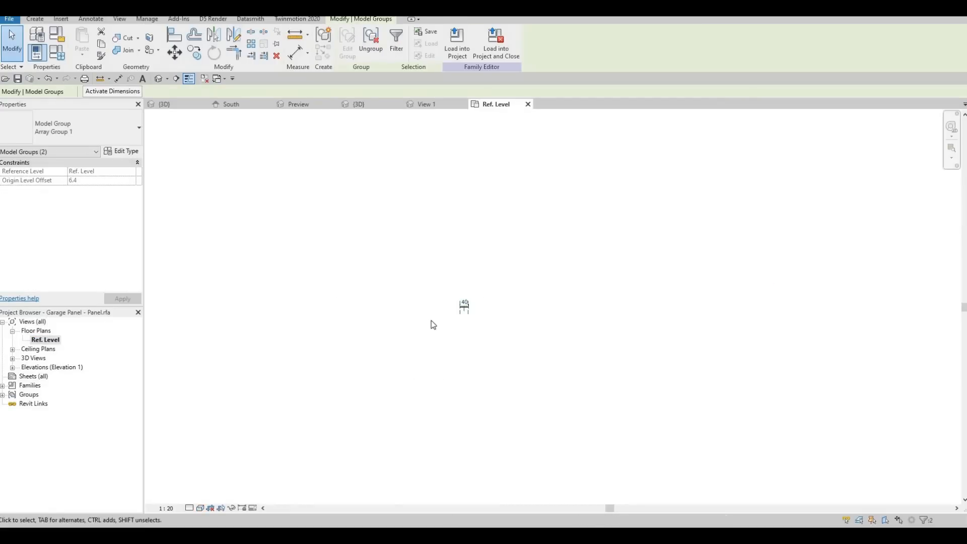
{"action": "scroll", "coordinate": [425, 270], "scroll_direction": "up", "scroll_amount": 10}
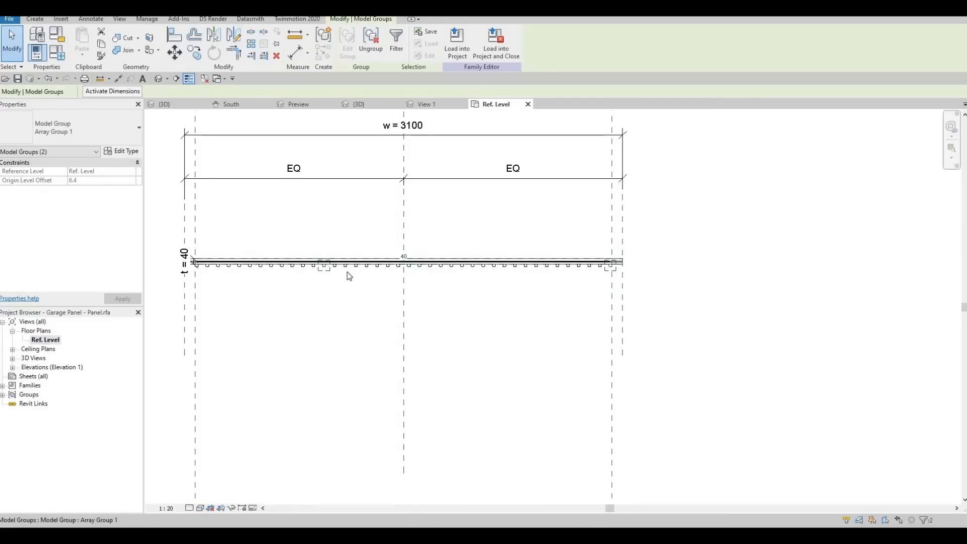
{"action": "key", "text": "Escape"}
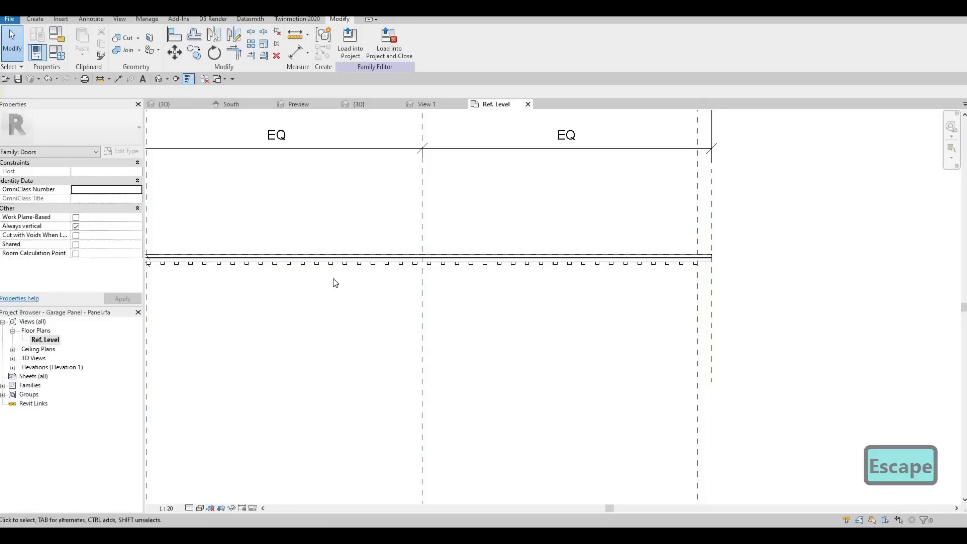
{"action": "middle_click_drag", "start_coordinate": [334, 281], "coordinate": [525, 294]}
{"action": "left_click_drag", "start_coordinate": [295, 266], "coordinate": [906, 284]}
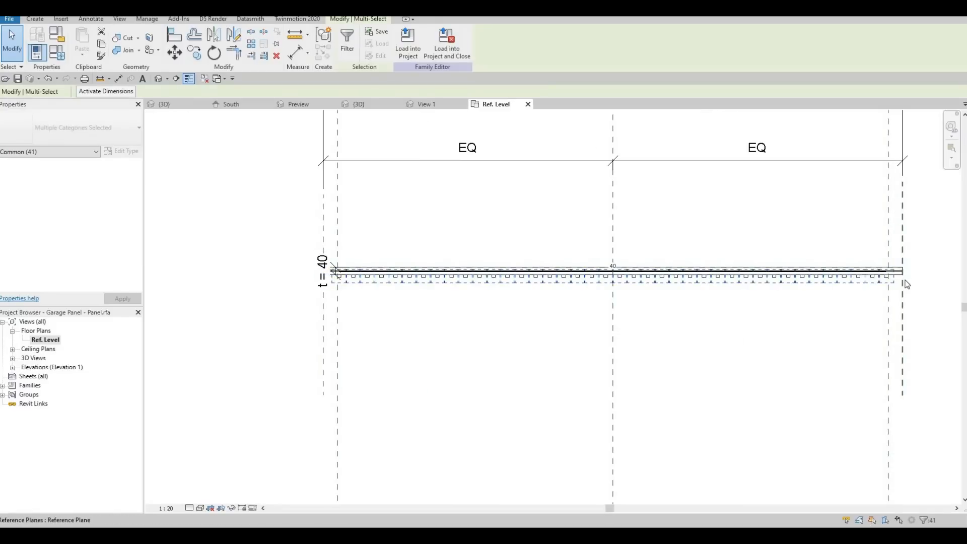
{"action": "key", "text": "m"}
{"action": "key", "text": "v"}
{"action": "scroll", "coordinate": [896, 309], "scroll_direction": "up", "scroll_amount": 5}
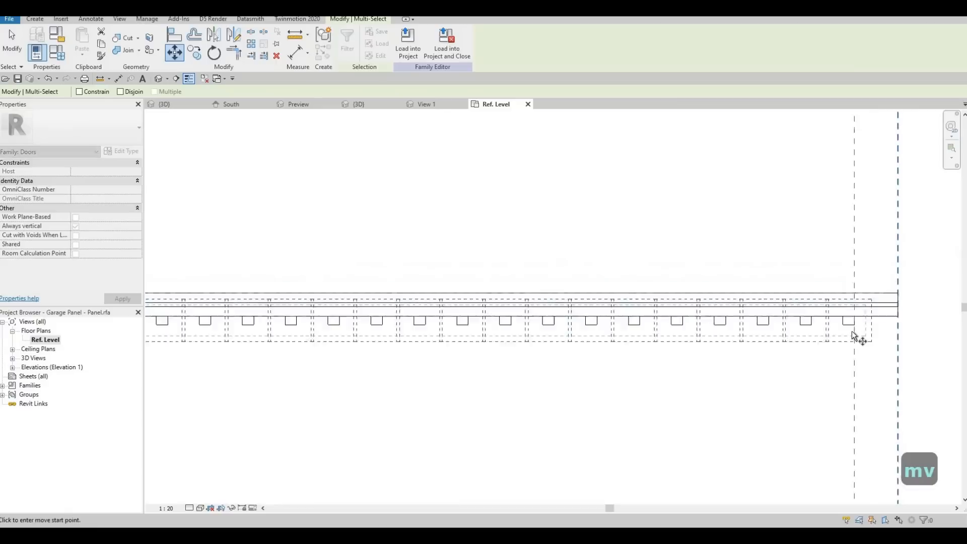
{"action": "left_click", "coordinate": [848, 302]}
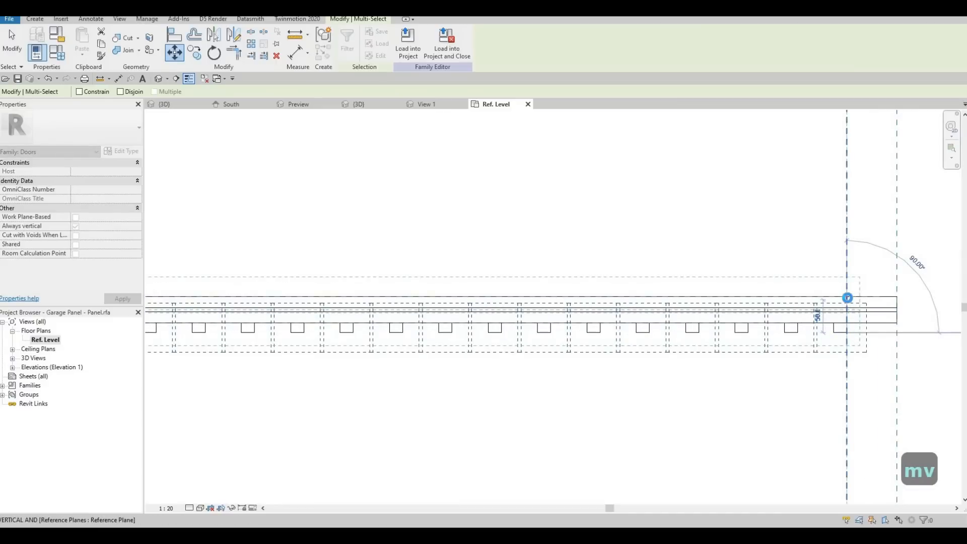
{"action": "left_click", "coordinate": [848, 303]}
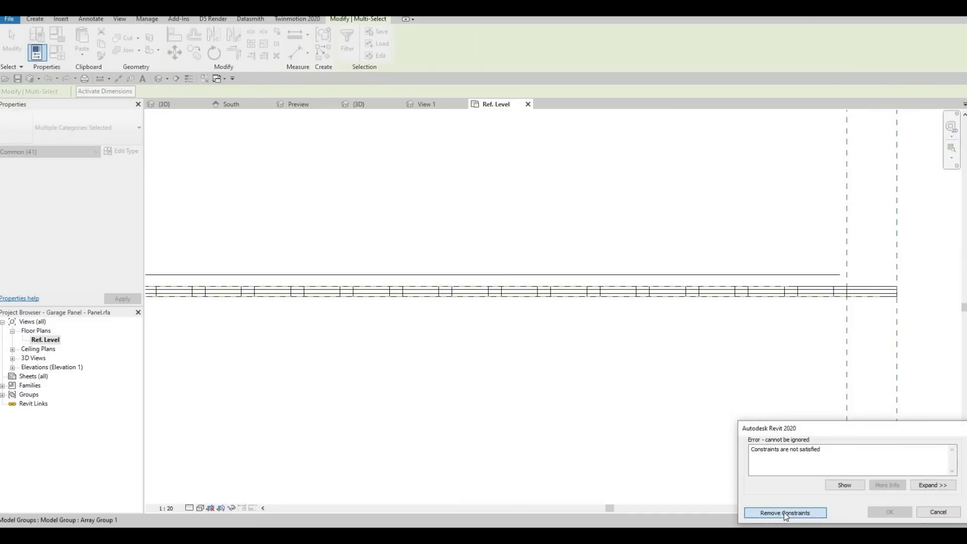
{"action": "left_click", "coordinate": [799, 513]}
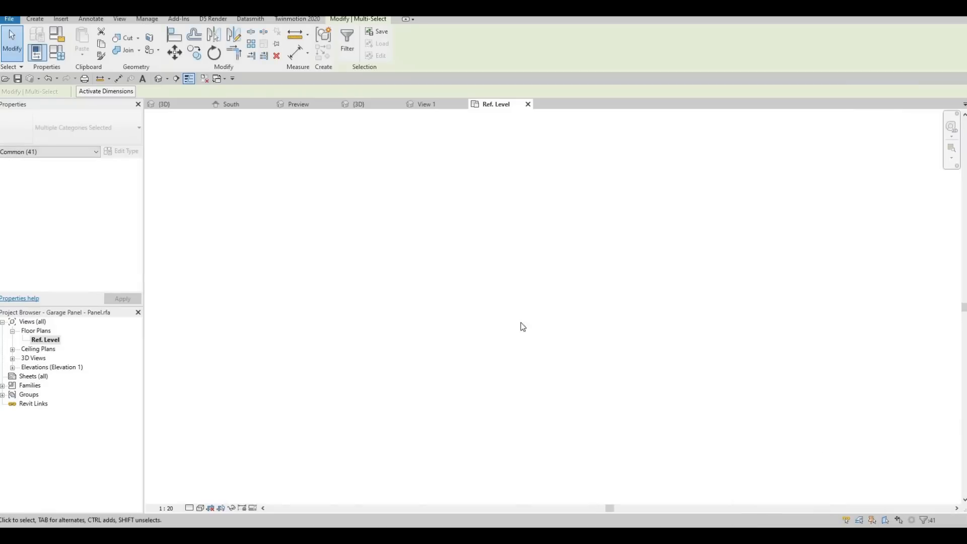
- Examine the moved slats against the panel in the Ref. Level plan and in the View 1 3D view
{"action": "scroll", "coordinate": [181, 306], "scroll_direction": "up", "scroll_amount": 6}
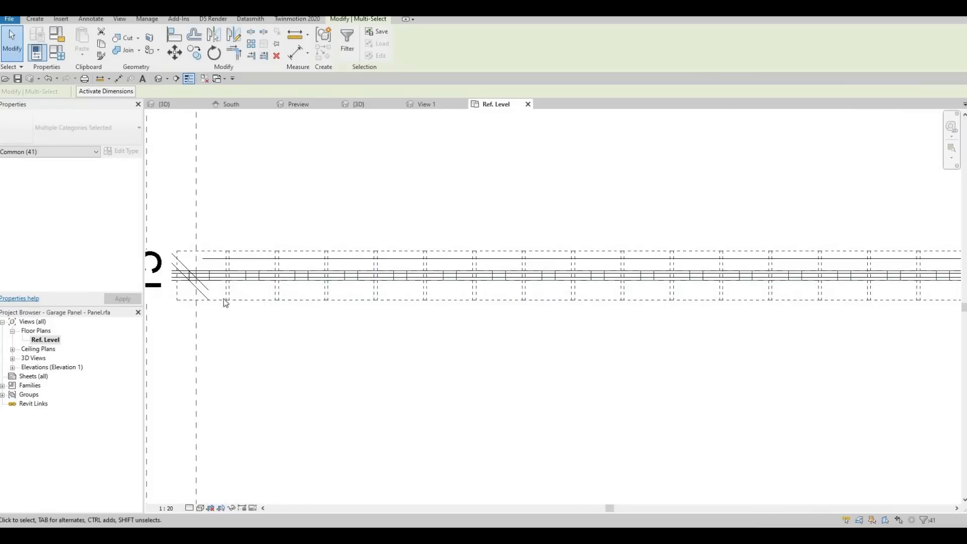
{"action": "scroll", "coordinate": [382, 113], "scroll_direction": "down", "scroll_amount": 2}
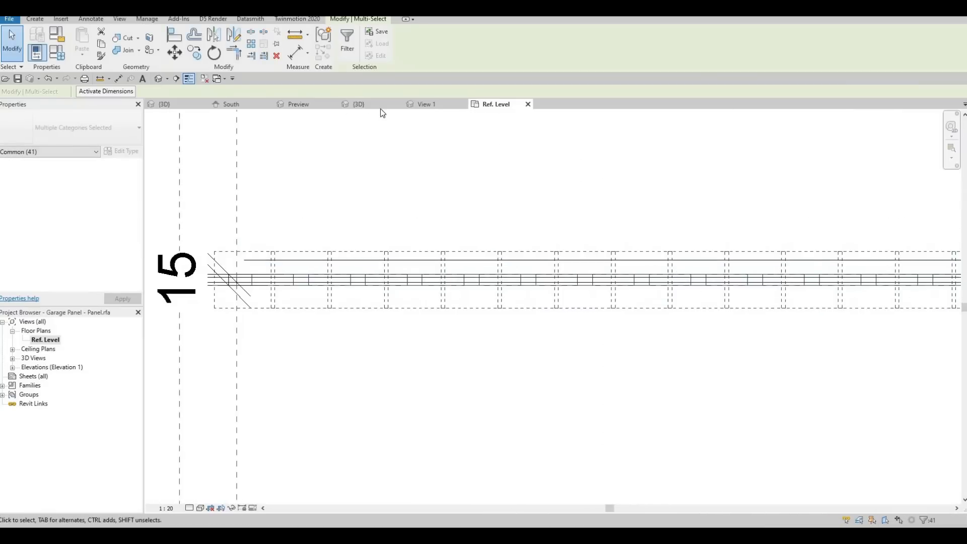
{"action": "left_click", "coordinate": [429, 104]}
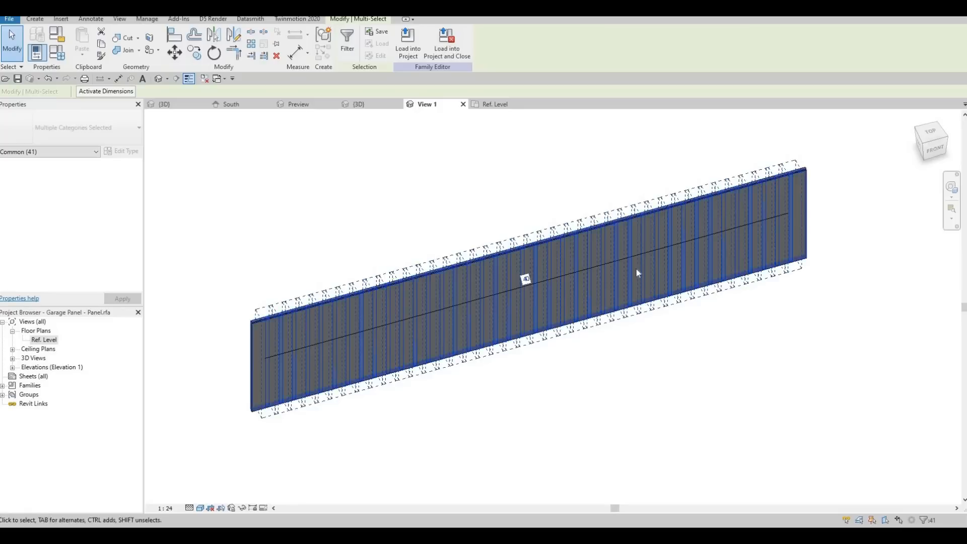
{"action": "middle_click_drag", "start_coordinate": [637, 269], "coordinate": [627, 309], "text": "shift"}
{"action": "scroll", "coordinate": [639, 298], "scroll_direction": "up", "scroll_amount": 5}
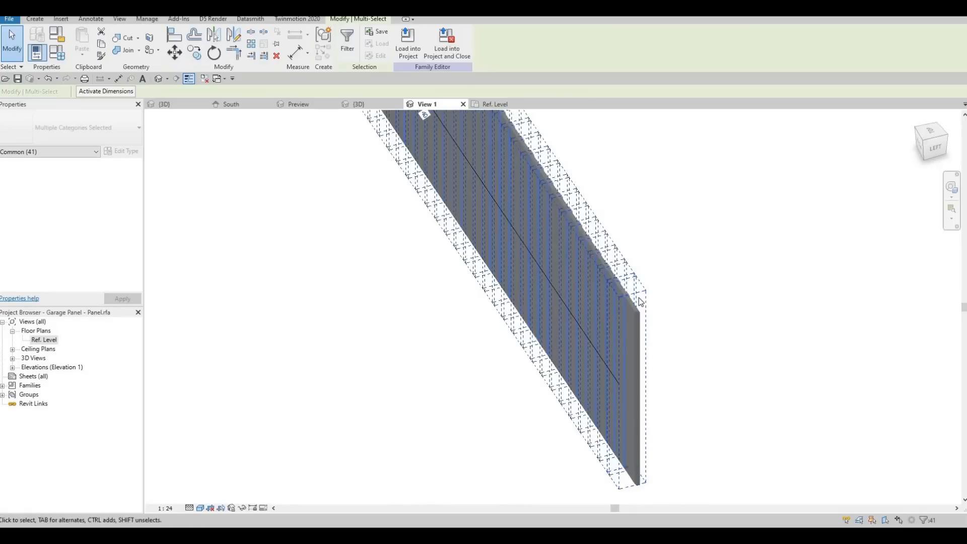
{"action": "scroll", "coordinate": [639, 298], "scroll_direction": "up", "scroll_amount": 1}
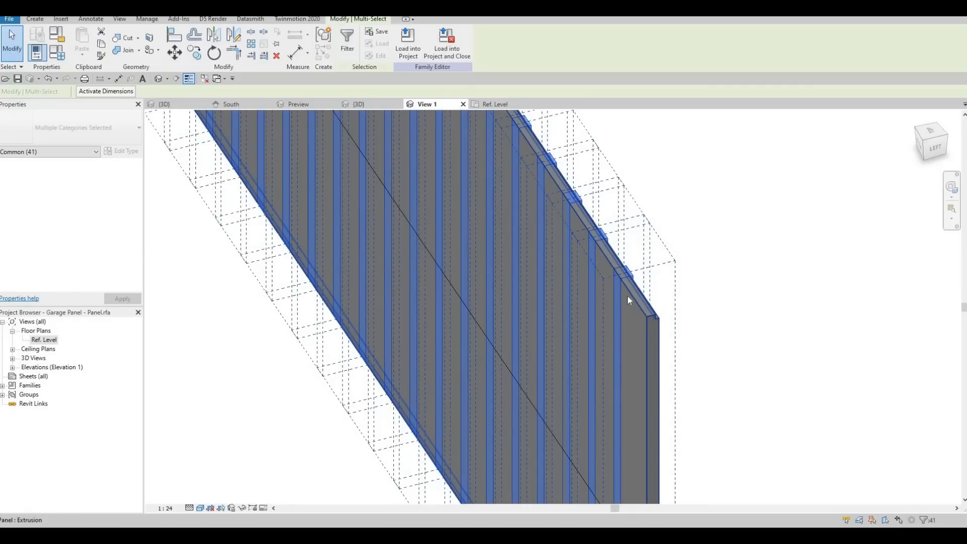
{"action": "key", "text": "Escape"}
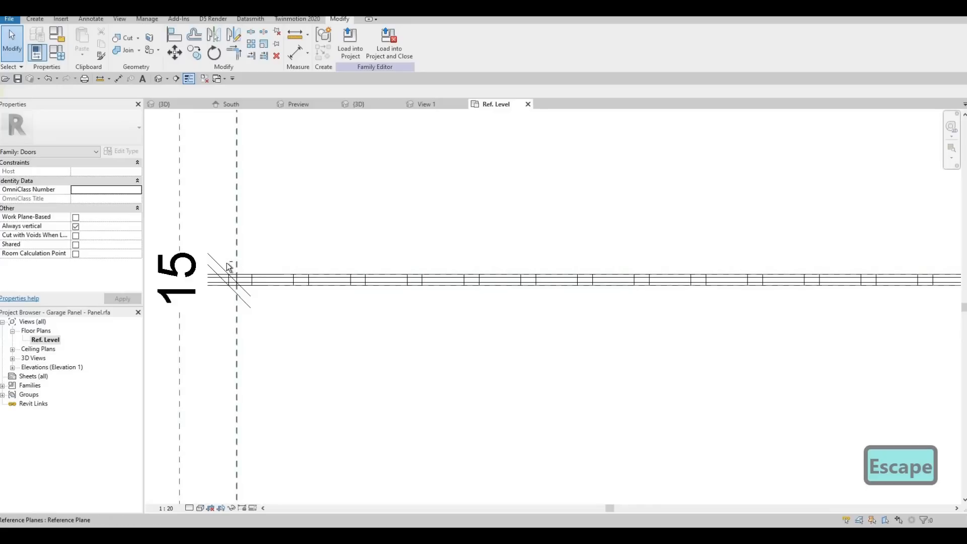
{"action": "key", "text": "Tab"}
{"action": "left_click", "coordinate": [249, 275]}
{"action": "key", "text": "Escape"}
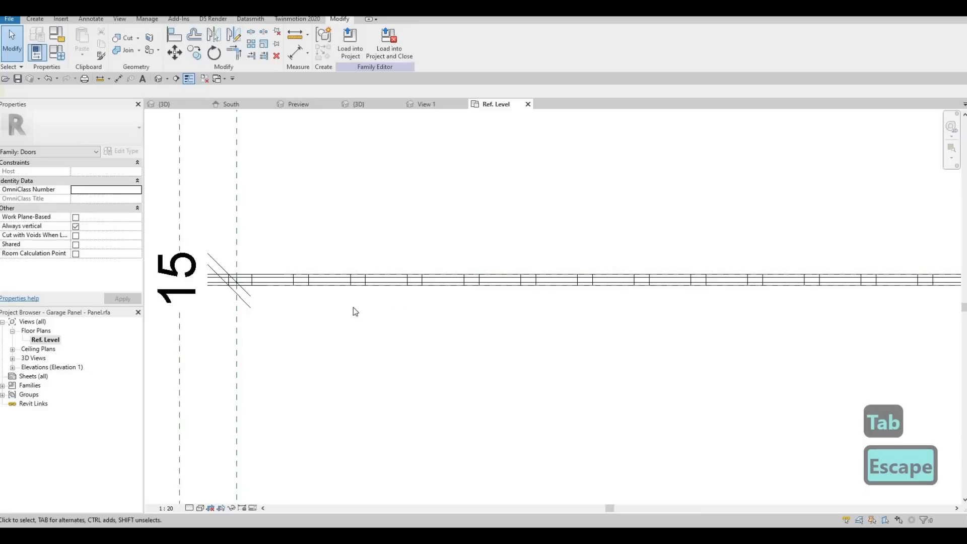
- Select the slat array again in the Ref. Level plan and move it perpendicular to the panel by one slat depth, starting from the last slat's corner
{"action": "scroll", "coordinate": [413, 309], "scroll_direction": "down", "scroll_amount": 4}
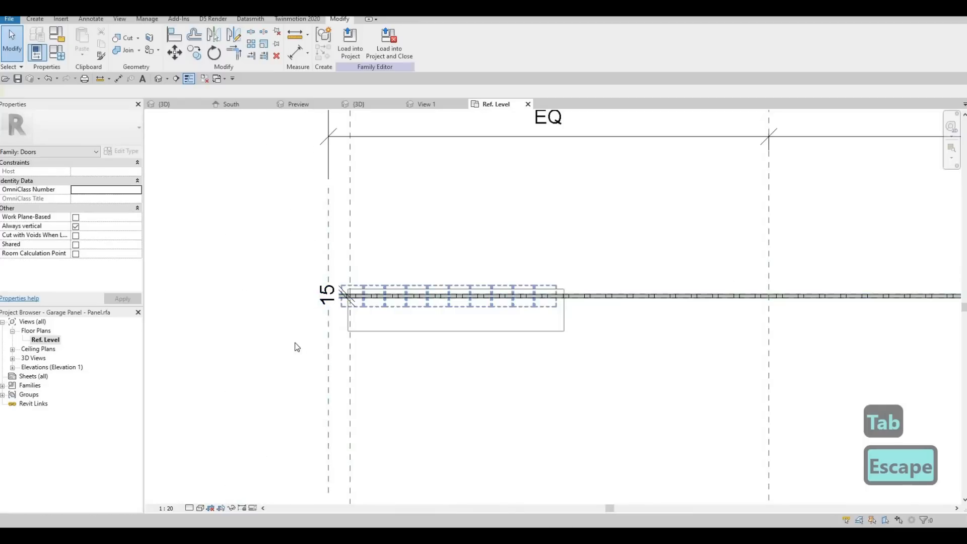
{"action": "scroll", "coordinate": [891, 339], "scroll_direction": "down", "scroll_amount": 3}
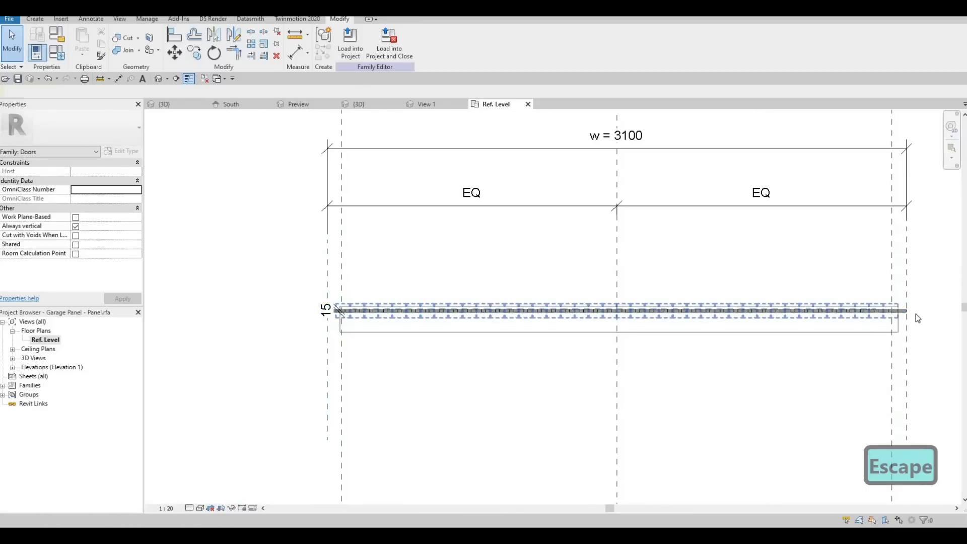
{"action": "left_click", "coordinate": [916, 314]}
{"action": "scroll", "coordinate": [669, 313], "scroll_direction": "up", "scroll_amount": 4}
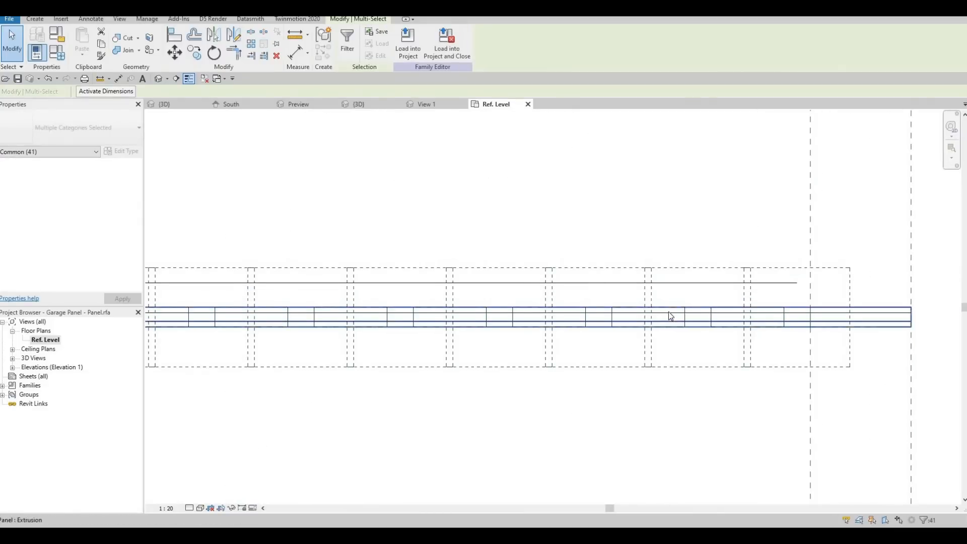
{"action": "scroll", "coordinate": [651, 316], "scroll_direction": "up", "scroll_amount": 3}
{"action": "key", "text": "m"}
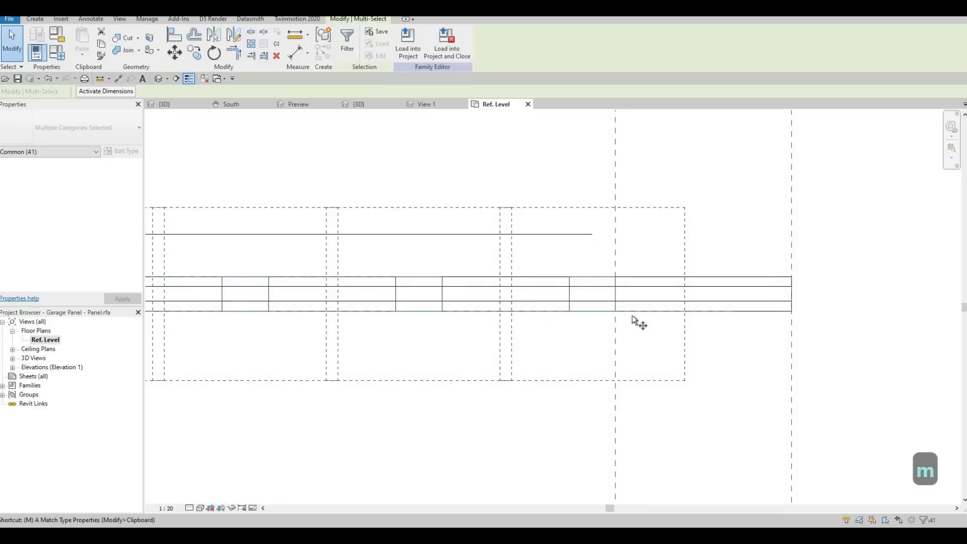
{"action": "key", "text": "v"}
{"action": "scroll", "coordinate": [616, 313], "scroll_direction": "up", "scroll_amount": 3}
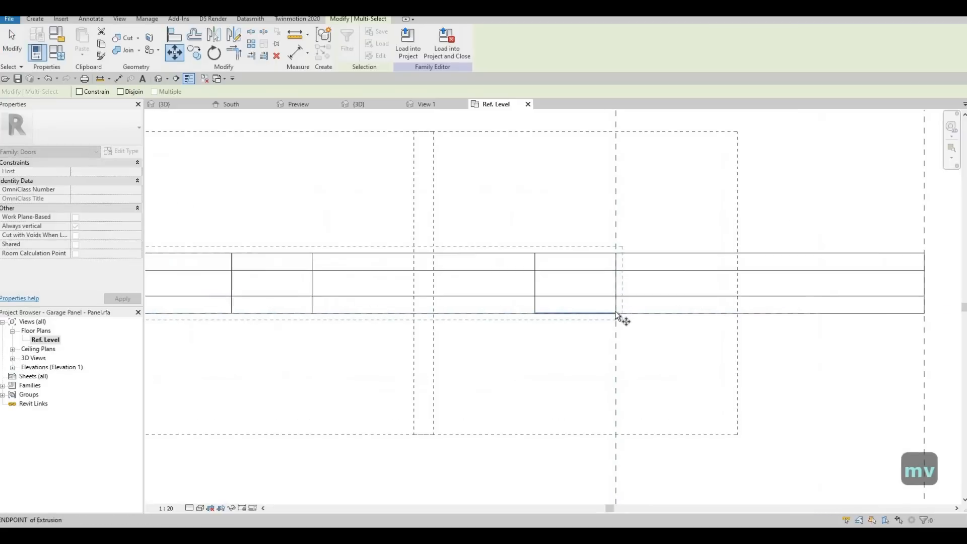
{"action": "left_click", "coordinate": [617, 260]}
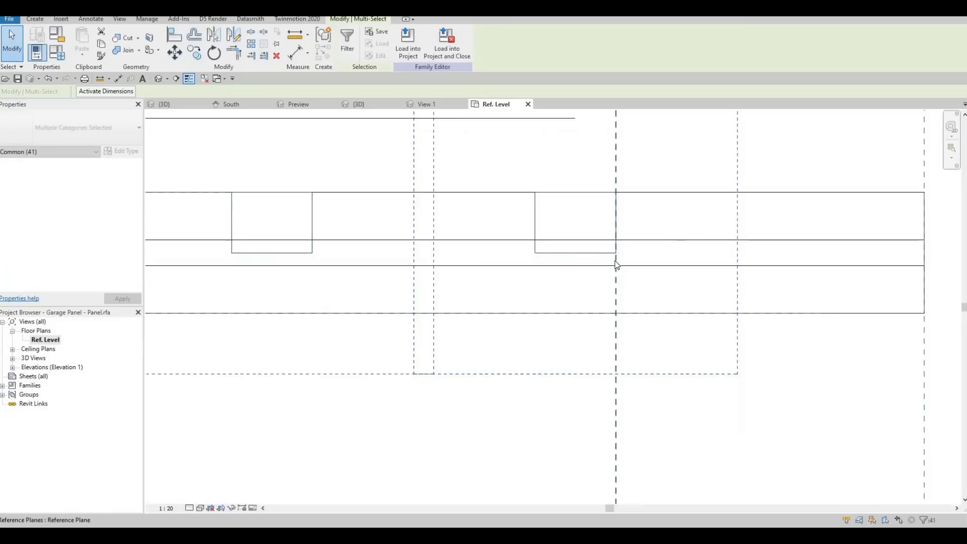
{"action": "scroll", "coordinate": [617, 271], "scroll_direction": "down", "scroll_amount": 4}
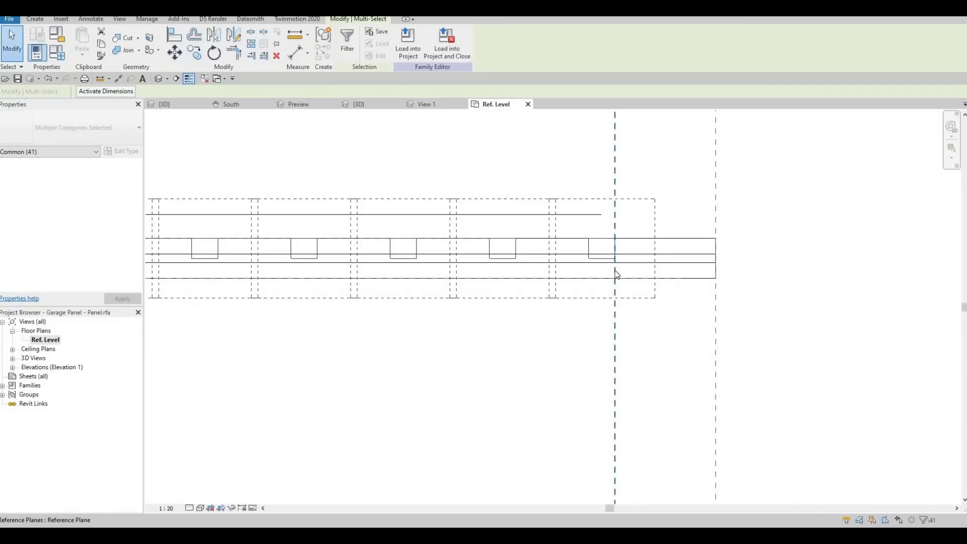
- Undo the last moves of the slat array so the slats sit outside the panel again
{"action": "key", "text": "ctrl+z"}
{"action": "scroll", "coordinate": [614, 277], "scroll_direction": "up", "scroll_amount": 5}
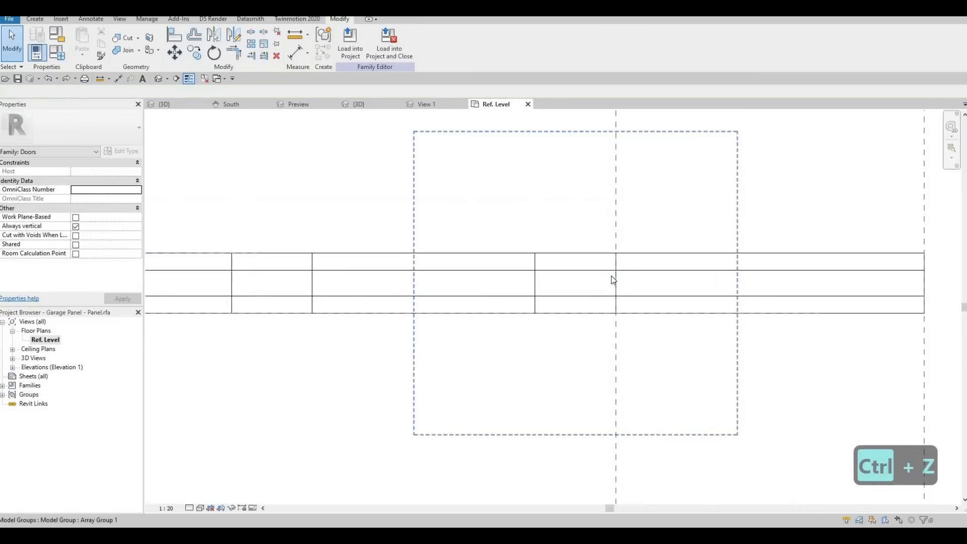
{"action": "key", "text": "ctrl+z"}
{"action": "scroll", "coordinate": [645, 329], "scroll_direction": "down", "scroll_amount": 5}
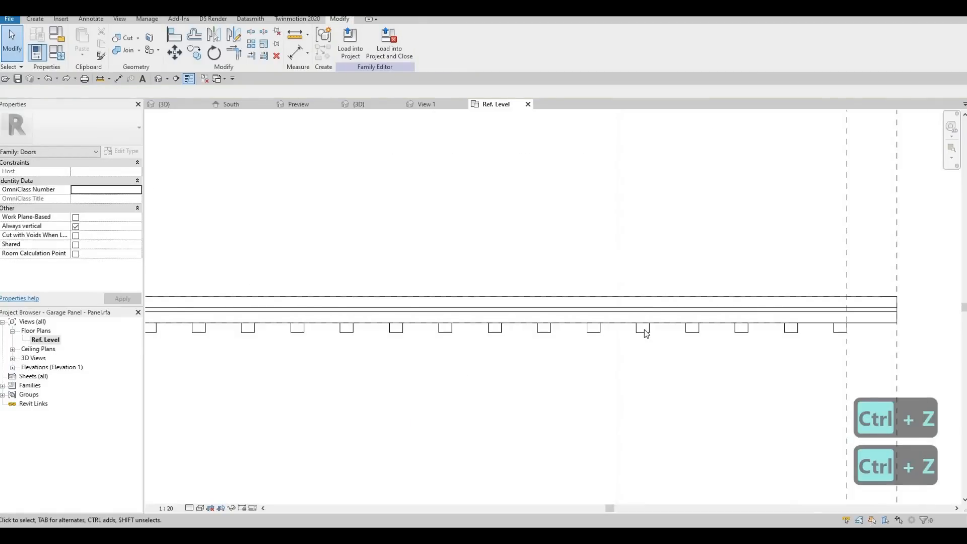
- Ungroup one slat near the right end of the array in the Ref. Level plan
{"action": "left_click", "coordinate": [643, 328]}
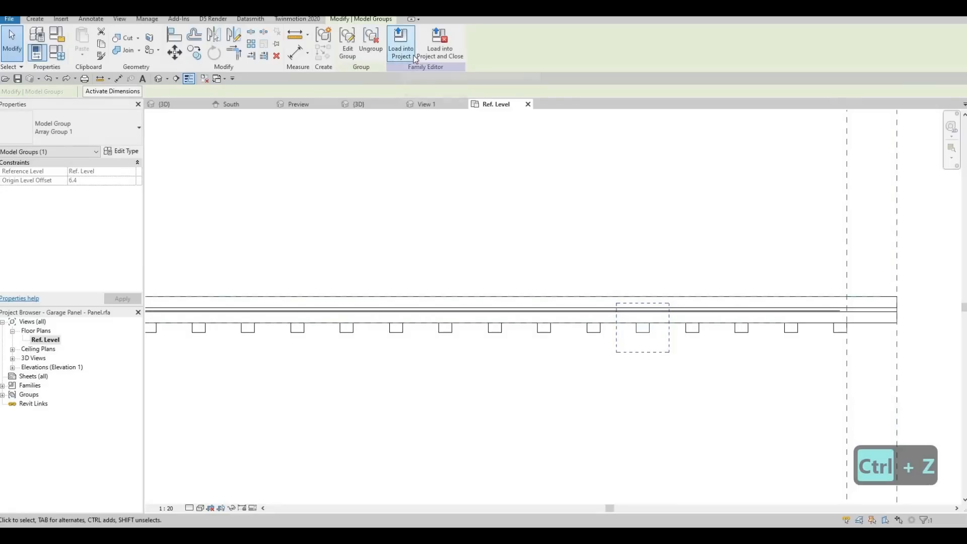
{"action": "left_click", "coordinate": [371, 50]}
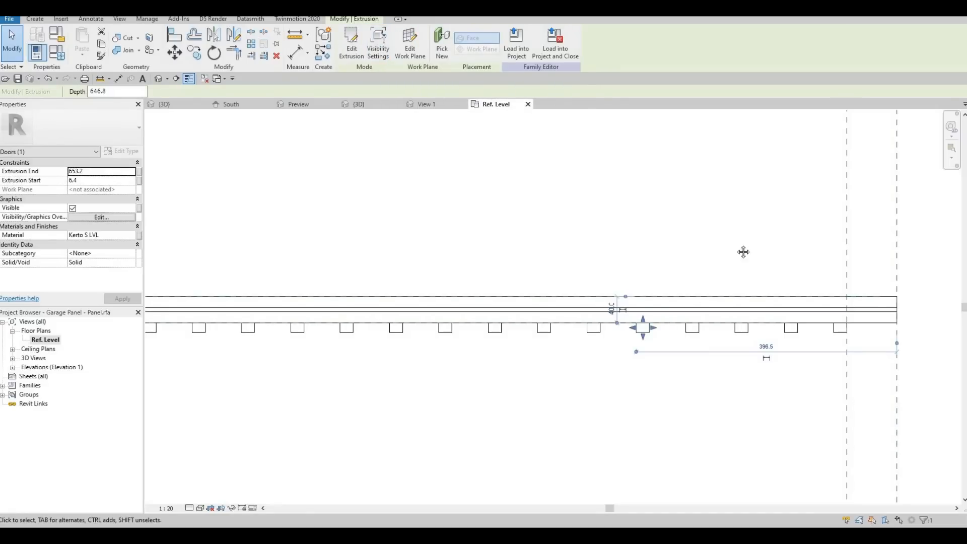
{"action": "scroll", "coordinate": [664, 275], "scroll_direction": "down", "scroll_amount": 6}
{"action": "key", "text": "Escape"}
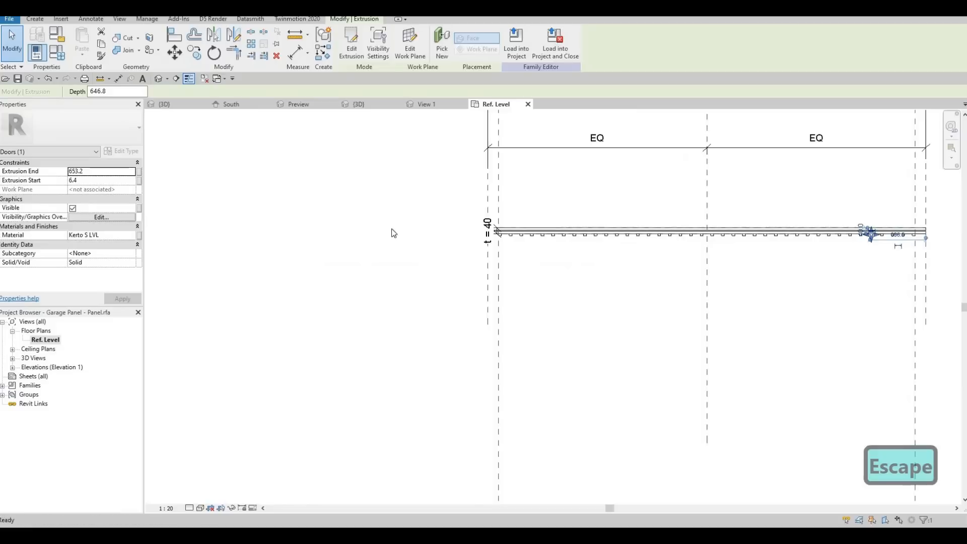
- Ungroup the first slat of the array, at the reference plane beside the t = 40 dimension
{"action": "scroll", "coordinate": [376, 231], "scroll_direction": "up", "scroll_amount": 4}
{"action": "left_click", "coordinate": [373, 230]}
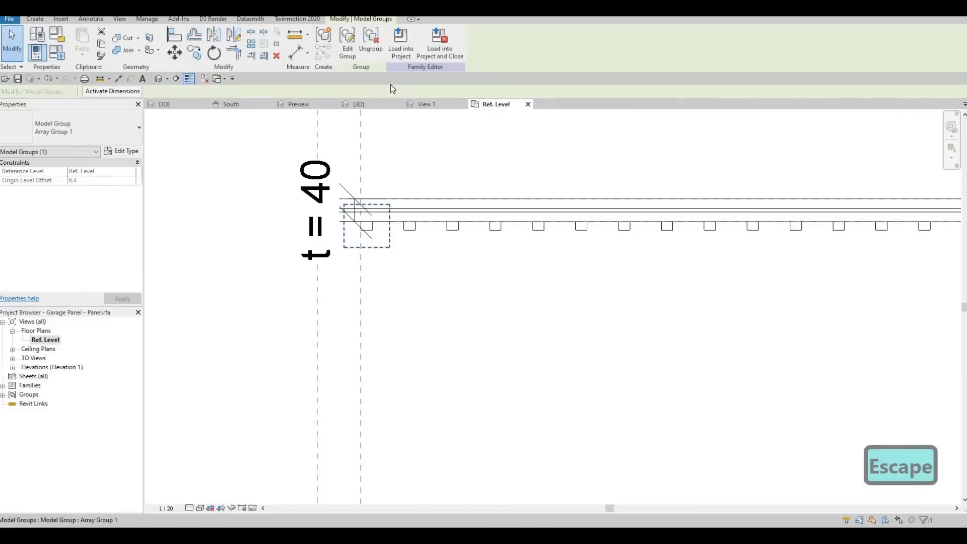
{"action": "left_click", "coordinate": [373, 49]}
{"action": "scroll", "coordinate": [372, 216], "scroll_direction": "up", "scroll_amount": 2}
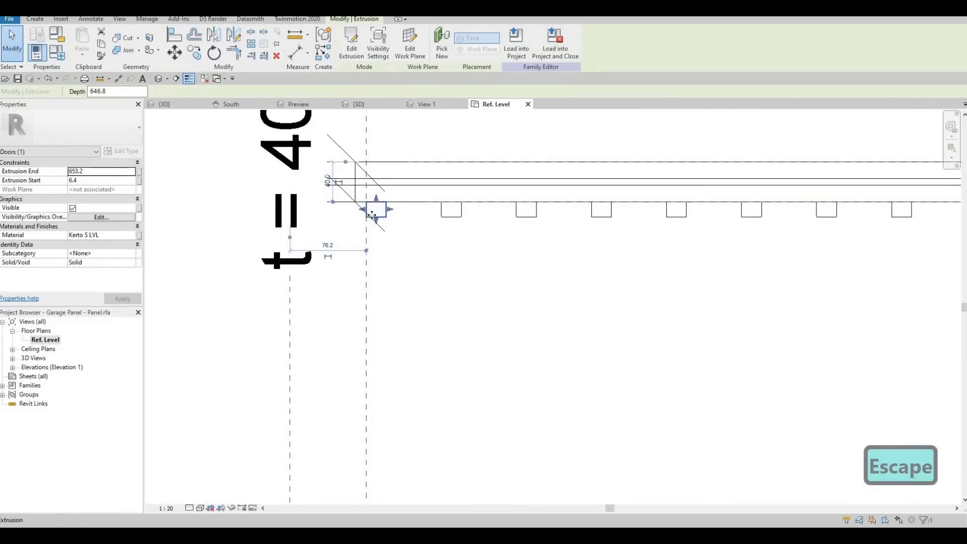
- Move the ungrouped first slat perpendicular to the panel, from its outer corner onto the panel's opposite face
{"action": "key", "text": "m"}
{"action": "key", "text": "v"}
{"action": "left_click", "coordinate": [386, 216]}
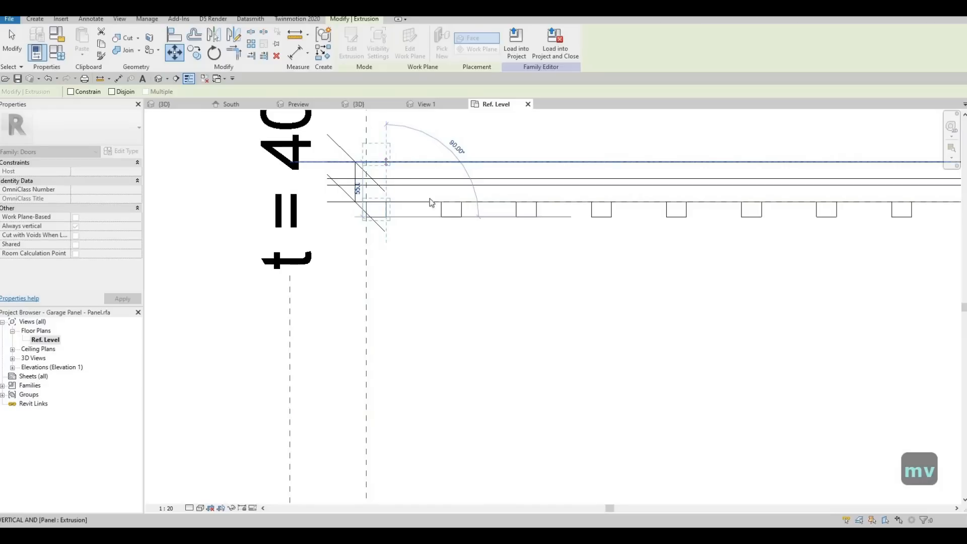
{"action": "left_click", "coordinate": [386, 162]}
{"action": "key", "text": "Escape"}
{"action": "key", "text": "Escape"}
{"action": "middle_click_drag", "start_coordinate": [464, 226], "coordinate": [391, 226]}
{"action": "scroll", "coordinate": [385, 217], "scroll_direction": "down", "scroll_amount": 1}
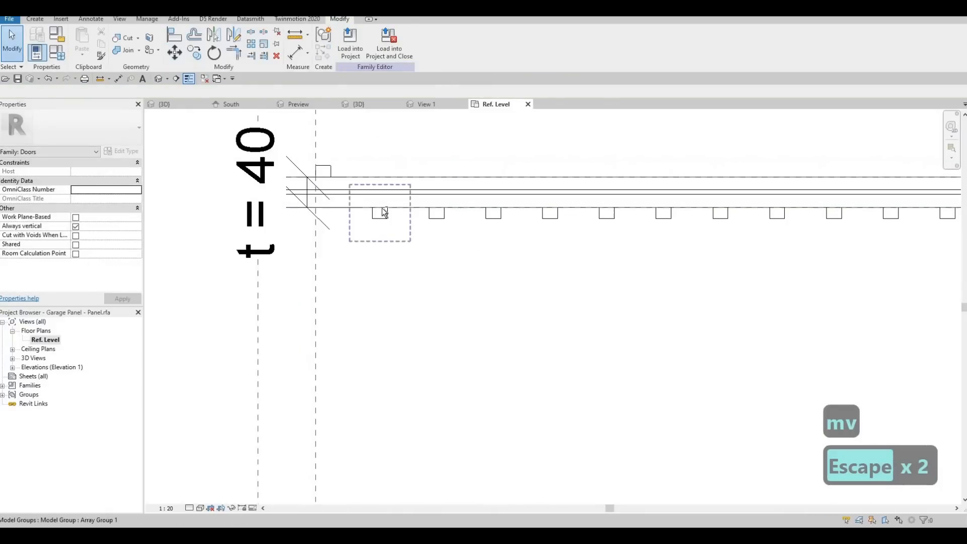
- Select all the remaining slats and try to move them perpendicular across to the panel's opposite face, cancelling at the constraint error
{"action": "scroll", "coordinate": [383, 208], "scroll_direction": "down", "scroll_amount": 2}
{"action": "left_click_drag", "start_coordinate": [374, 203], "coordinate": [821, 291]}
{"action": "scroll", "coordinate": [473, 241], "scroll_direction": "down", "scroll_amount": 1}
{"action": "scroll", "coordinate": [821, 292], "scroll_direction": "down", "scroll_amount": 1}
{"action": "middle_click_drag", "start_coordinate": [821, 291], "coordinate": [293, 336]}
{"action": "left_click_drag", "start_coordinate": [292, 337], "coordinate": [651, 316]}
{"action": "middle_click_drag", "start_coordinate": [323, 262], "coordinate": [585, 220]}
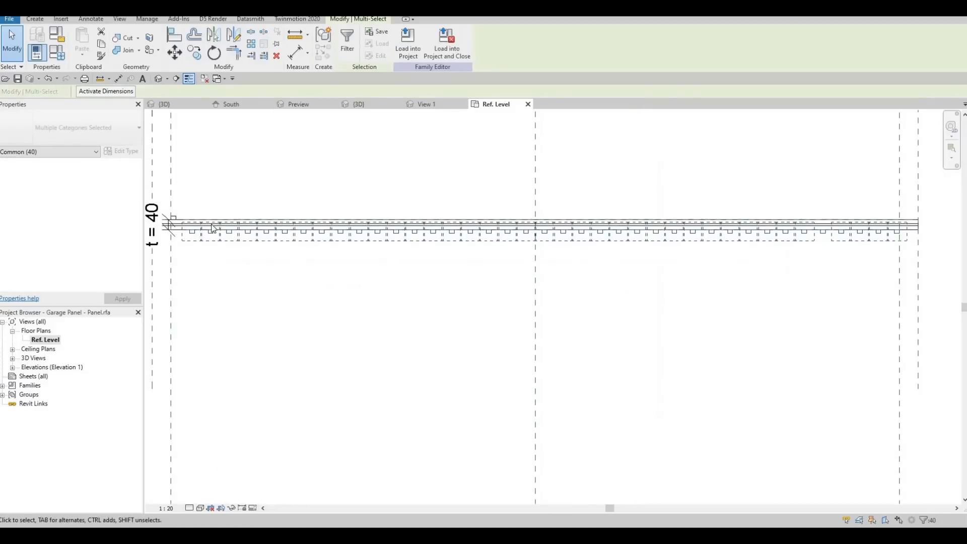
{"action": "scroll", "coordinate": [177, 235], "scroll_direction": "up", "scroll_amount": 5}
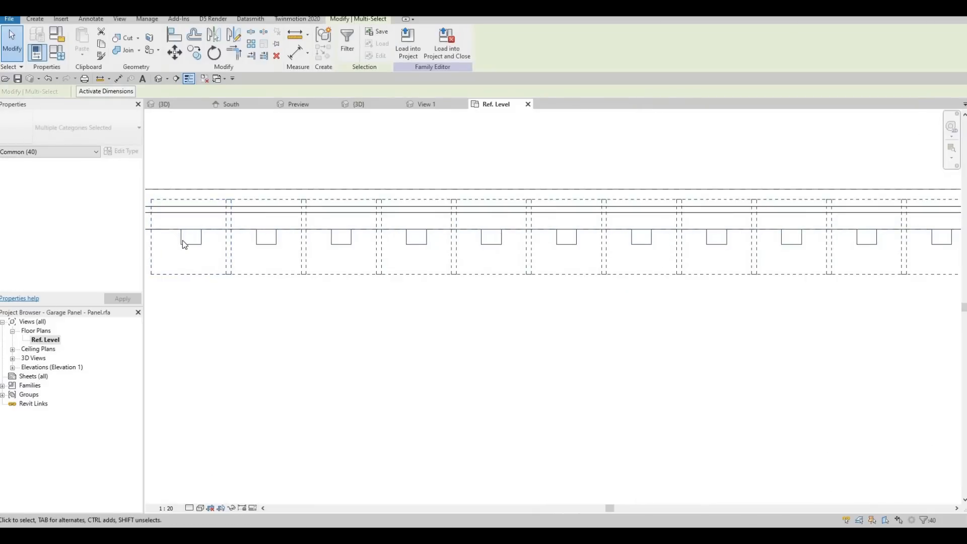
{"action": "key", "text": "v"}
{"action": "left_click", "coordinate": [182, 231]}
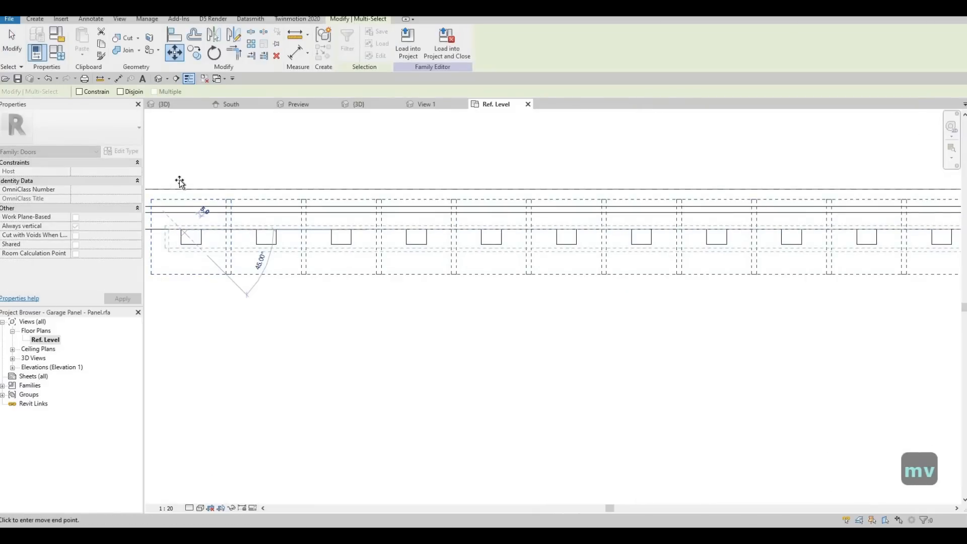
{"action": "left_click", "coordinate": [192, 183]}
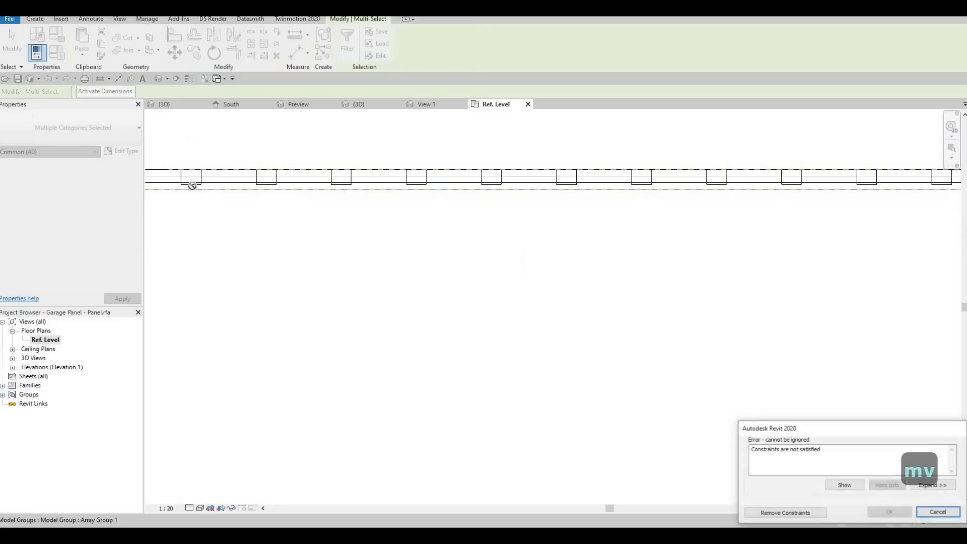
{"action": "key", "text": "ctrl+z"}
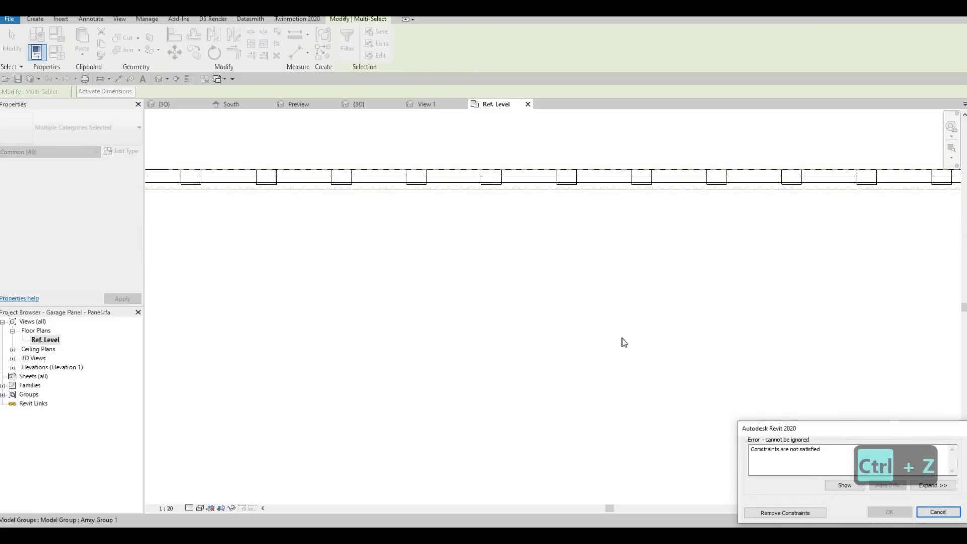
{"action": "middle_click_drag", "start_coordinate": [557, 337], "coordinate": [582, 339]}
{"action": "scroll", "coordinate": [582, 339], "scroll_direction": "down", "scroll_amount": 1}
{"action": "key", "text": "Escape"}
{"action": "key", "text": "ctrl+z"}
{"action": "key", "text": "Escape"}
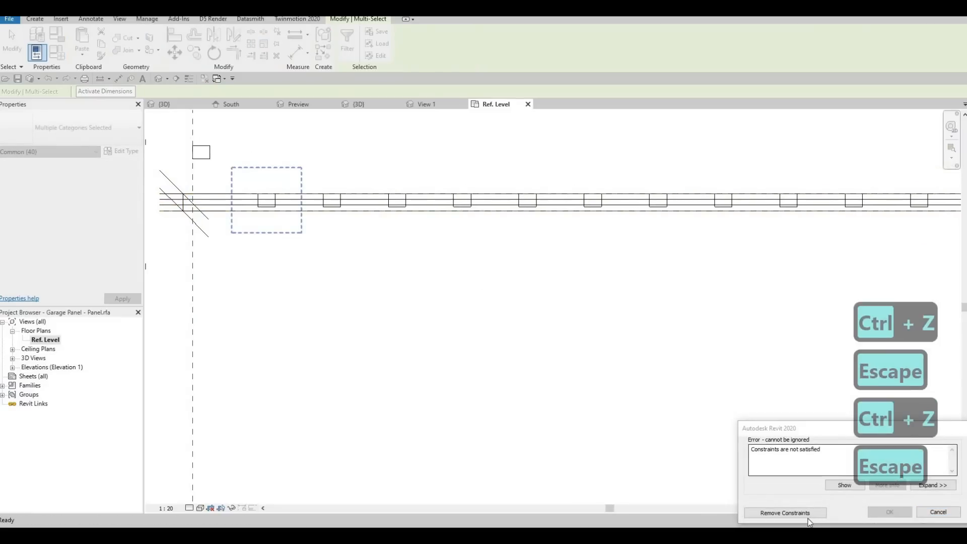
{"action": "key", "text": "ctrl+z"}
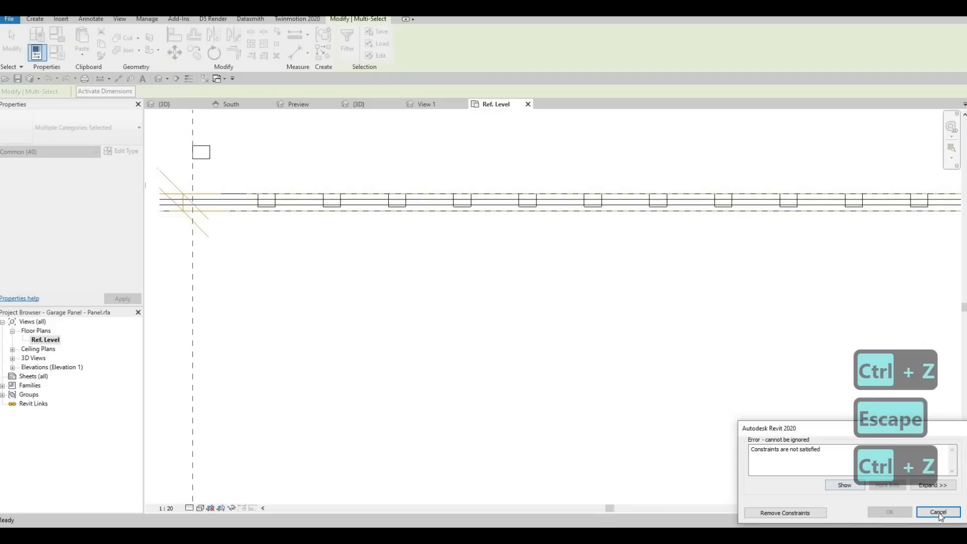
{"action": "key", "text": "Escape"}
{"action": "scroll", "coordinate": [385, 280], "scroll_direction": "down", "scroll_amount": 1}
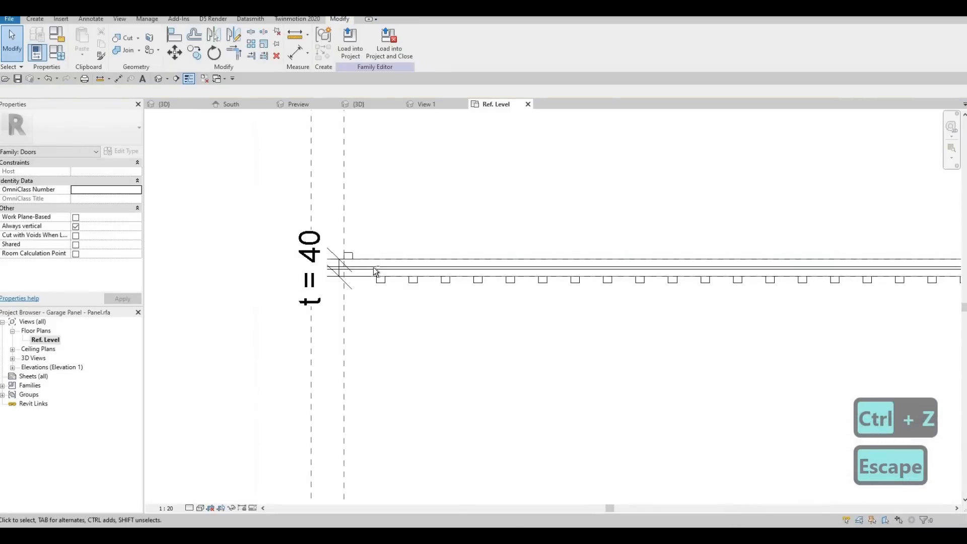
- Select all the remaining slats along the panel's old side and delete them, keeping only the moved first slat
{"action": "left_click_drag", "start_coordinate": [373, 268], "coordinate": [639, 329]}
{"action": "scroll", "coordinate": [486, 304], "scroll_direction": "down", "scroll_amount": 1}
{"action": "middle_click_drag", "start_coordinate": [640, 329], "coordinate": [603, 321]}
{"action": "scroll", "coordinate": [602, 321], "scroll_direction": "down", "scroll_amount": 2}
{"action": "left_click_drag", "start_coordinate": [603, 322], "coordinate": [805, 295]}
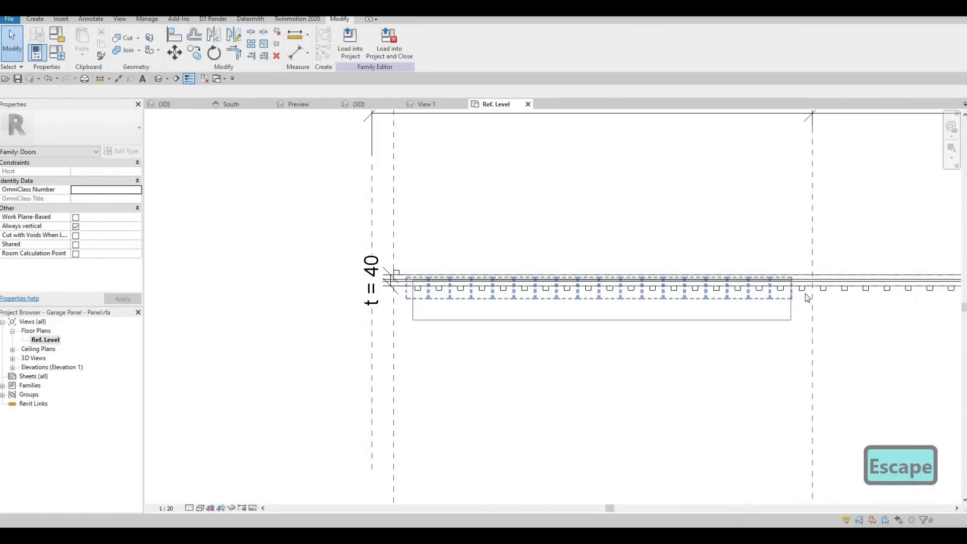
{"action": "middle_click_drag", "start_coordinate": [805, 296], "coordinate": [362, 274]}
{"action": "scroll", "coordinate": [363, 275], "scroll_direction": "down", "scroll_amount": 1}
{"action": "left_click_drag", "start_coordinate": [362, 275], "coordinate": [741, 295]}
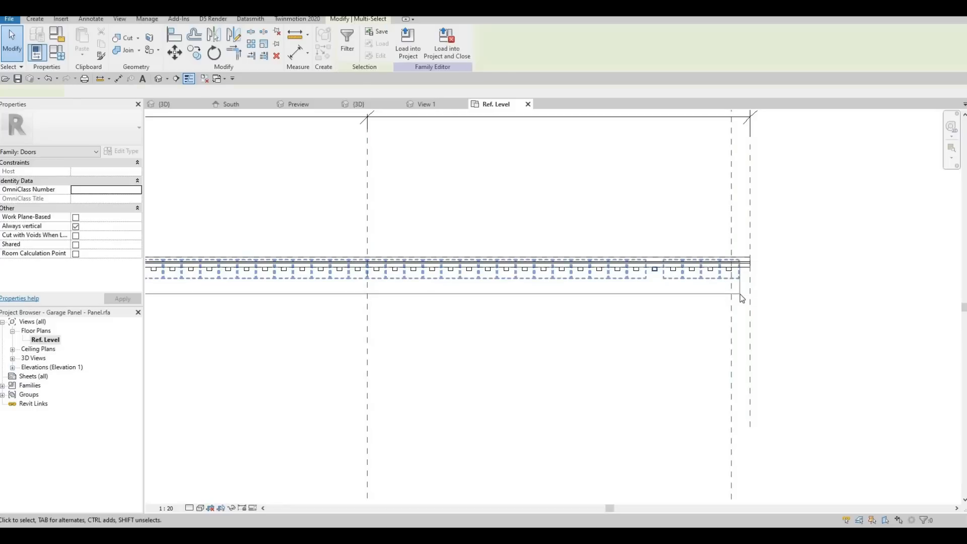
{"action": "key", "text": "Delete"}
{"action": "middle_click_drag", "start_coordinate": [529, 280], "coordinate": [693, 284]}
{"action": "middle_click_drag", "start_coordinate": [211, 151], "coordinate": [204, 151]}
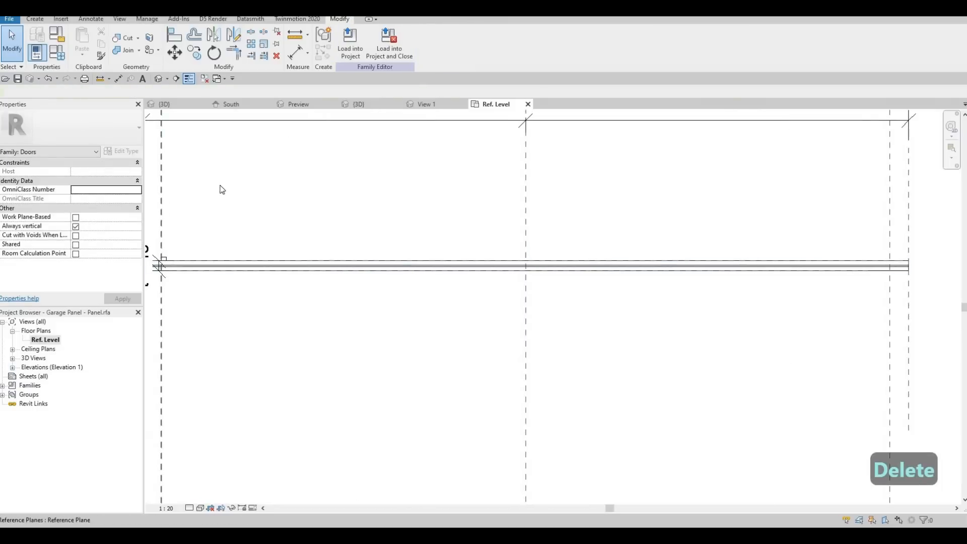
- Array the remaining slat linearly with 40 grouped items, placing the last one at the reference plane near the panel's right end
{"action": "left_click", "coordinate": [177, 252]}
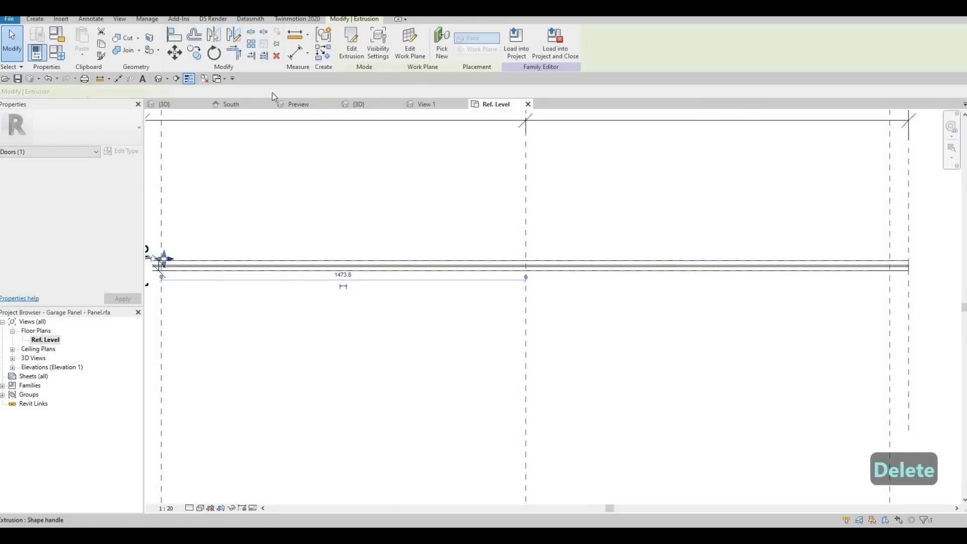
{"action": "left_click", "coordinate": [251, 45]}
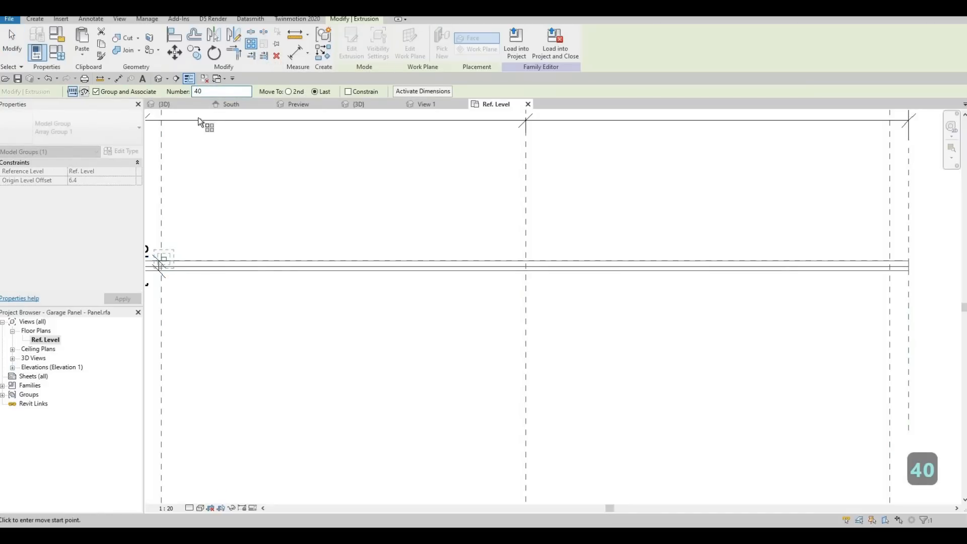
{"action": "scroll", "coordinate": [165, 263], "scroll_direction": "up", "scroll_amount": 5}
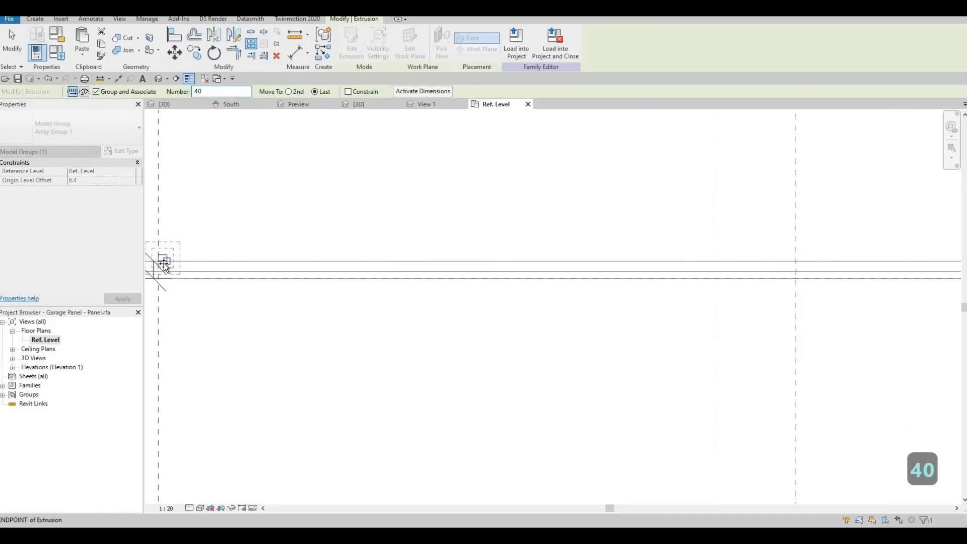
{"action": "left_click", "coordinate": [214, 266]}
{"action": "scroll", "coordinate": [224, 267], "scroll_direction": "down", "scroll_amount": 3}
{"action": "scroll", "coordinate": [658, 315], "scroll_direction": "down", "scroll_amount": 4}
{"action": "scroll", "coordinate": [844, 315], "scroll_direction": "up", "scroll_amount": 4}
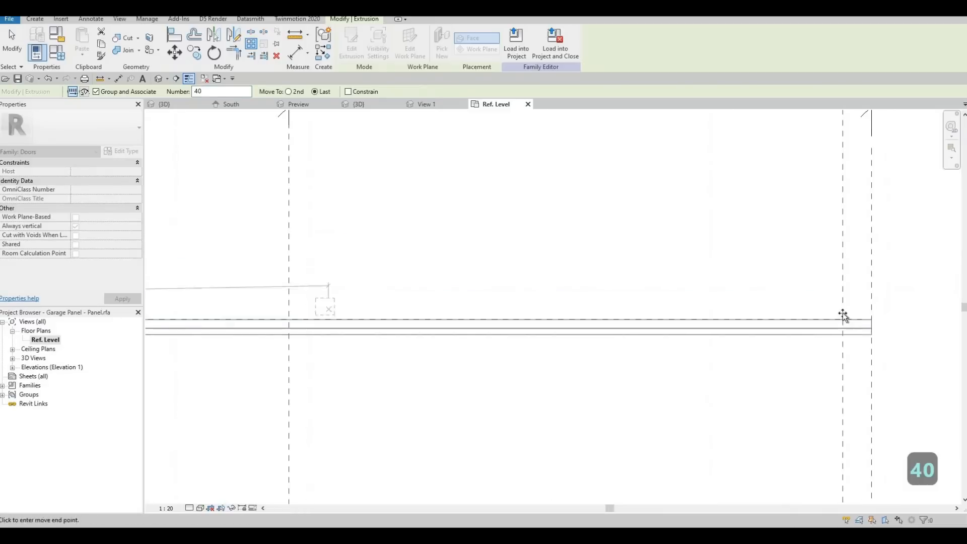
{"action": "scroll", "coordinate": [847, 322], "scroll_direction": "up", "scroll_amount": 1}
{"action": "left_click", "coordinate": [846, 324]}
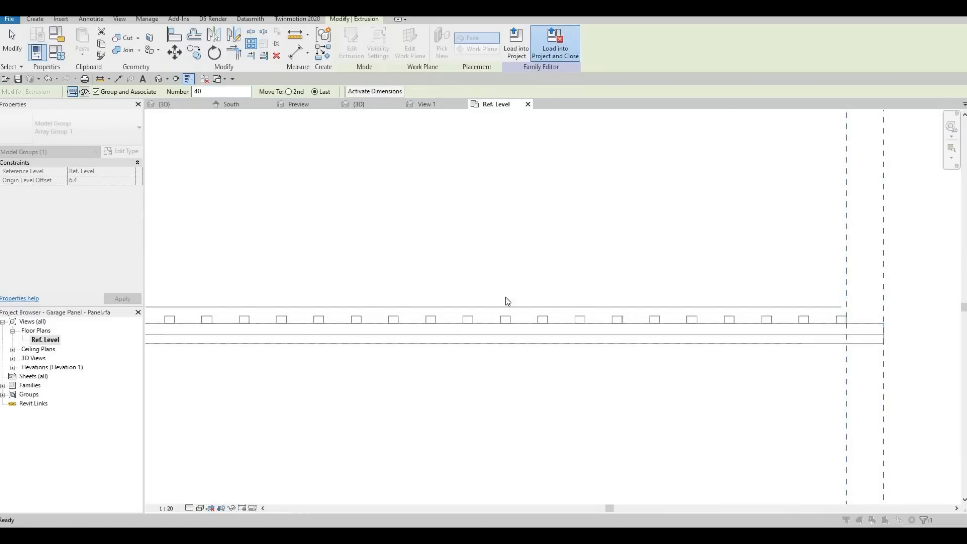
{"action": "left_click", "coordinate": [520, 300]}
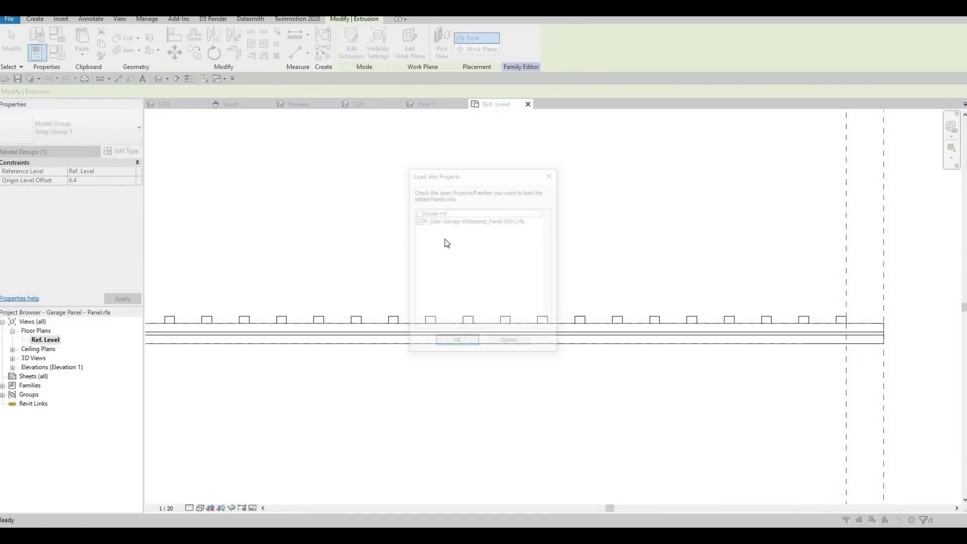
{"action": "left_click", "coordinate": [464, 341]}
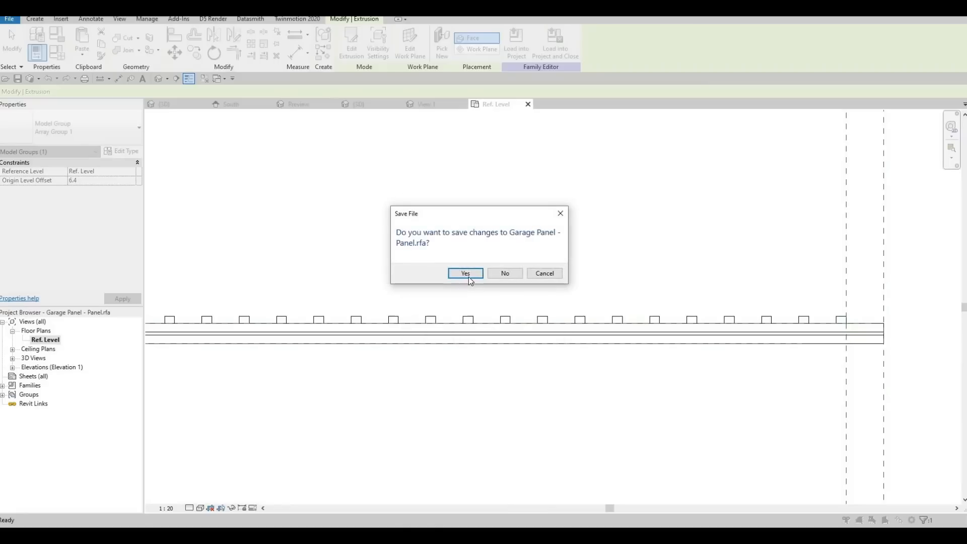
{"action": "left_click", "coordinate": [466, 273]}
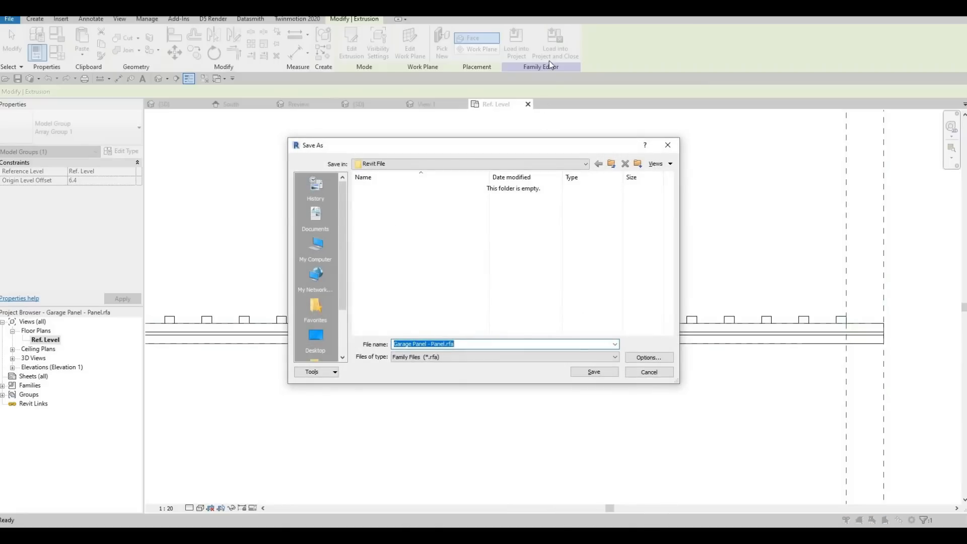
{"action": "key", "text": "Escape"}
- Load the panel into M_Door-Garage-Embossed_Panel.0001.rfa and close it without saving, overwriting the existing version and its parameter values
{"action": "left_click", "coordinate": [389, 41]}
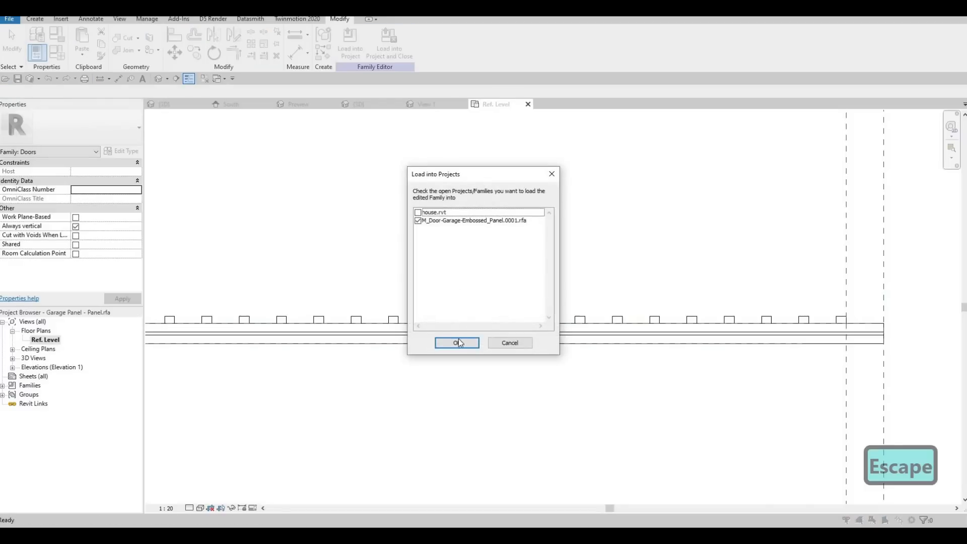
{"action": "left_click", "coordinate": [457, 342]}
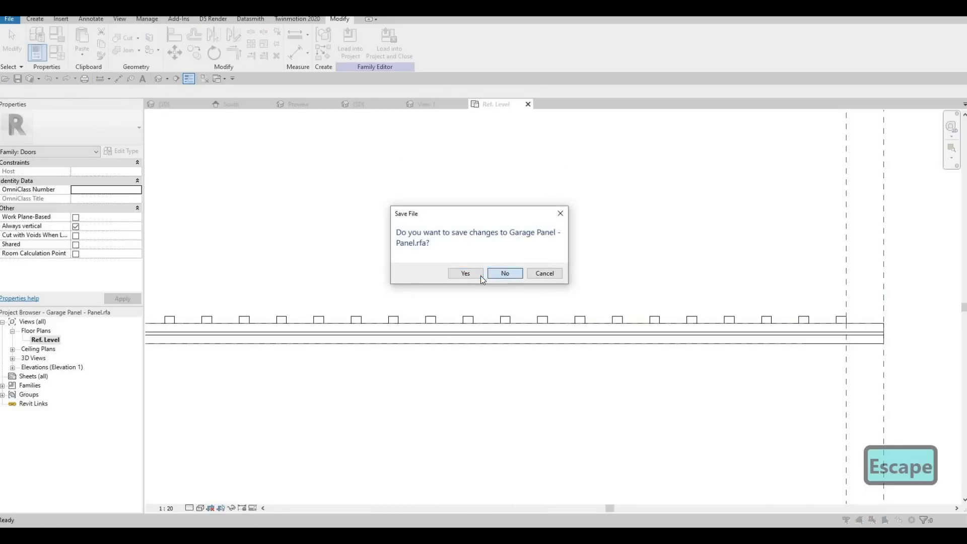
{"action": "left_click", "coordinate": [491, 273]}
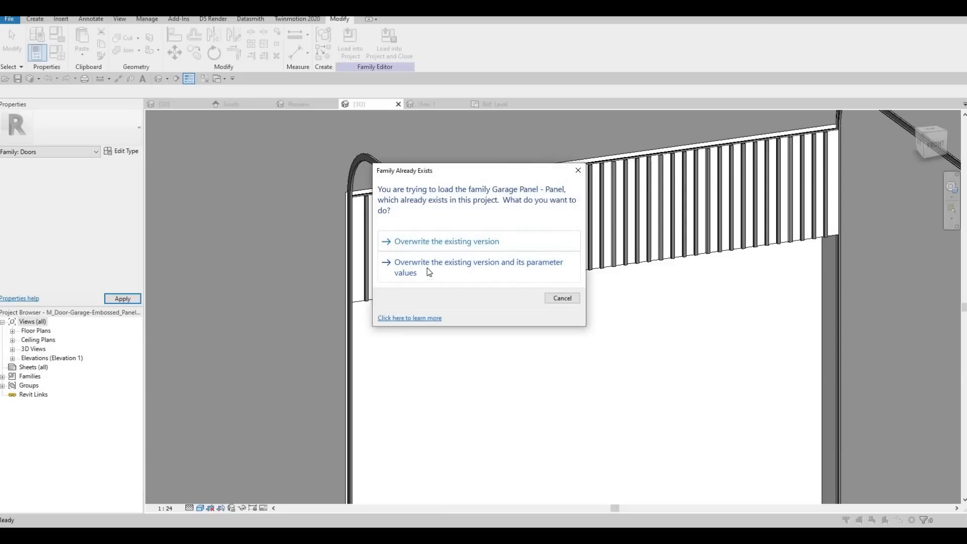
{"action": "left_click", "coordinate": [433, 271]}
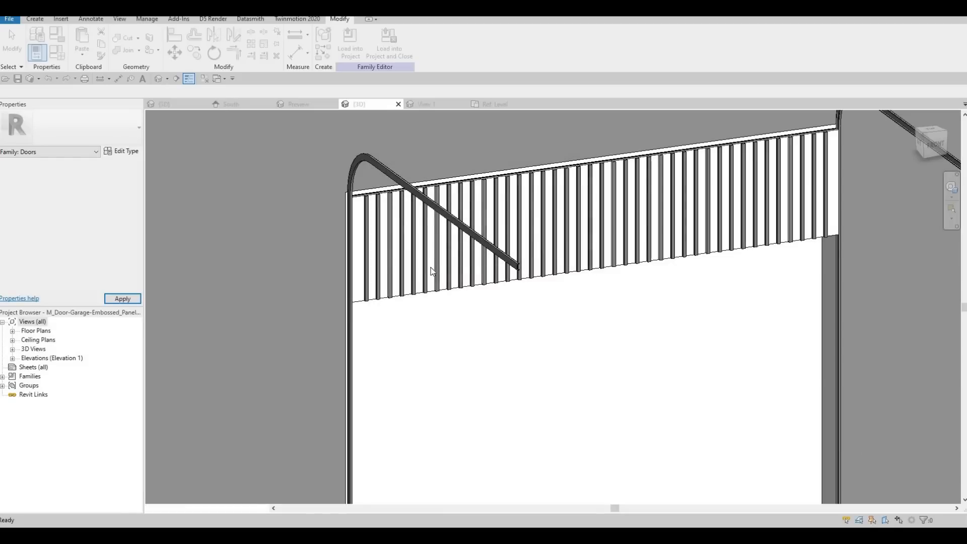
- Examine the reloaded slatted panel from the back in the door family's 3D view and in its Preview view
{"action": "middle_click_drag", "start_coordinate": [620, 287], "coordinate": [430, 182], "text": "shift"}
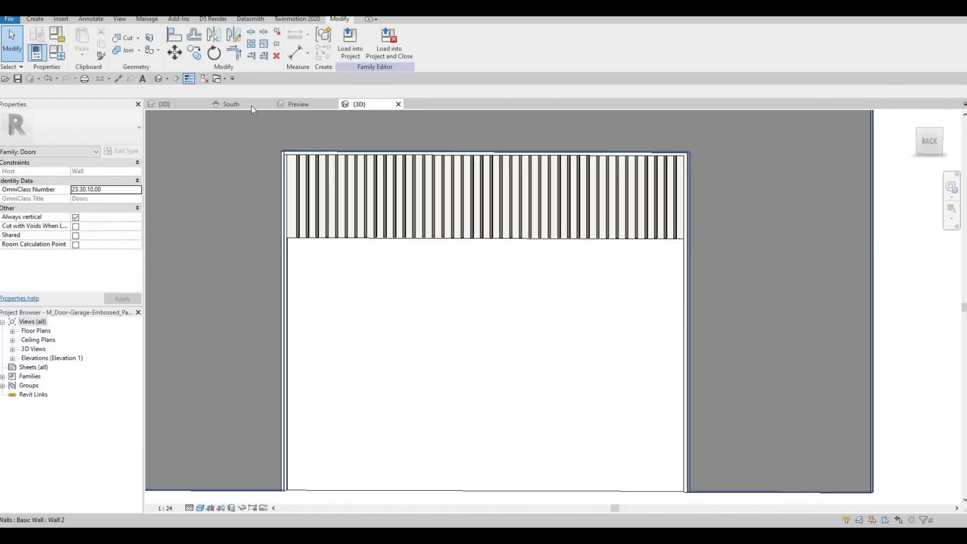
{"action": "left_click", "coordinate": [298, 104]}
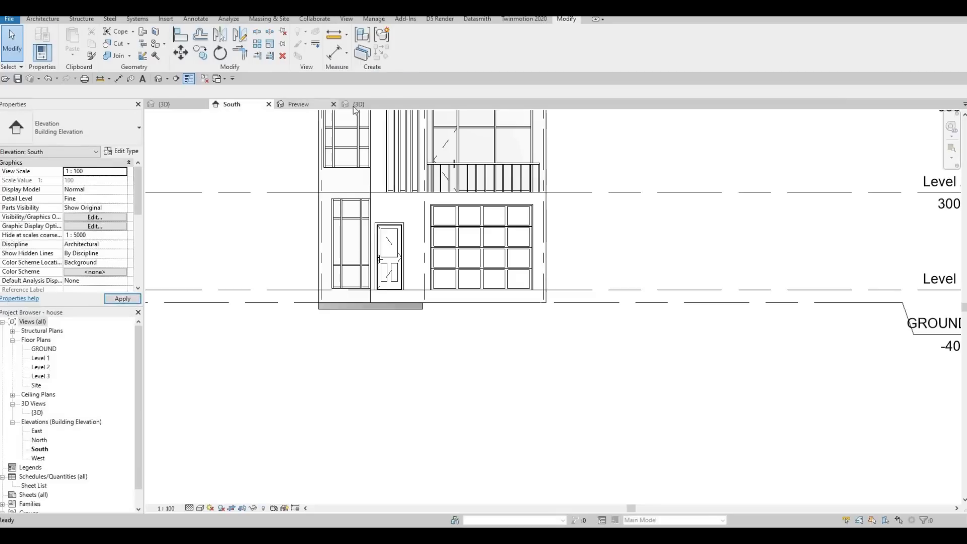
{"action": "left_click", "coordinate": [370, 107]}
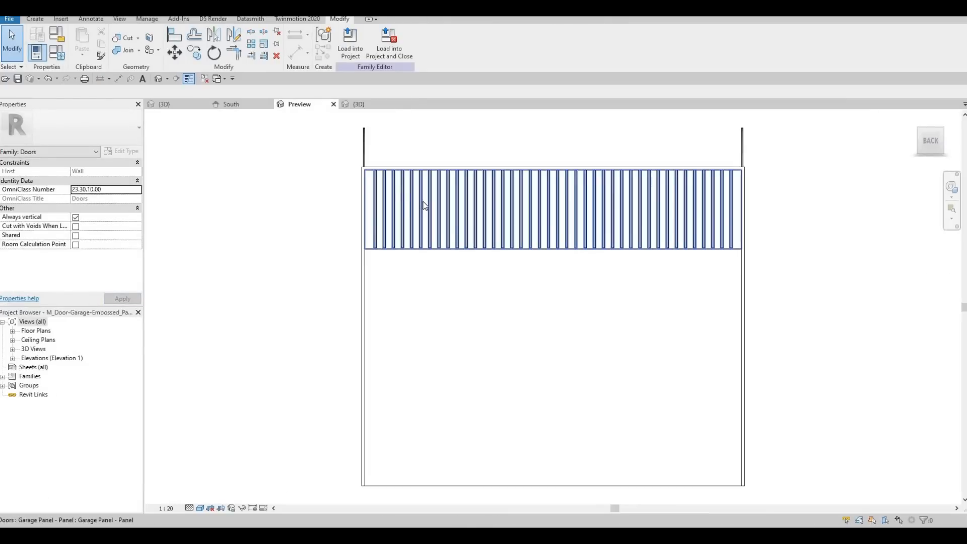
- Copy the top slatted garage panel once, placing the copy directly beneath it with its corner on the original's lower corner
{"action": "left_click", "coordinate": [406, 198]}
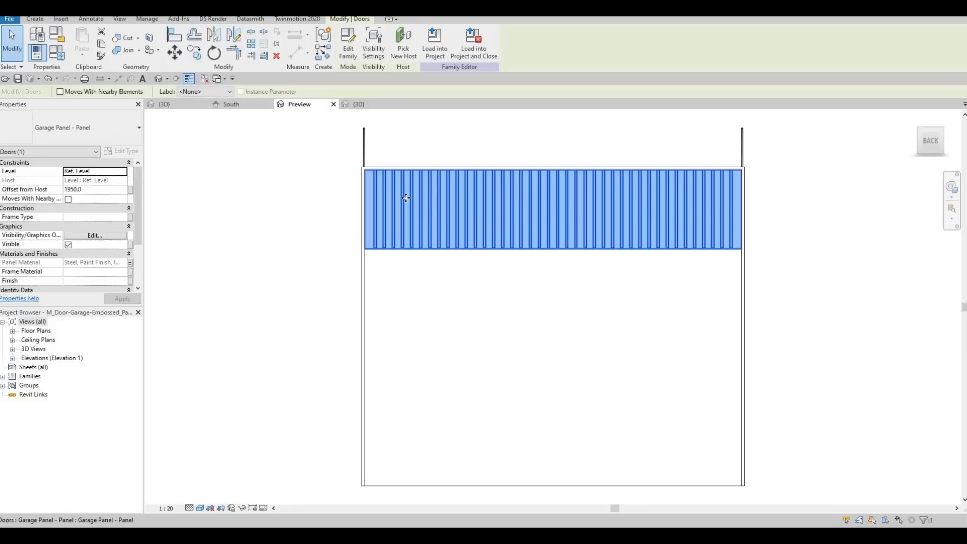
{"action": "scroll", "coordinate": [405, 198], "scroll_direction": "up", "scroll_amount": 1}
{"action": "scroll", "coordinate": [406, 197], "scroll_direction": "up", "scroll_amount": 1}
{"action": "key", "text": "c"}
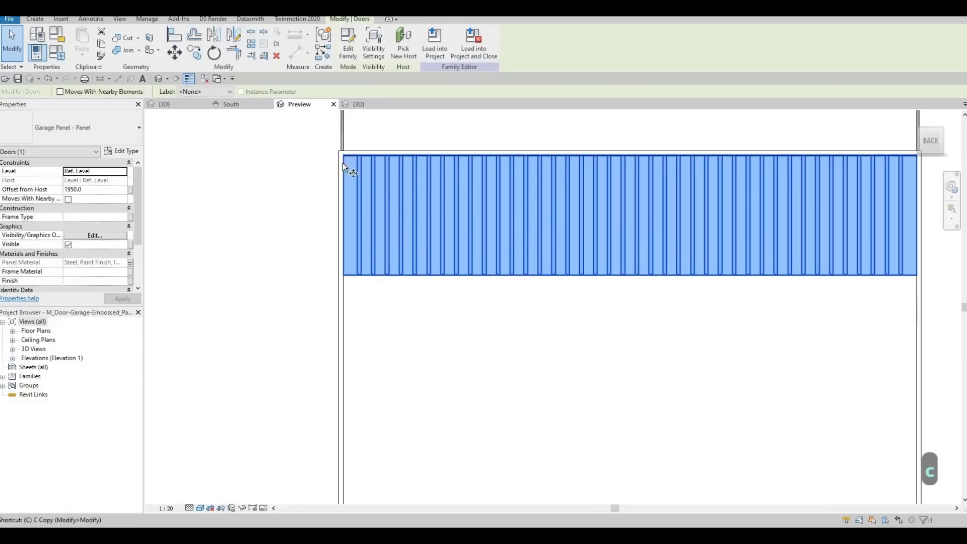
{"action": "key", "text": "o"}
{"action": "left_click", "coordinate": [342, 158]}
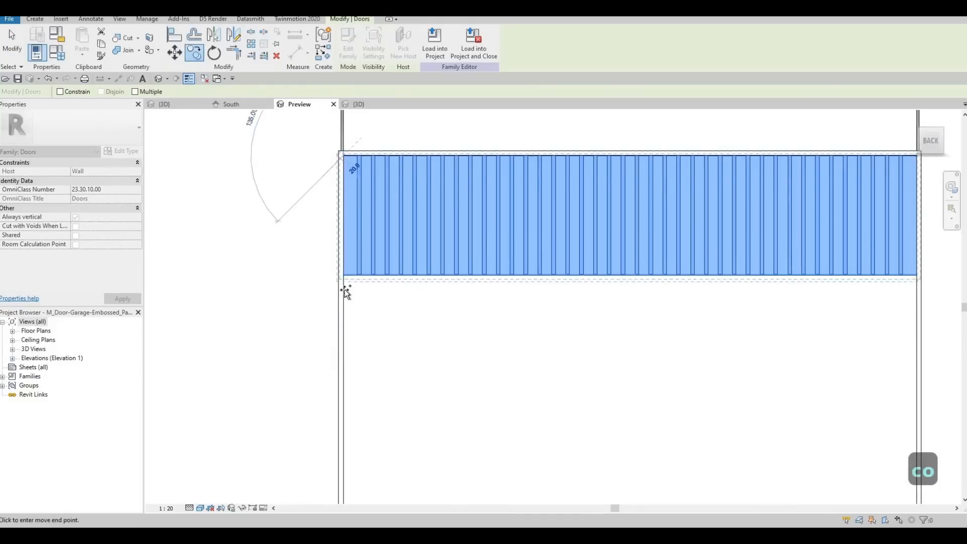
{"action": "scroll", "coordinate": [349, 274], "scroll_direction": "up", "scroll_amount": 3}
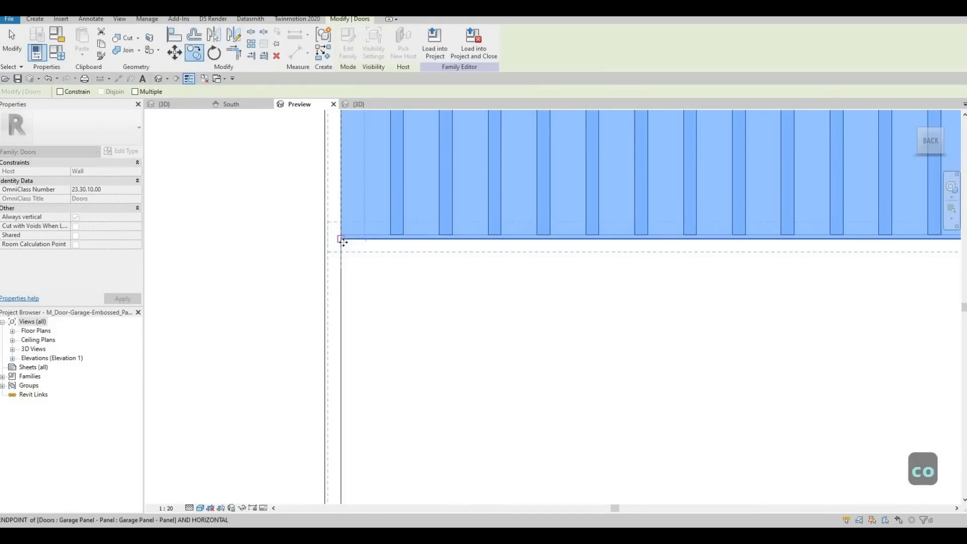
{"action": "left_click", "coordinate": [343, 242]}
- Copy the second panel downward twice with Multiple enabled, stacking the copies edge to edge to fill the door down to its base
{"action": "scroll", "coordinate": [350, 202], "scroll_direction": "down", "scroll_amount": 1}
{"action": "middle_click_drag", "start_coordinate": [308, 347], "coordinate": [285, 131]}
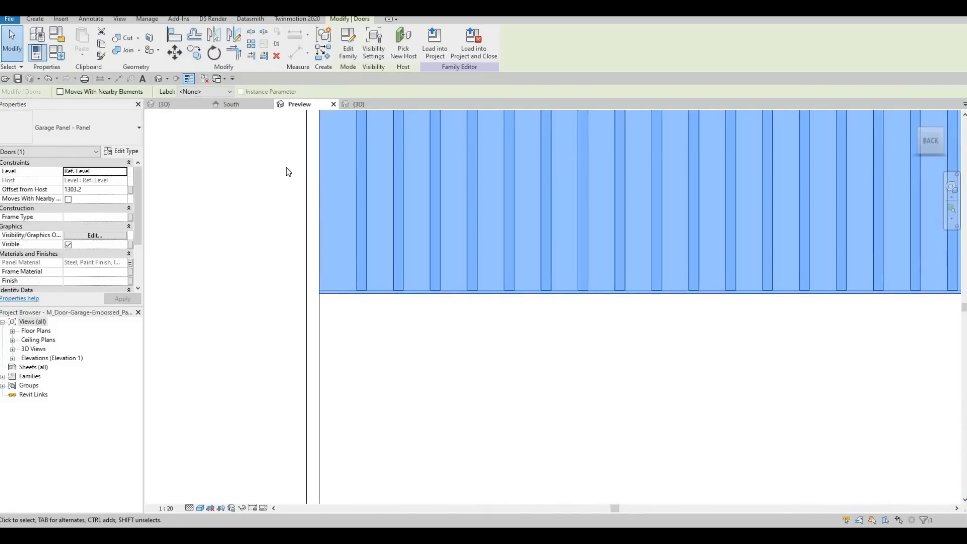
{"action": "key", "text": "c"}
{"action": "key", "text": "o"}
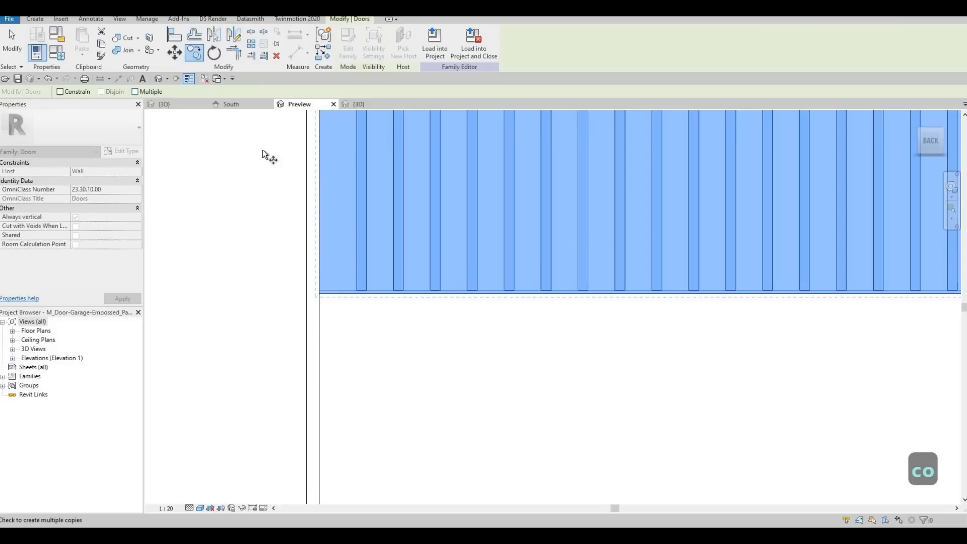
{"action": "middle_click_drag", "start_coordinate": [318, 226], "coordinate": [295, 347]}
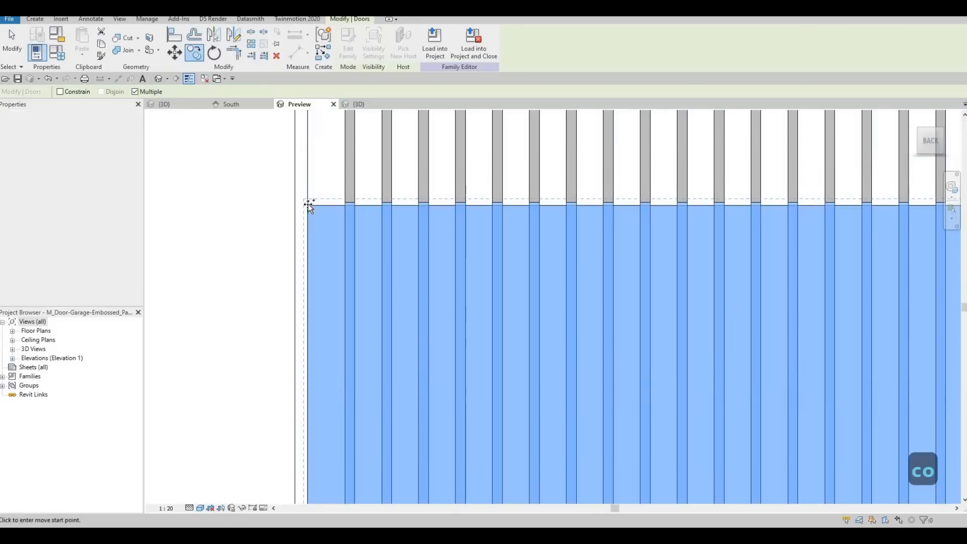
{"action": "left_click", "coordinate": [307, 204]}
{"action": "middle_click_drag", "start_coordinate": [286, 276], "coordinate": [271, 241]}
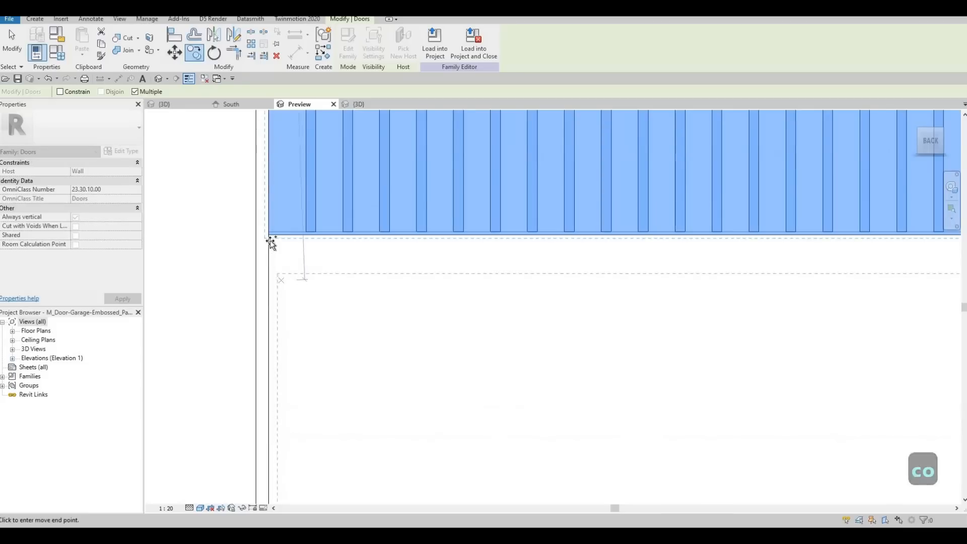
{"action": "left_click", "coordinate": [283, 264]}
{"action": "scroll", "coordinate": [282, 264], "scroll_direction": "down", "scroll_amount": 4}
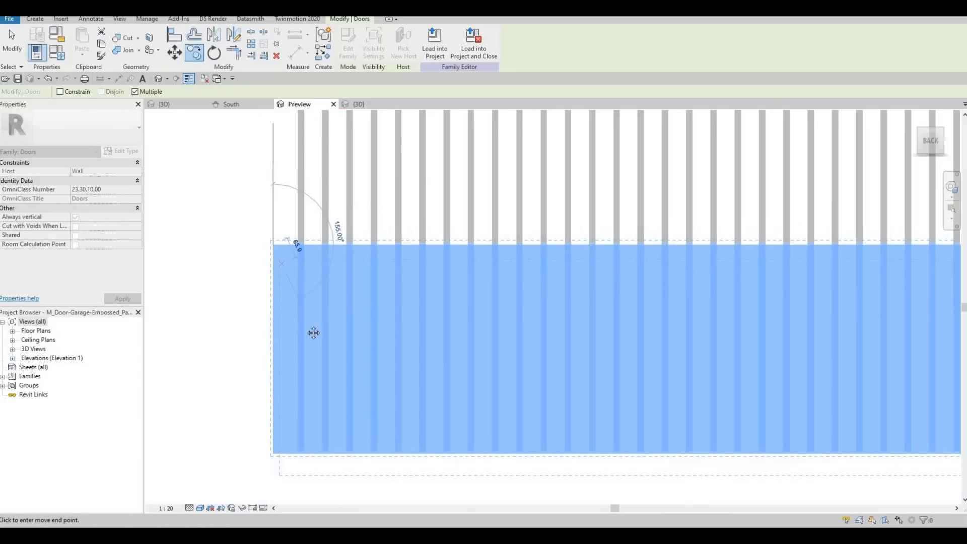
{"action": "middle_click_drag", "start_coordinate": [277, 368], "coordinate": [272, 253]}
{"action": "scroll", "coordinate": [271, 253], "scroll_direction": "up", "scroll_amount": 3}
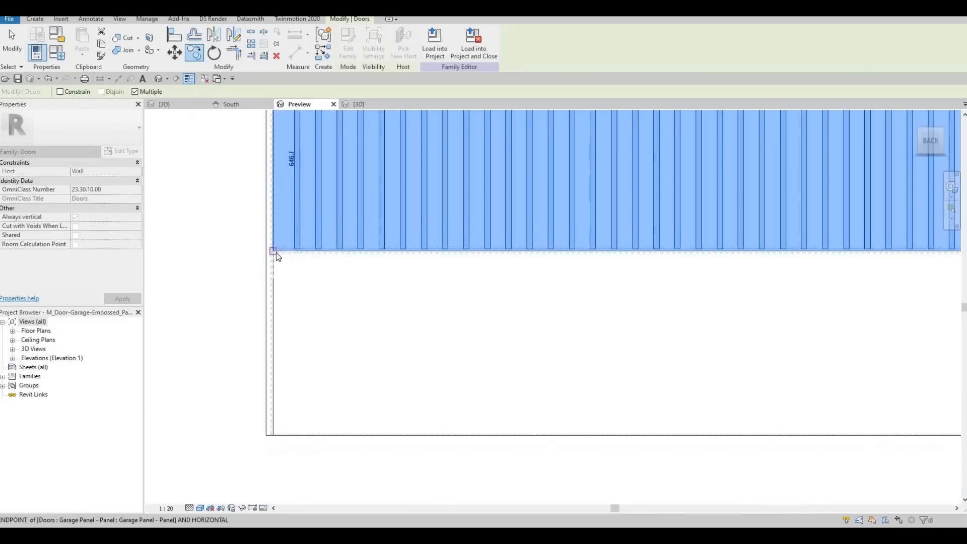
{"action": "left_click", "coordinate": [275, 252]}
{"action": "key", "text": "Escape"}
{"action": "key", "text": "Escape"}
{"action": "scroll", "coordinate": [353, 322], "scroll_direction": "down", "scroll_amount": 1}
{"action": "key", "text": "Escape"}
{"action": "scroll", "coordinate": [352, 326], "scroll_direction": "down", "scroll_amount": 3}
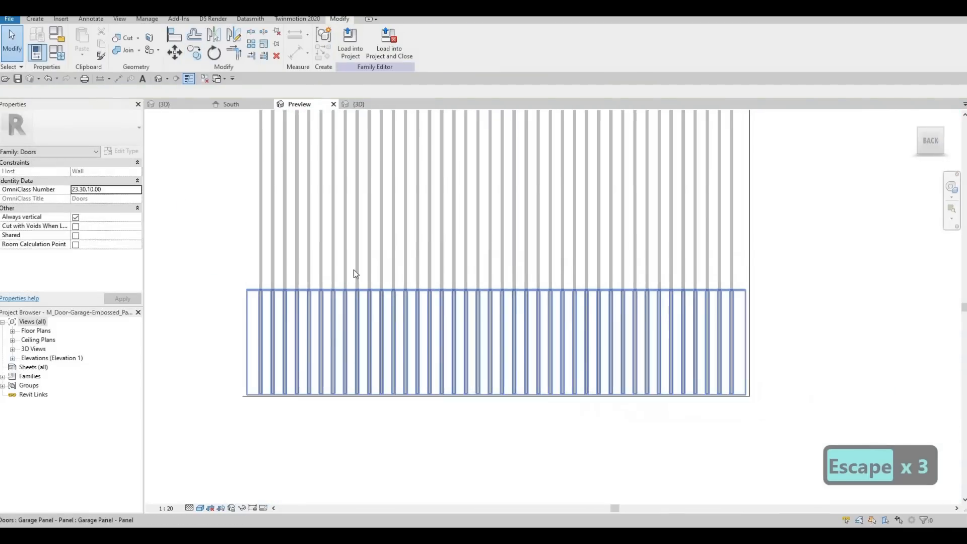
- Load the four-panel door into the house project and close it without saving, overwriting the existing version and its parameter values
{"action": "middle_click_drag", "start_coordinate": [354, 270], "coordinate": [352, 386]}
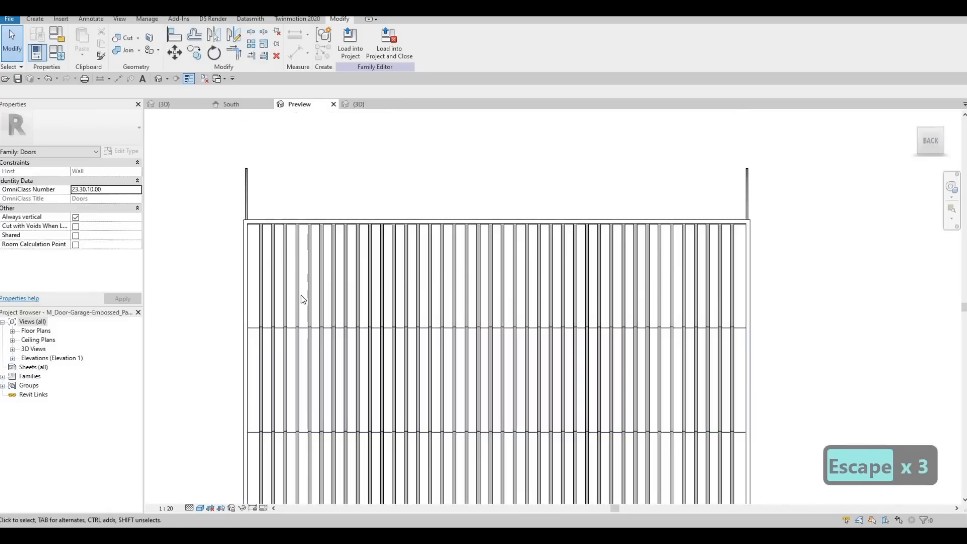
{"action": "scroll", "coordinate": [237, 212], "scroll_direction": "up", "scroll_amount": 3}
{"action": "middle_click_drag", "start_coordinate": [301, 277], "coordinate": [325, 183]}
{"action": "scroll", "coordinate": [312, 225], "scroll_direction": "down", "scroll_amount": 5}
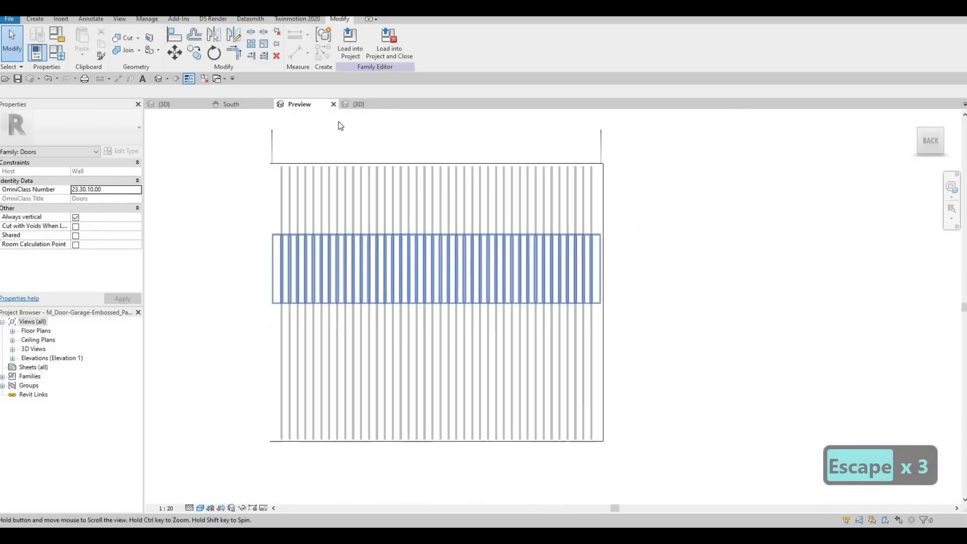
{"action": "key", "text": "Escape"}
{"action": "left_click", "coordinate": [392, 45]}
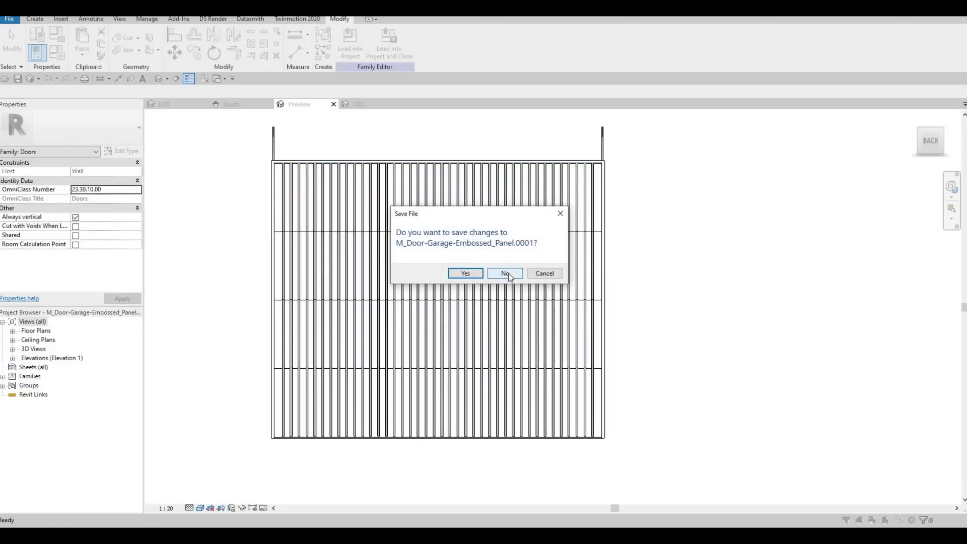
{"action": "left_click", "coordinate": [507, 273]}
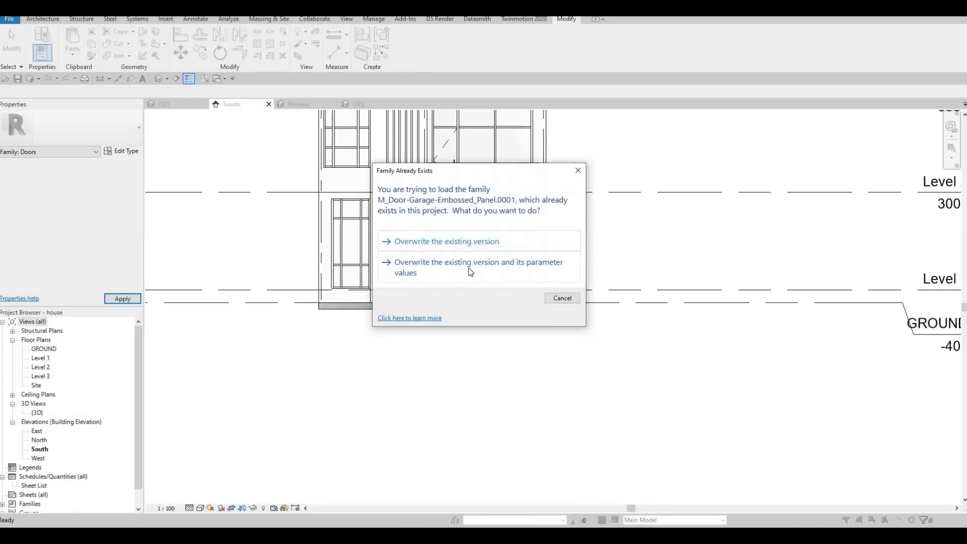
{"action": "left_click", "coordinate": [470, 272]}
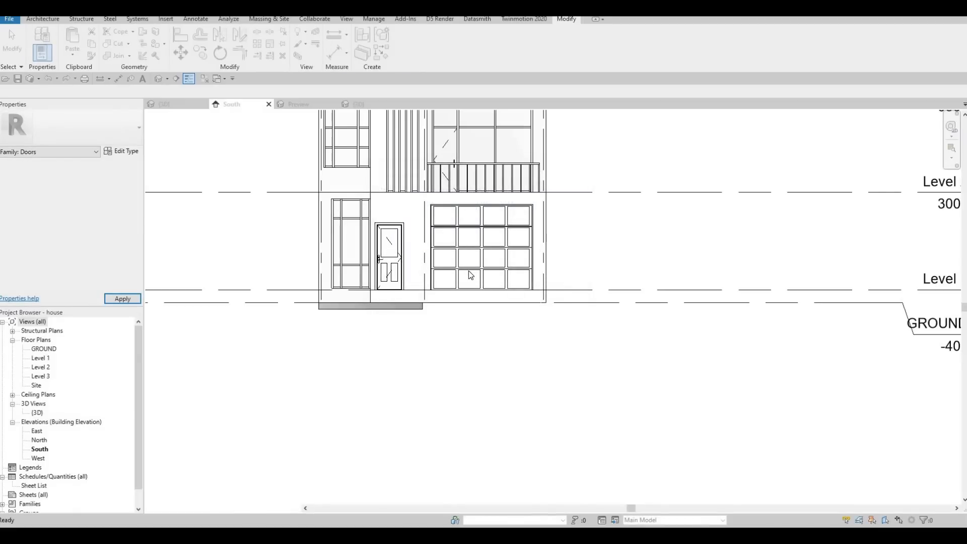
- Examine the reloaded garage door in the South elevation and the 3D view, including the wooden slats and panel joints up close
{"action": "scroll", "coordinate": [472, 266], "scroll_direction": "up", "scroll_amount": 3}
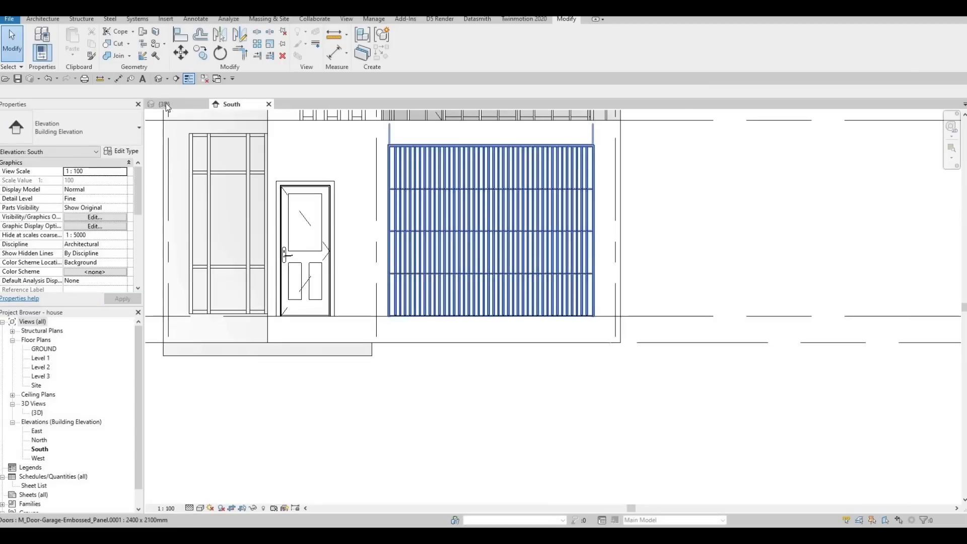
{"action": "left_click", "coordinate": [166, 106]}
{"action": "scroll", "coordinate": [421, 353], "scroll_direction": "up", "scroll_amount": 2}
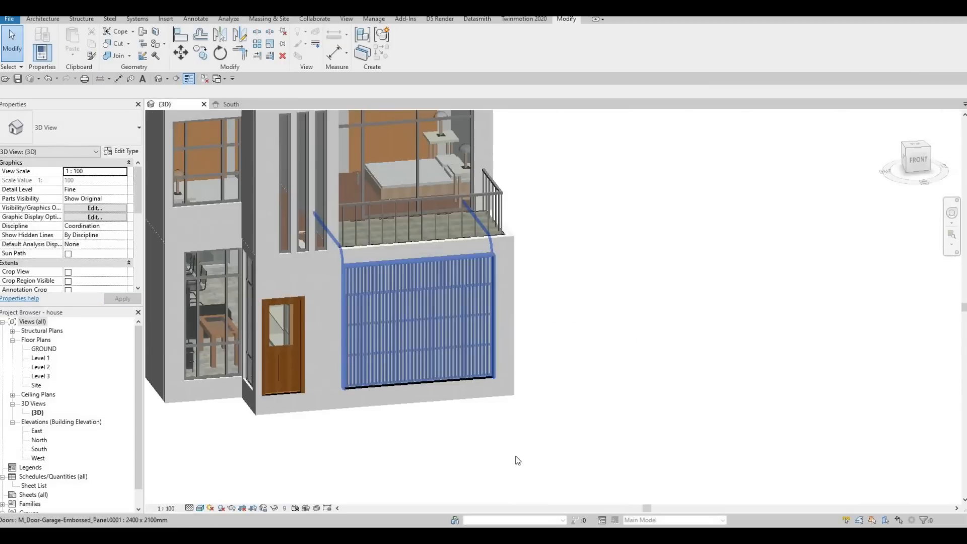
{"action": "key", "text": "Escape"}
{"action": "middle_click_drag", "start_coordinate": [526, 182], "coordinate": [559, 168], "text": "shift"}
{"action": "scroll", "coordinate": [489, 353], "scroll_direction": "up", "scroll_amount": 3}
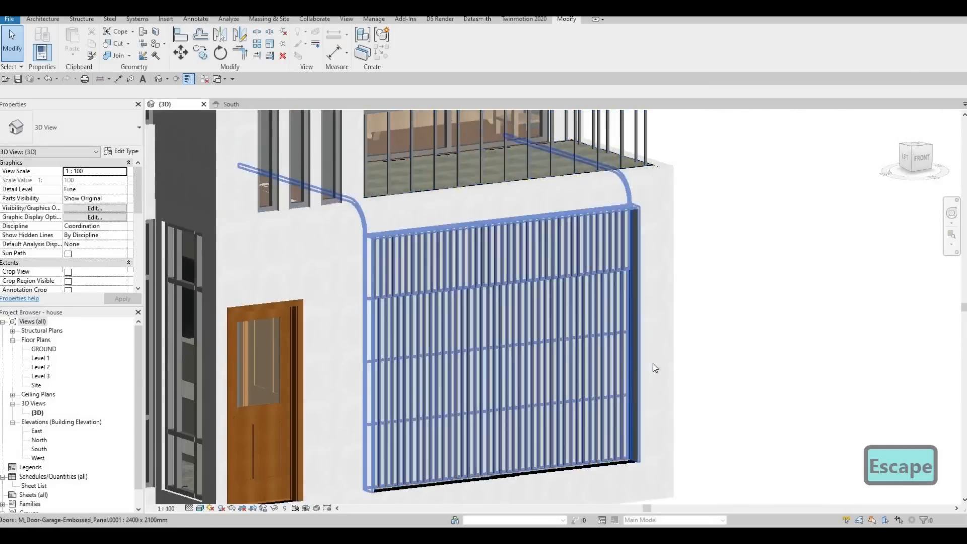
{"action": "scroll", "coordinate": [480, 314], "scroll_direction": "up", "scroll_amount": 3}
{"action": "scroll", "coordinate": [637, 340], "scroll_direction": "up", "scroll_amount": 3}
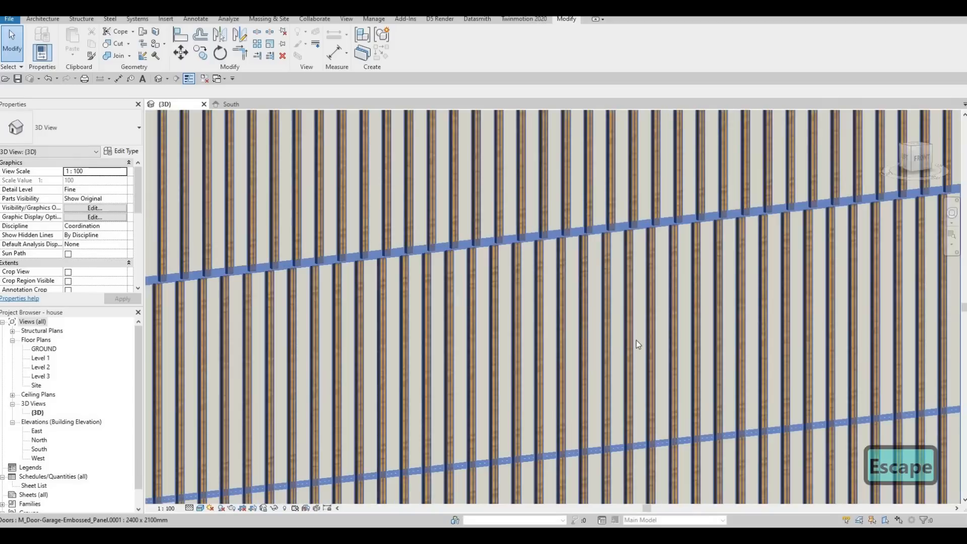
{"action": "scroll", "coordinate": [574, 335], "scroll_direction": "up", "scroll_amount": 2}
{"action": "key", "text": "Escape"}
{"action": "scroll", "coordinate": [610, 312], "scroll_direction": "down", "scroll_amount": 4}
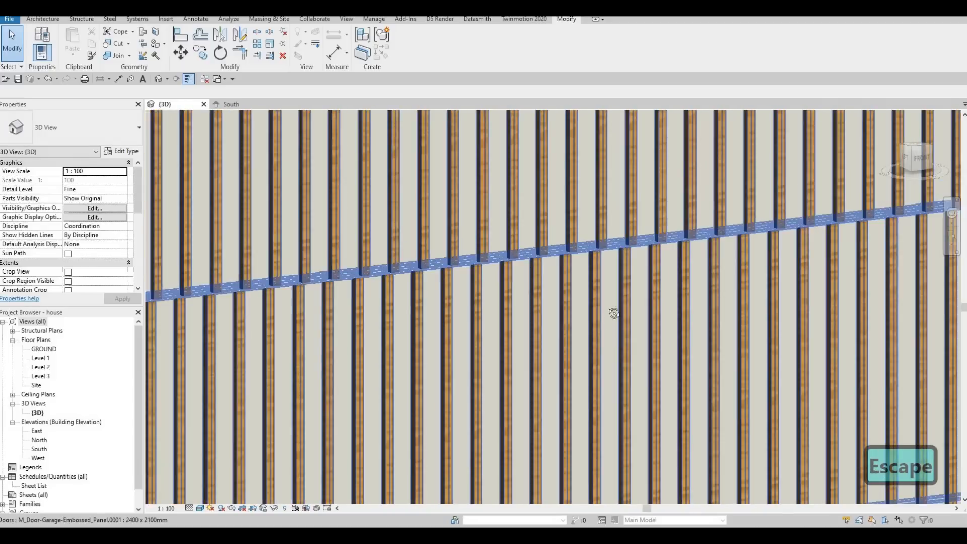
- Inspect the end of the garage door beside its frame, checking the slats and panel edges at the joint
{"action": "middle_click_drag", "start_coordinate": [609, 297], "coordinate": [540, 339], "text": "shift"}
{"action": "scroll", "coordinate": [604, 353], "scroll_direction": "down", "scroll_amount": 1}
{"action": "scroll", "coordinate": [618, 366], "scroll_direction": "down", "scroll_amount": 4}
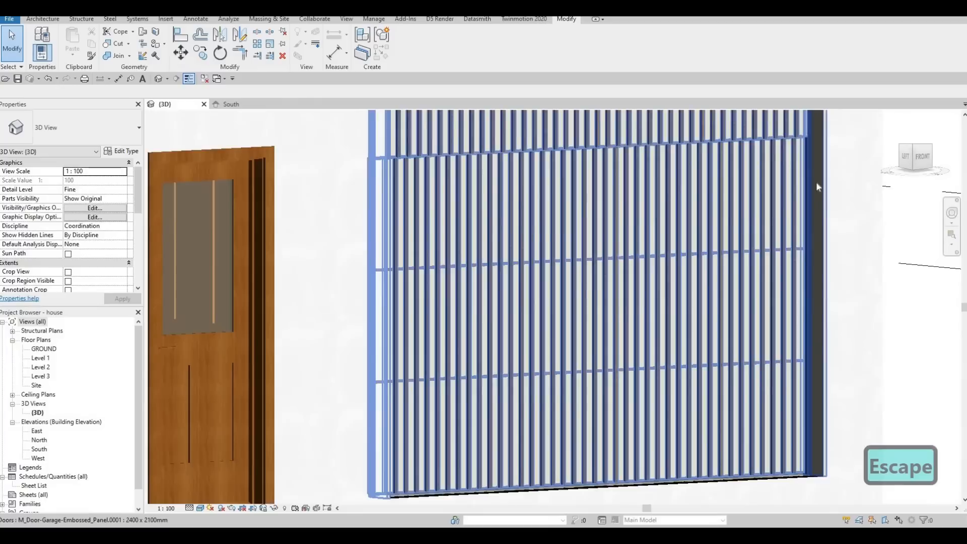
{"action": "scroll", "coordinate": [595, 222], "scroll_direction": "up", "scroll_amount": 6}
{"action": "key", "text": "Escape"}
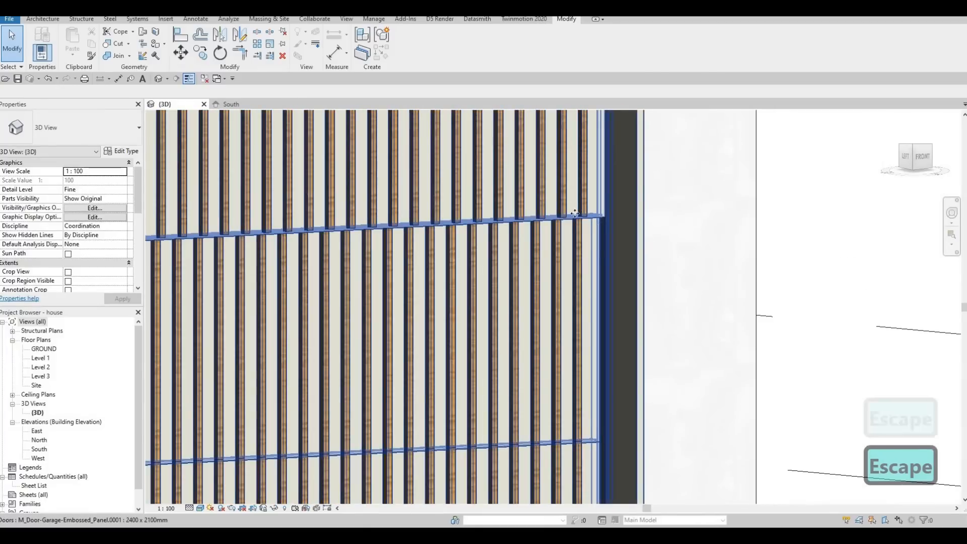
{"action": "left_click", "coordinate": [617, 226]}
{"action": "scroll", "coordinate": [612, 201], "scroll_direction": "up", "scroll_amount": 2}
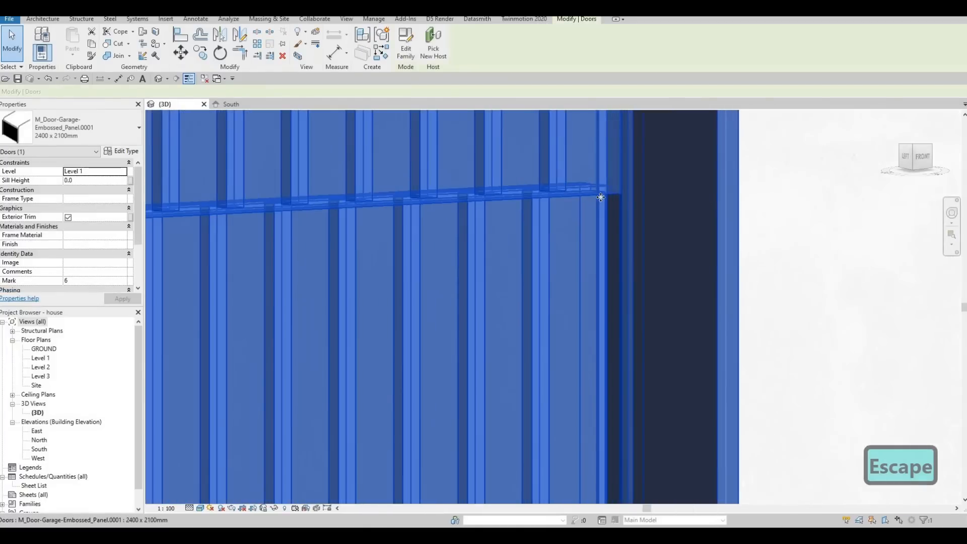
{"action": "key", "text": "Escape"}
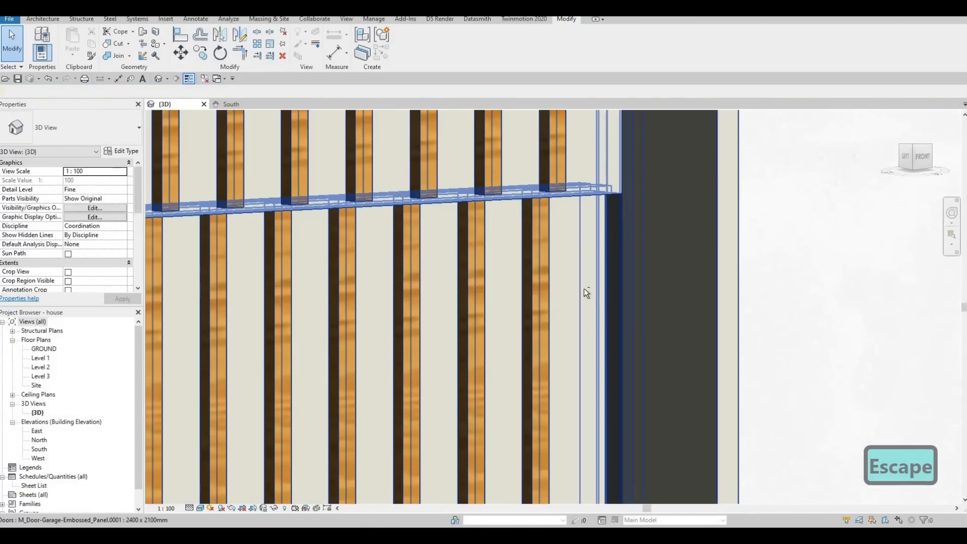
- Inspect the garage door from the front and along its bottom edge in the 3D view
{"action": "middle_click_drag", "start_coordinate": [583, 287], "coordinate": [429, 302], "text": "shift"}
{"action": "middle_click_drag", "start_coordinate": [626, 266], "coordinate": [710, 294]}
{"action": "scroll", "coordinate": [707, 291], "scroll_direction": "down", "scroll_amount": 5}
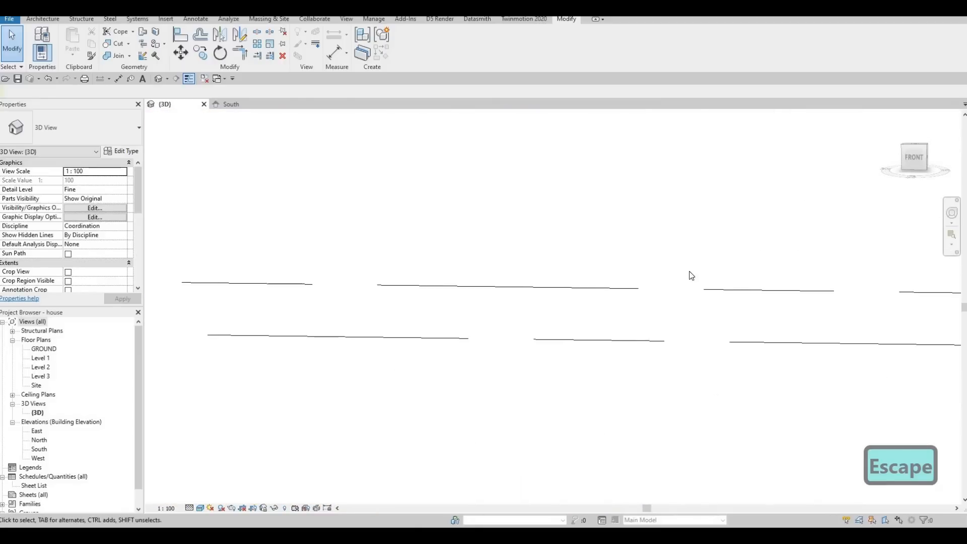
{"action": "middle_click_drag", "start_coordinate": [676, 246], "coordinate": [722, 149]}
{"action": "middle_click_drag", "start_coordinate": [701, 277], "coordinate": [710, 254]}
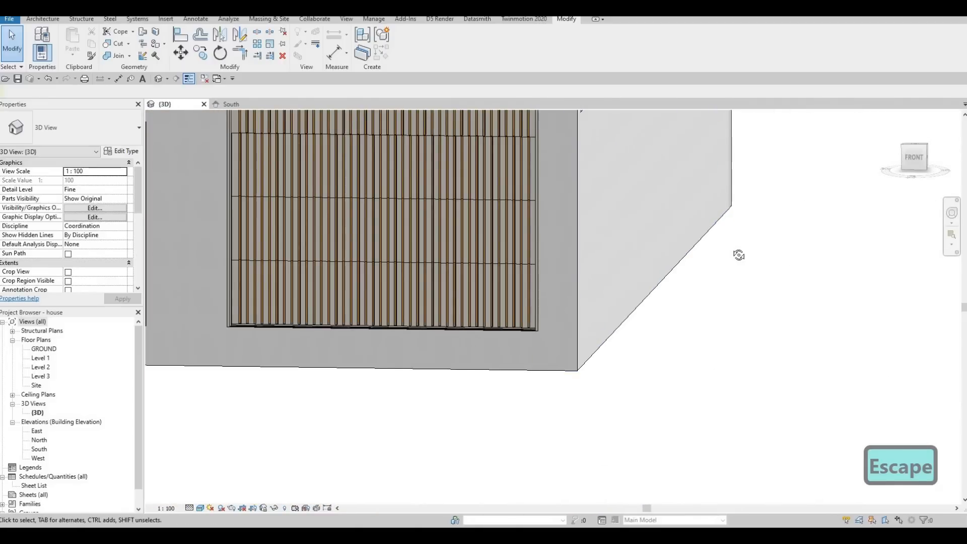
{"action": "left_click_drag", "start_coordinate": [739, 255], "coordinate": [762, 246], "text": "shift"}
{"action": "middle_click_drag", "start_coordinate": [763, 246], "coordinate": [777, 260], "text": "shift"}
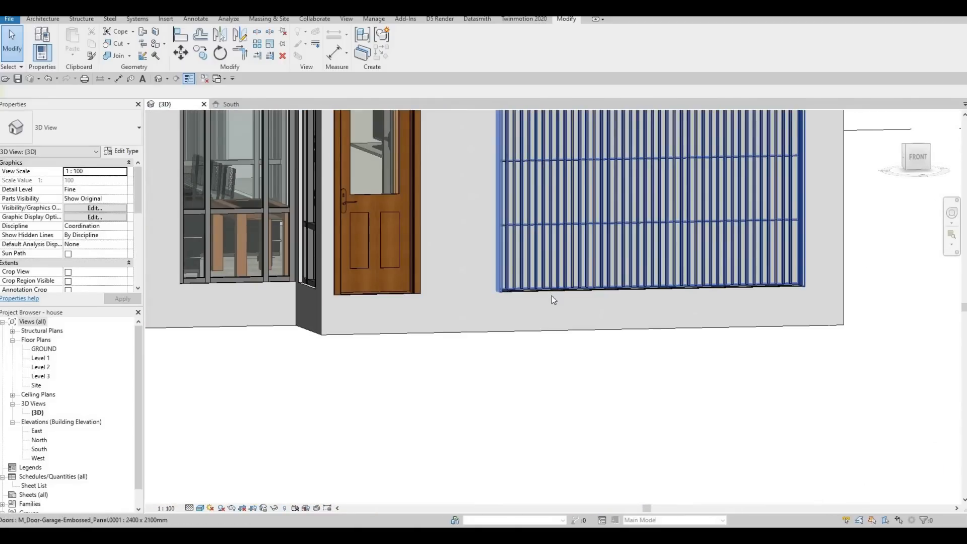
{"action": "scroll", "coordinate": [533, 306], "scroll_direction": "up", "scroll_amount": 5}
{"action": "scroll", "coordinate": [533, 307], "scroll_direction": "down", "scroll_amount": 2}
{"action": "middle_click_drag", "start_coordinate": [569, 355], "coordinate": [549, 338]}
{"action": "scroll", "coordinate": [549, 338], "scroll_direction": "down", "scroll_amount": 3}
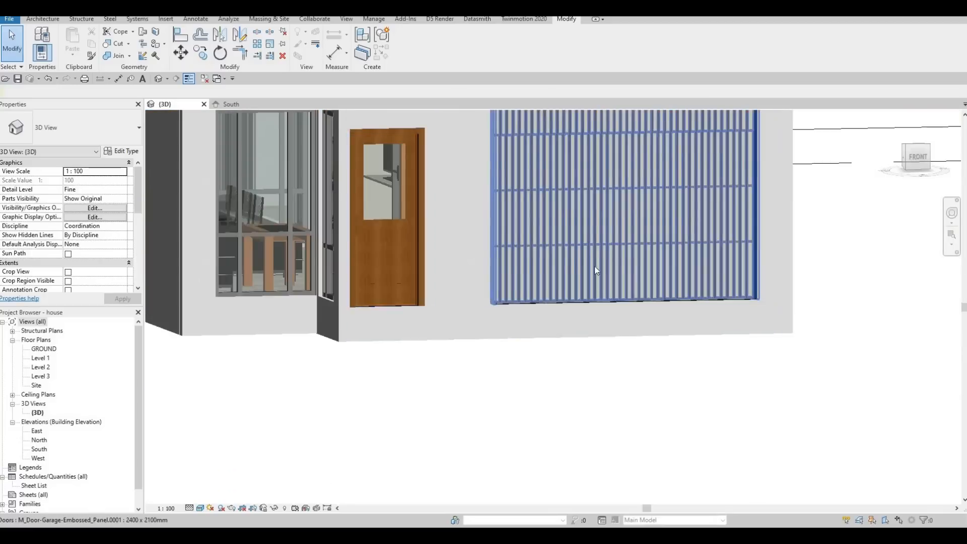
- Select the slatted garage door in the 3D view and open its family for editing
{"action": "middle_click_drag", "start_coordinate": [594, 266], "coordinate": [584, 398]}
{"action": "left_click", "coordinate": [584, 398]}
{"action": "key", "text": "Escape"}
{"action": "left_click", "coordinate": [584, 396]}
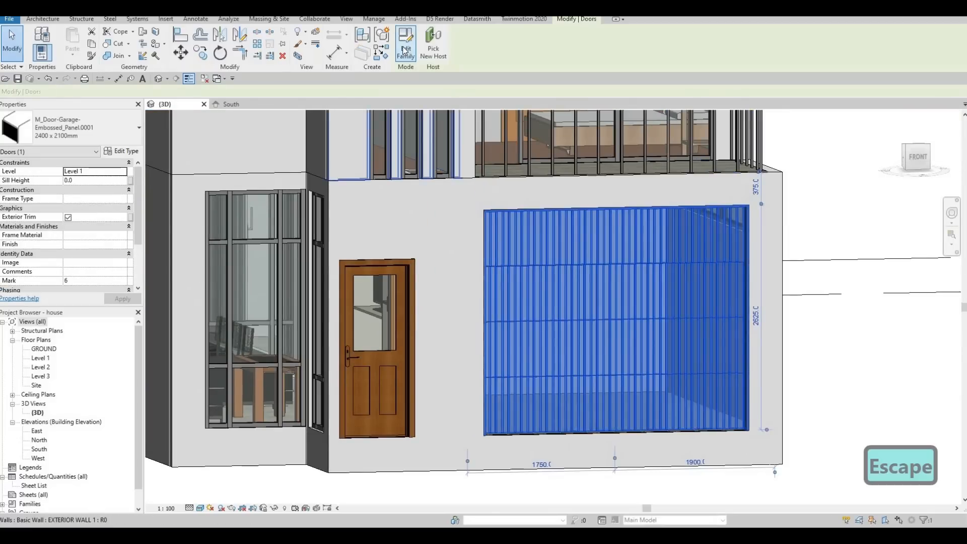
{"action": "left_click", "coordinate": [405, 51]}
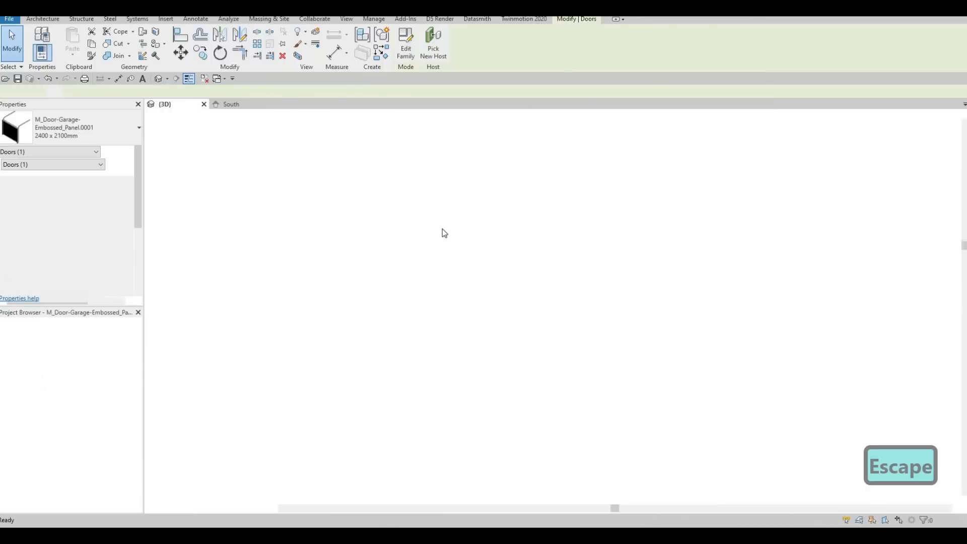
- Select the three lower slatted panels in the door family and delete them, keeping only the top panel
{"action": "left_click", "coordinate": [442, 231]}
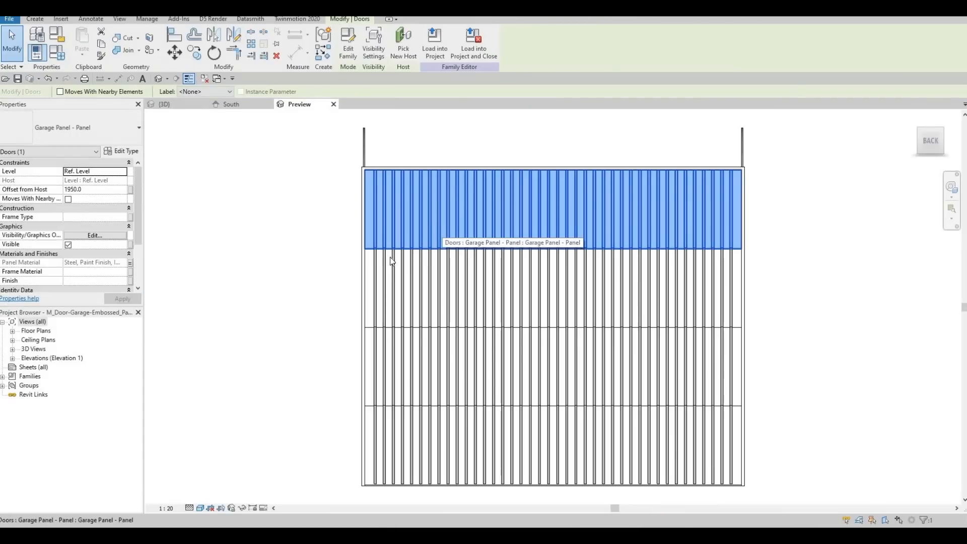
{"action": "scroll", "coordinate": [353, 257], "scroll_direction": "up", "scroll_amount": 6}
{"action": "key", "text": "Escape"}
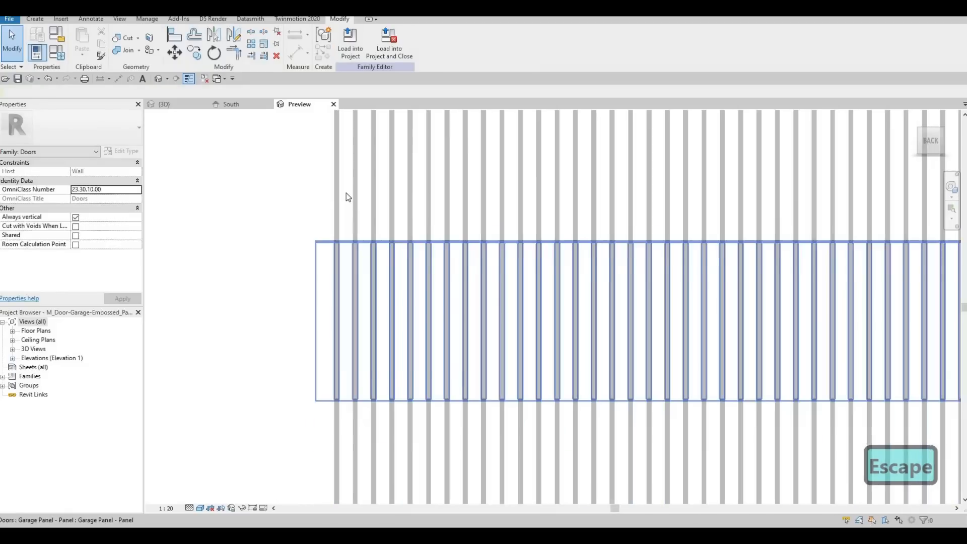
{"action": "scroll", "coordinate": [346, 193], "scroll_direction": "down", "scroll_amount": 3}
{"action": "middle_click_drag", "start_coordinate": [303, 237], "coordinate": [307, 166]}
{"action": "key", "text": "Escape"}
{"action": "left_click_drag", "start_coordinate": [291, 160], "coordinate": [713, 472]}
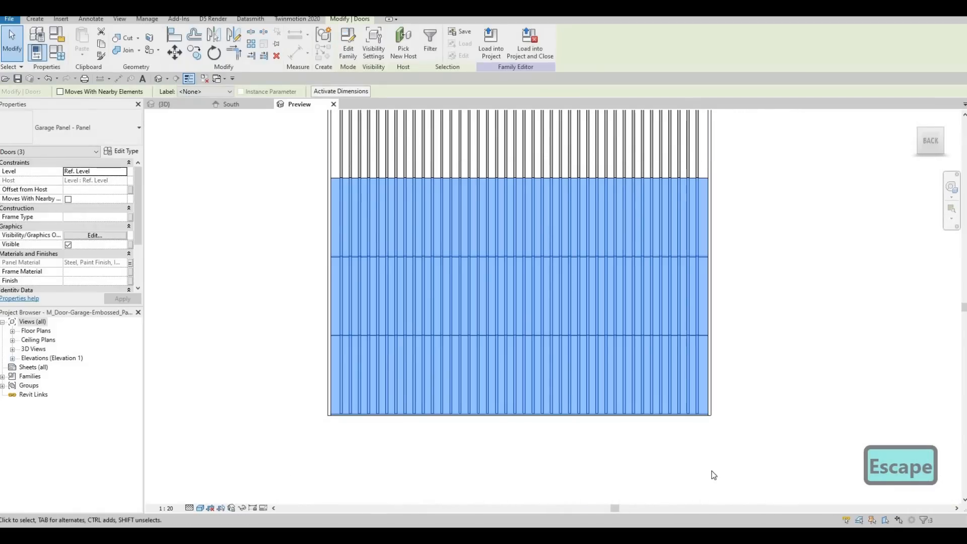
{"action": "key", "text": "Delete"}
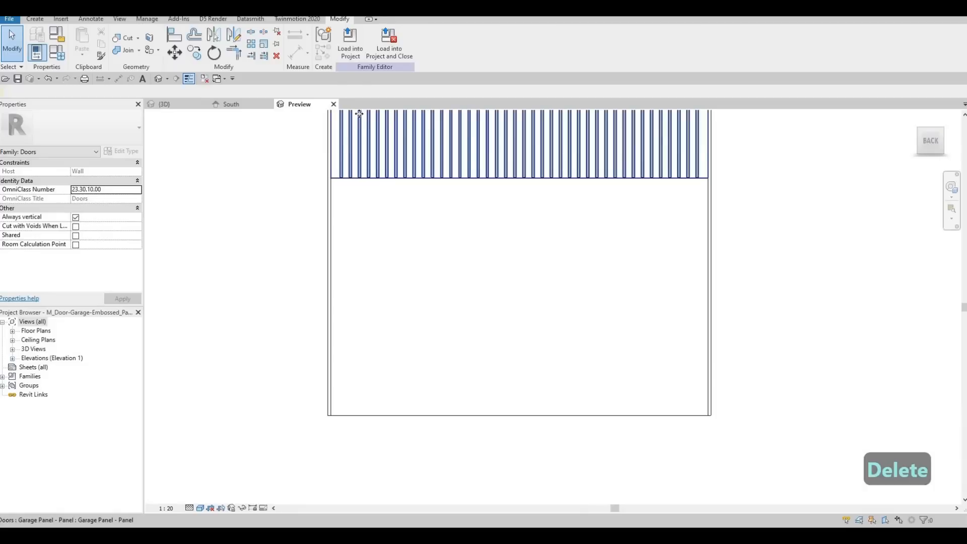
- Open the remaining Garage Panel family from the door for editing and display its Front elevation
{"action": "left_click", "coordinate": [402, 173]}
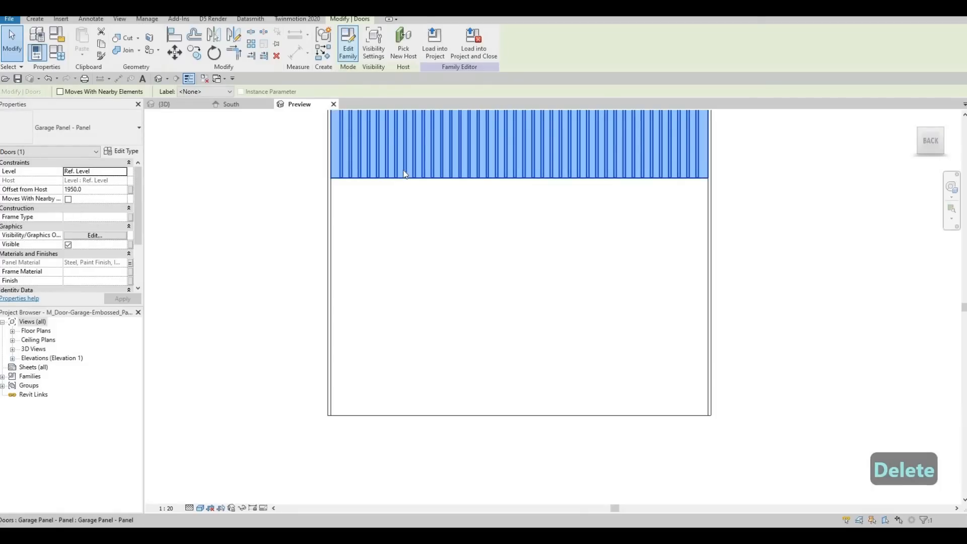
{"action": "double_click", "coordinate": [389, 202]}
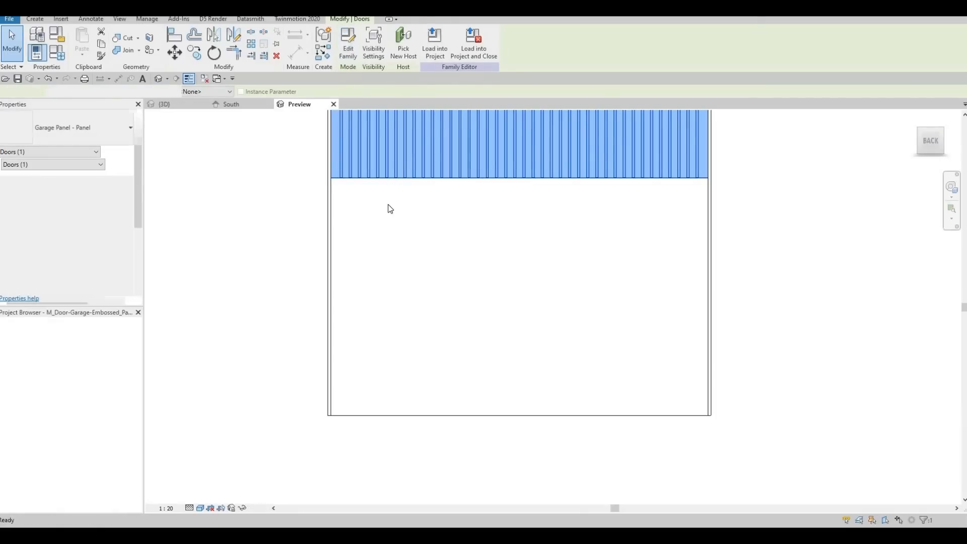
{"action": "middle_click_drag", "start_coordinate": [369, 259], "coordinate": [294, 255], "text": "shift"}
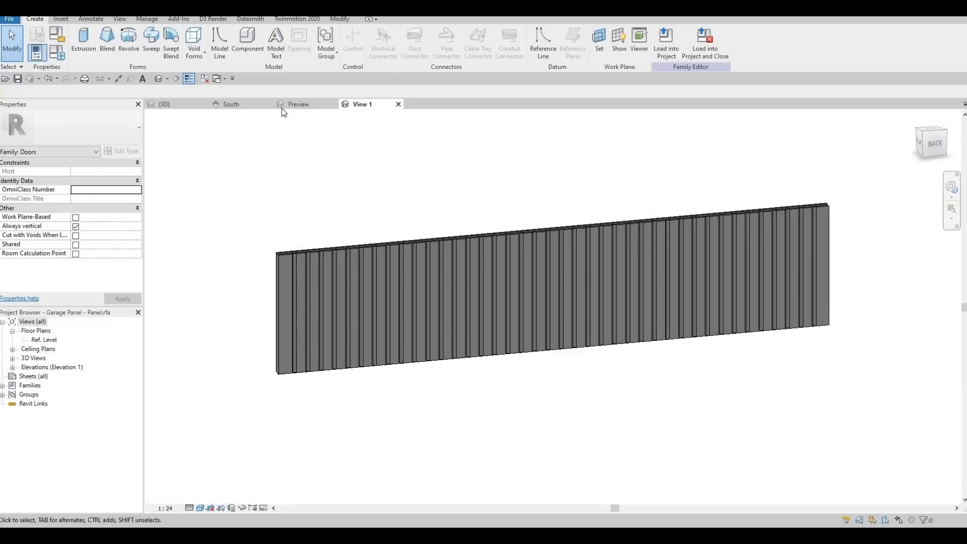
{"action": "left_click", "coordinate": [12, 368]}
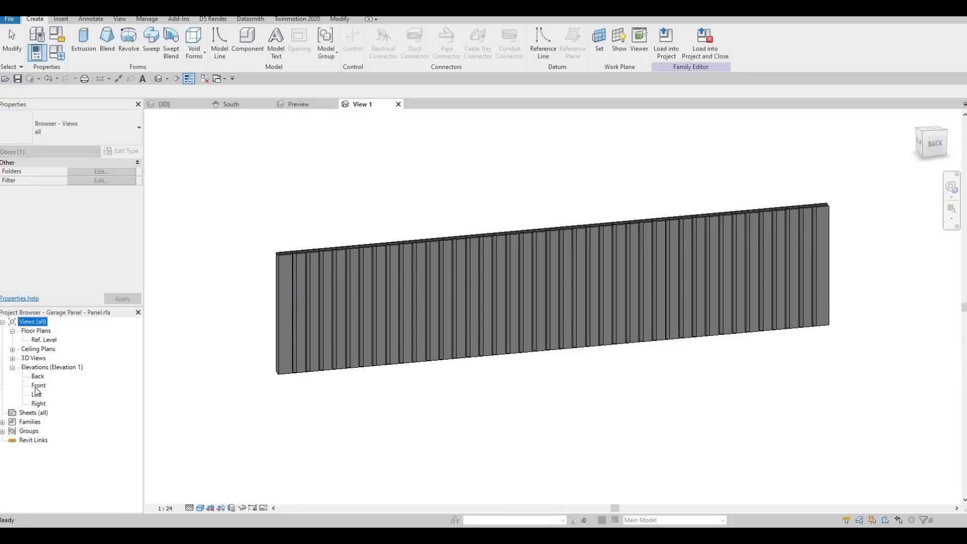
{"action": "double_click", "coordinate": [37, 386]}
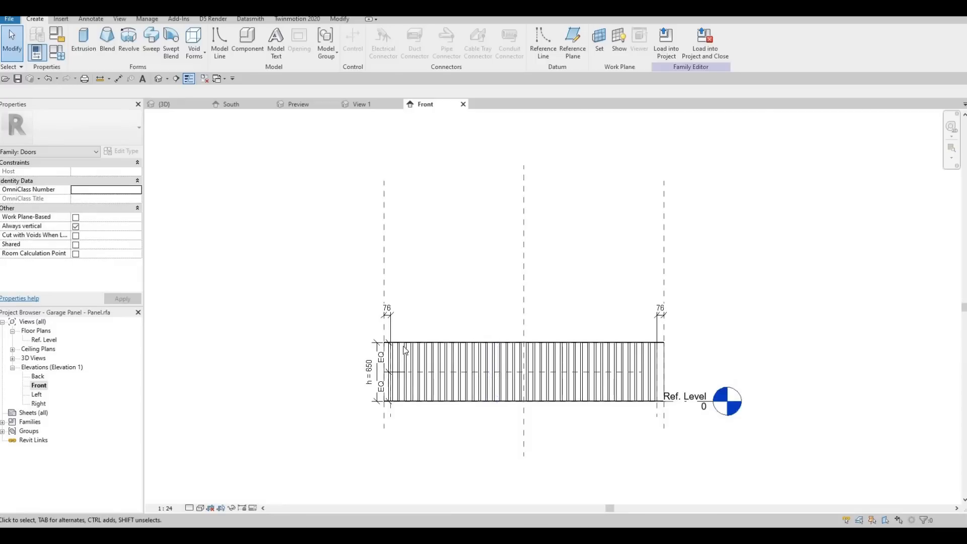
- Select the first slat's array group at the end of the panel and open the group for editing
{"action": "scroll", "coordinate": [304, 423], "scroll_direction": "up", "scroll_amount": 5}
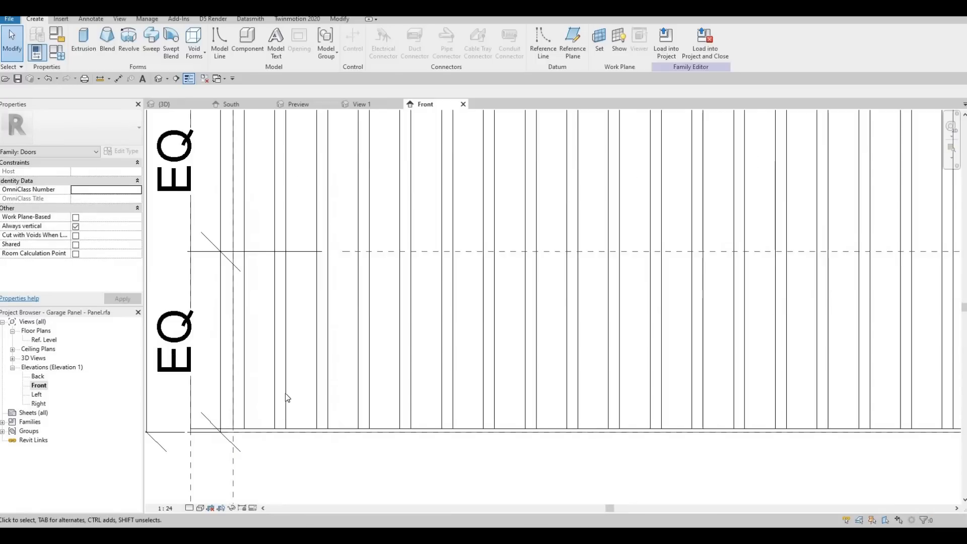
{"action": "left_click", "coordinate": [282, 391]}
{"action": "scroll", "coordinate": [277, 346], "scroll_direction": "down", "scroll_amount": 4}
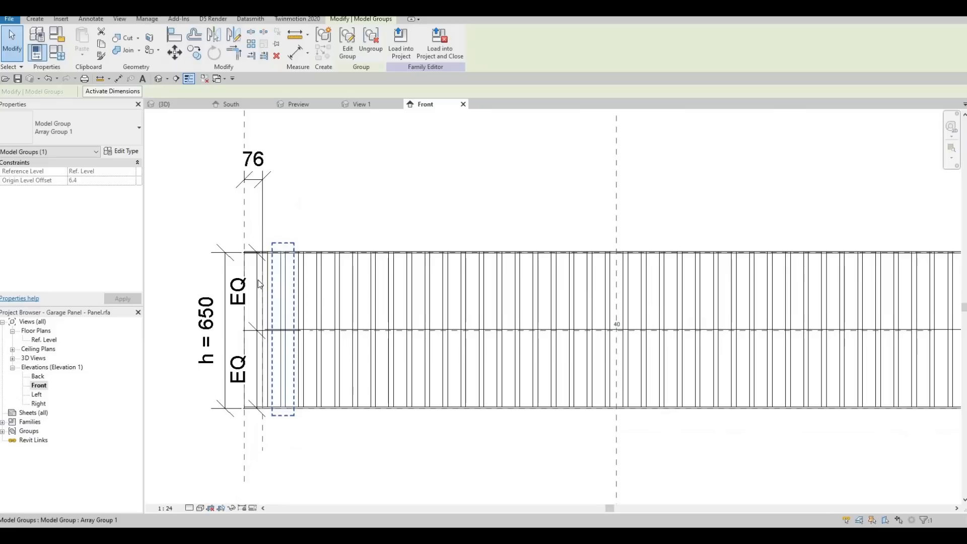
{"action": "scroll", "coordinate": [248, 217], "scroll_direction": "up", "scroll_amount": 2}
{"action": "key", "text": "Escape"}
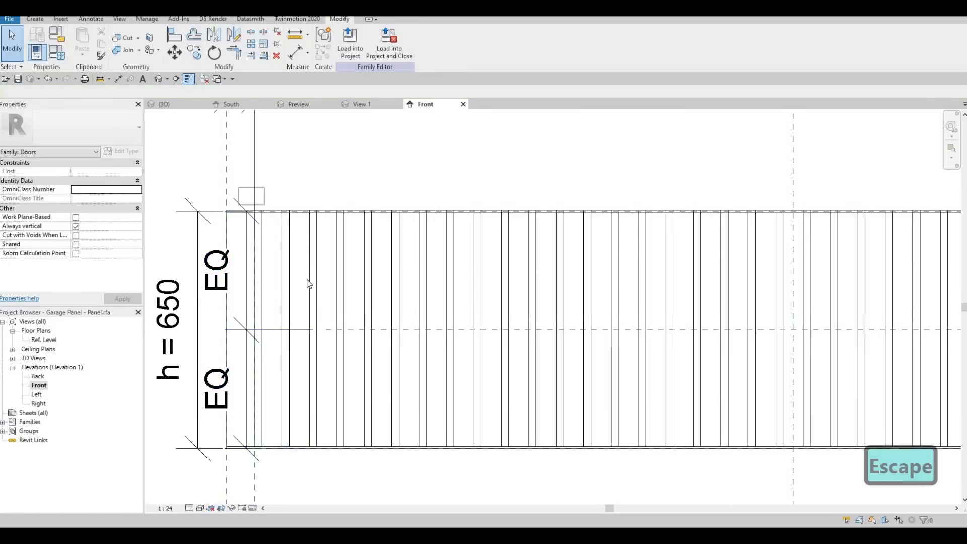
{"action": "key", "text": "Escape"}
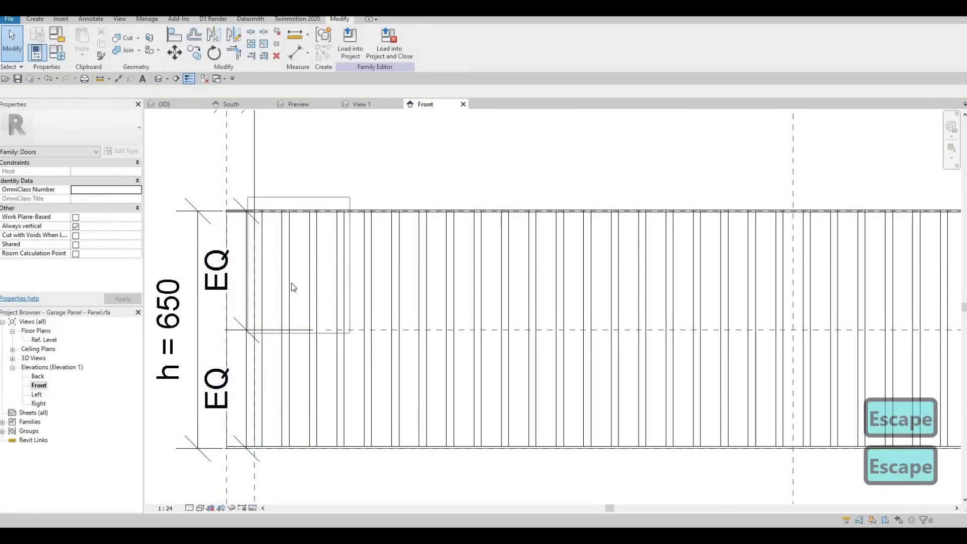
{"action": "key", "text": "Escape"}
{"action": "left_click", "coordinate": [259, 262]}
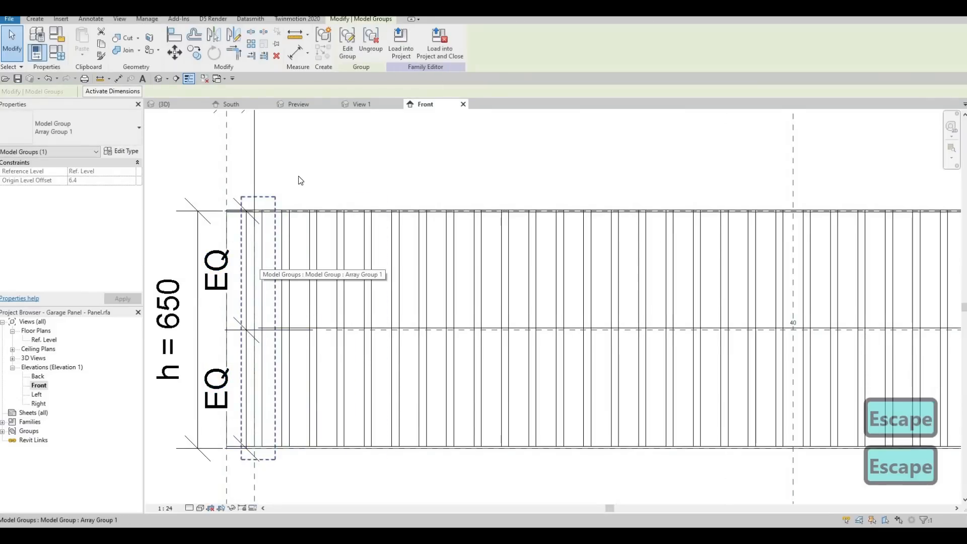
{"action": "scroll", "coordinate": [319, 276], "scroll_direction": "down", "scroll_amount": 2}
{"action": "scroll", "coordinate": [277, 380], "scroll_direction": "up", "scroll_amount": 2}
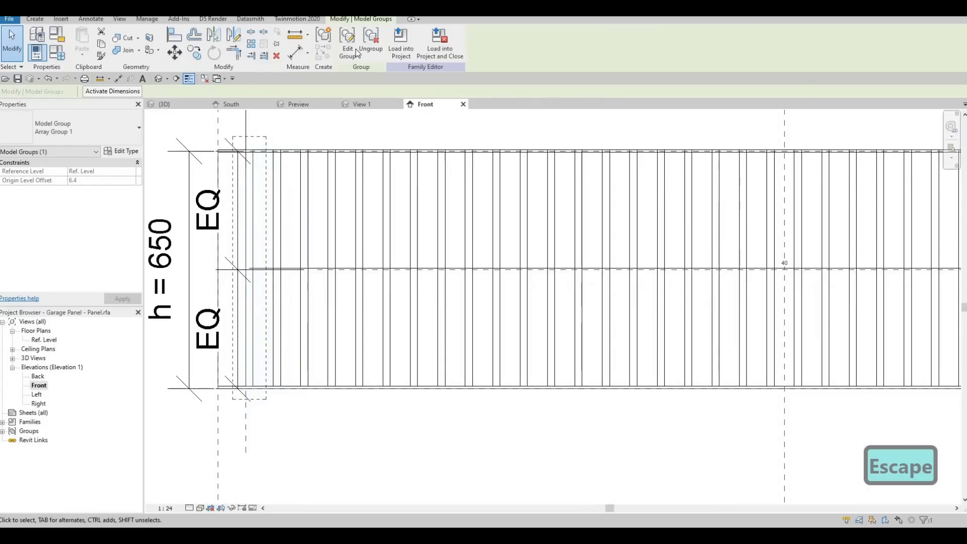
{"action": "double_click", "coordinate": [255, 380]}
- Extend the slat extrusion's lower end down to the Ref. Level, check its upper end, and finish editing the group
{"action": "scroll", "coordinate": [255, 376], "scroll_direction": "up", "scroll_amount": 2}
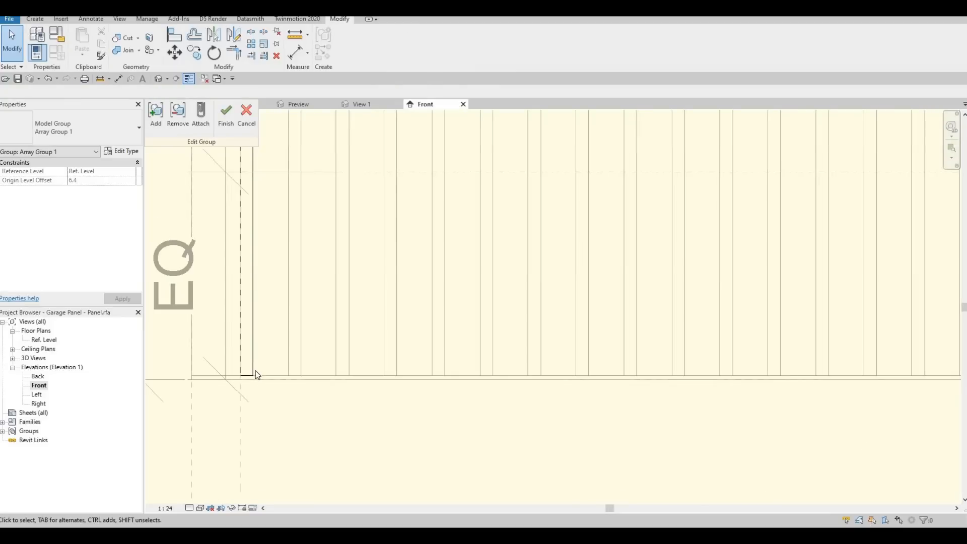
{"action": "left_click", "coordinate": [250, 379]}
{"action": "scroll", "coordinate": [250, 380], "scroll_direction": "up", "scroll_amount": 2}
{"action": "left_click_drag", "start_coordinate": [249, 380], "coordinate": [250, 385]}
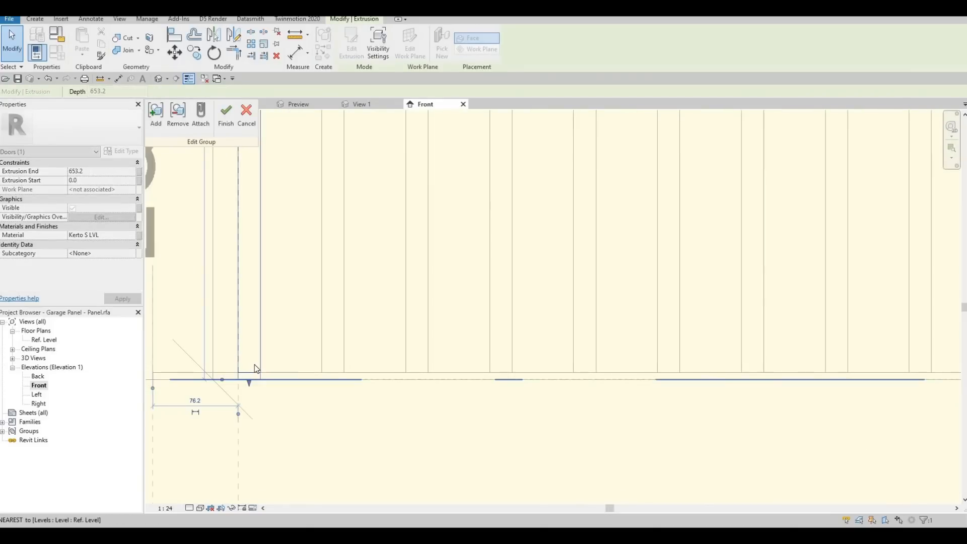
{"action": "scroll", "coordinate": [265, 312], "scroll_direction": "down", "scroll_amount": 2}
{"action": "middle_click_drag", "start_coordinate": [258, 151], "coordinate": [263, 410]}
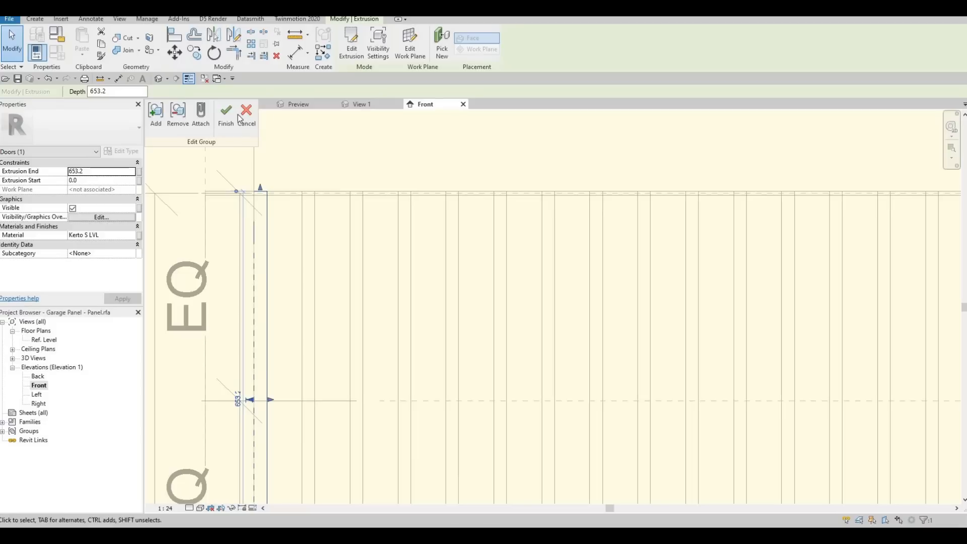
{"action": "left_click", "coordinate": [249, 125]}
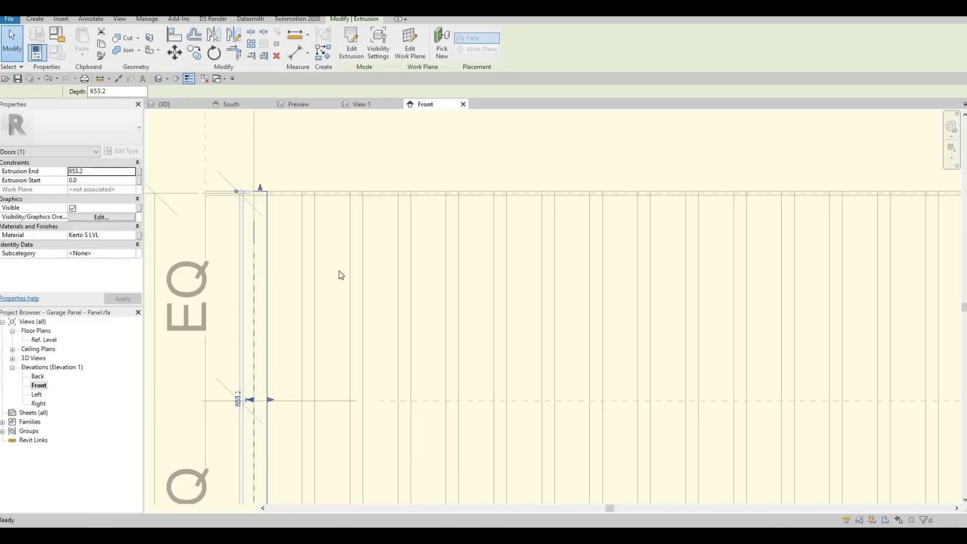
- Load the panel family only into M_Door-Garage-Embossed_Panel.0001.rfa, excluding house.rvt, and close it without saving changes
{"action": "scroll", "coordinate": [322, 381], "scroll_direction": "down", "scroll_amount": 3}
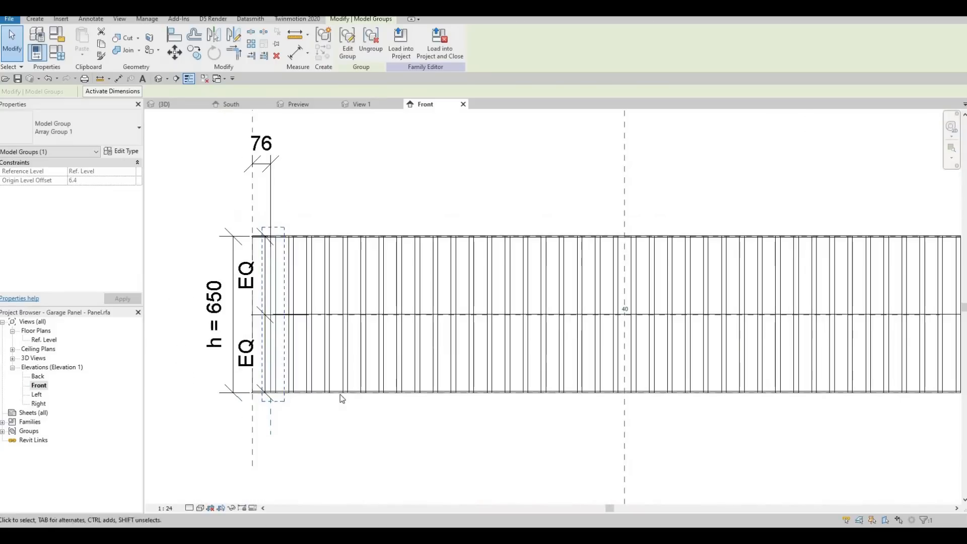
{"action": "scroll", "coordinate": [479, 345], "scroll_direction": "down", "scroll_amount": 2}
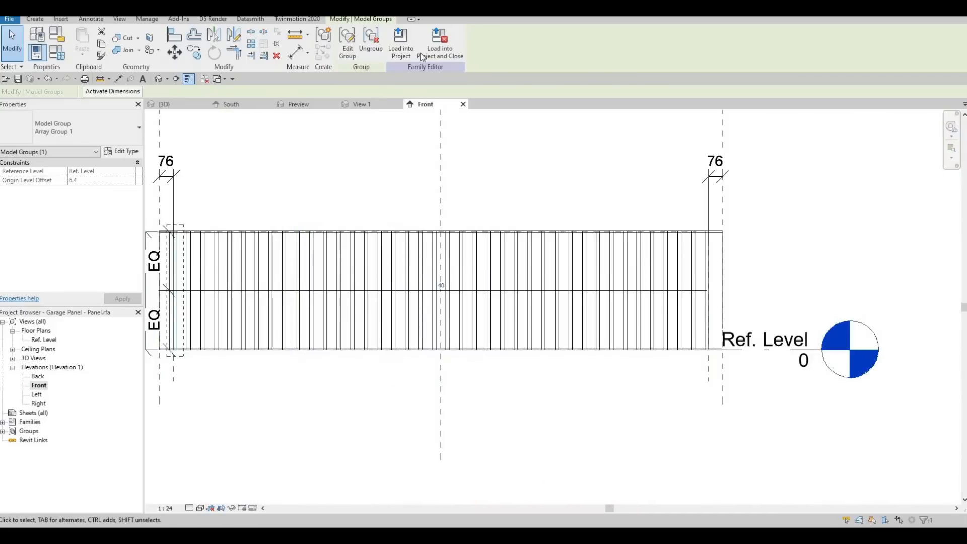
{"action": "left_click", "coordinate": [445, 55]}
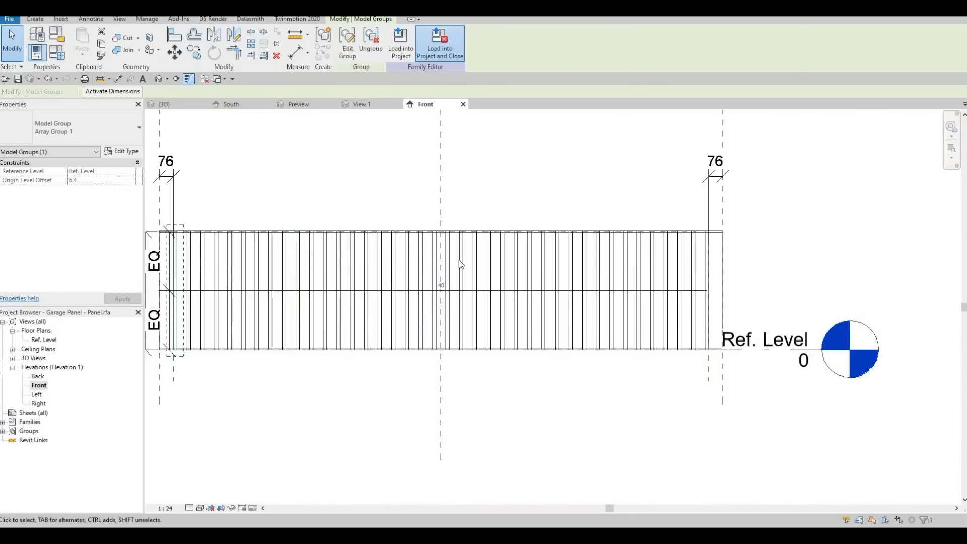
{"action": "left_click", "coordinate": [423, 221]}
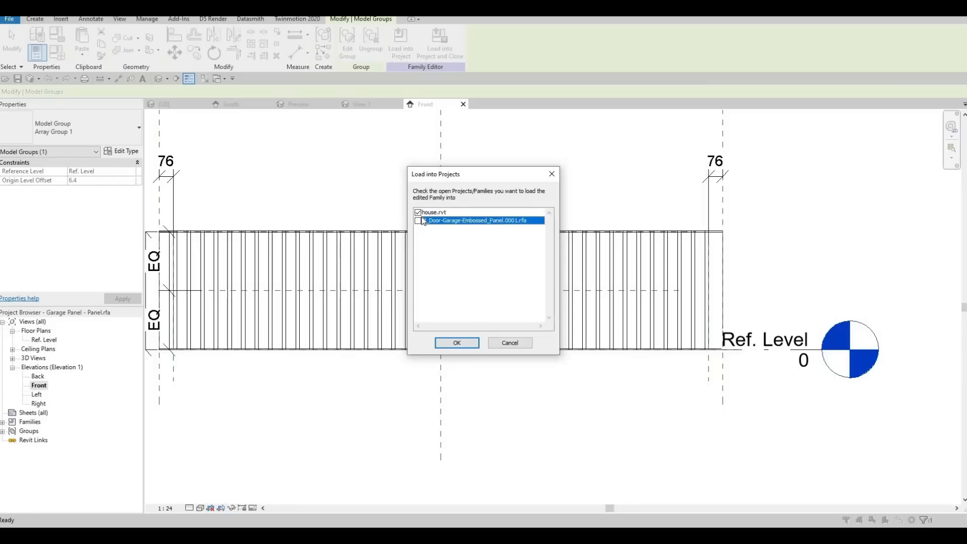
{"action": "left_click", "coordinate": [418, 212]}
{"action": "left_click", "coordinate": [454, 344]}
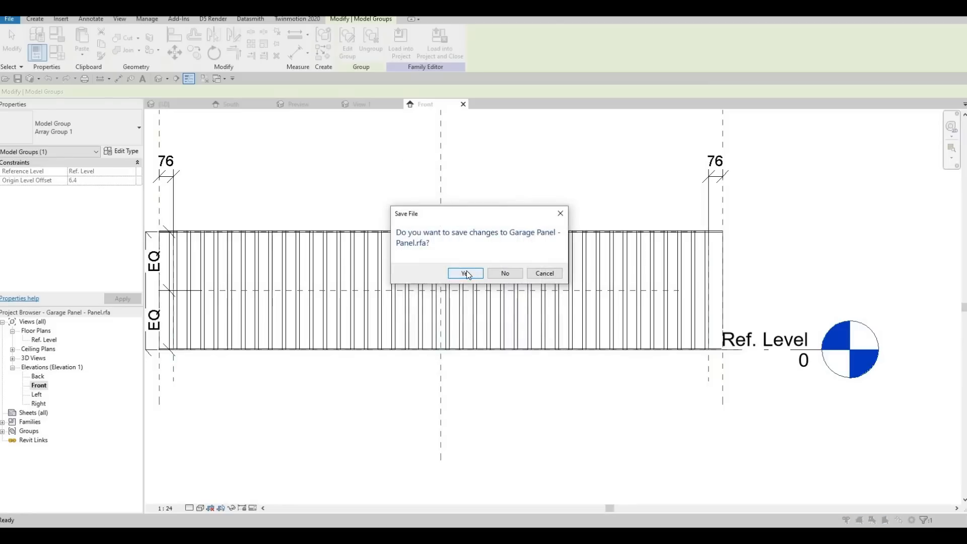
{"action": "left_click", "coordinate": [499, 274]}
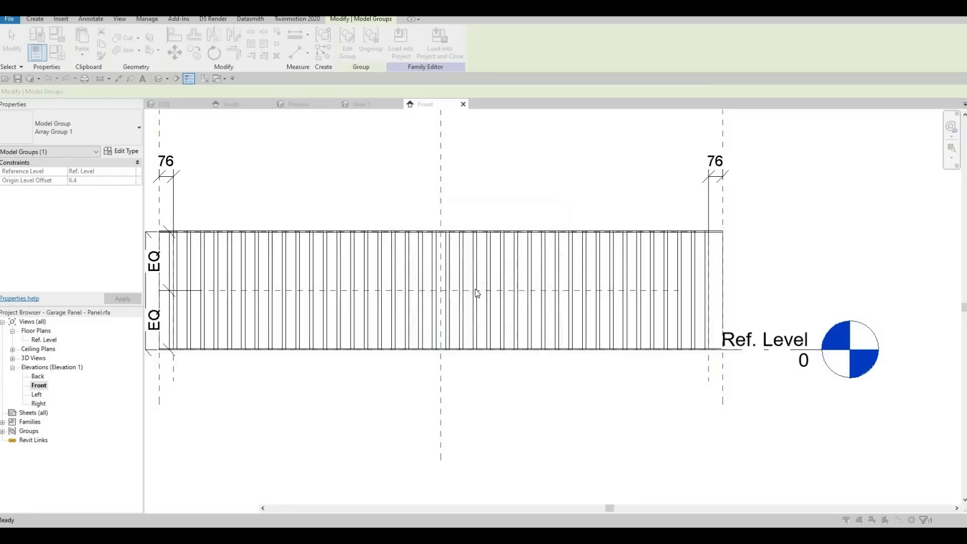
- Overwrite the existing slatted panel in the garage door family and copy the top panel directly below itself
{"action": "left_click", "coordinate": [453, 267]}
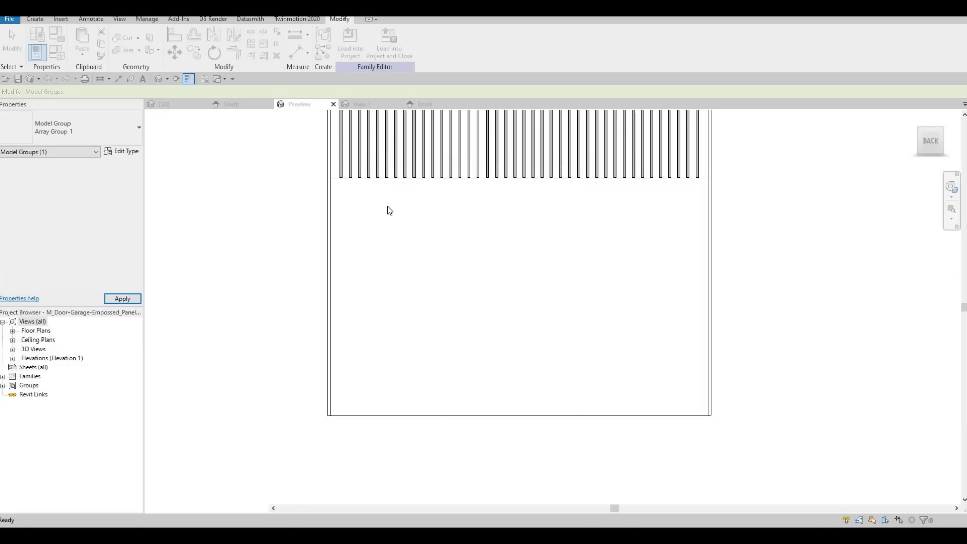
{"action": "left_click", "coordinate": [375, 177]}
{"action": "middle_click_drag", "start_coordinate": [330, 136], "coordinate": [328, 210]}
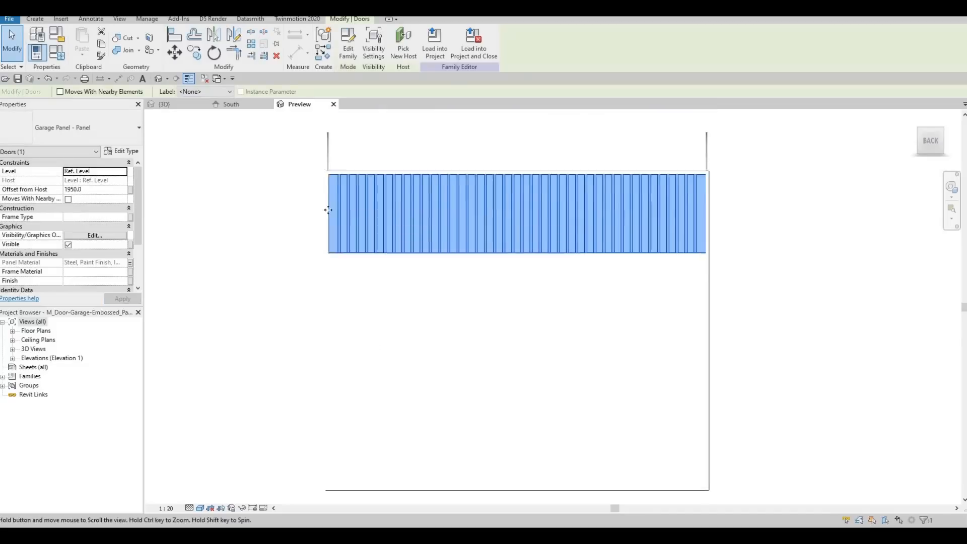
{"action": "scroll", "coordinate": [328, 210], "scroll_direction": "up", "scroll_amount": 5}
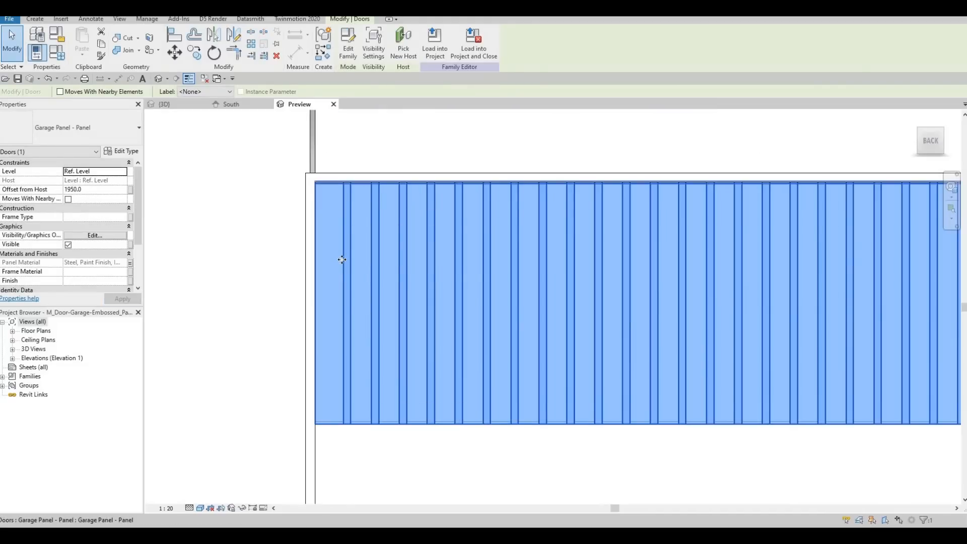
{"action": "key", "text": "c"}
{"action": "key", "text": "o"}
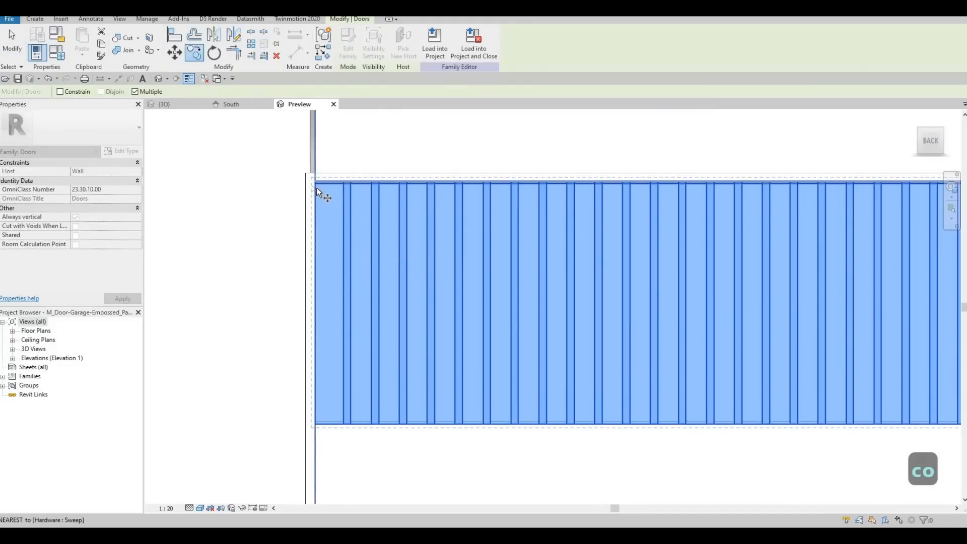
{"action": "scroll", "coordinate": [318, 192], "scroll_direction": "up", "scroll_amount": 3}
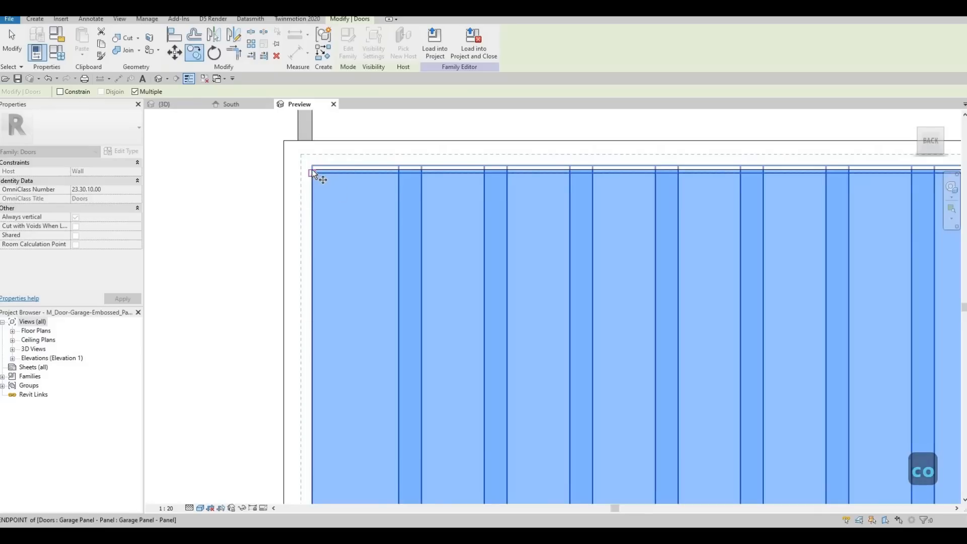
{"action": "middle_click_drag", "start_coordinate": [318, 345], "coordinate": [311, 150]}
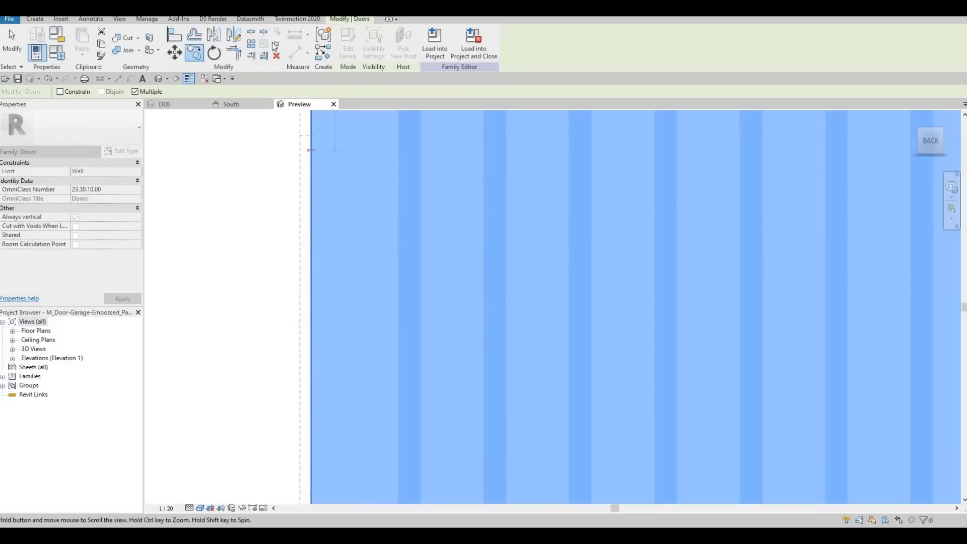
{"action": "middle_click_drag", "start_coordinate": [314, 433], "coordinate": [267, 101]}
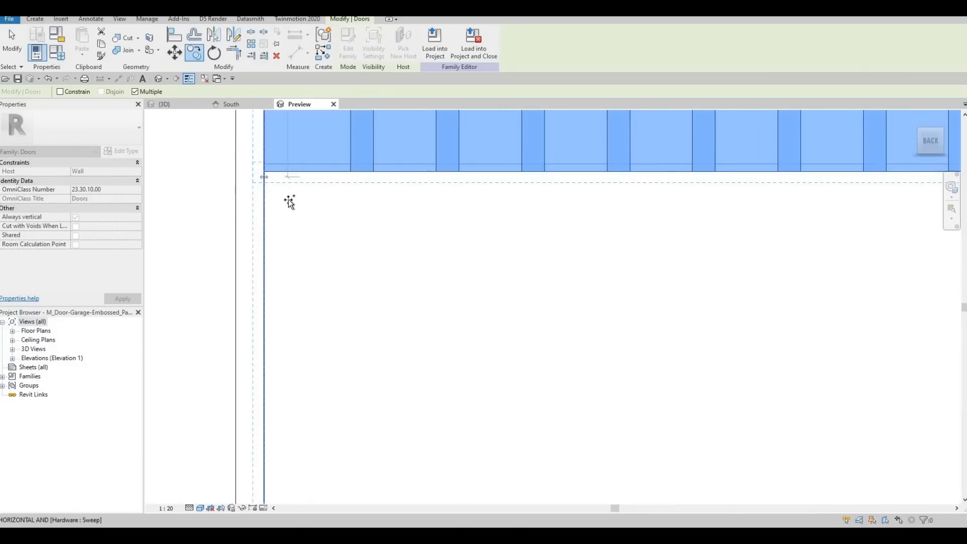
{"action": "left_click", "coordinate": [289, 202]}
- Place two more copies of the slatted panel edge to edge beneath the previous one, down to the bottom of the door
{"action": "scroll", "coordinate": [292, 213], "scroll_direction": "down", "scroll_amount": 3}
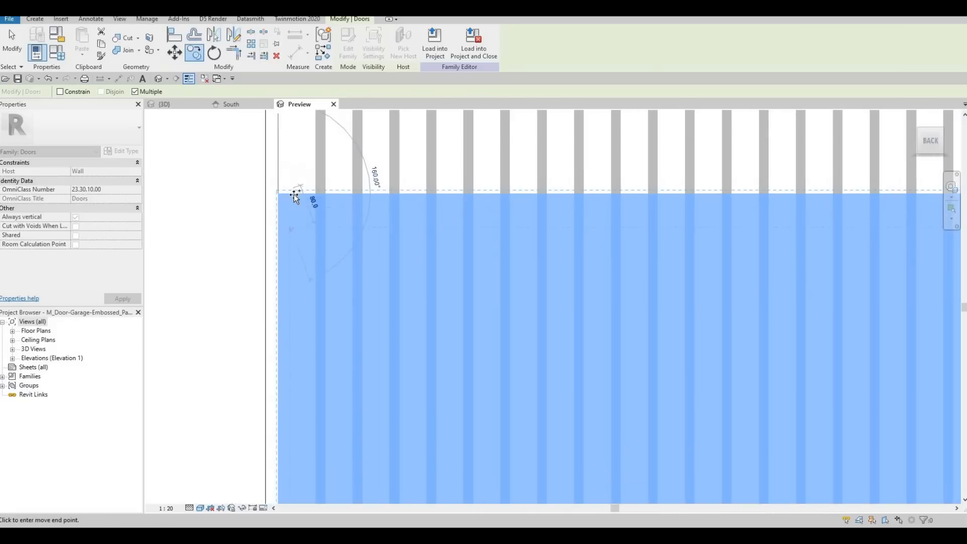
{"action": "middle_click_drag", "start_coordinate": [285, 466], "coordinate": [283, 220]}
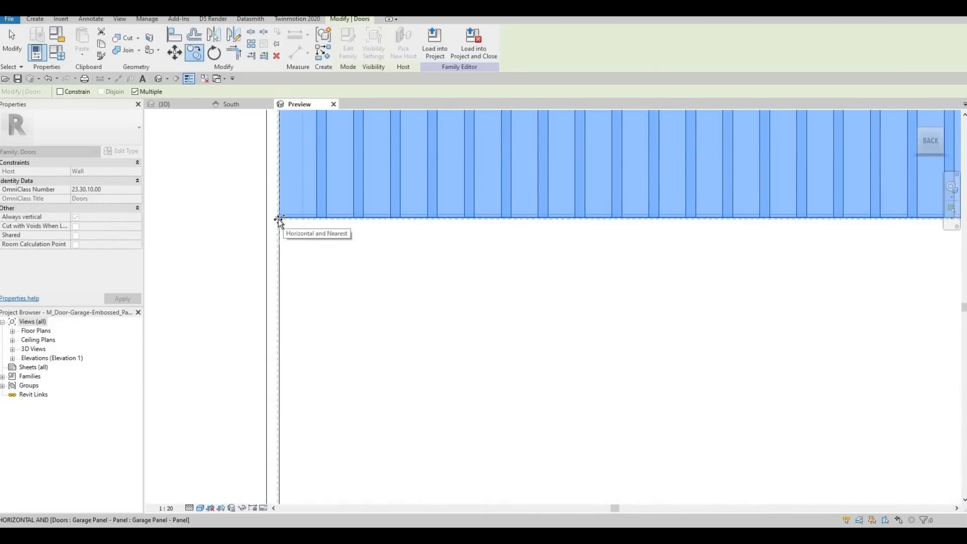
{"action": "left_click", "coordinate": [279, 219]}
{"action": "scroll", "coordinate": [284, 357], "scroll_direction": "down", "scroll_amount": 2}
{"action": "middle_click_drag", "start_coordinate": [284, 357], "coordinate": [283, 143]}
{"action": "scroll", "coordinate": [282, 262], "scroll_direction": "up", "scroll_amount": 3}
{"action": "left_click", "coordinate": [281, 267]}
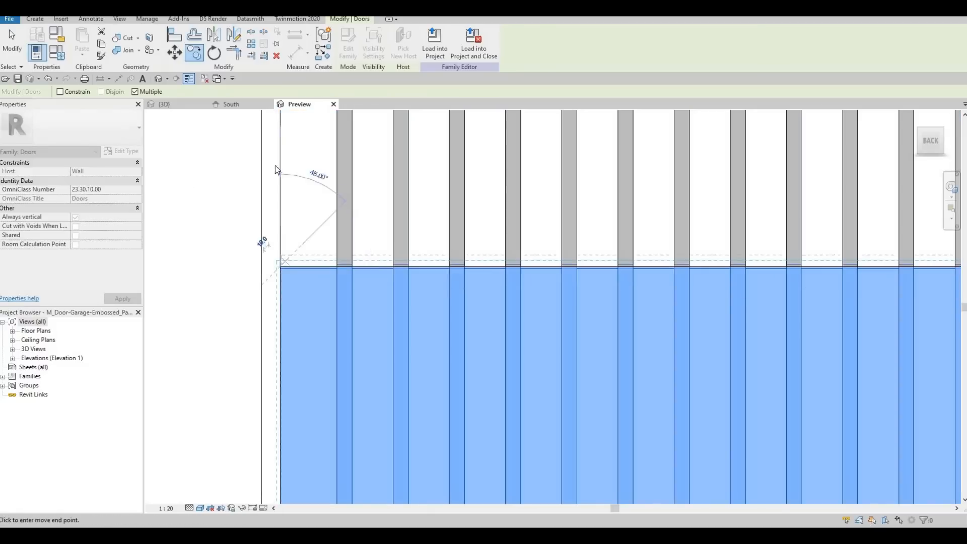
{"action": "key", "text": "Escape"}
{"action": "key", "text": "Escape"}
{"action": "key", "text": "Escape"}
{"action": "scroll", "coordinate": [273, 131], "scroll_direction": "down", "scroll_amount": 1}
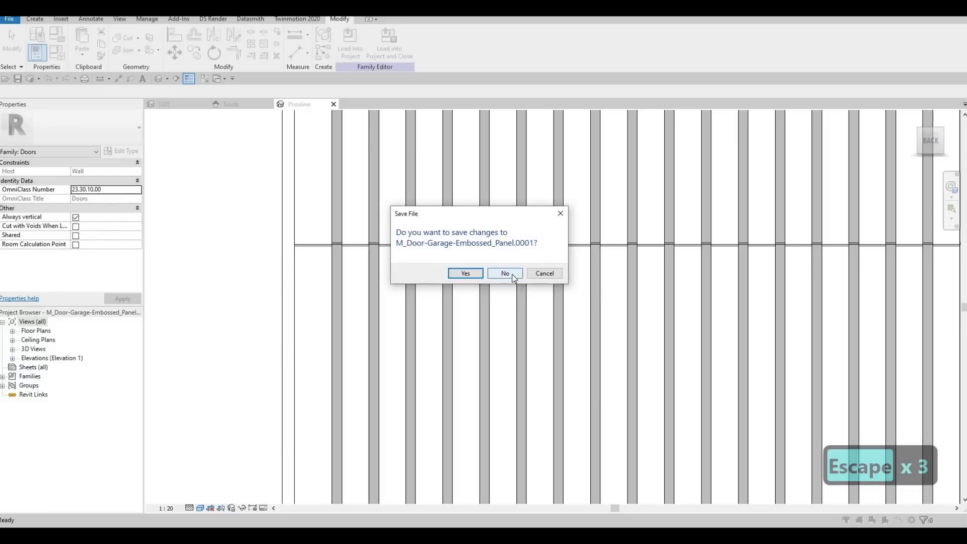
- Load the garage door family into the house project without saving it, overwriting the existing version and its parameter values
{"action": "left_click", "coordinate": [506, 275]}
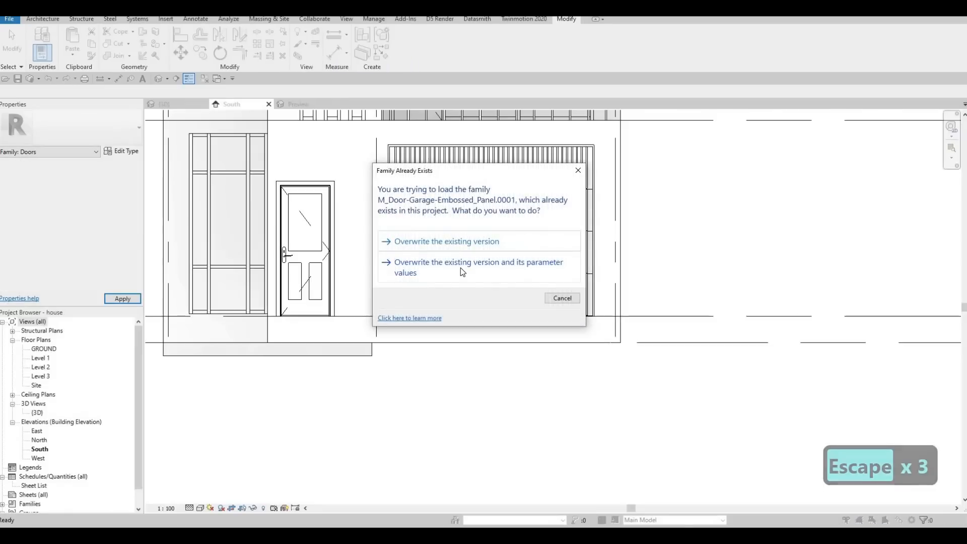
{"action": "left_click", "coordinate": [460, 268]}
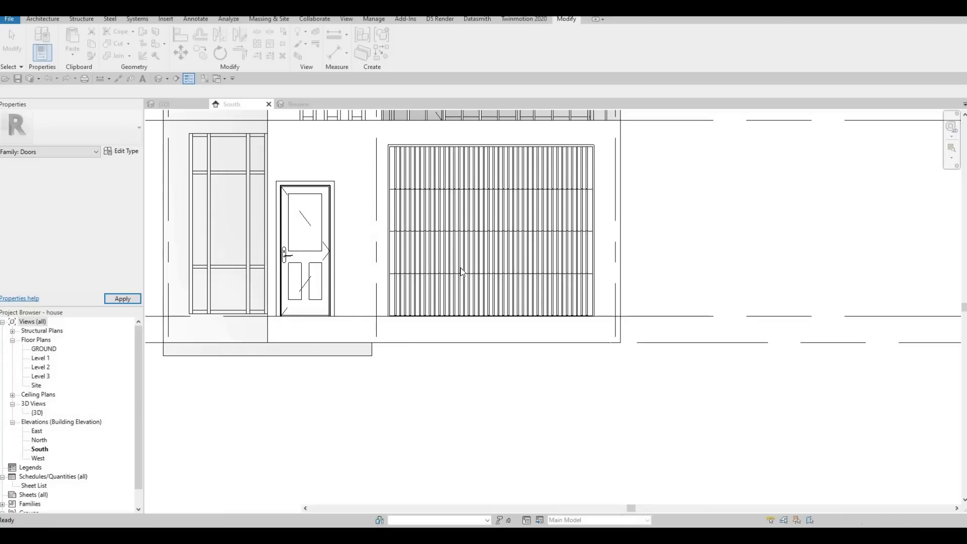
{"action": "key", "text": "Escape"}
{"action": "key", "text": "Escape"}
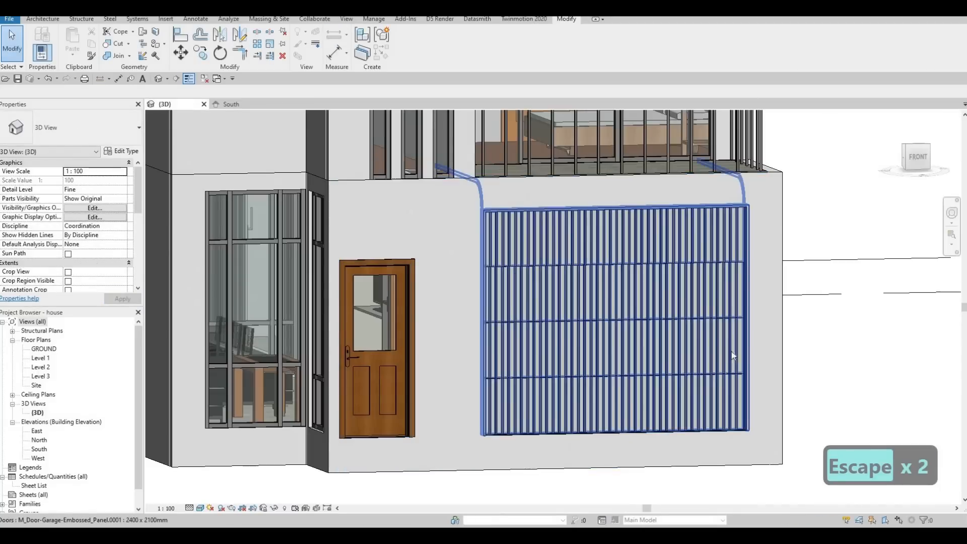
- Examine the slatted garage door and its panel joints in the 3D view, close up and from several angles
{"action": "middle_click_drag", "start_coordinate": [734, 356], "coordinate": [888, 278], "text": "shift"}
{"action": "scroll", "coordinate": [780, 312], "scroll_direction": "up", "scroll_amount": 2}
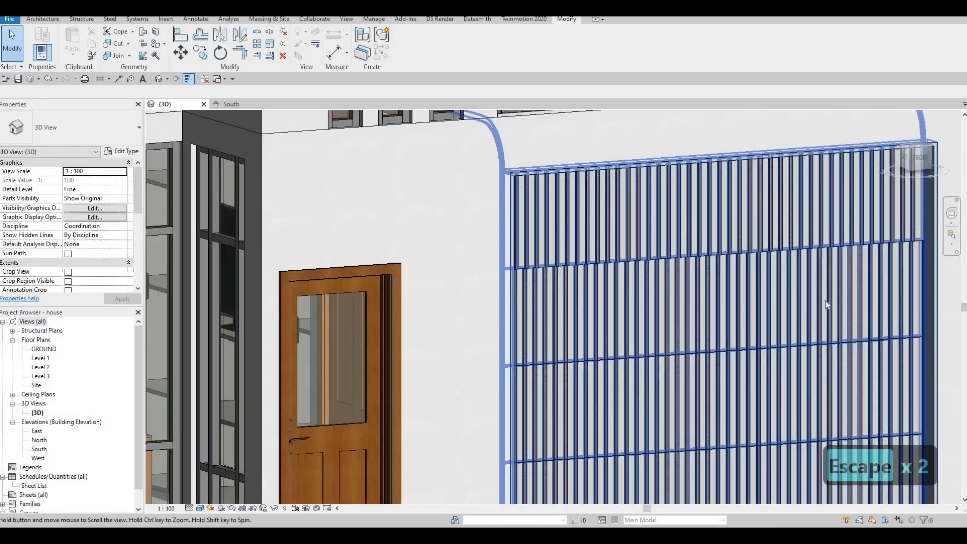
{"action": "middle_click_drag", "start_coordinate": [826, 300], "coordinate": [738, 242]}
{"action": "scroll", "coordinate": [831, 302], "scroll_direction": "up", "scroll_amount": 3}
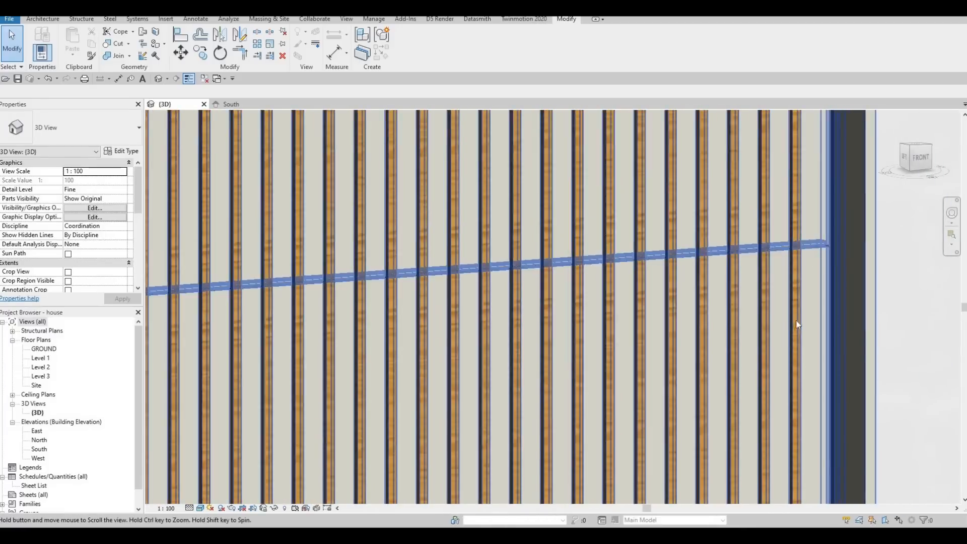
{"action": "scroll", "coordinate": [796, 320], "scroll_direction": "down", "scroll_amount": 2}
{"action": "scroll", "coordinate": [755, 313], "scroll_direction": "down", "scroll_amount": 5}
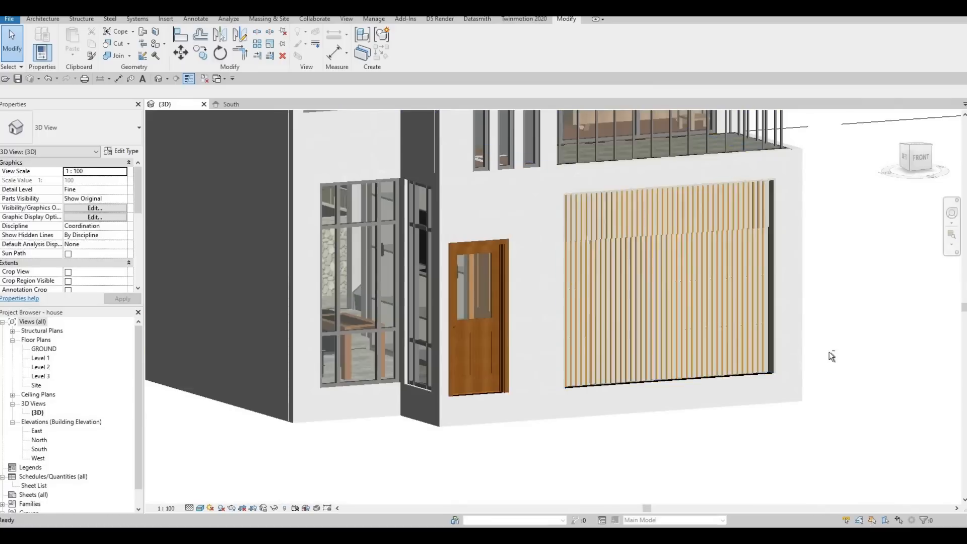
{"action": "key", "text": "Escape"}
{"action": "middle_click_drag", "start_coordinate": [782, 342], "coordinate": [264, 155], "text": "shift"}
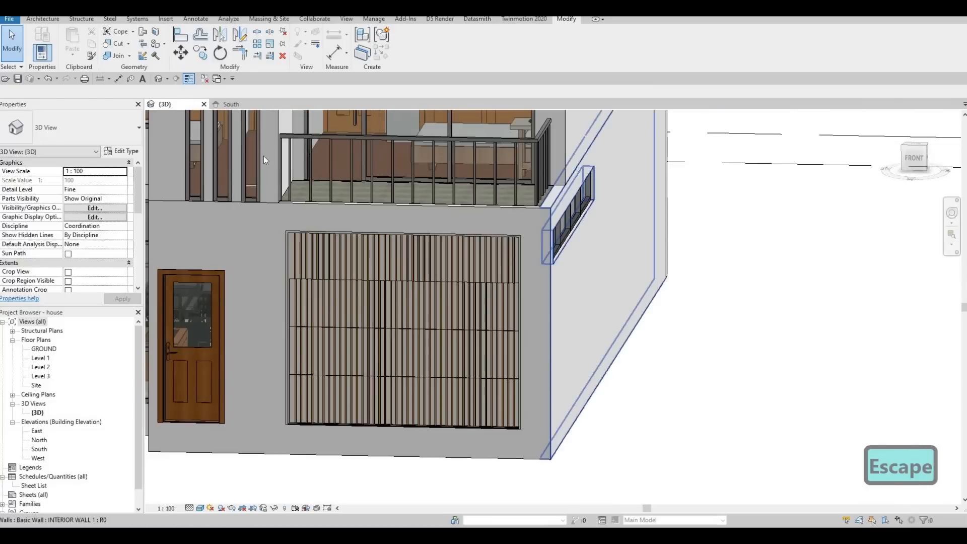
- Open the garage door's family for editing and save it to the Desktop as MODERN GARAGE DOOR
{"action": "left_click", "coordinate": [326, 305]}
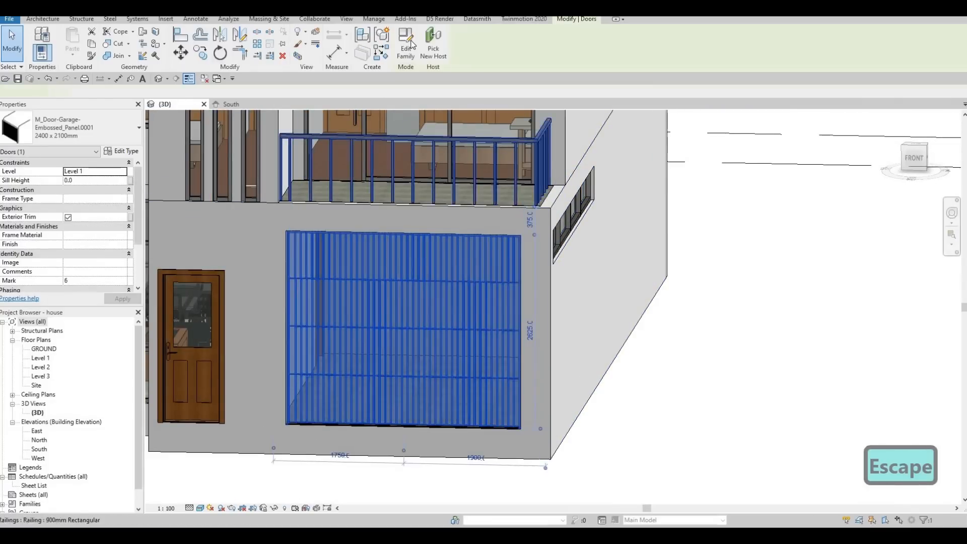
{"action": "left_click", "coordinate": [409, 45]}
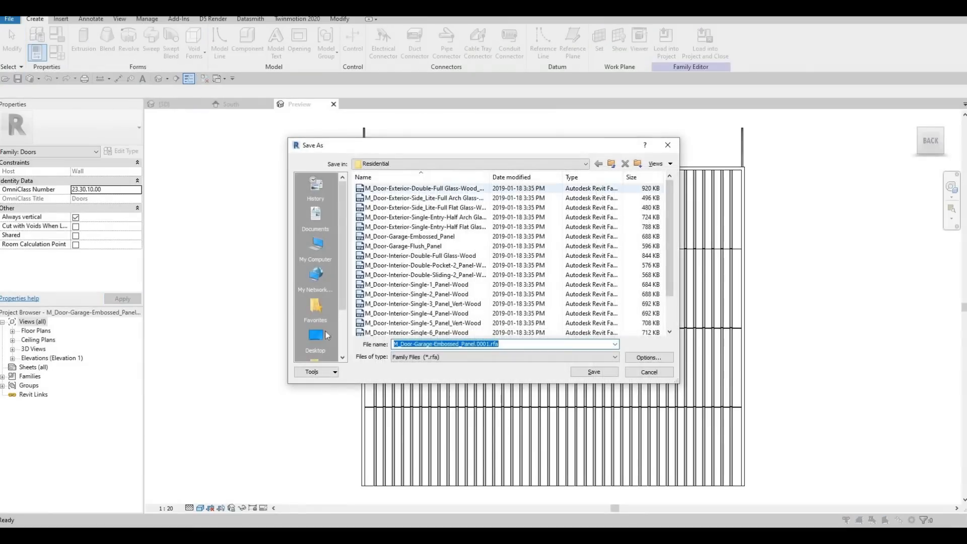
{"action": "double_click", "coordinate": [521, 343]}
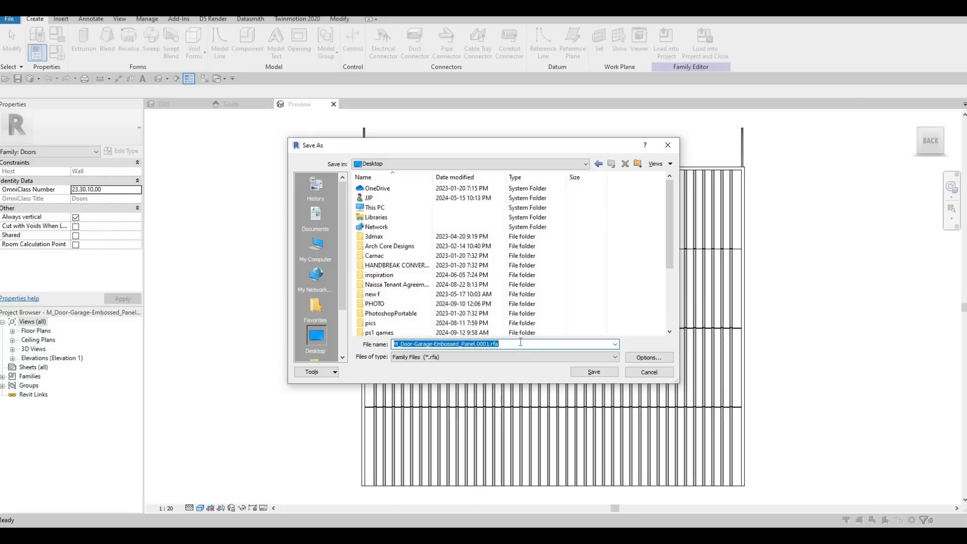
{"action": "type", "text": "MODERN"}
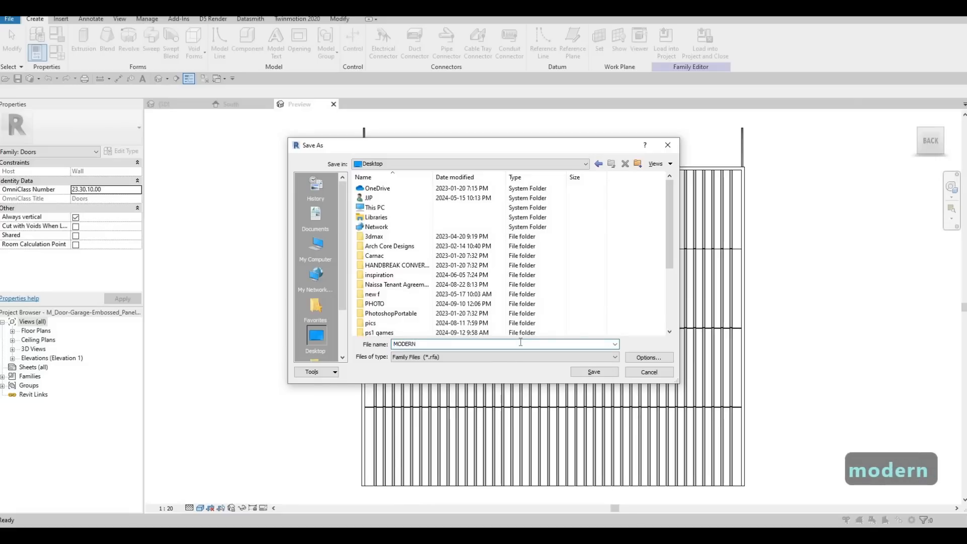
{"action": "type", "text": " A"}
{"action": "key", "text": "BackSpace"}
{"action": "key", "text": "BackSpace"}
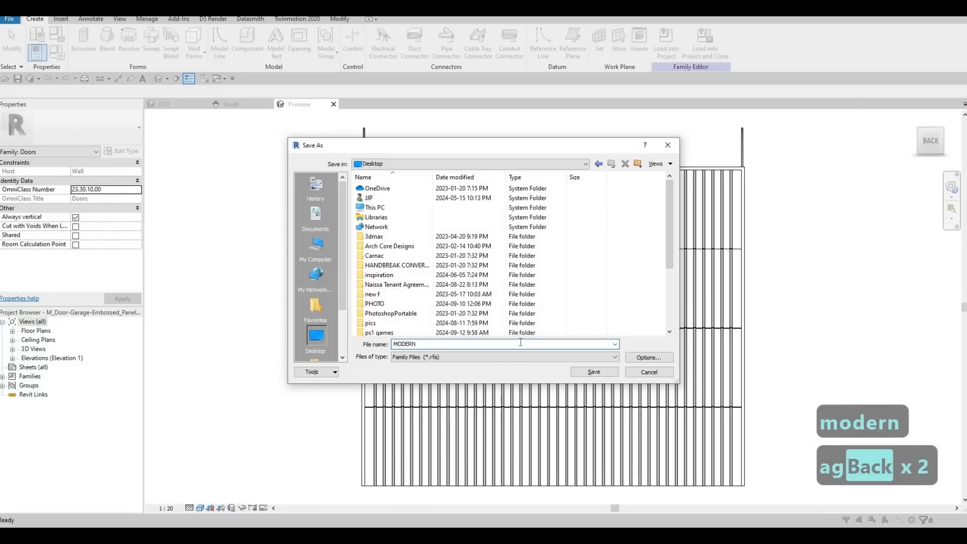
{"action": "type", "text": "GARAGE"}
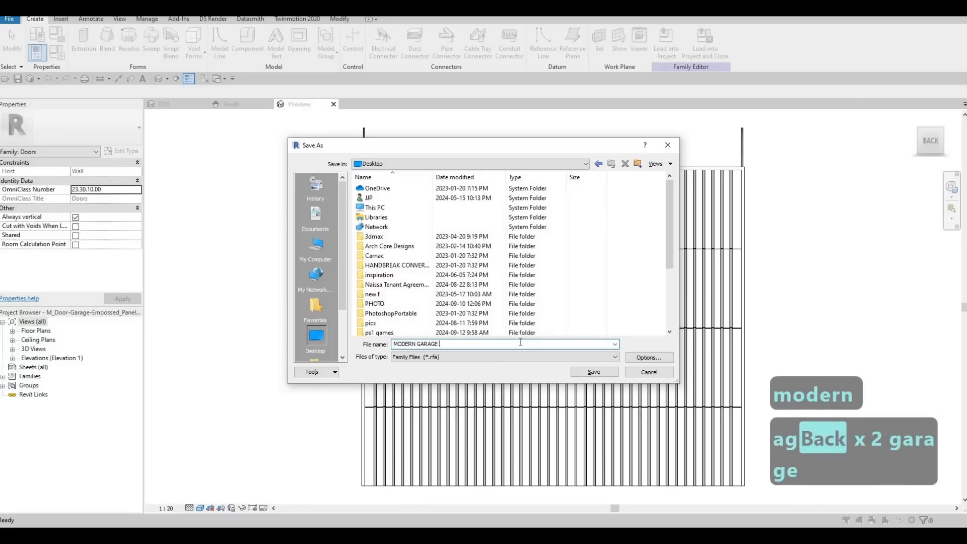
{"action": "type", "text": " DOOR"}
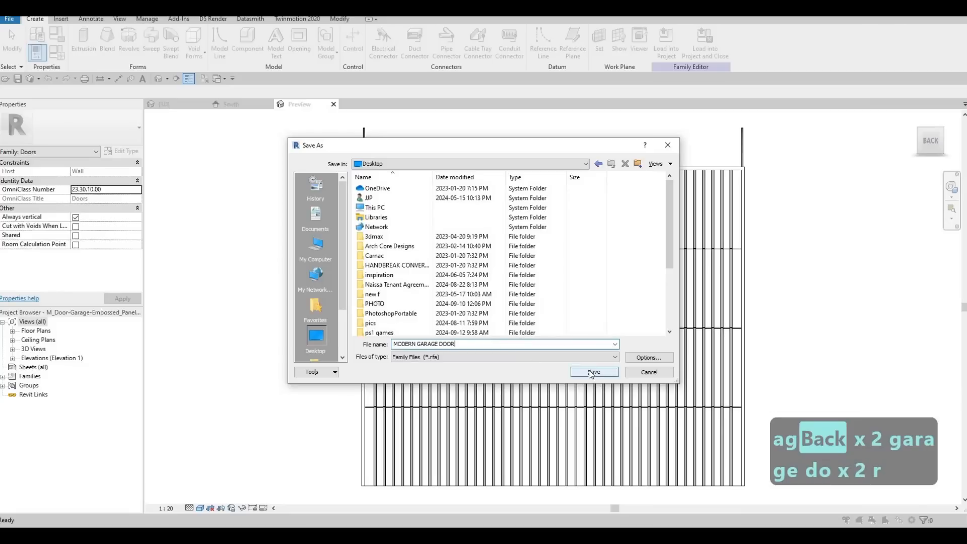
{"action": "left_click", "coordinate": [592, 373]}
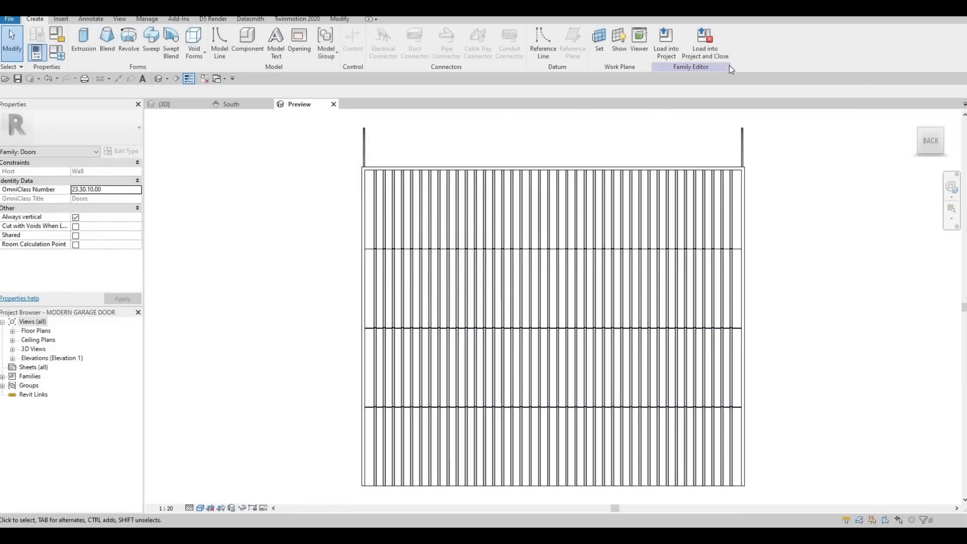
- Load MODERN GARAGE DOOR into the house project, closing the family, and place a 2400 x 2100mm door over the existing garage door
{"action": "left_click", "coordinate": [705, 45]}
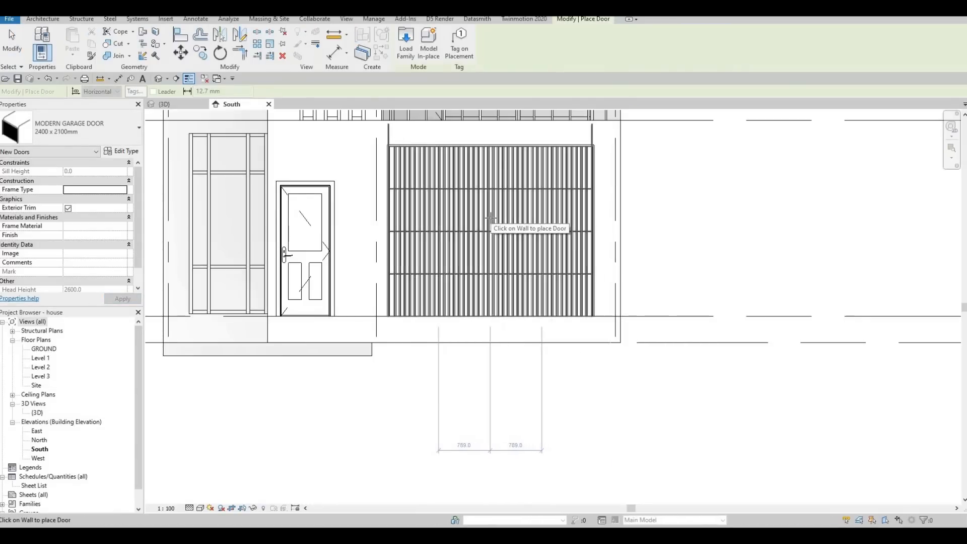
{"action": "left_click", "coordinate": [538, 216]}
{"action": "key", "text": "Escape"}
{"action": "key", "text": "Escape"}
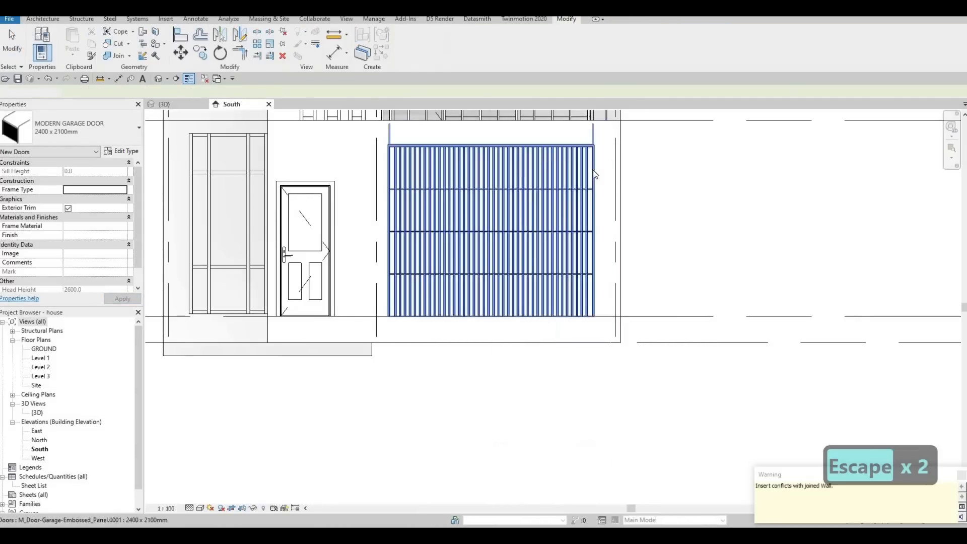
- Try deleting the existing embossed-panel garage door in the South elevation, and undo the deletion
{"action": "left_click", "coordinate": [592, 175]}
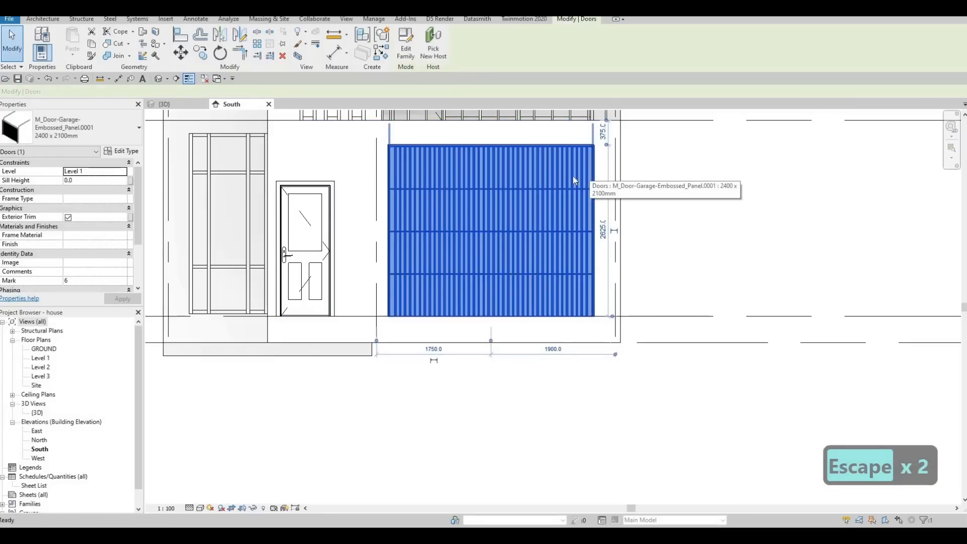
{"action": "key", "text": "Delete"}
{"action": "key", "text": "ctrl+z"}
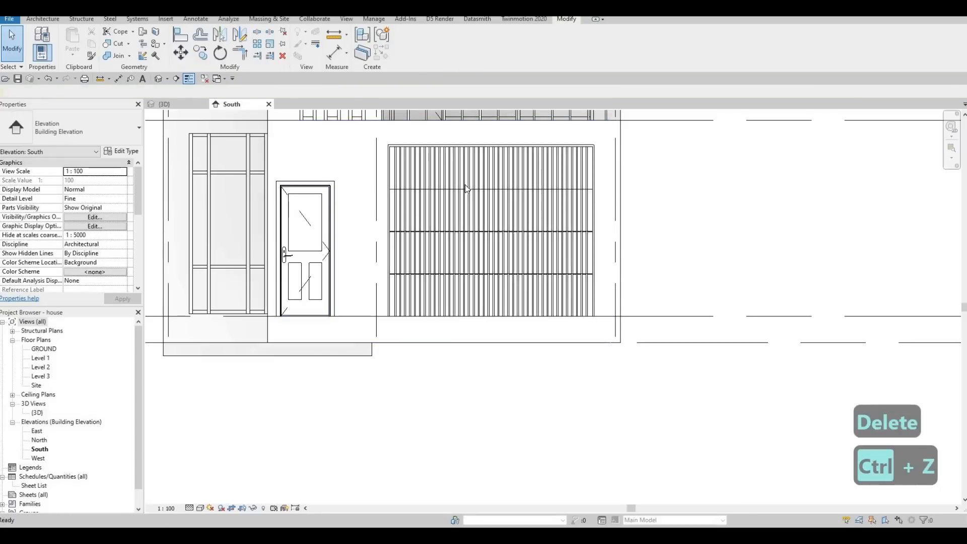
- Browse the available door types for the garage door in the South elevation, including the MODERN GARAGE DOOR sizes, leaving its type as is
{"action": "left_click", "coordinate": [467, 189]}
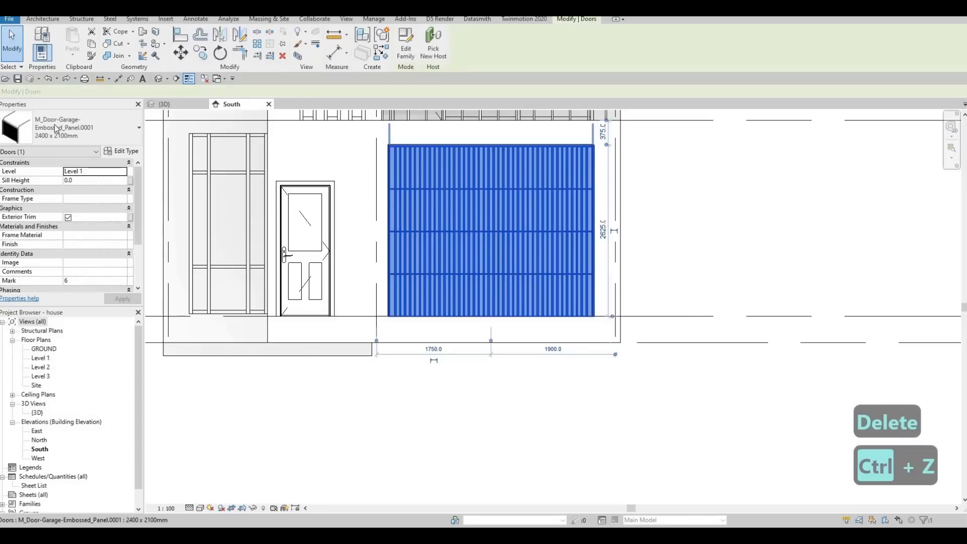
{"action": "left_click", "coordinate": [71, 129]}
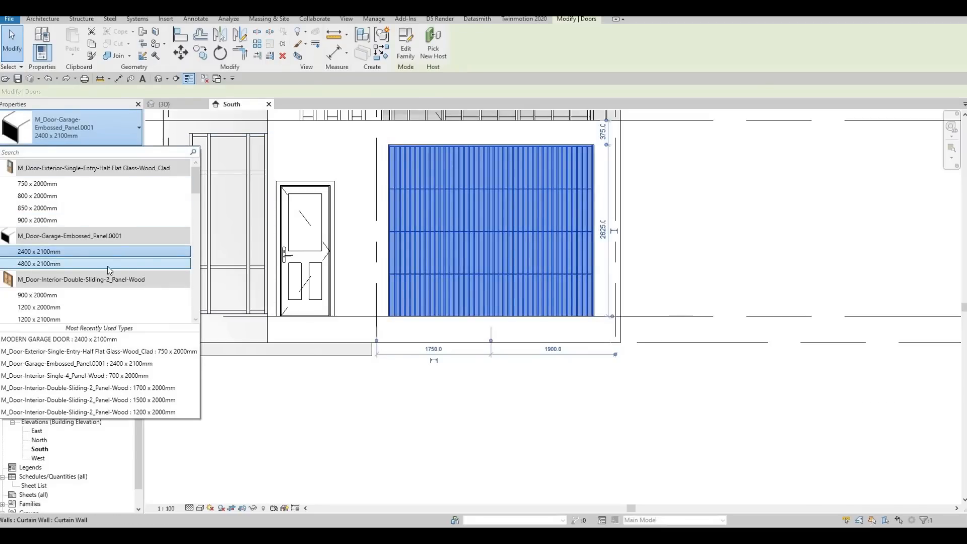
{"action": "scroll", "coordinate": [143, 268], "scroll_direction": "down", "scroll_amount": 3}
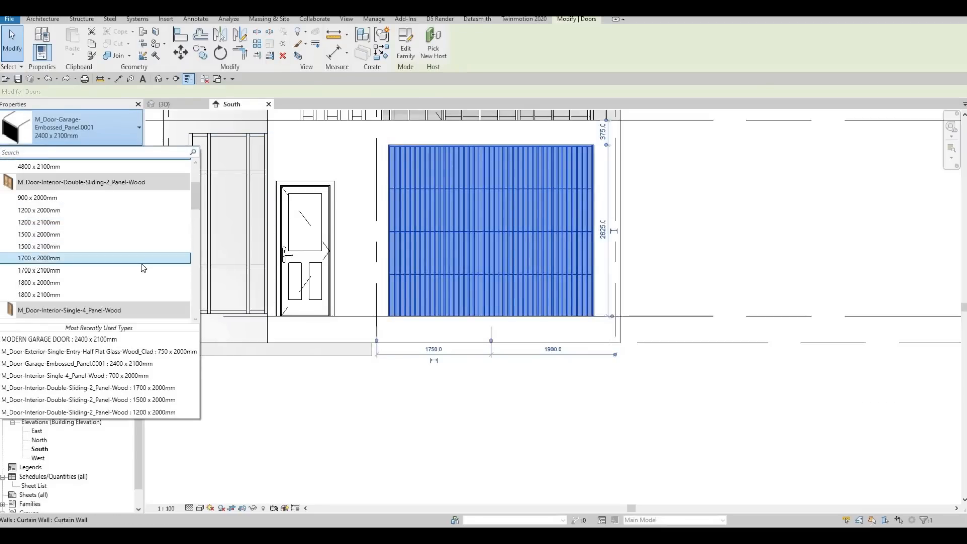
{"action": "scroll", "coordinate": [144, 268], "scroll_direction": "down", "scroll_amount": 8}
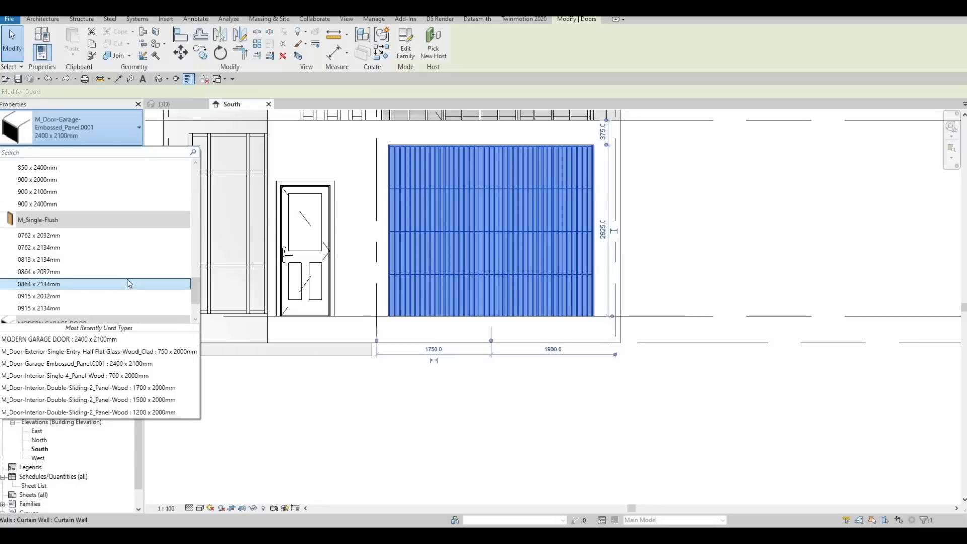
{"action": "scroll", "coordinate": [129, 284], "scroll_direction": "down", "scroll_amount": 2}
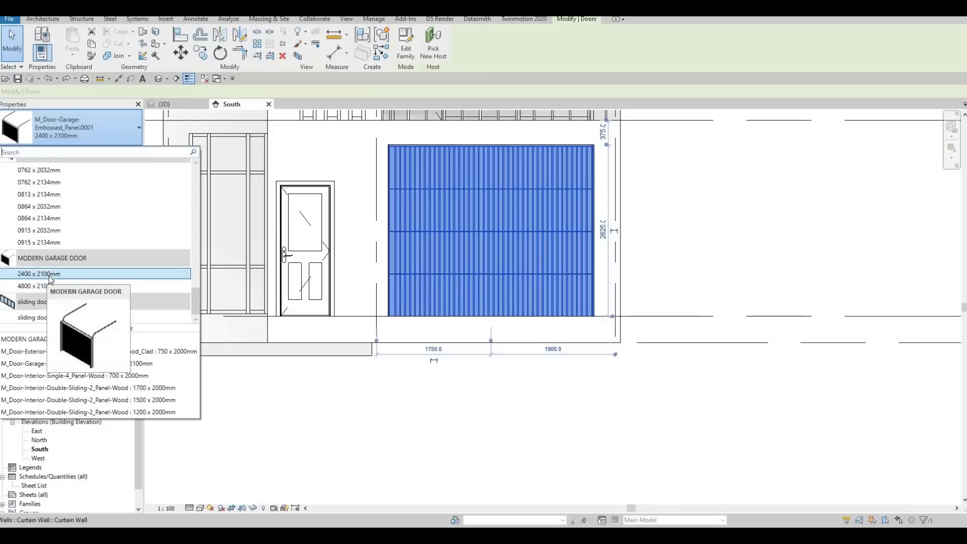
{"action": "scroll", "coordinate": [51, 280], "scroll_direction": "up", "scroll_amount": 10}
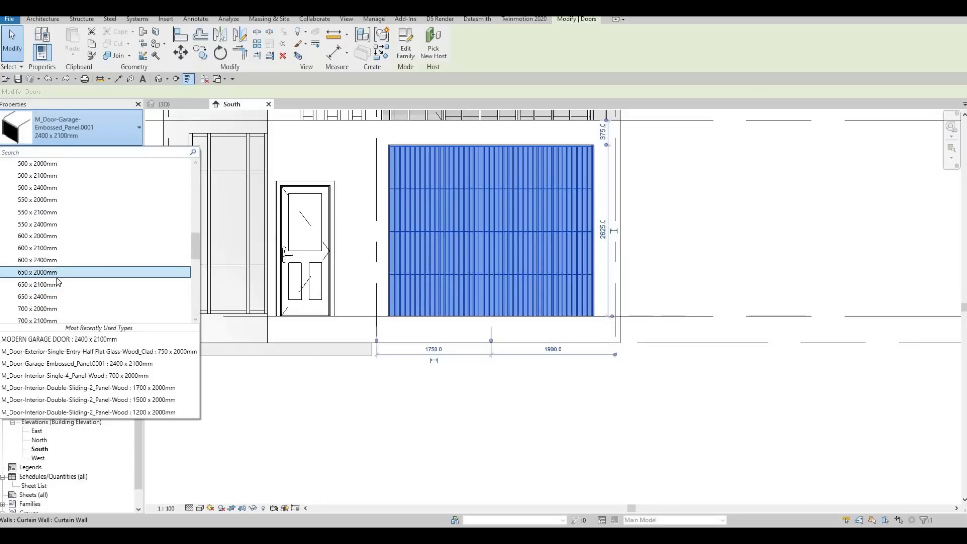
{"action": "scroll", "coordinate": [57, 281], "scroll_direction": "up", "scroll_amount": 10}
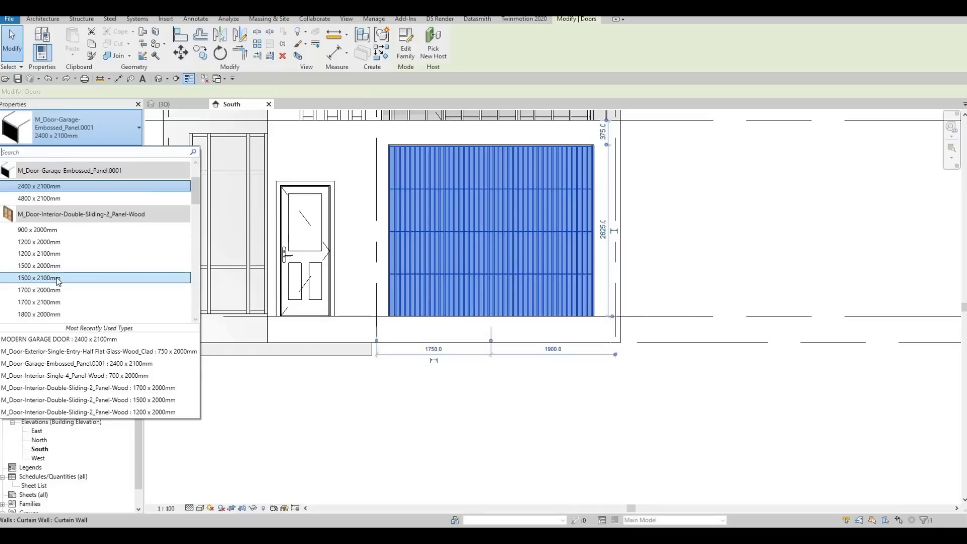
{"action": "scroll", "coordinate": [57, 281], "scroll_direction": "up", "scroll_amount": 2}
{"action": "scroll", "coordinate": [57, 282], "scroll_direction": "down", "scroll_amount": 10}
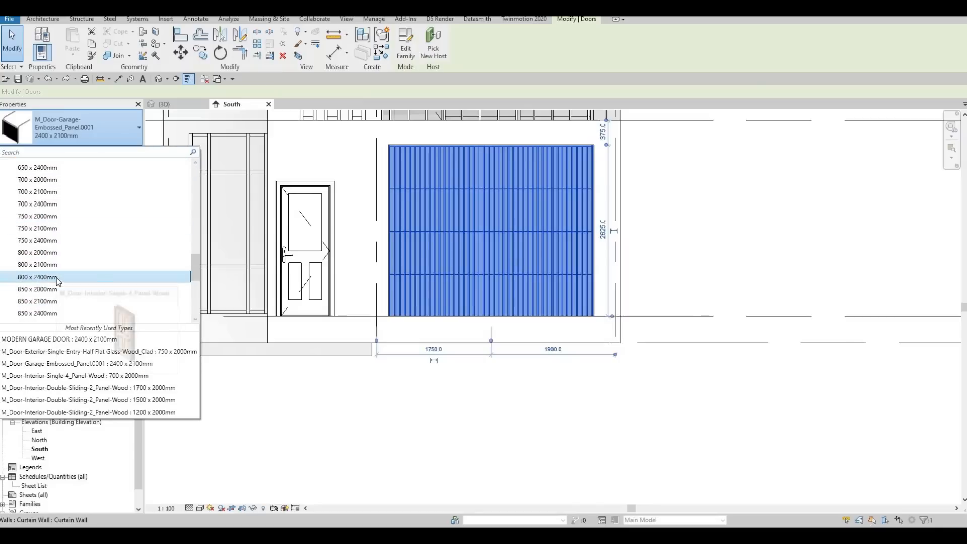
{"action": "scroll", "coordinate": [57, 280], "scroll_direction": "down", "scroll_amount": 6}
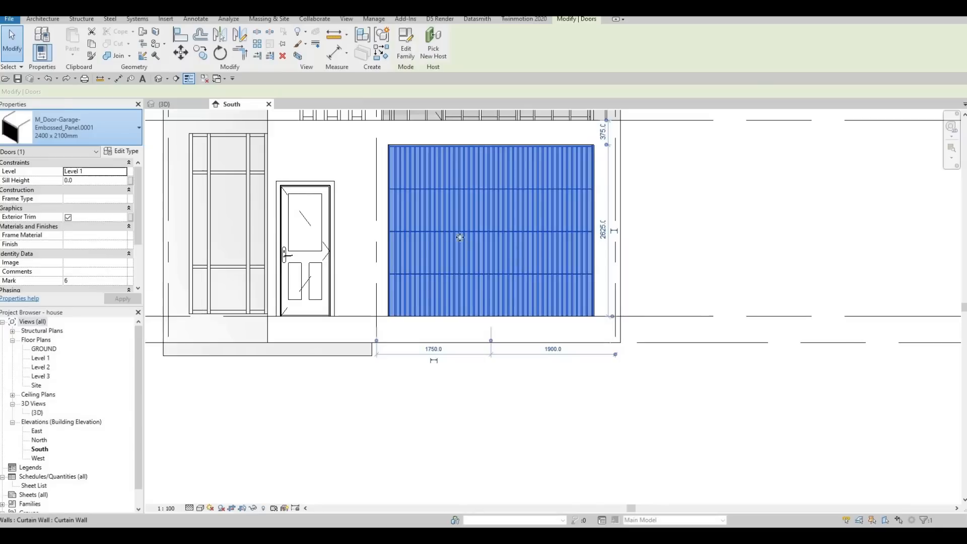
{"action": "key", "text": "Escape"}
{"action": "key", "text": "Escape"}
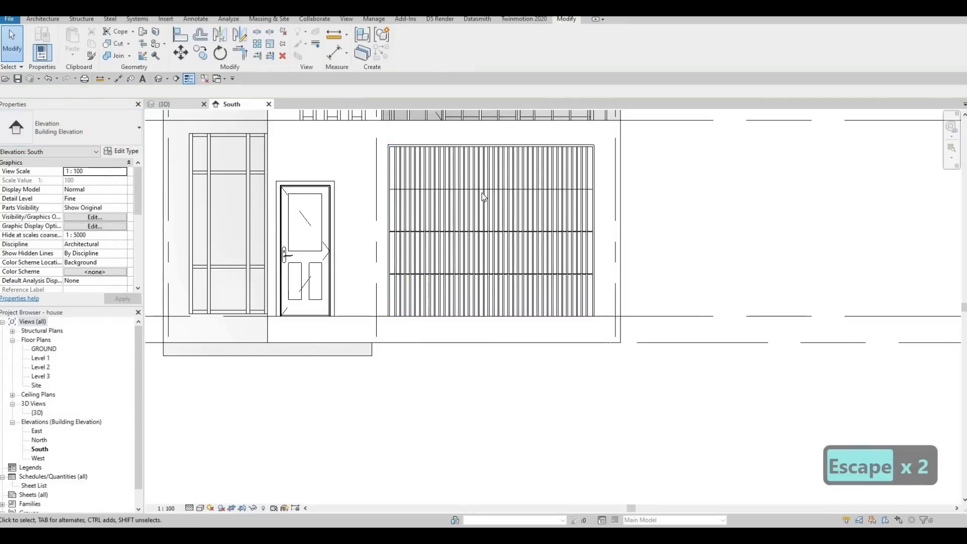
- Examine the slatted garage door and the entry door on the house's front facade in the 3D view, from several angles
{"action": "key", "text": "ctrl+Tab"}
{"action": "key", "text": "Escape"}
{"action": "scroll", "coordinate": [492, 300], "scroll_direction": "down", "scroll_amount": 2}
{"action": "middle_click_drag", "start_coordinate": [496, 299], "coordinate": [851, 326], "text": "shift"}
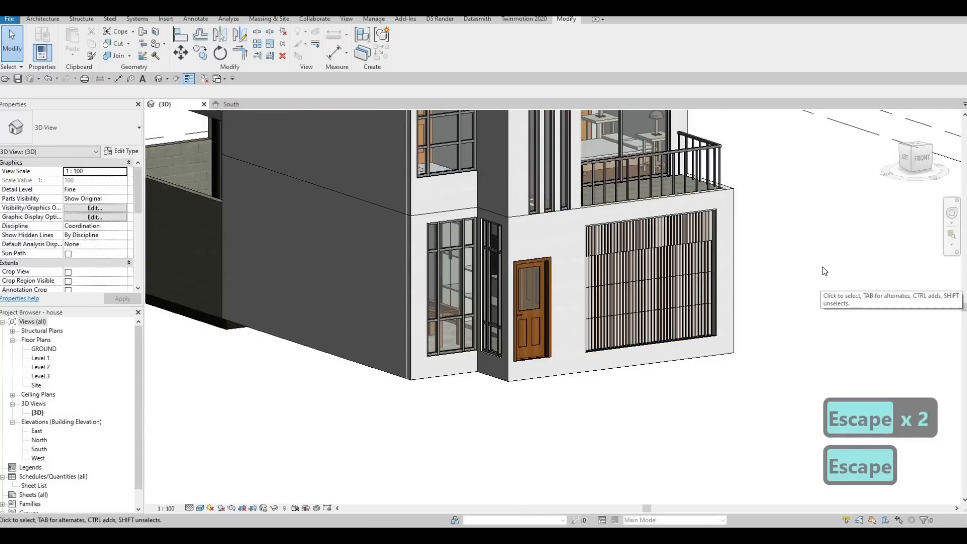
{"action": "middle_click_drag", "start_coordinate": [712, 320], "coordinate": [677, 299], "text": "shift"}
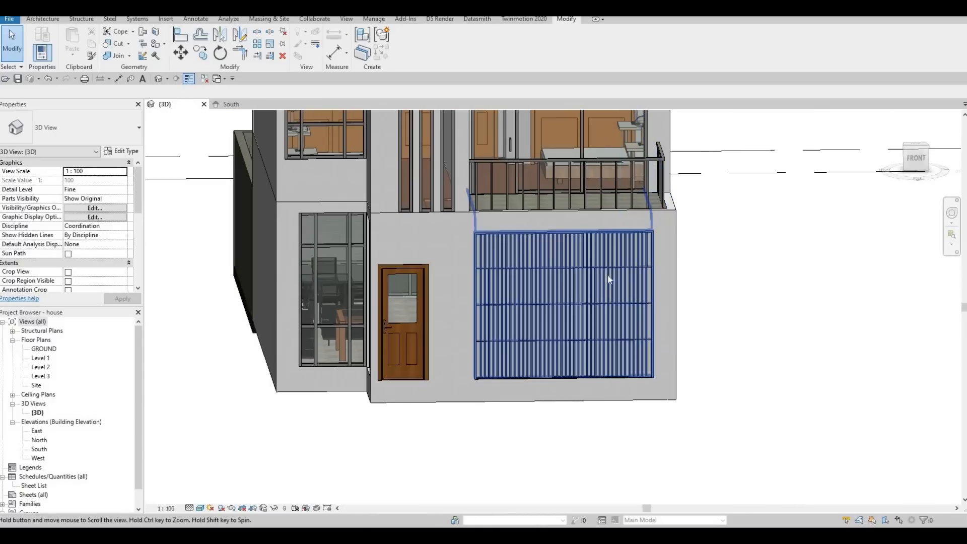
{"action": "middle_click_drag", "start_coordinate": [609, 277], "coordinate": [681, 245]}
{"action": "scroll", "coordinate": [594, 294], "scroll_direction": "up", "scroll_amount": 2}
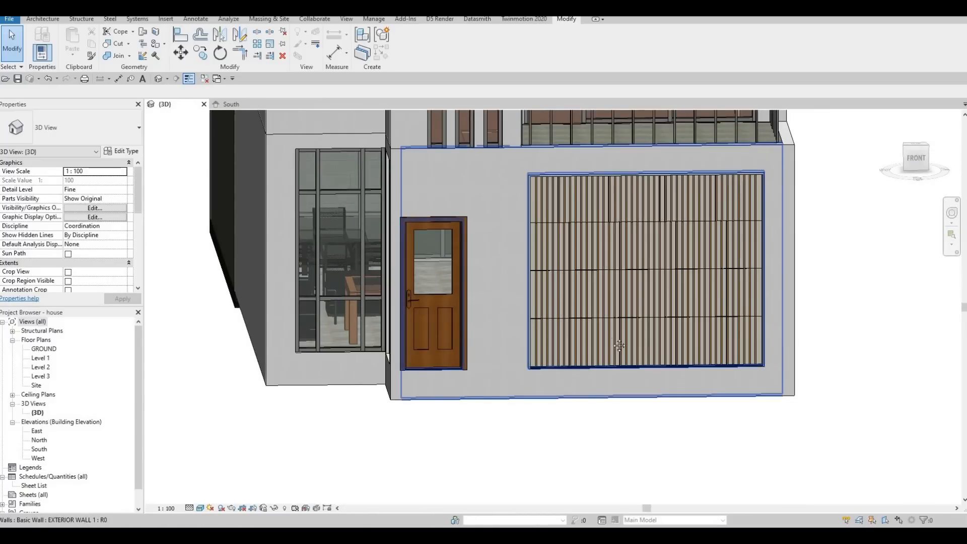
{"action": "middle_click_drag", "start_coordinate": [372, 430], "coordinate": [395, 379]}
{"action": "key", "text": "Escape"}
{"action": "scroll", "coordinate": [630, 360], "scroll_direction": "down", "scroll_amount": 2}
{"action": "middle_click_drag", "start_coordinate": [599, 336], "coordinate": [656, 376]}
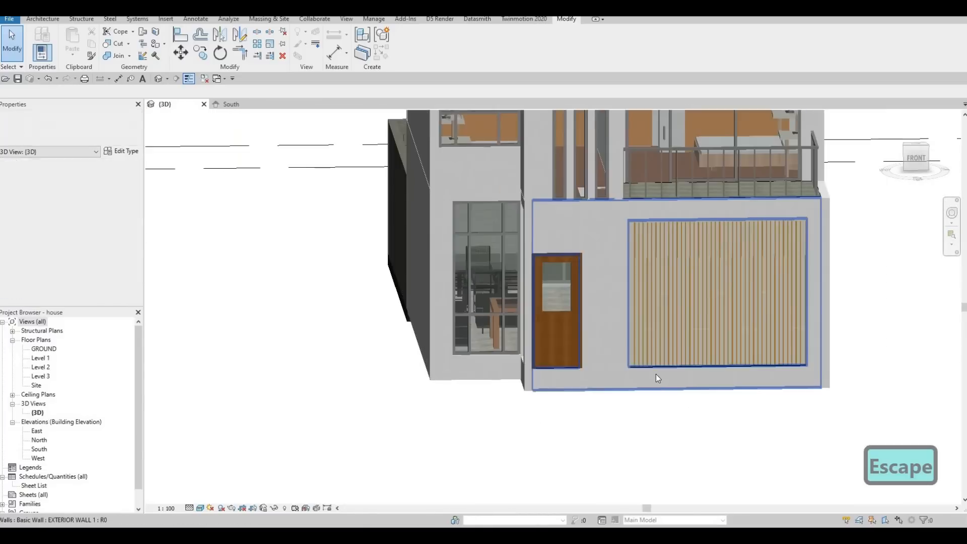
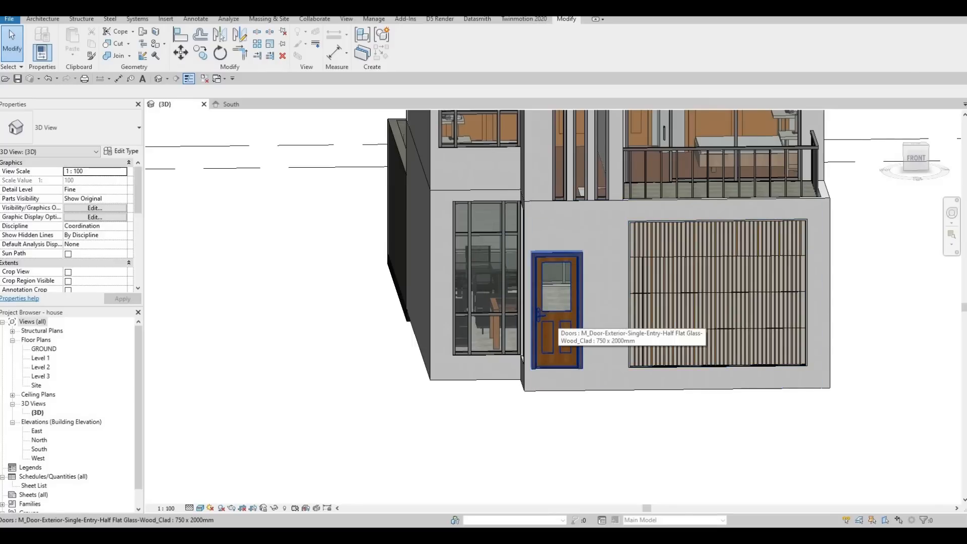
- Switch to Google Drive and download main door.rfa and Main Door.rfa from the All Extra Families folder
{"action": "key", "text": "F1"}
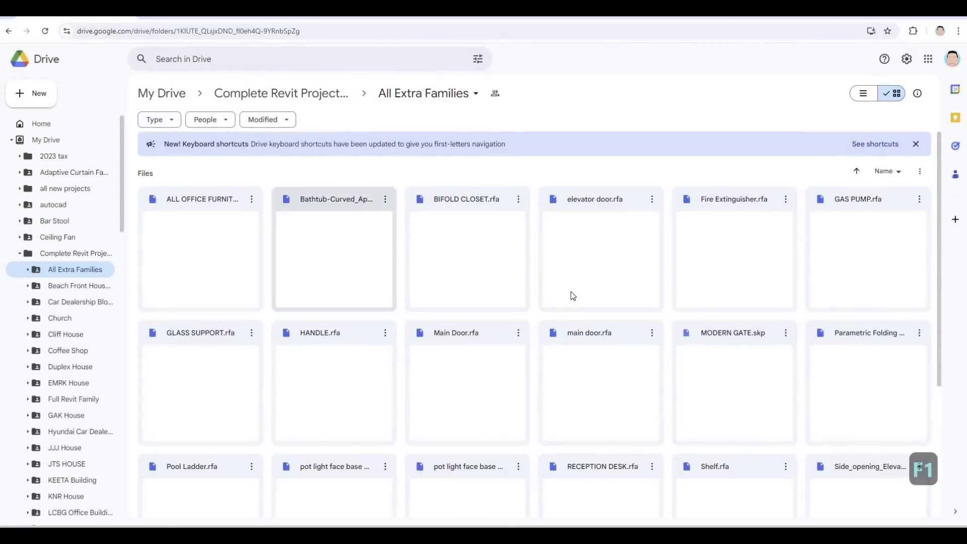
{"action": "scroll", "coordinate": [607, 282], "scroll_direction": "down", "scroll_amount": 1}
{"action": "scroll", "coordinate": [606, 281], "scroll_direction": "down", "scroll_amount": 3}
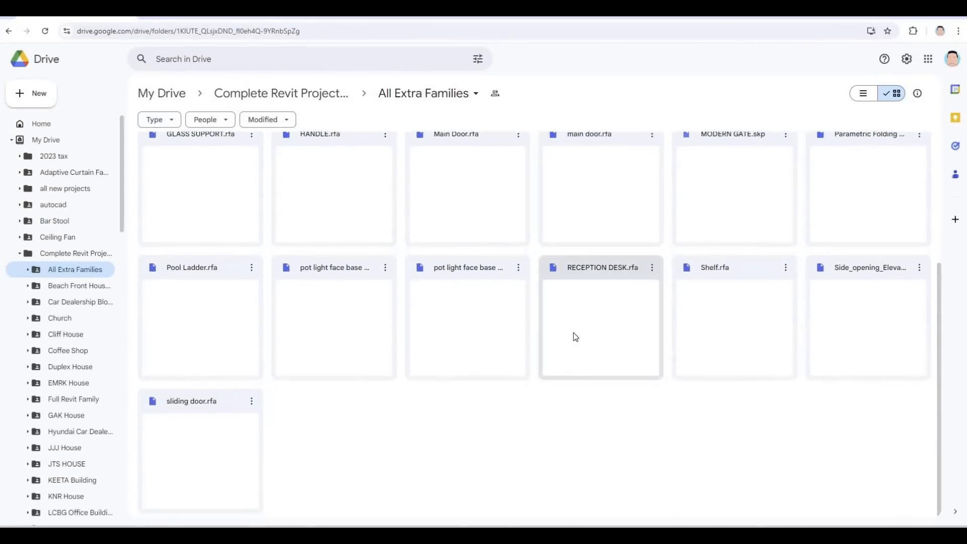
{"action": "scroll", "coordinate": [598, 328], "scroll_direction": "up", "scroll_amount": 1}
{"action": "scroll", "coordinate": [597, 327], "scroll_direction": "up", "scroll_amount": 1}
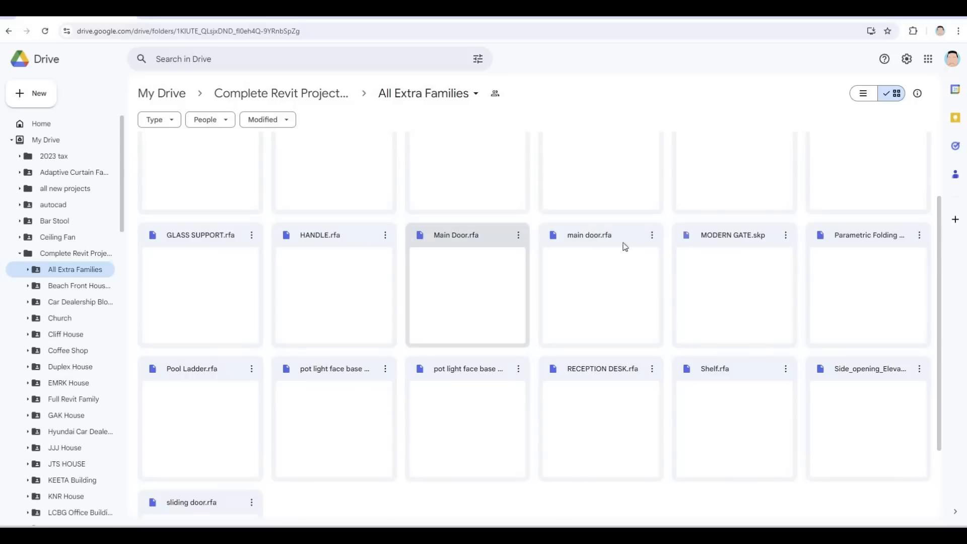
{"action": "left_click", "coordinate": [653, 237]}
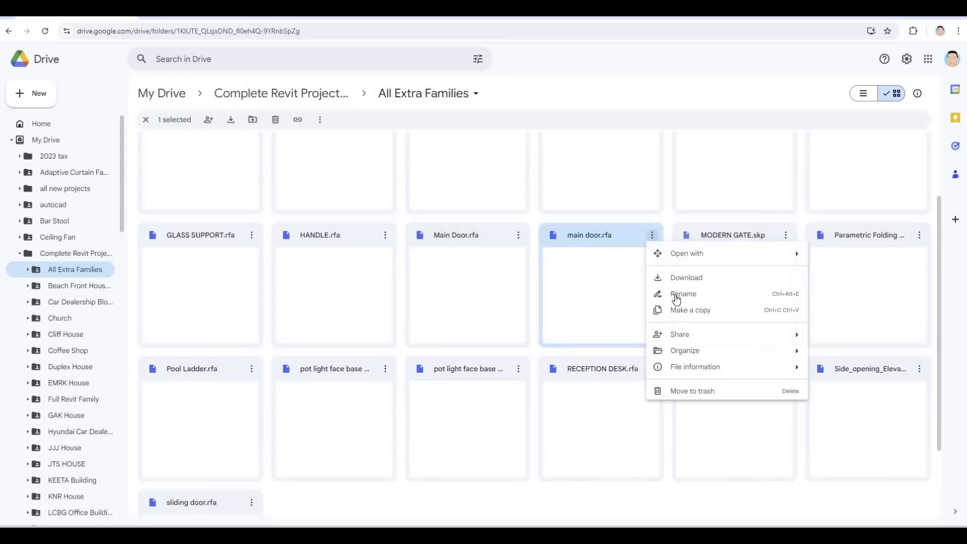
{"action": "left_click", "coordinate": [687, 278]}
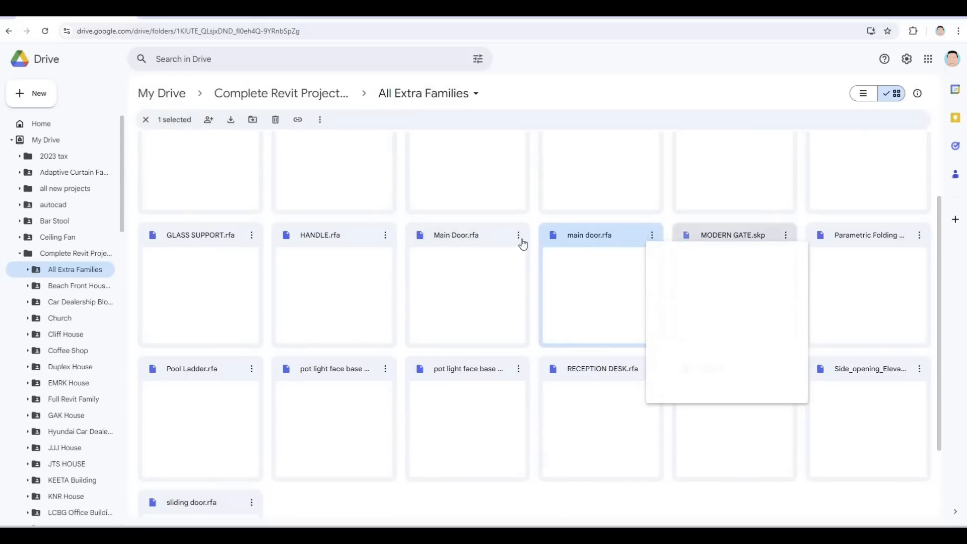
{"action": "left_click", "coordinate": [519, 237]}
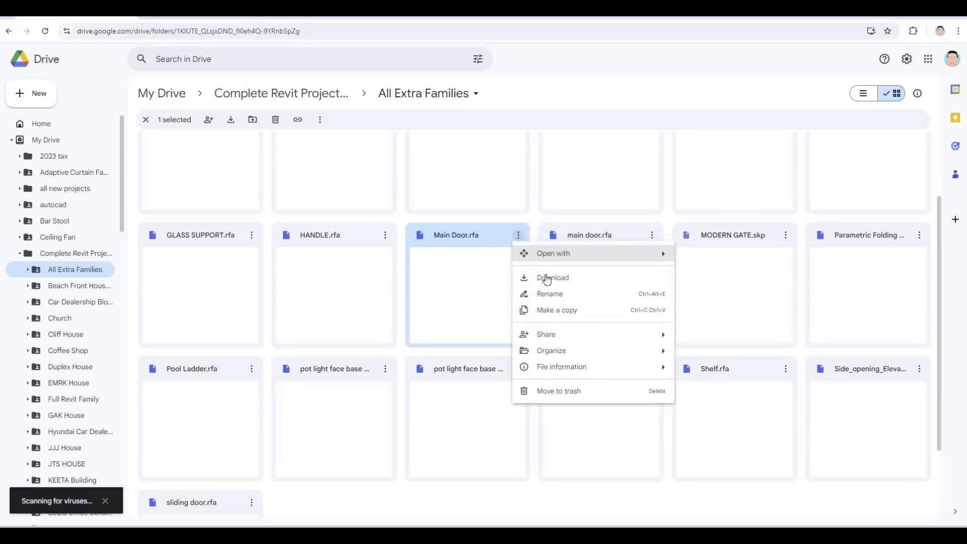
{"action": "left_click", "coordinate": [545, 278]}
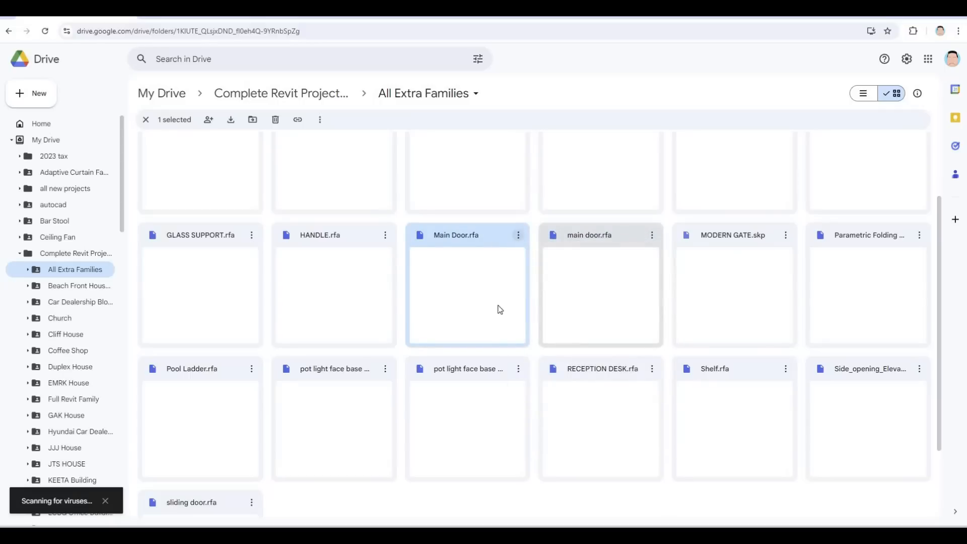
- Upload MODERN GARAGE DOOR.rfa to the All Extra Families folder and check it in the file list
{"action": "scroll", "coordinate": [497, 307], "scroll_direction": "down", "scroll_amount": 2}
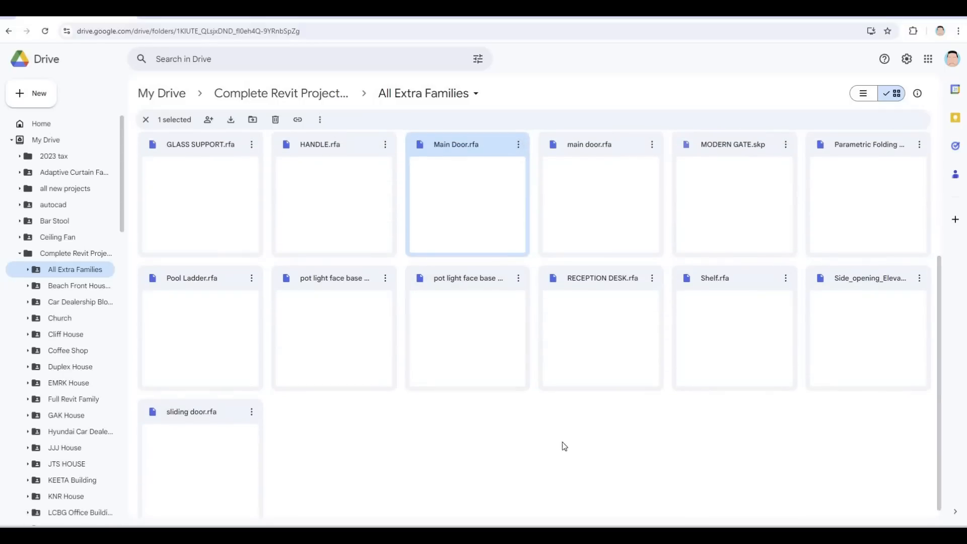
{"action": "left_click_drag", "start_coordinate": [964, 434], "coordinate": [525, 449]}
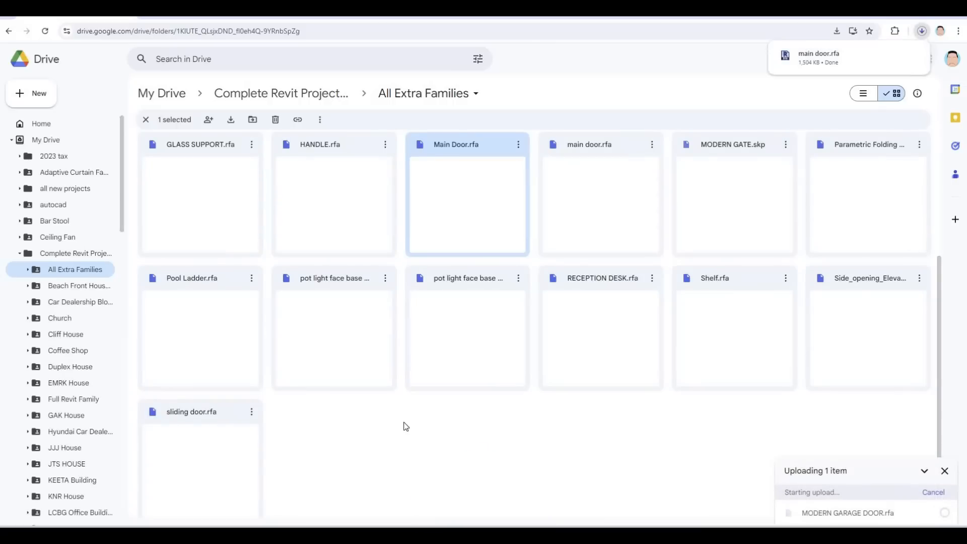
{"action": "scroll", "coordinate": [406, 427], "scroll_direction": "down", "scroll_amount": 1}
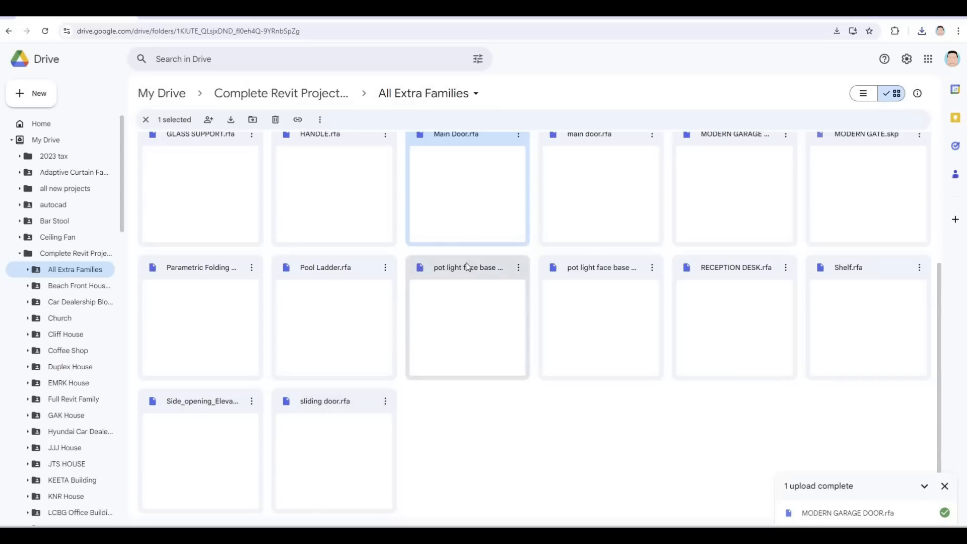
{"action": "scroll", "coordinate": [433, 311], "scroll_direction": "up", "scroll_amount": 2}
{"action": "scroll", "coordinate": [370, 382], "scroll_direction": "down", "scroll_amount": 2}
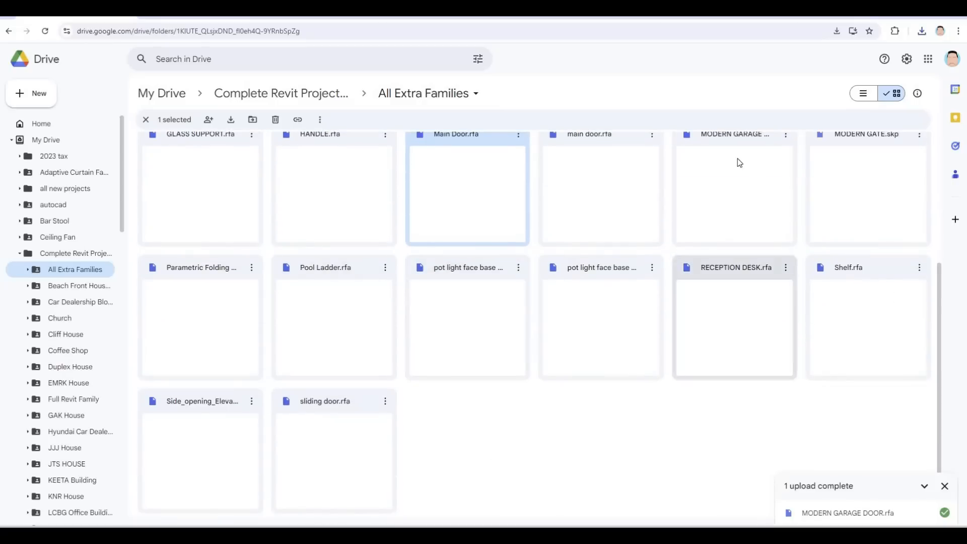
- Return to Revit, browse to the Downloads folder in File Explorer, and load the main door and Main Door (1) families into the house project
{"action": "left_click_drag", "start_coordinate": [700, 18], "coordinate": [966, 29]}
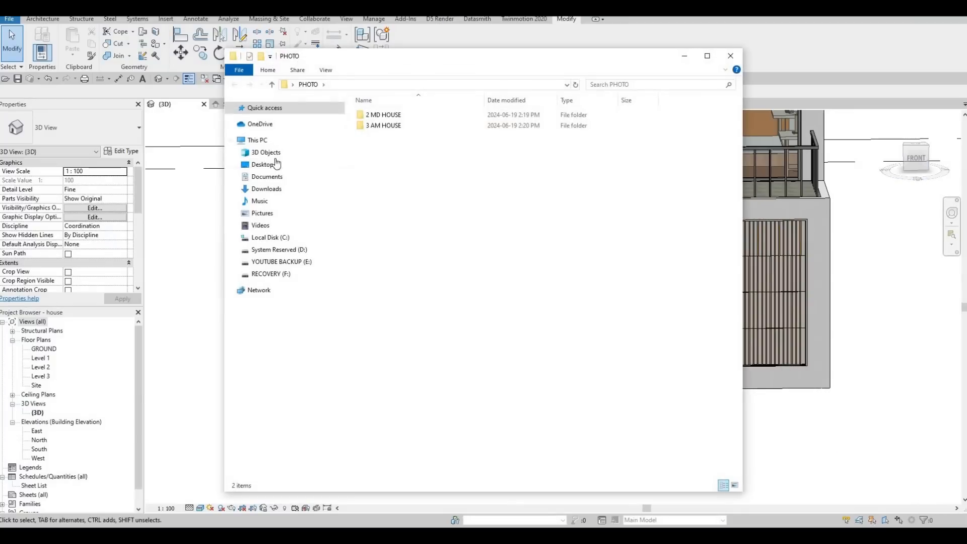
{"action": "left_click", "coordinate": [264, 165]}
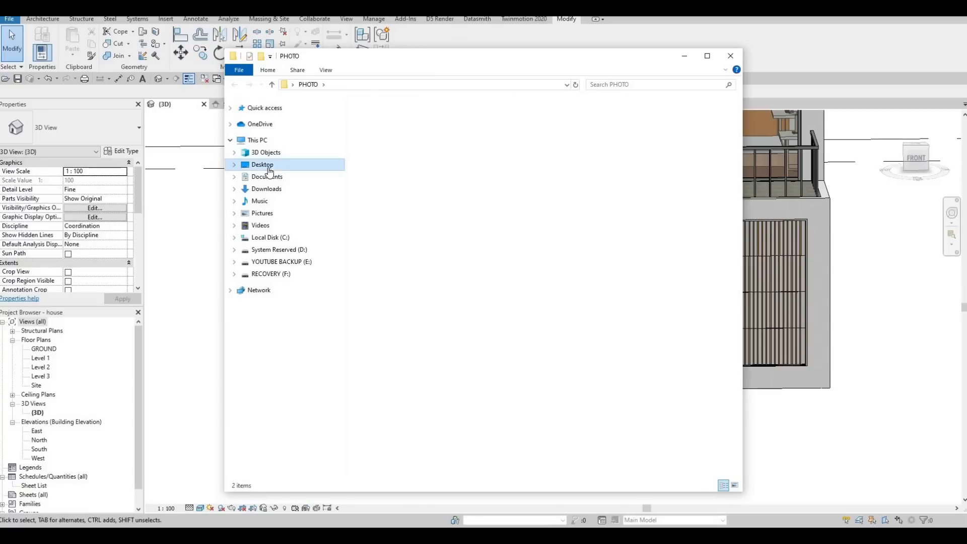
{"action": "left_click", "coordinate": [266, 189]}
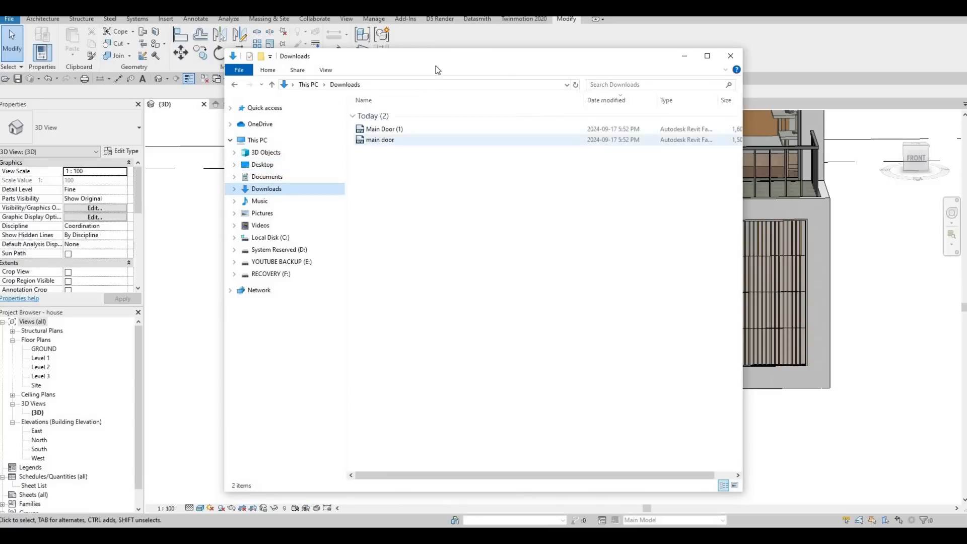
{"action": "left_click_drag", "start_coordinate": [403, 56], "coordinate": [966, 107]}
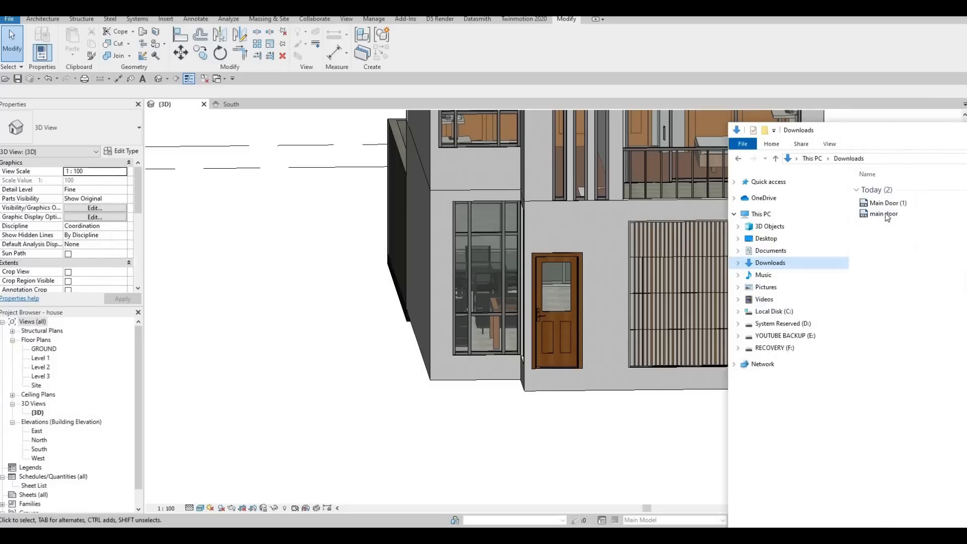
{"action": "left_click_drag", "start_coordinate": [877, 214], "coordinate": [603, 279]}
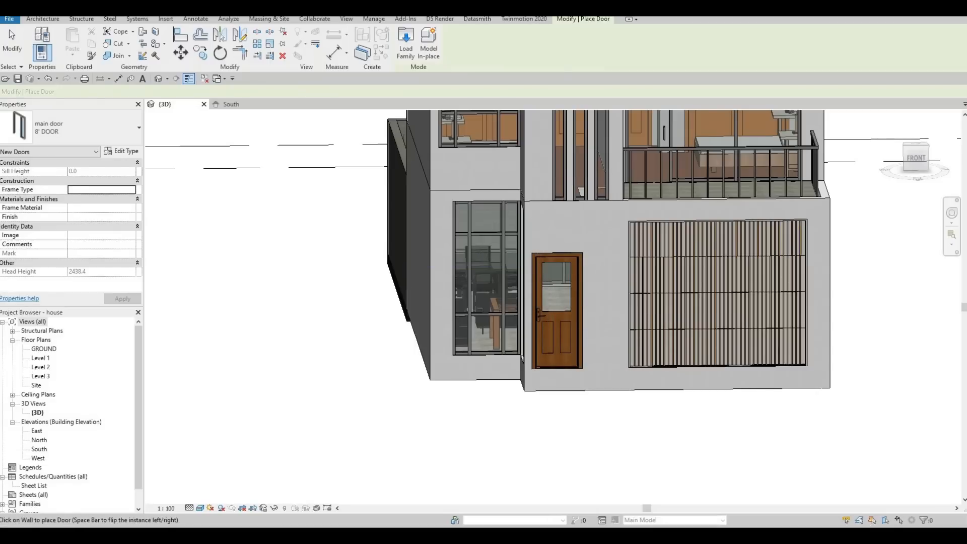
{"action": "key", "text": "Escape"}
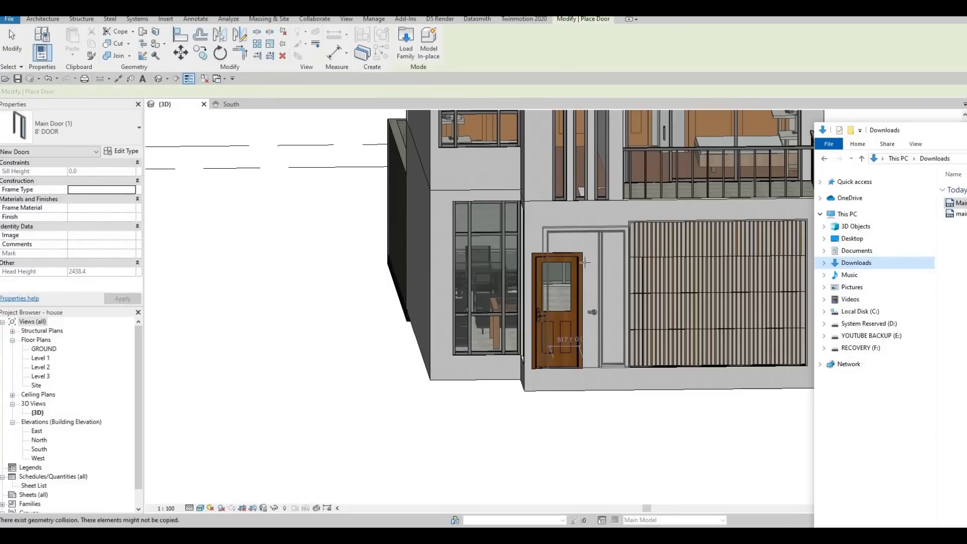
- Place a Main Door (1) 8' DOOR in the front wall over the existing wood entry door, and end door placement
{"action": "left_click", "coordinate": [584, 262]}
{"action": "key", "text": "Escape"}
{"action": "key", "text": "Escape"}
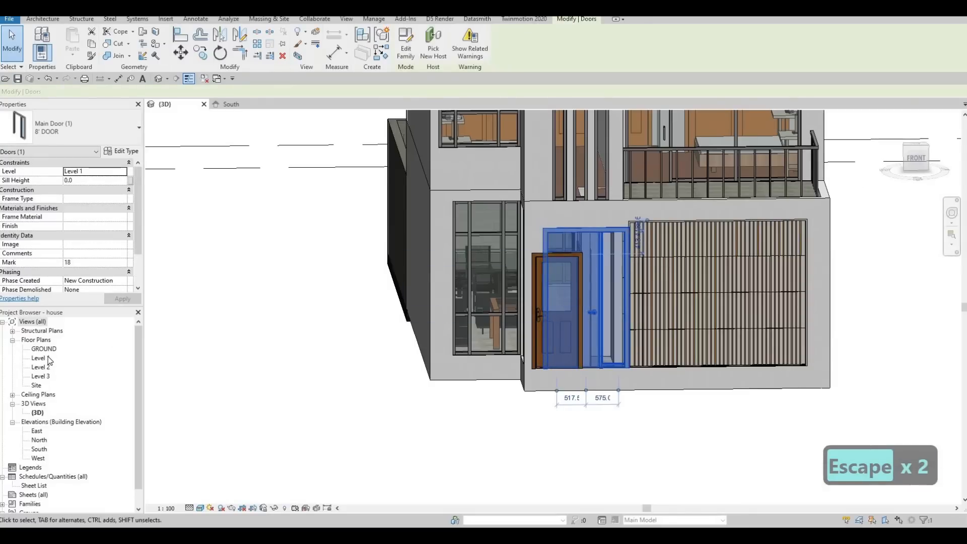
- In the Level 1 floor plan, delete the old entry door overlapping the new Main Door at the foyer
{"action": "double_click", "coordinate": [40, 358]}
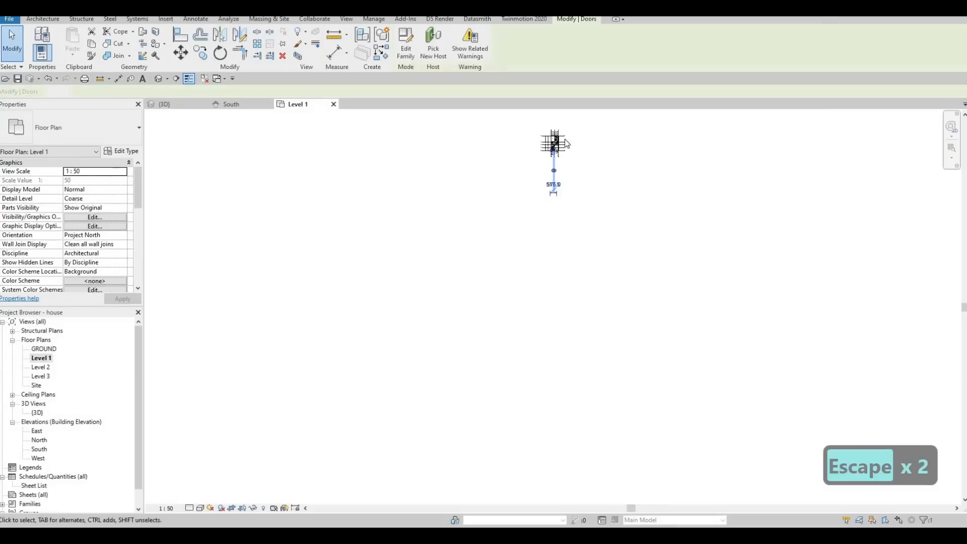
{"action": "scroll", "coordinate": [495, 185], "scroll_direction": "up", "scroll_amount": 10}
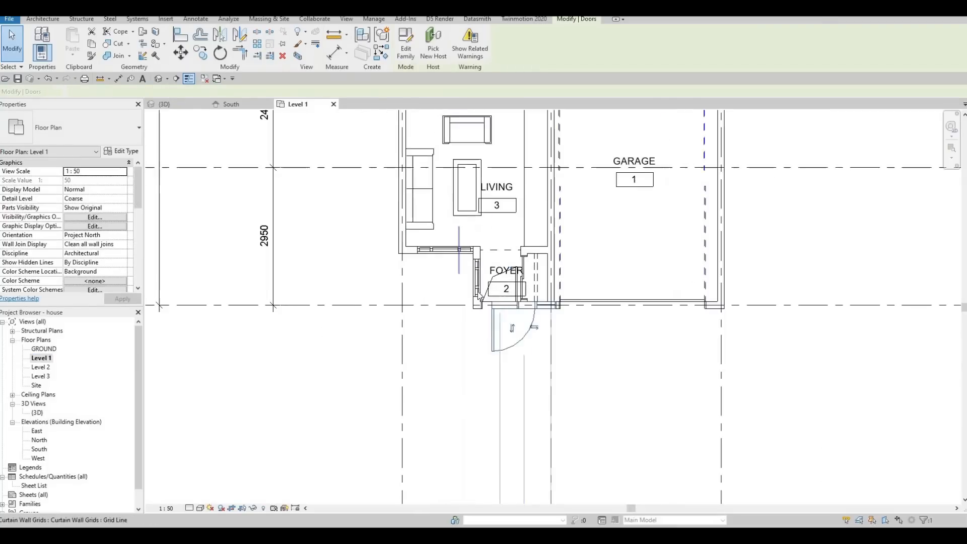
{"action": "key", "text": "Escape"}
{"action": "key", "text": "Escape"}
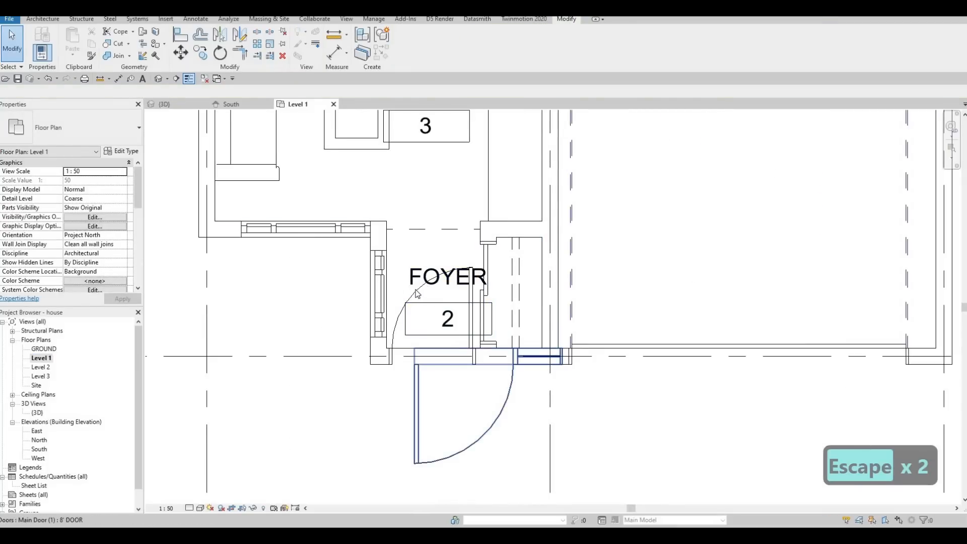
{"action": "left_click", "coordinate": [401, 325]}
{"action": "key", "text": "Delete"}
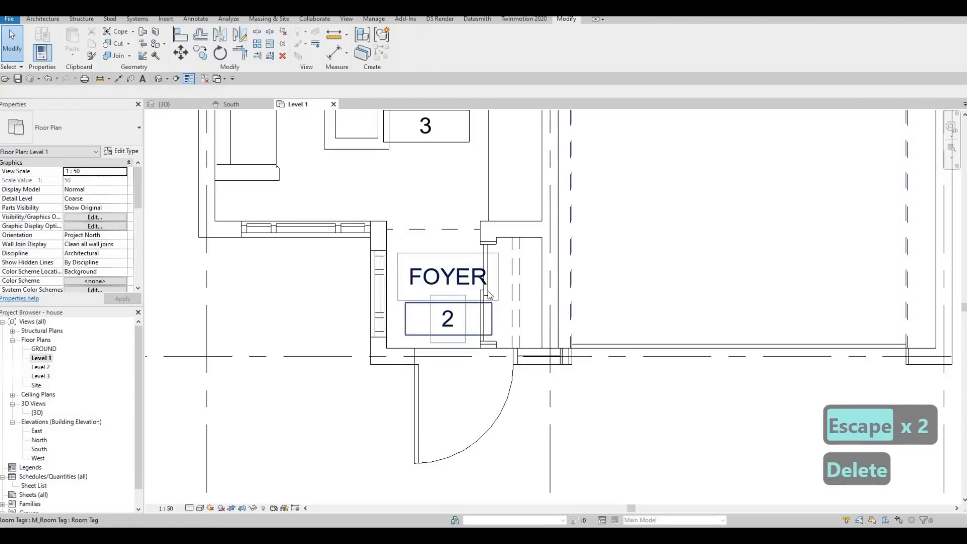
- Delete the double sliding door beside the foyer and the short interior wall at the closet's inner end
{"action": "scroll", "coordinate": [489, 295], "scroll_direction": "down", "scroll_amount": 2}
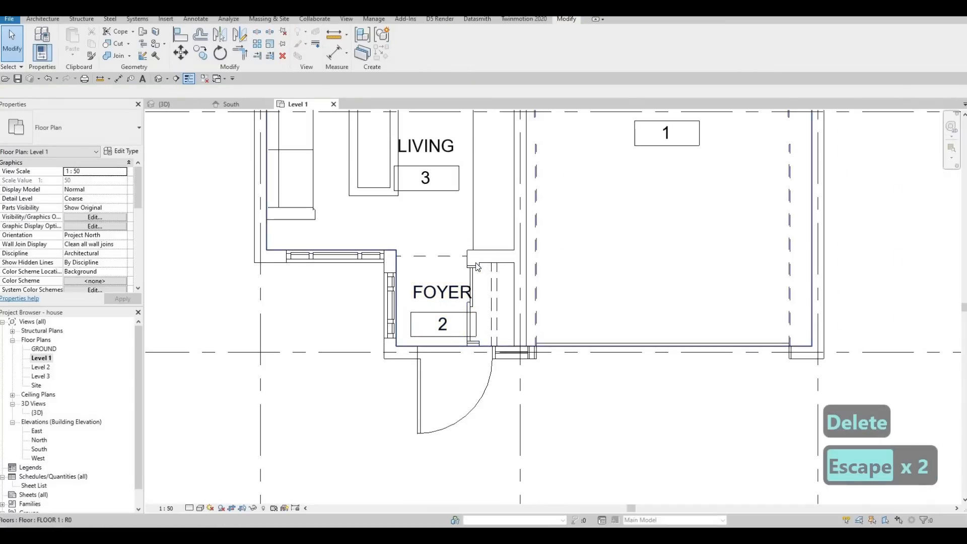
{"action": "left_click", "coordinate": [478, 268]}
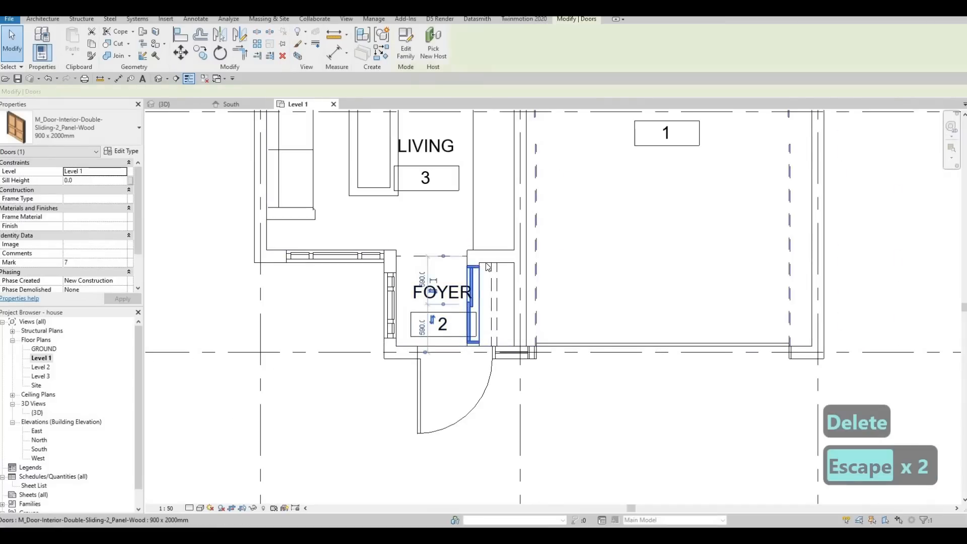
{"action": "key", "text": "Delete"}
{"action": "left_click", "coordinate": [485, 269]}
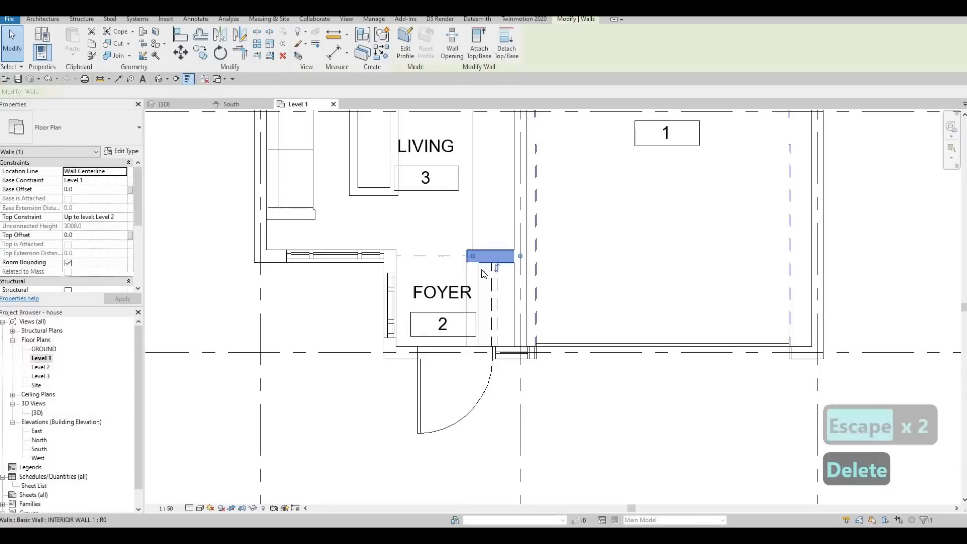
{"action": "key", "text": "Delete"}
- Try to delete the closet's remaining interior wall together with the redundant room, and undo the deletion
{"action": "left_click", "coordinate": [491, 277]}
{"action": "key", "text": "Delete"}
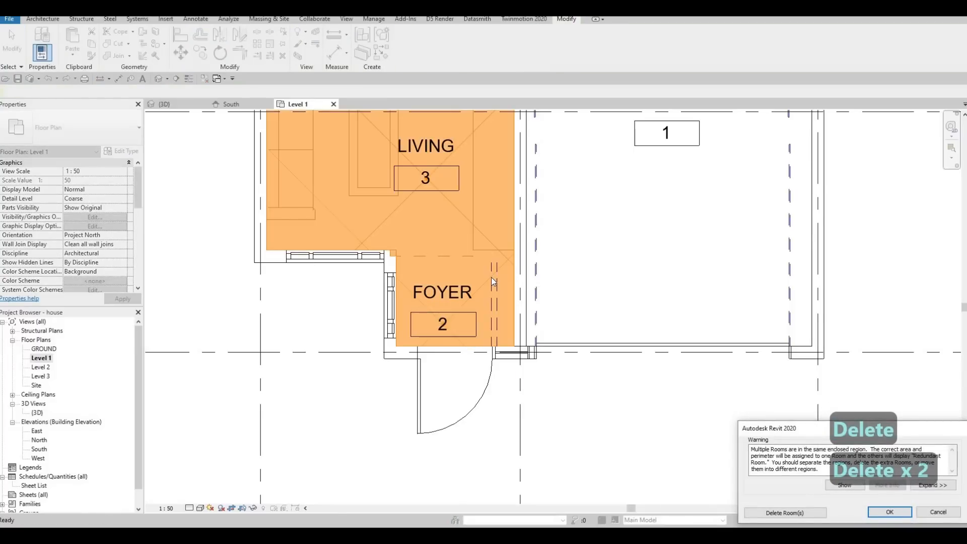
{"action": "key", "text": "Escape"}
{"action": "left_click", "coordinate": [478, 276]}
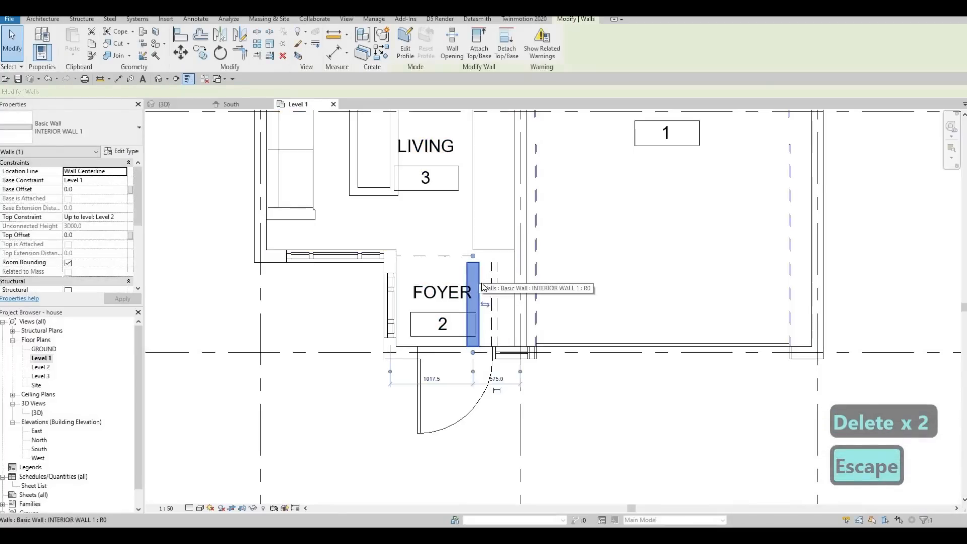
{"action": "key", "text": "Delete"}
{"action": "left_click", "coordinate": [786, 512]}
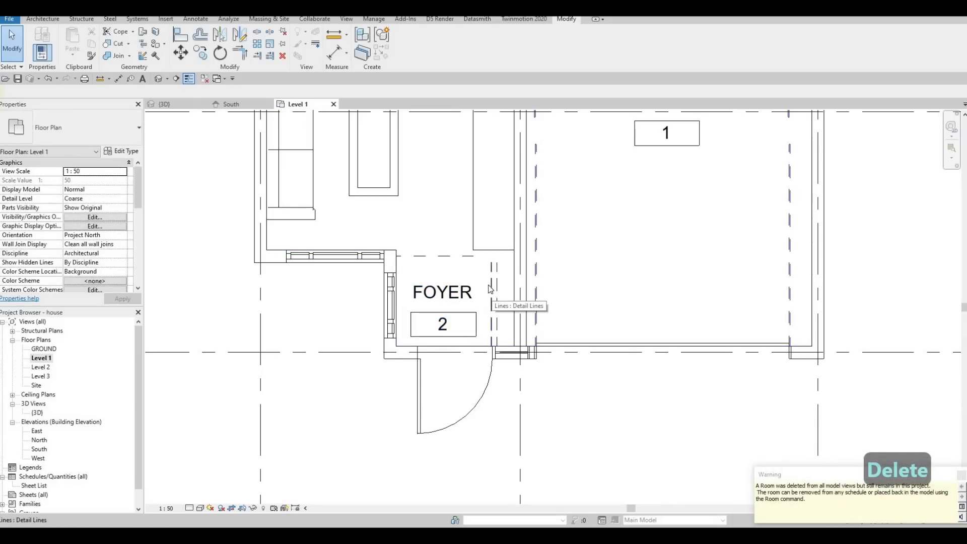
{"action": "key", "text": "ctrl+z"}
{"action": "key", "text": "Escape"}
- Try to draw another room separation line from the end of the existing one between the foyer and living room
{"action": "left_click", "coordinate": [460, 257]}
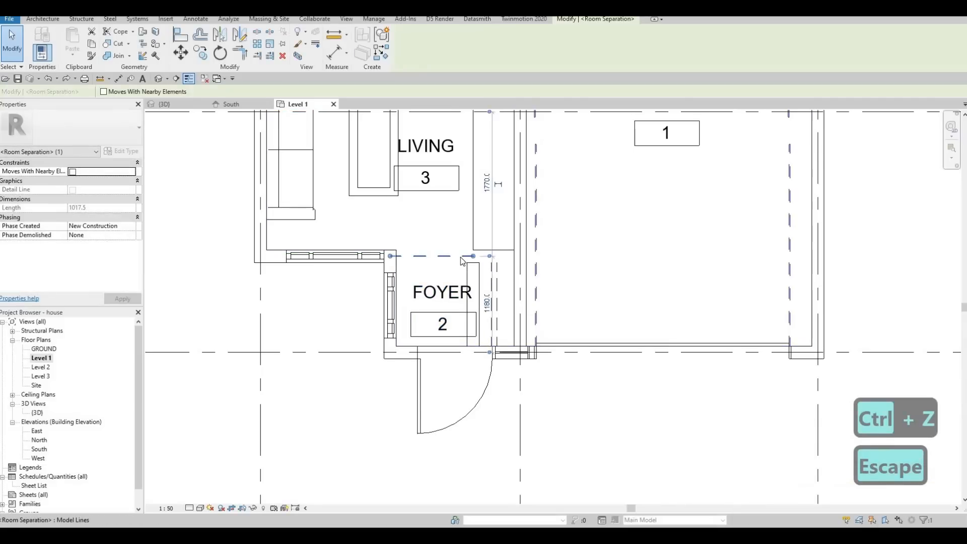
{"action": "key", "text": "c"}
{"action": "key", "text": "s"}
{"action": "left_click", "coordinate": [473, 256]}
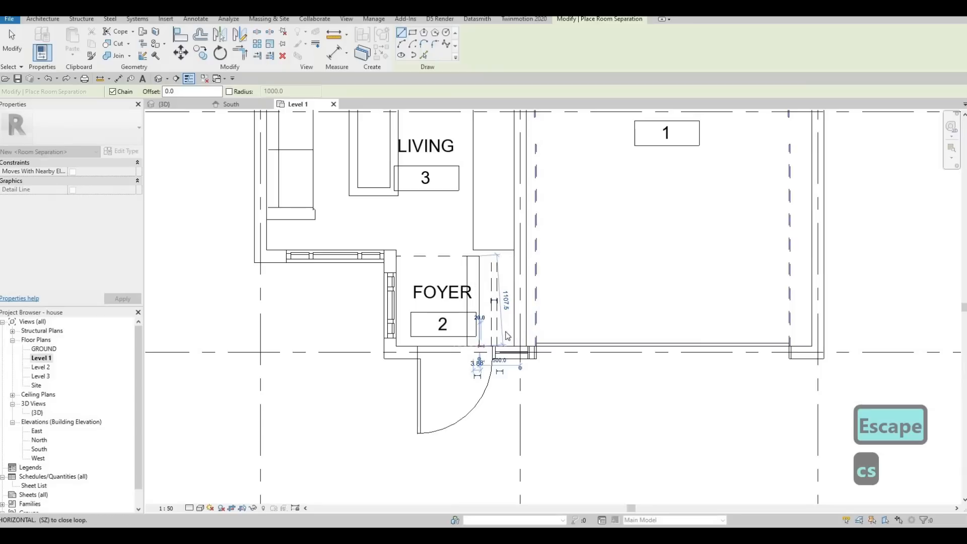
{"action": "key", "text": "ctrl+z"}
{"action": "key", "text": "Escape"}
{"action": "key", "text": "Escape"}
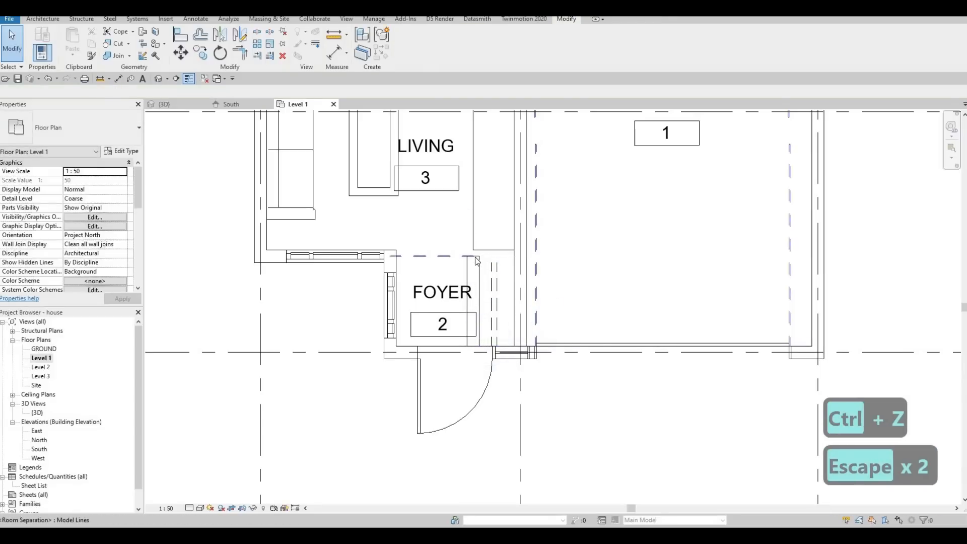
- Extend the room separation line between the foyer and living room to the garage wall
{"action": "left_click", "coordinate": [476, 257]}
{"action": "left_click_drag", "start_coordinate": [473, 256], "coordinate": [517, 256]}
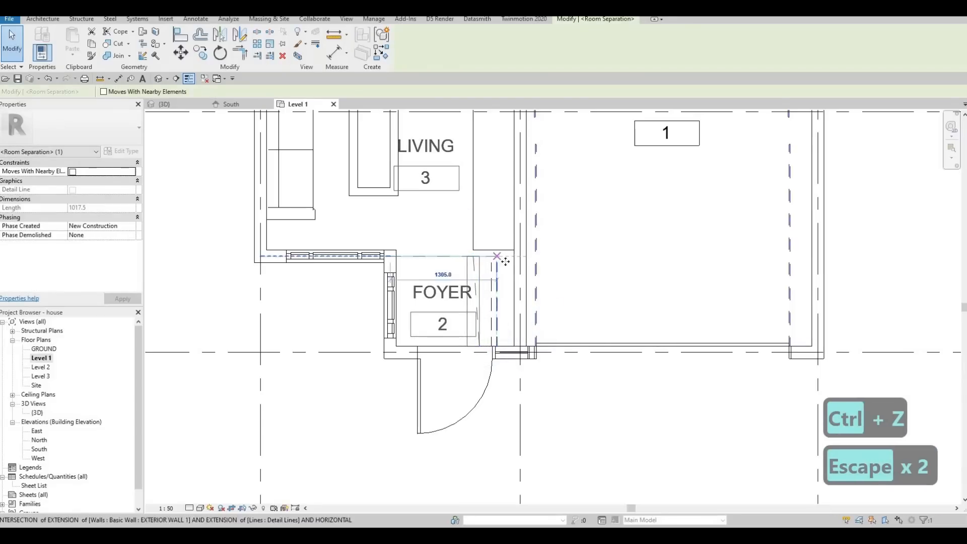
{"action": "key", "text": "Escape"}
- Delete the remaining interior wall beside the foyer and the slanted room separation line in its place
{"action": "left_click", "coordinate": [475, 266]}
{"action": "key", "text": "Delete"}
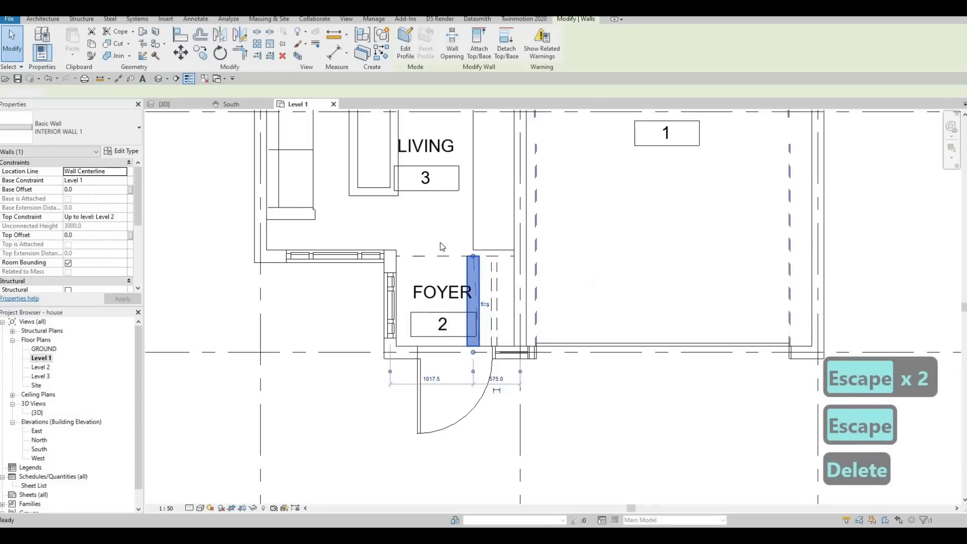
{"action": "left_click", "coordinate": [475, 269]}
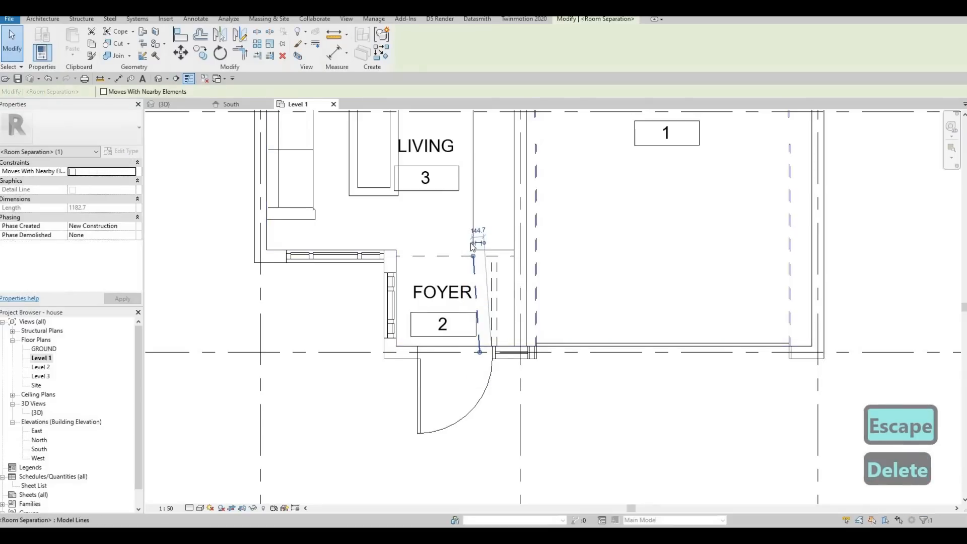
{"action": "key", "text": "Delete"}
- Delete the two dashed detail lines between the foyer tag and the garage wall
{"action": "middle_click_drag", "start_coordinate": [459, 263], "coordinate": [458, 293]}
{"action": "scroll", "coordinate": [448, 226], "scroll_direction": "down", "scroll_amount": 1}
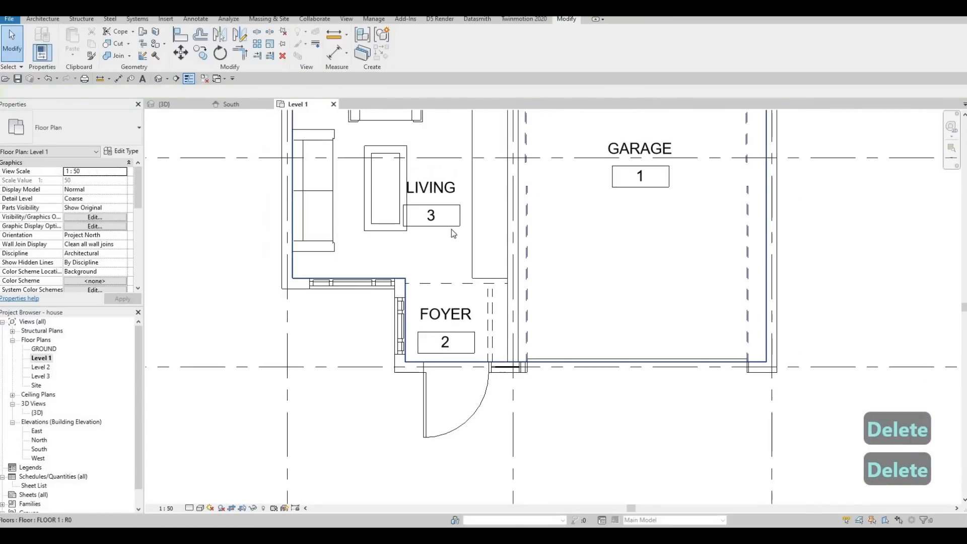
{"action": "middle_click_drag", "start_coordinate": [485, 262], "coordinate": [473, 174]}
{"action": "scroll", "coordinate": [478, 208], "scroll_direction": "up", "scroll_amount": 4}
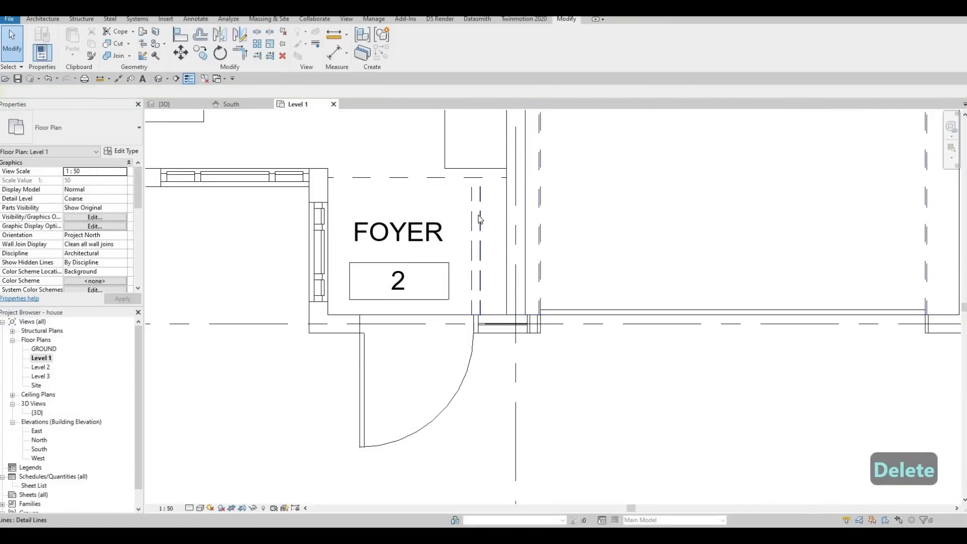
{"action": "left_click", "coordinate": [479, 219]}
{"action": "key", "text": "Delete"}
{"action": "left_click", "coordinate": [473, 216]}
{"action": "key", "text": "Delete"}
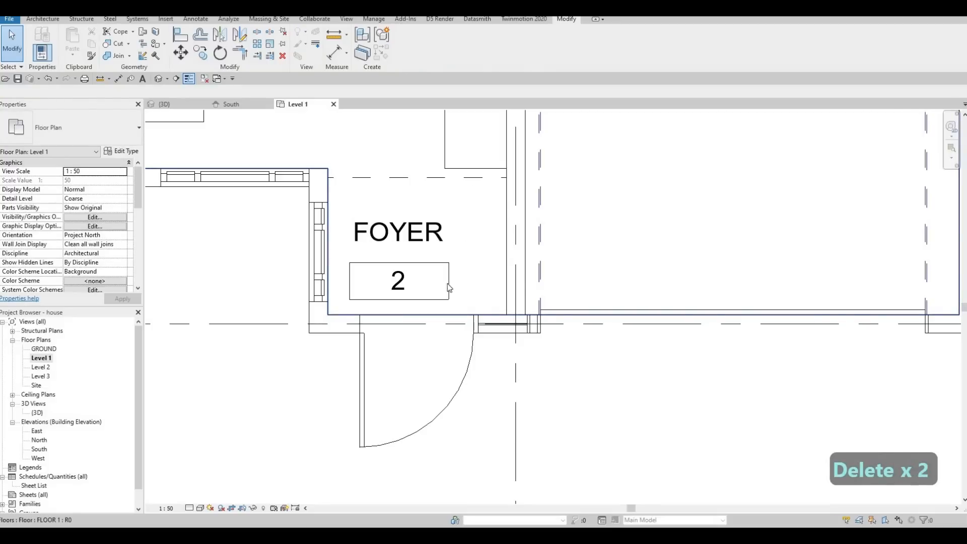
{"action": "scroll", "coordinate": [456, 270], "scroll_direction": "down", "scroll_amount": 1}
{"action": "scroll", "coordinate": [442, 312], "scroll_direction": "up", "scroll_amount": 1}
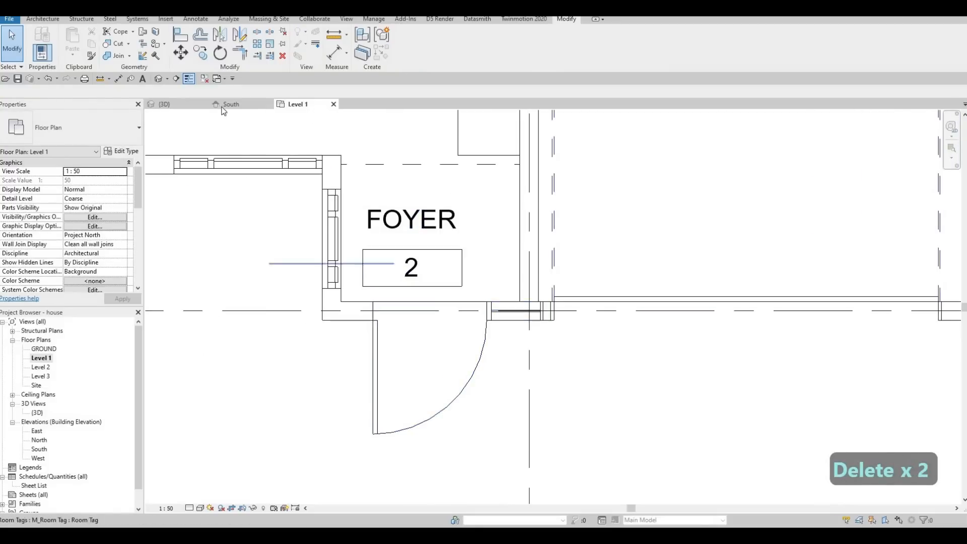
- In the 3D view, shift the Main Door (1) about 200 mm along the front wall, away from the garage door
{"action": "left_click", "coordinate": [168, 103]}
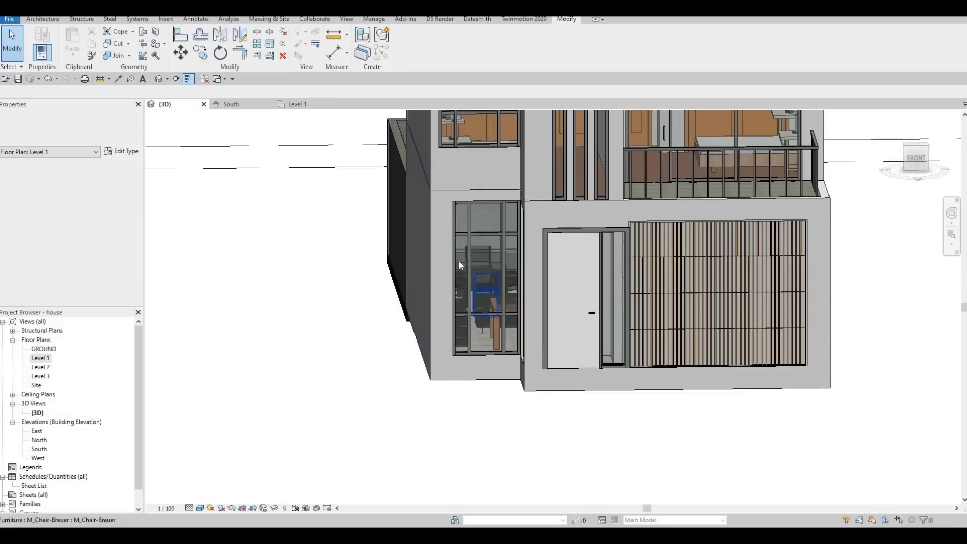
{"action": "scroll", "coordinate": [458, 261], "scroll_direction": "up", "scroll_amount": 3}
{"action": "left_click", "coordinate": [459, 263]}
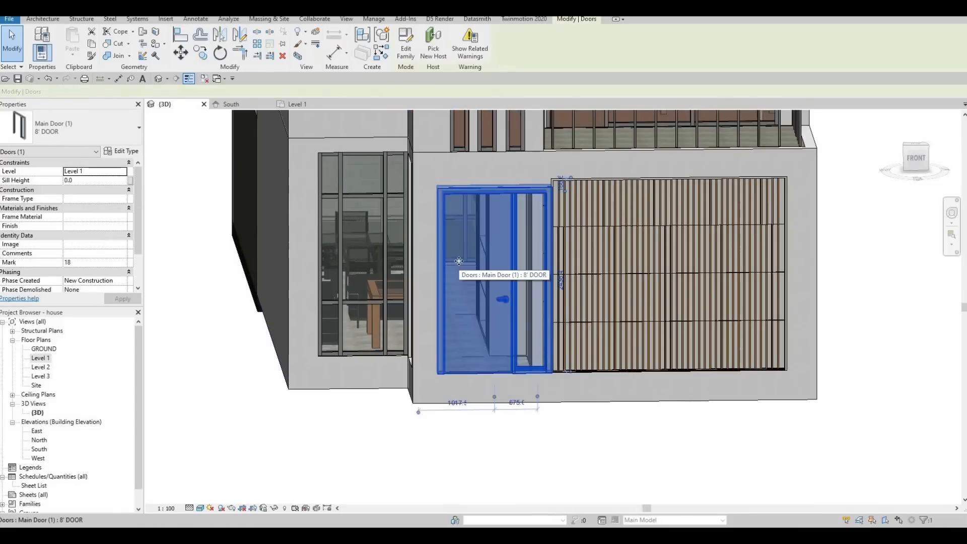
{"action": "key", "text": "Left"}
{"action": "key", "text": "Left"}
{"action": "key", "text": "Left"}
{"action": "key", "text": "Left"}
{"action": "key", "text": "Left"}
{"action": "key", "text": "Left"}
{"action": "key", "text": "Left"}
{"action": "key", "text": "Left"}
{"action": "key", "text": "Left"}
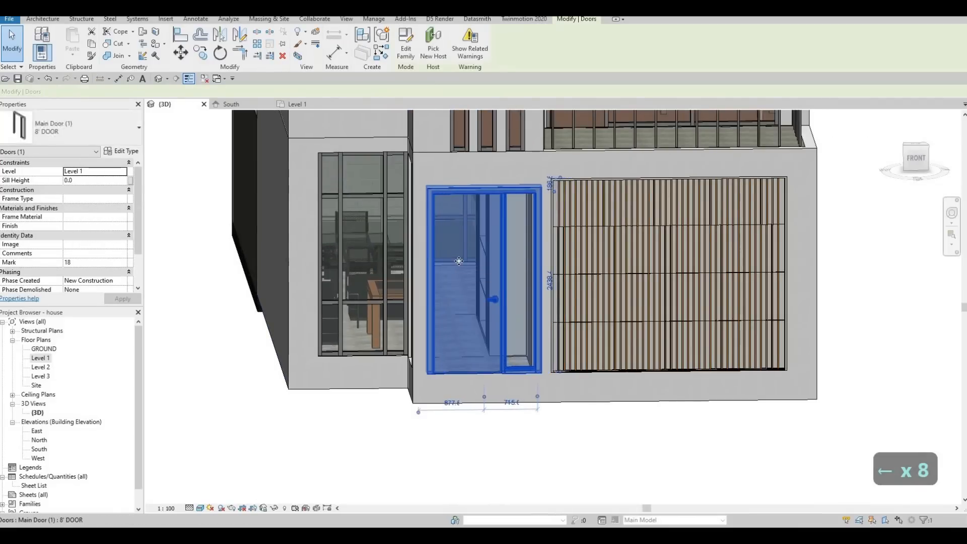
{"action": "key", "text": "Left"}
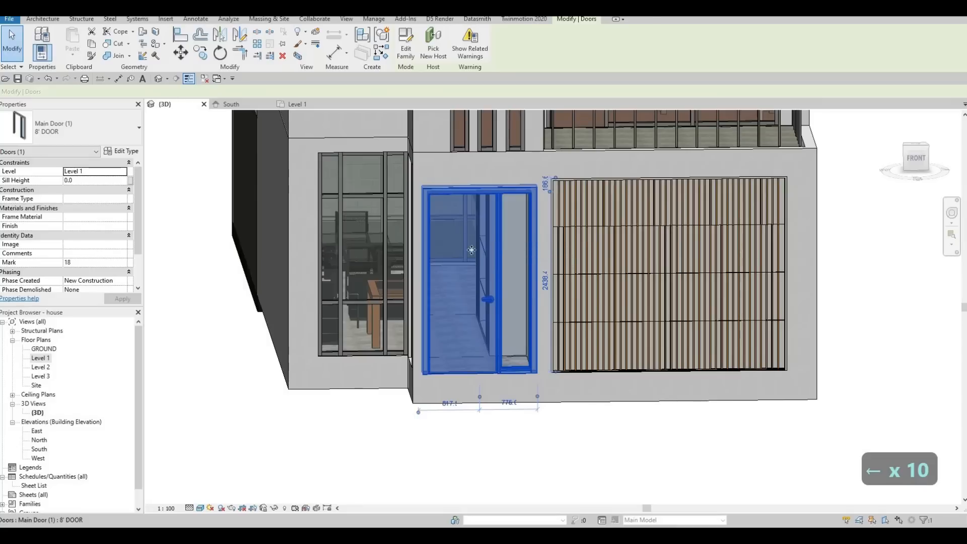
- In the Level 1 floor plan, shift the foyer's windowed exterior wall about 200 mm outward toward grid line 1
{"action": "double_click", "coordinate": [40, 358]}
{"action": "scroll", "coordinate": [413, 257], "scroll_direction": "up", "scroll_amount": 2}
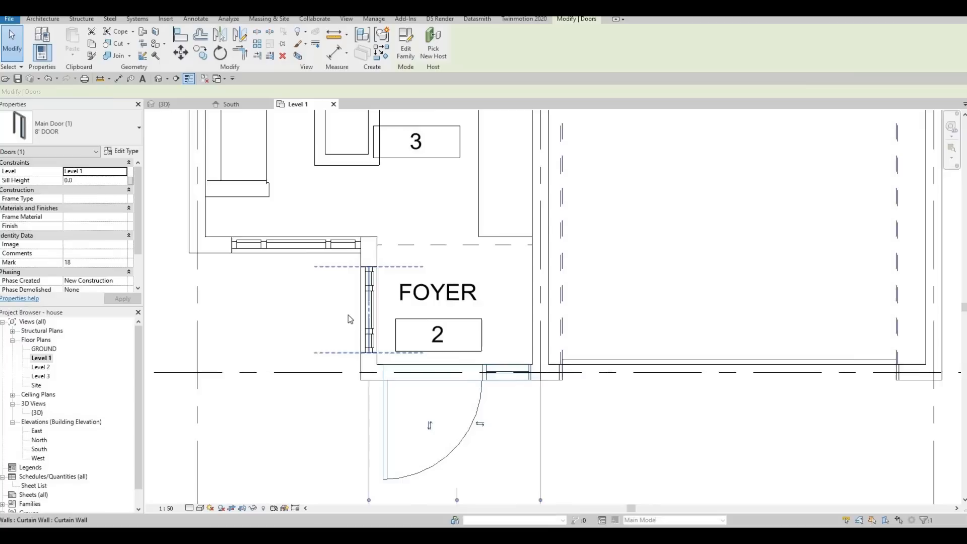
{"action": "scroll", "coordinate": [355, 319], "scroll_direction": "up", "scroll_amount": 2}
{"action": "key", "text": "Escape"}
{"action": "scroll", "coordinate": [355, 302], "scroll_direction": "down", "scroll_amount": 1}
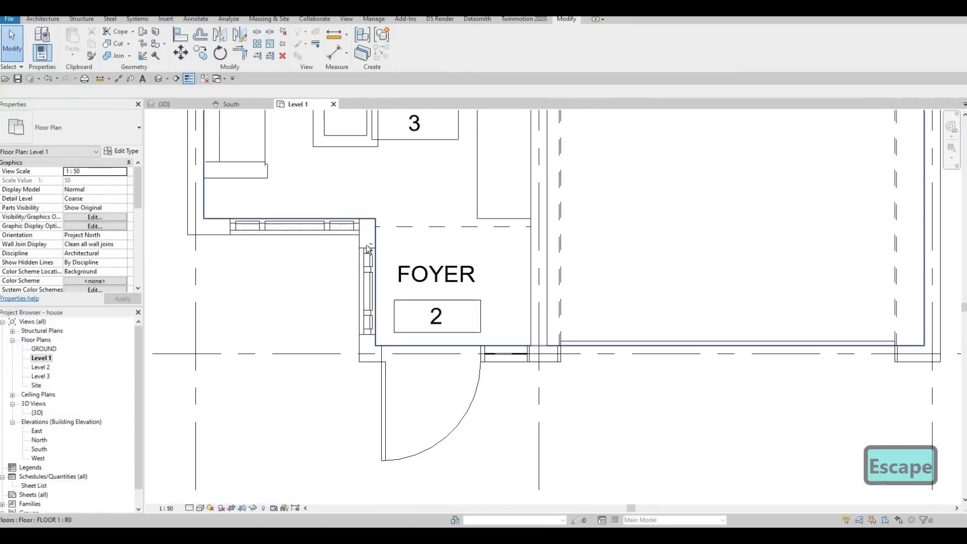
{"action": "key", "text": "Escape"}
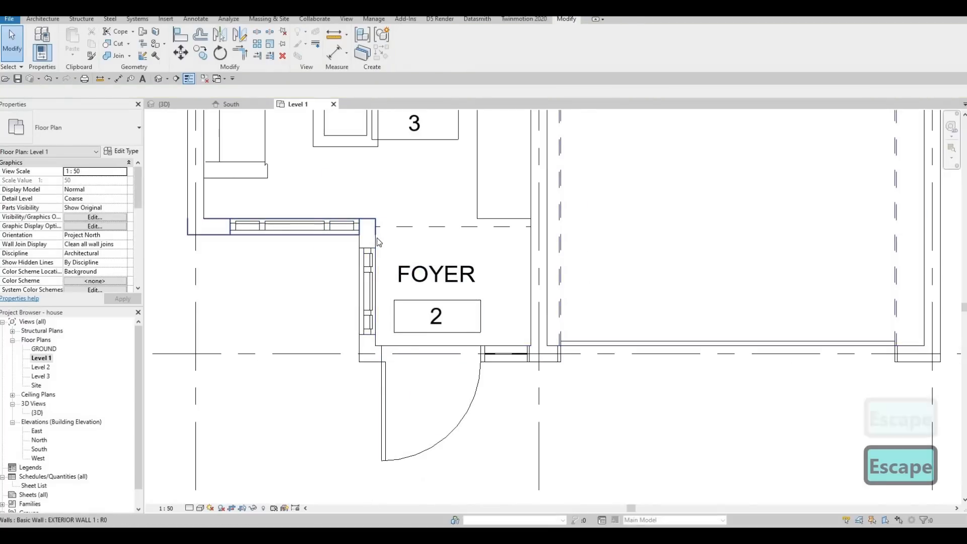
{"action": "left_click", "coordinate": [377, 236]}
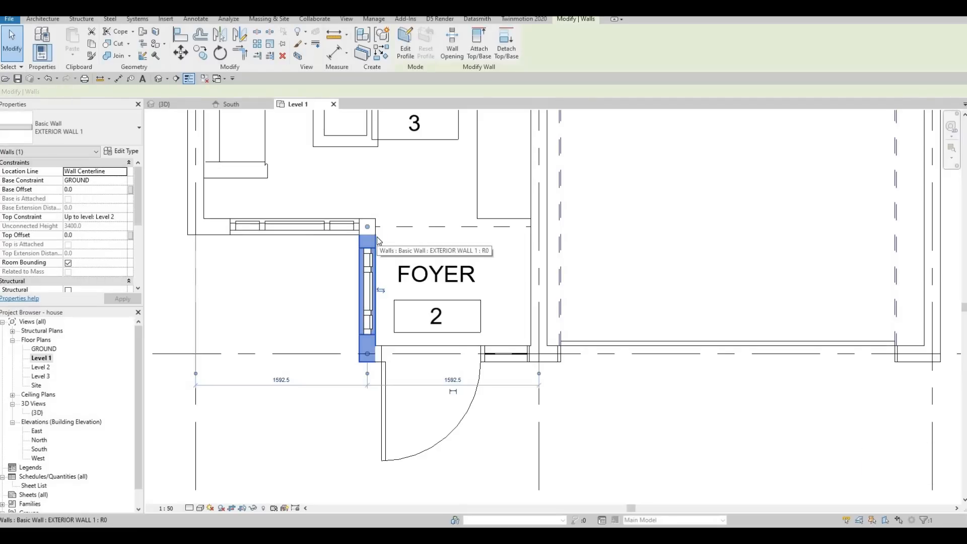
{"action": "key", "text": "Left"}
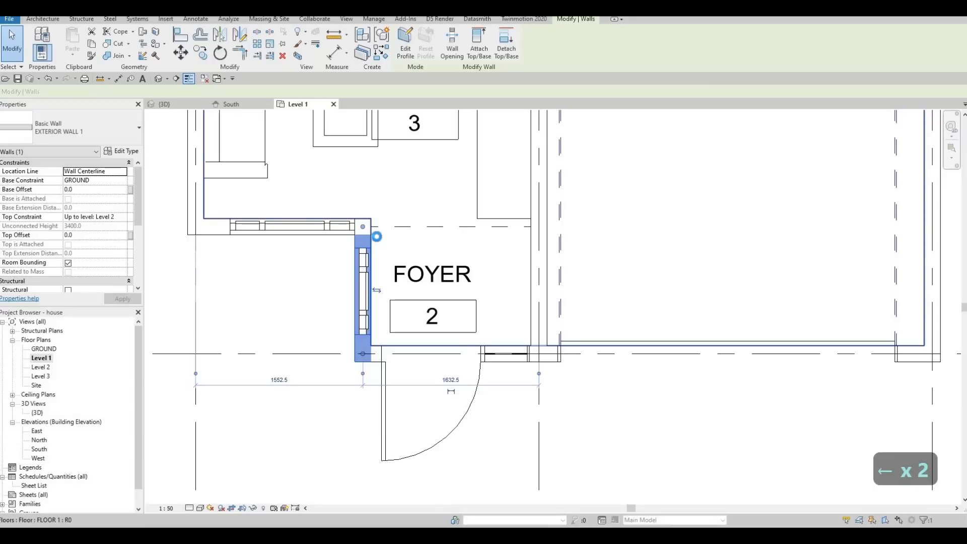
{"action": "key", "text": "Left"}
{"action": "key", "text": "Left"}
{"action": "key", "text": "Left"}
{"action": "key", "text": "Left"}
{"action": "key", "text": "Left"}
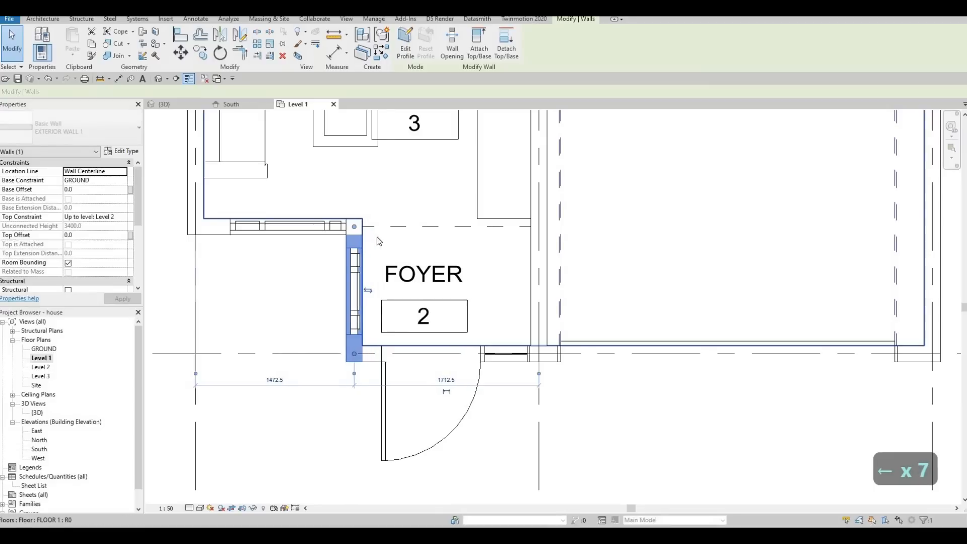
{"action": "key", "text": "Left"}
{"action": "key", "text": "Left"}
{"action": "key", "text": "Left"}
{"action": "key", "text": "Left"}
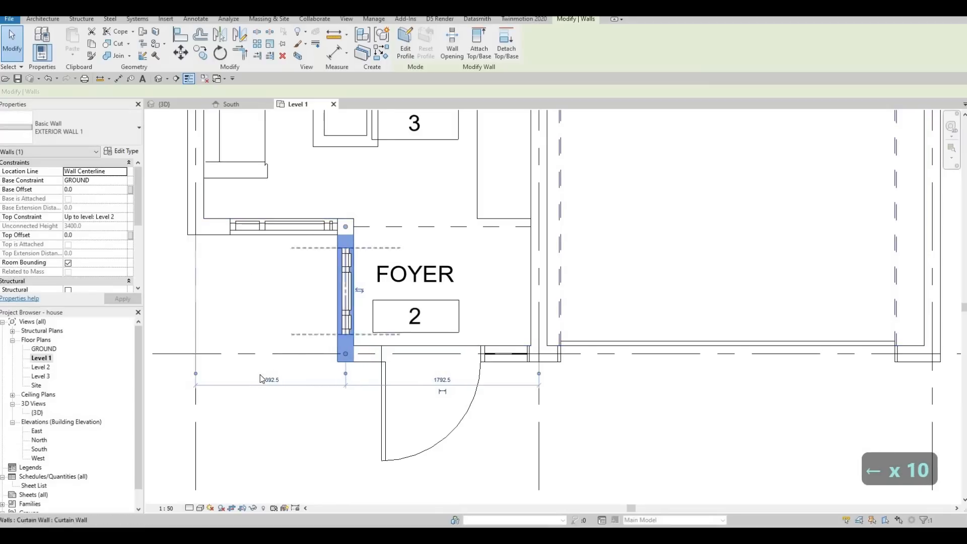
- Set the distance from grid line 1 to the foyer's exterior wall to 1400 mm and clear the selection
{"action": "left_click", "coordinate": [271, 380]}
{"action": "type", "text": "1"}
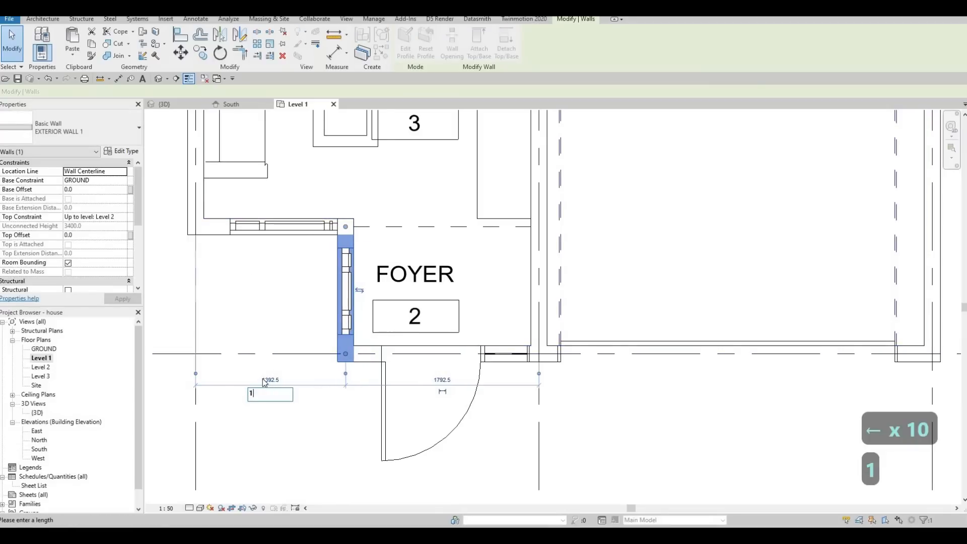
{"action": "type", "text": "400"}
{"action": "key", "text": "Return"}
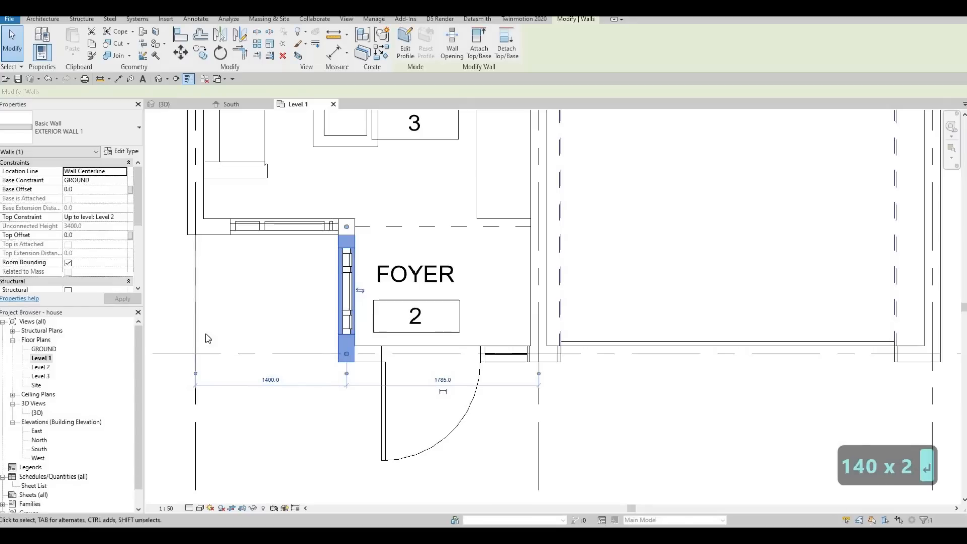
{"action": "scroll", "coordinate": [207, 337], "scroll_direction": "down", "scroll_amount": 1}
{"action": "scroll", "coordinate": [268, 266], "scroll_direction": "down", "scroll_amount": 5}
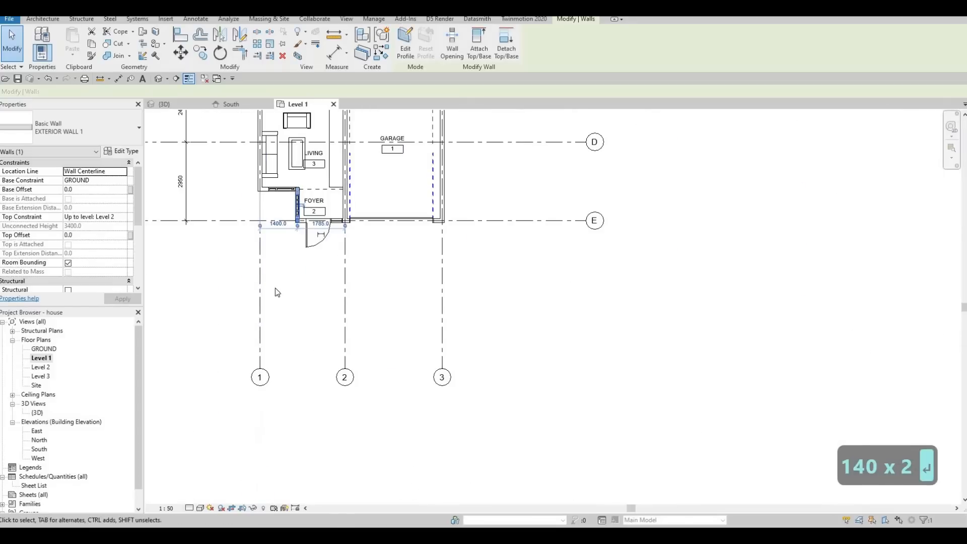
{"action": "scroll", "coordinate": [270, 301], "scroll_direction": "up", "scroll_amount": 3}
{"action": "scroll", "coordinate": [270, 305], "scroll_direction": "up", "scroll_amount": 2}
{"action": "key", "text": "Escape"}
{"action": "key", "text": "Escape"}
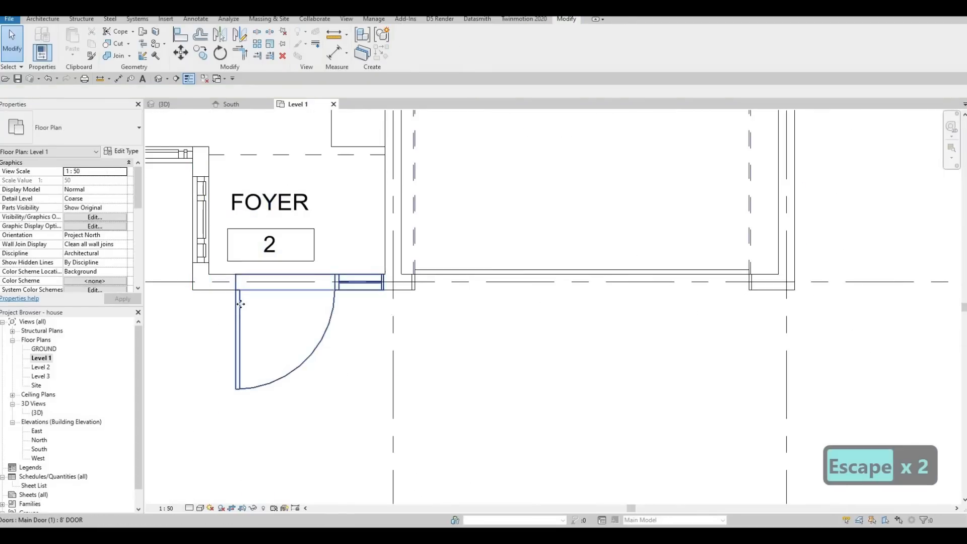
- Shift the main door along the foyer's front wall until its centre is about 965 mm from the garage-side grid line, and check the South elevation
{"action": "left_click", "coordinate": [221, 306]}
{"action": "left_click_drag", "start_coordinate": [221, 308], "coordinate": [279, 130]}
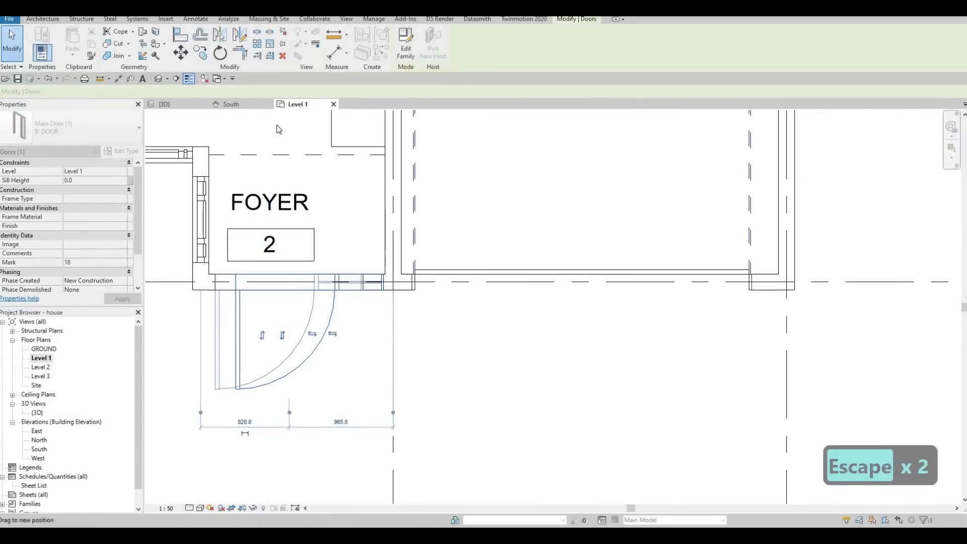
{"action": "key", "text": "Escape"}
{"action": "key", "text": "Escape"}
{"action": "left_click", "coordinate": [239, 102]}
{"action": "key", "text": "Escape"}
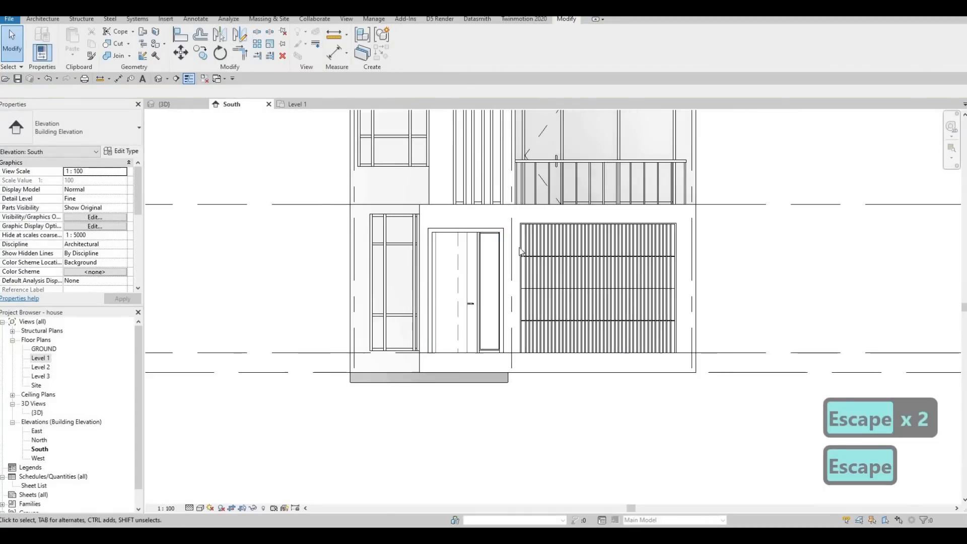
- In the 3D view, align the upper storey's side exterior wall with the outer face of the foyer's windowed wall below
{"action": "left_click", "coordinate": [181, 105]}
{"action": "middle_click_drag", "start_coordinate": [373, 277], "coordinate": [604, 347], "text": "shift"}
{"action": "middle_click_drag", "start_coordinate": [605, 347], "coordinate": [438, 314]}
{"action": "scroll", "coordinate": [438, 312], "scroll_direction": "down", "scroll_amount": 4}
{"action": "middle_click_drag", "start_coordinate": [446, 254], "coordinate": [434, 258], "text": "shift"}
{"action": "scroll", "coordinate": [433, 259], "scroll_direction": "up", "scroll_amount": 5}
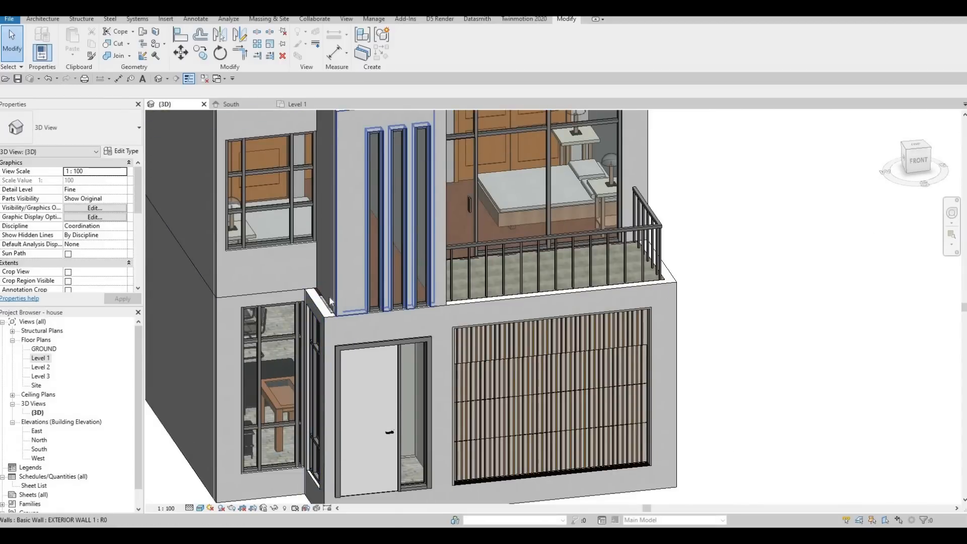
{"action": "key", "text": "Tab"}
{"action": "key", "text": "Tab"}
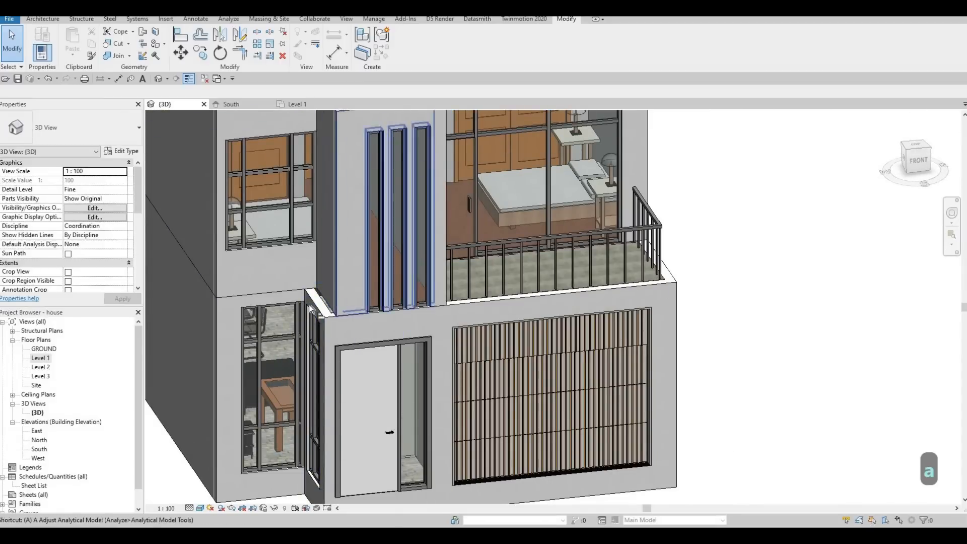
{"action": "key", "text": "a"}
{"action": "key", "text": "l"}
{"action": "left_click", "coordinate": [325, 276]}
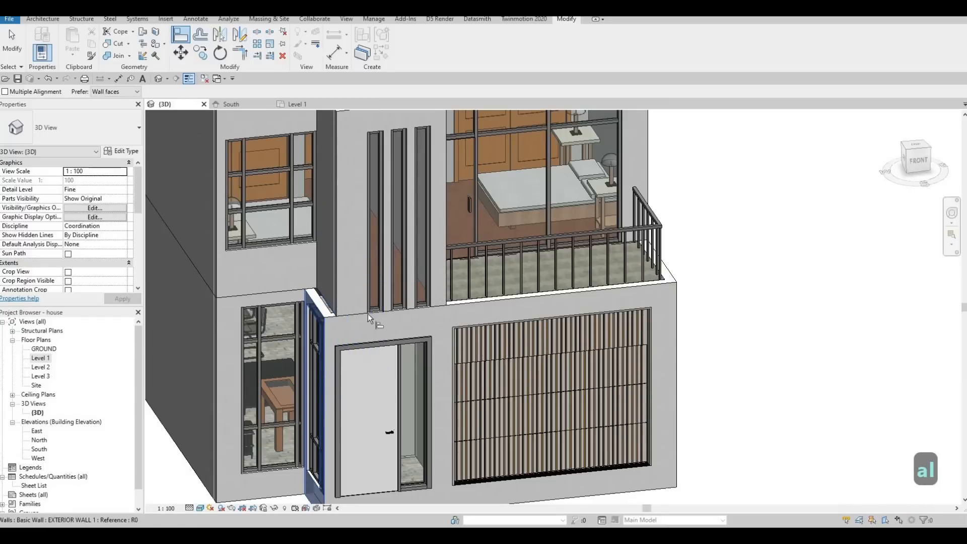
{"action": "middle_click_drag", "start_coordinate": [366, 248], "coordinate": [400, 398]}
{"action": "left_click", "coordinate": [357, 250]}
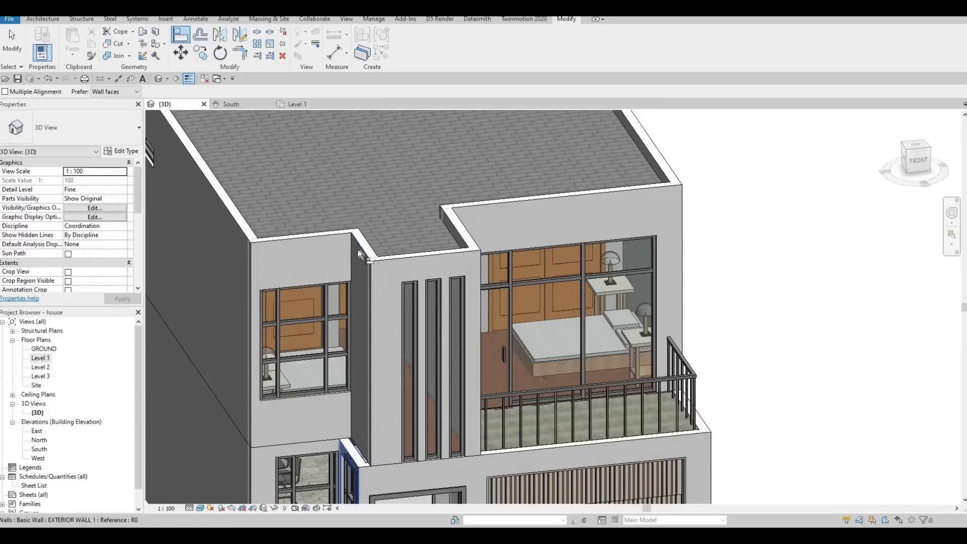
{"action": "key", "text": "Escape"}
{"action": "key", "text": "Escape"}
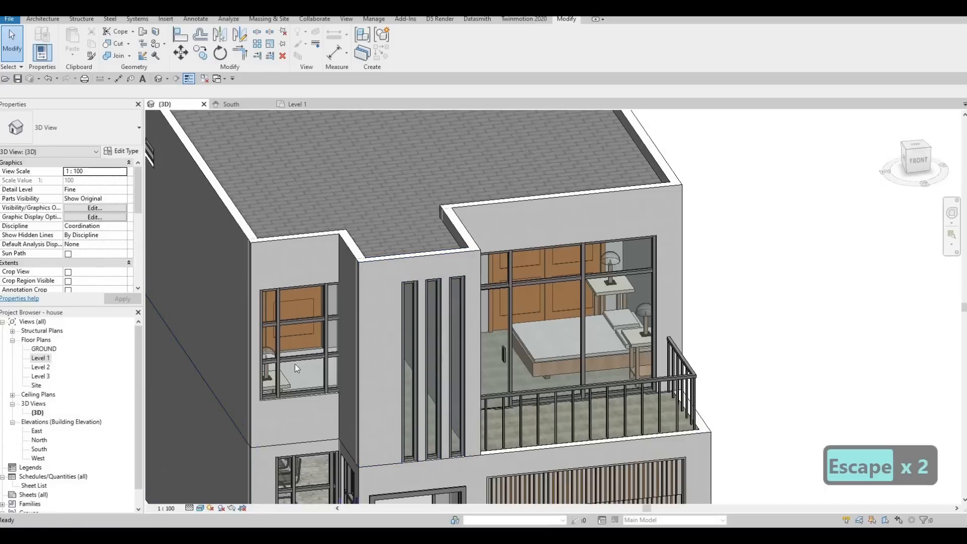
- Examine the side exterior wall at the foyer in the Level 1 floor plan and at Bedroom 1 in Level 2
{"action": "left_click", "coordinate": [297, 104]}
{"action": "middle_click_drag", "start_coordinate": [434, 281], "coordinate": [587, 406]}
{"action": "scroll", "coordinate": [586, 405], "scroll_direction": "down", "scroll_amount": 1}
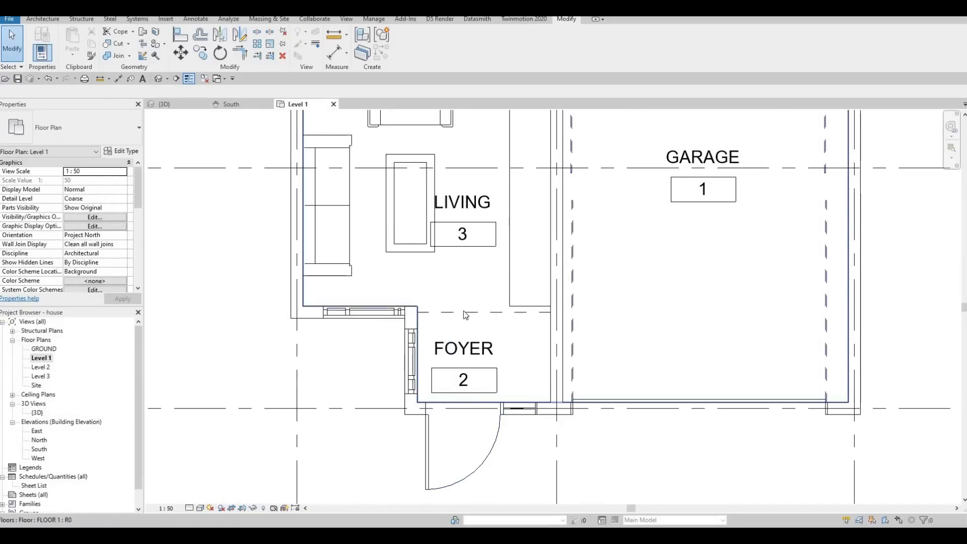
{"action": "key", "text": "Tab"}
{"action": "left_click", "coordinate": [413, 319]}
{"action": "key", "text": "Escape"}
{"action": "key", "text": "Escape"}
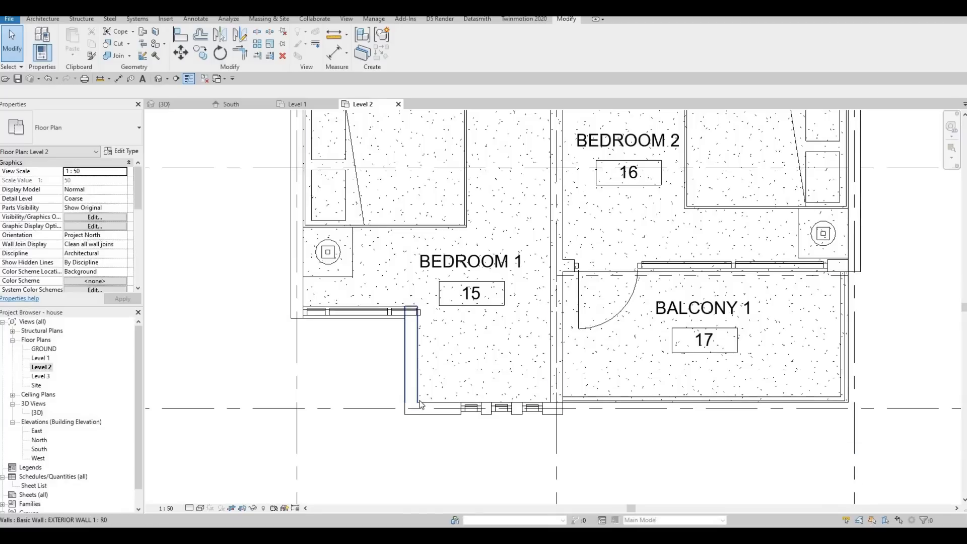
{"action": "key", "text": "Tab"}
{"action": "key", "text": "Tab"}
{"action": "key", "text": "Tab"}
{"action": "left_click", "coordinate": [418, 348]}
{"action": "key", "text": "Escape"}
{"action": "key", "text": "Escape"}
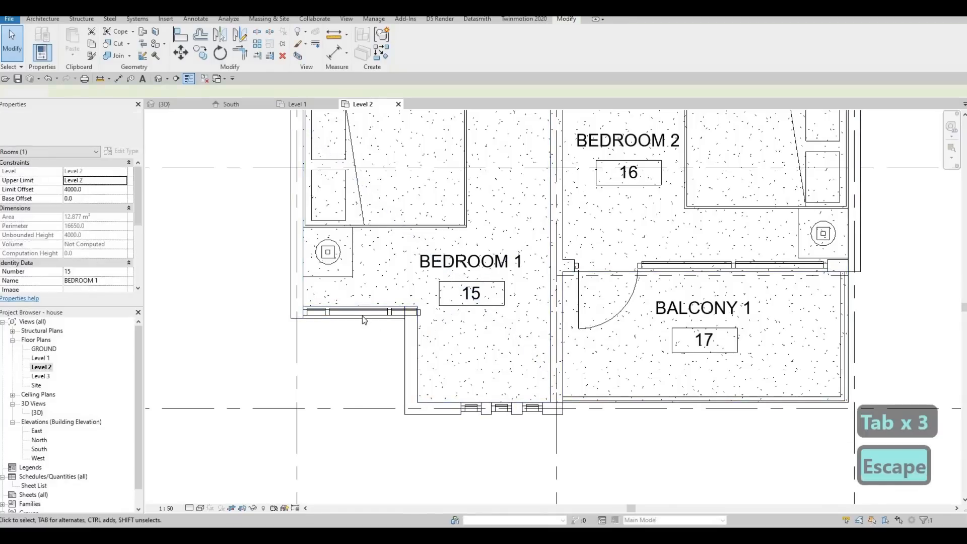
- Delete Bedroom 1's wide front curtain-wall window and the living room's front curtain-wall window below it
{"action": "left_click", "coordinate": [358, 319]}
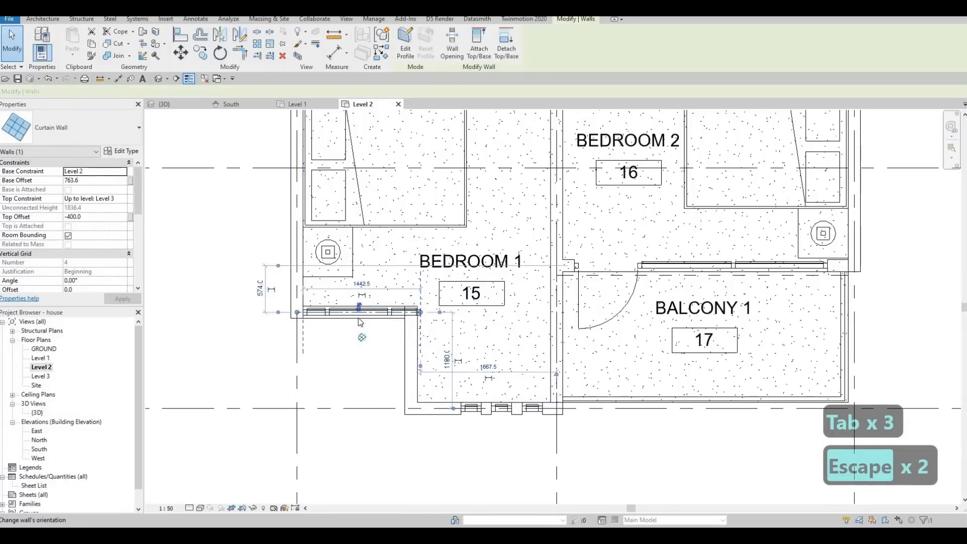
{"action": "key", "text": "Delete"}
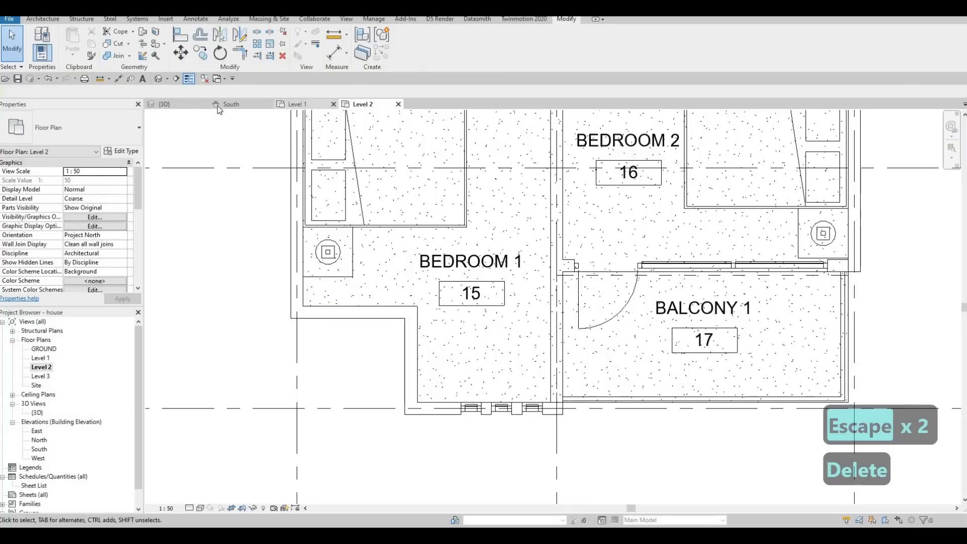
{"action": "left_click", "coordinate": [174, 104]}
{"action": "middle_click_drag", "start_coordinate": [300, 379], "coordinate": [301, 240]}
{"action": "left_click", "coordinate": [297, 348]}
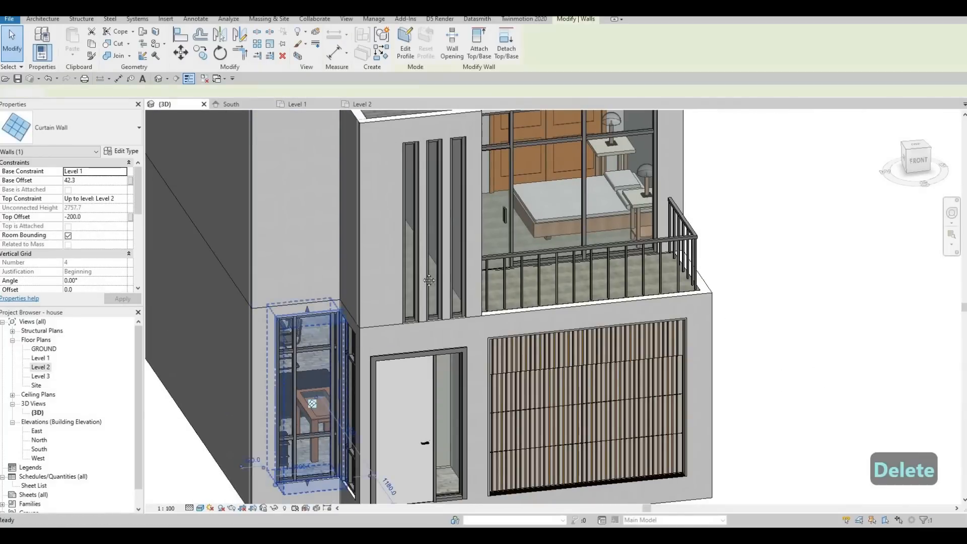
{"action": "key", "text": "Delete"}
- Review the front facade in 3D and undo the deletion of the two curtain-wall windows
{"action": "middle_click_drag", "start_coordinate": [434, 296], "coordinate": [531, 240]}
{"action": "scroll", "coordinate": [476, 302], "scroll_direction": "down", "scroll_amount": 1}
{"action": "middle_click_drag", "start_coordinate": [532, 287], "coordinate": [602, 372], "text": "shift"}
{"action": "scroll", "coordinate": [602, 369], "scroll_direction": "down", "scroll_amount": 4}
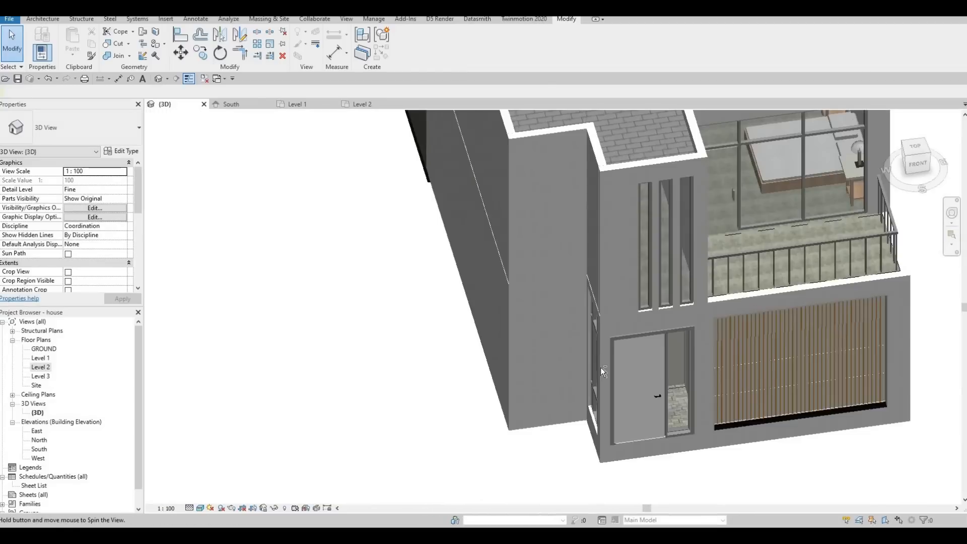
{"action": "scroll", "coordinate": [554, 339], "scroll_direction": "up", "scroll_amount": 4}
{"action": "middle_click_drag", "start_coordinate": [552, 340], "coordinate": [485, 272], "text": "shift"}
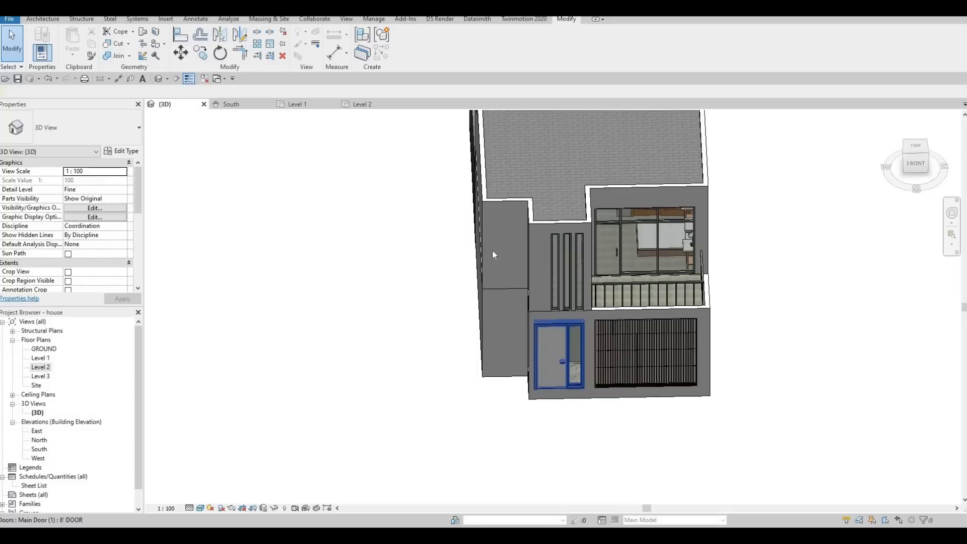
{"action": "key", "text": "ctrl+z"}
{"action": "key", "text": "ctrl+z"}
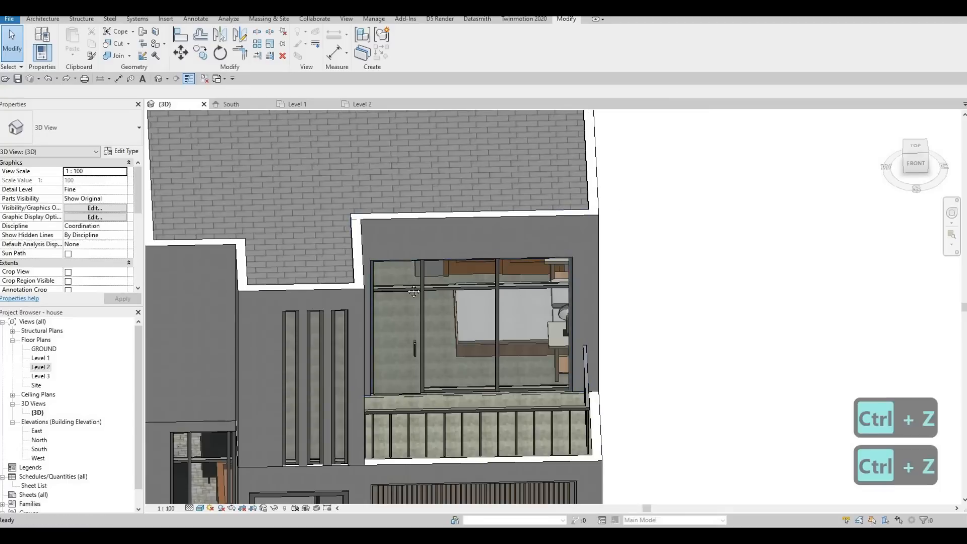
- Remove the inner vertical mullions and their grid lines from Bedroom 1's front curtain-wall window in the 3D view
{"action": "middle_click_drag", "start_coordinate": [242, 400], "coordinate": [639, 239]}
{"action": "scroll", "coordinate": [625, 236], "scroll_direction": "up", "scroll_amount": 1}
{"action": "middle_click_drag", "start_coordinate": [598, 136], "coordinate": [588, 205]}
{"action": "scroll", "coordinate": [587, 205], "scroll_direction": "up", "scroll_amount": 1}
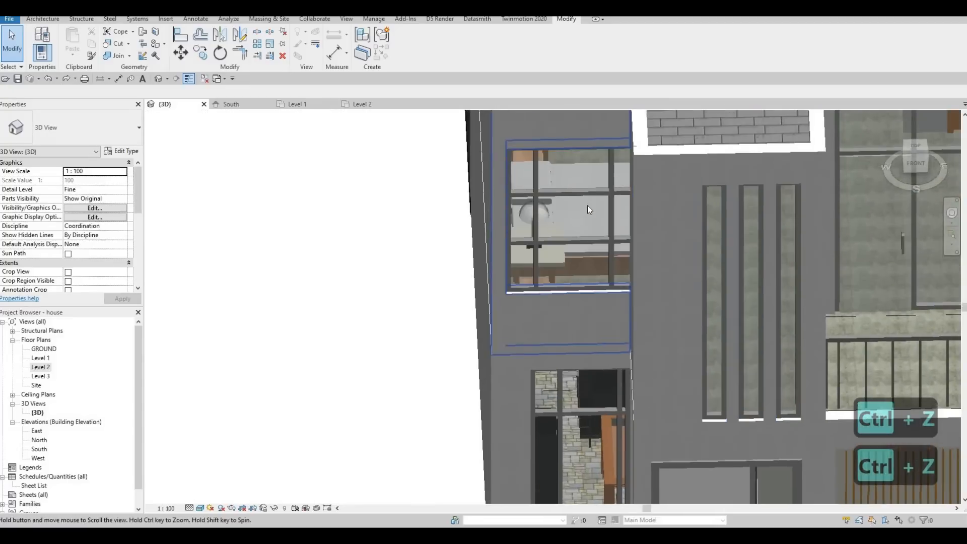
{"action": "key", "text": "Escape"}
{"action": "key", "text": "Escape"}
{"action": "left_click", "coordinate": [611, 194]}
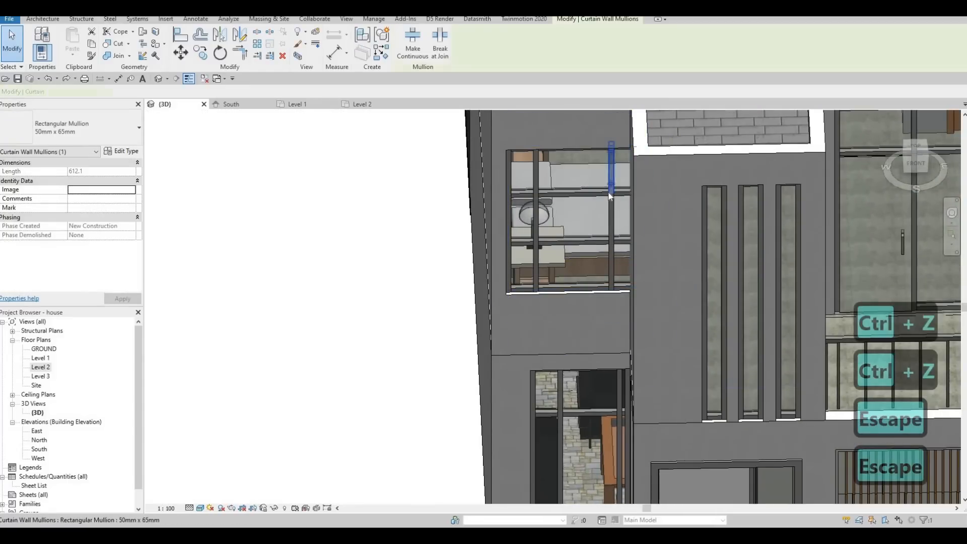
{"action": "key", "text": "Delete"}
{"action": "key", "text": "Delete"}
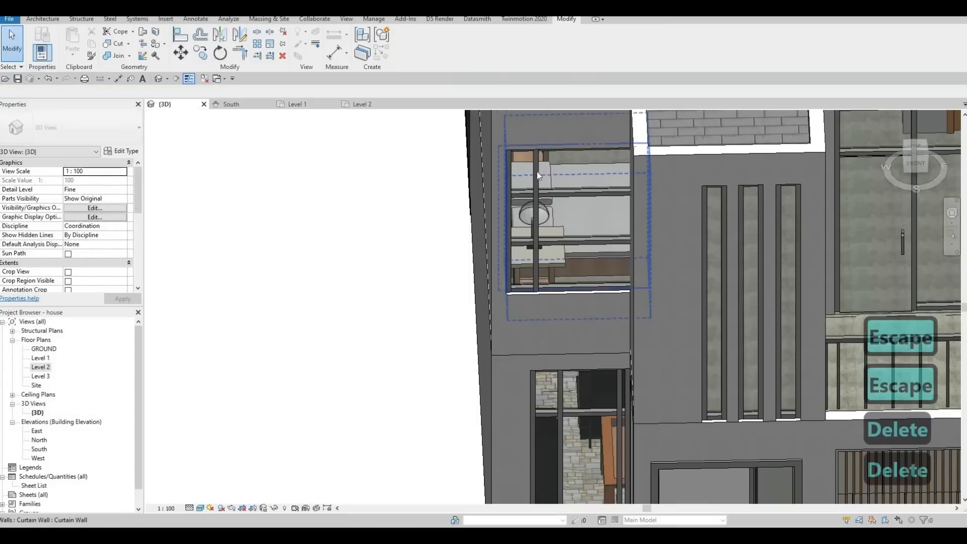
{"action": "key", "text": "Delete"}
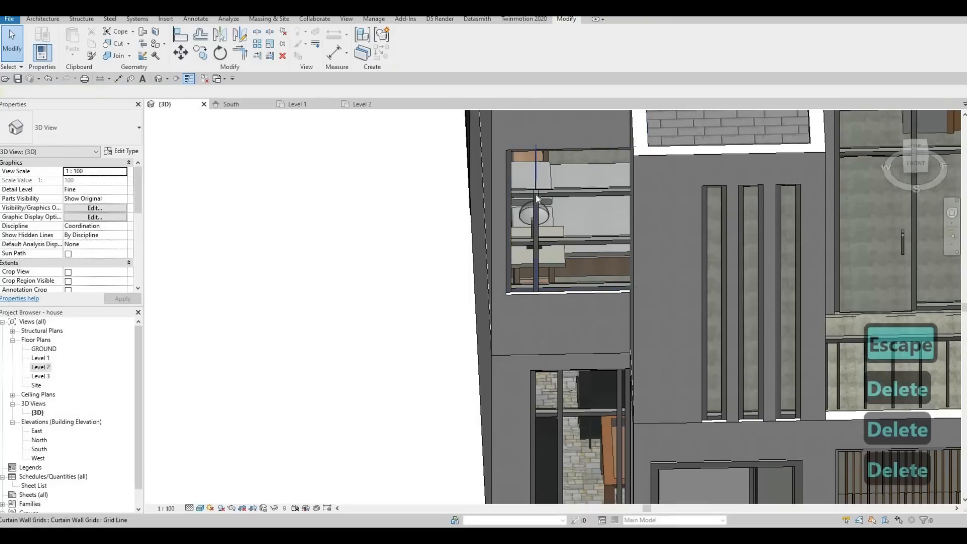
- Remove both inner horizontal mullions and their grid lines from Bedroom 1's front window
{"action": "left_click", "coordinate": [572, 190]}
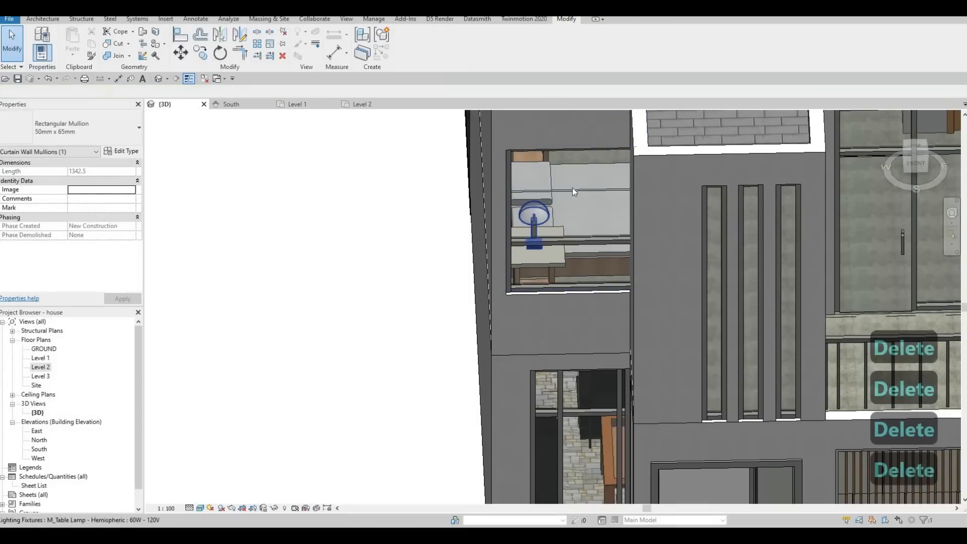
{"action": "key", "text": "Delete"}
{"action": "left_click", "coordinate": [573, 236]}
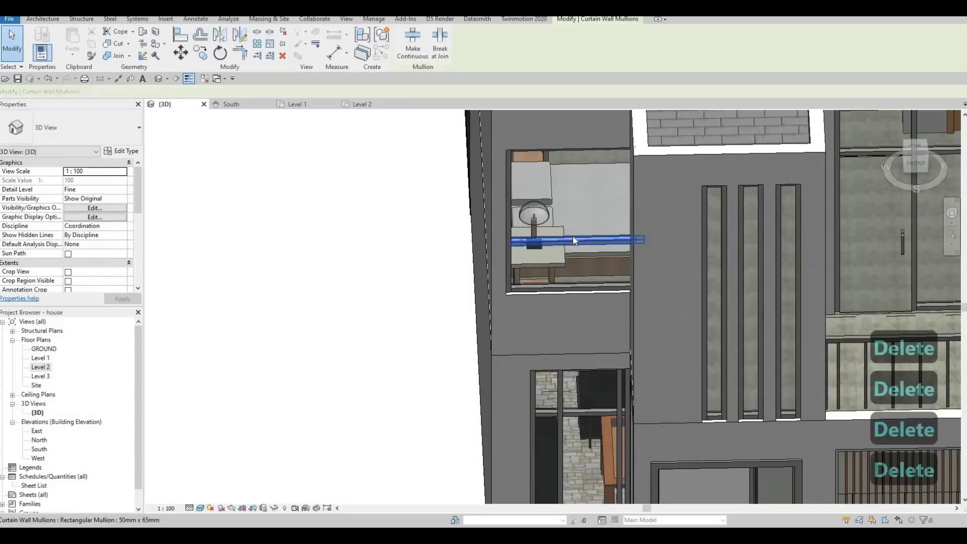
{"action": "key", "text": "Delete"}
{"action": "left_click", "coordinate": [570, 238]}
{"action": "key", "text": "Delete"}
- Remove the upper inner horizontal mullion and its grid line from the living room's front window
{"action": "middle_click_drag", "start_coordinate": [595, 322], "coordinate": [572, 250]}
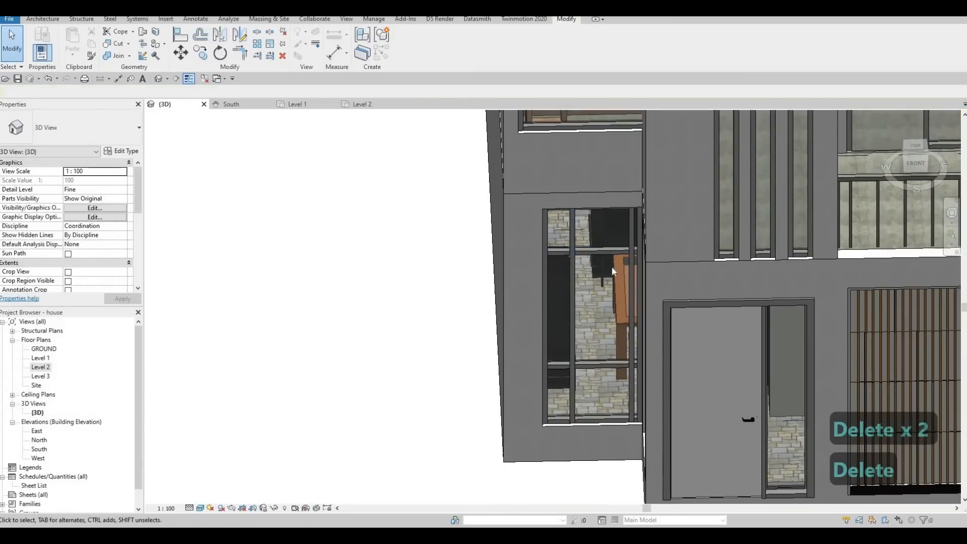
{"action": "left_click", "coordinate": [596, 252]}
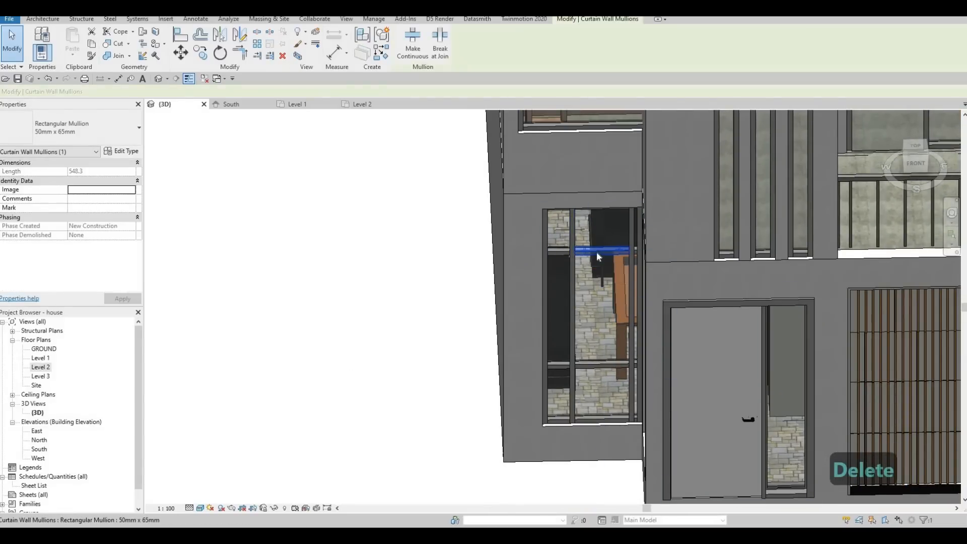
{"action": "key", "text": "Delete"}
{"action": "left_click", "coordinate": [575, 240]}
{"action": "key", "text": "Delete"}
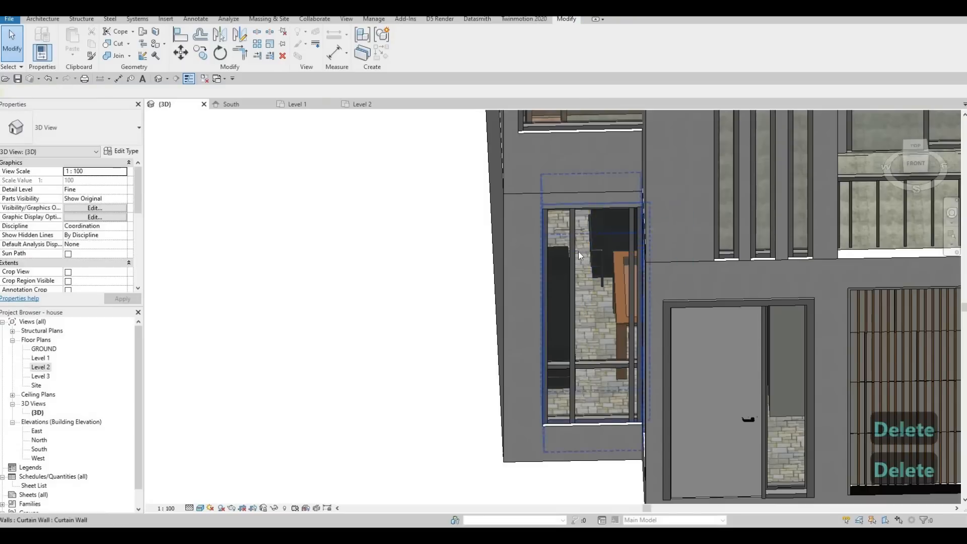
- Remove the two inner vertical mullions and their grid lines from the living room's front window
{"action": "left_click", "coordinate": [573, 249]}
{"action": "key", "text": "Delete"}
{"action": "left_click", "coordinate": [576, 247]}
{"action": "key", "text": "Delete"}
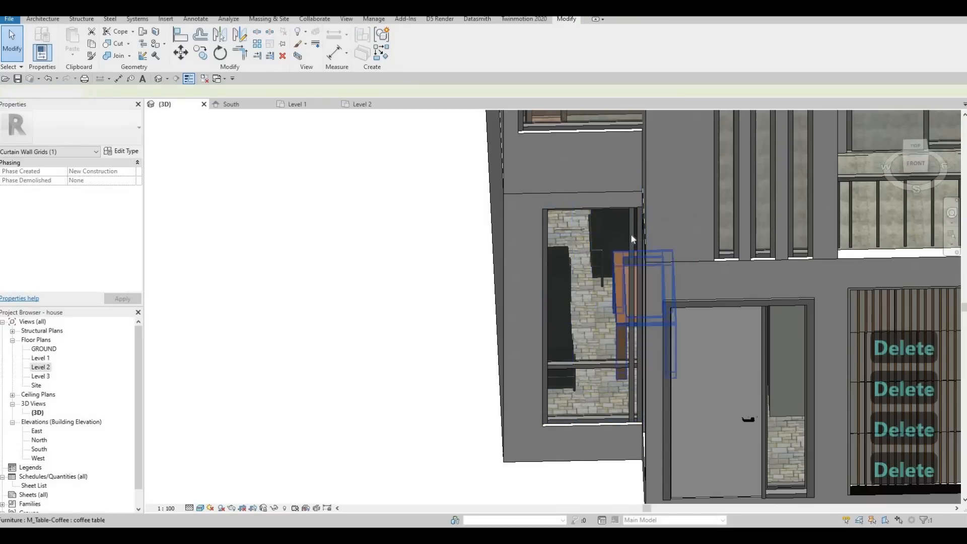
{"action": "left_click", "coordinate": [628, 249]}
{"action": "key", "text": "Delete"}
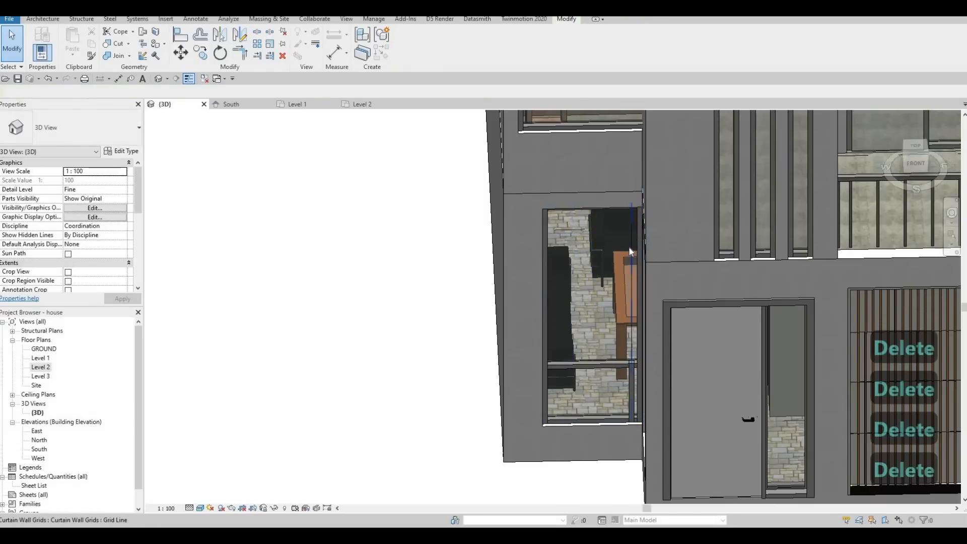
{"action": "left_click", "coordinate": [628, 247]}
{"action": "key", "text": "Delete"}
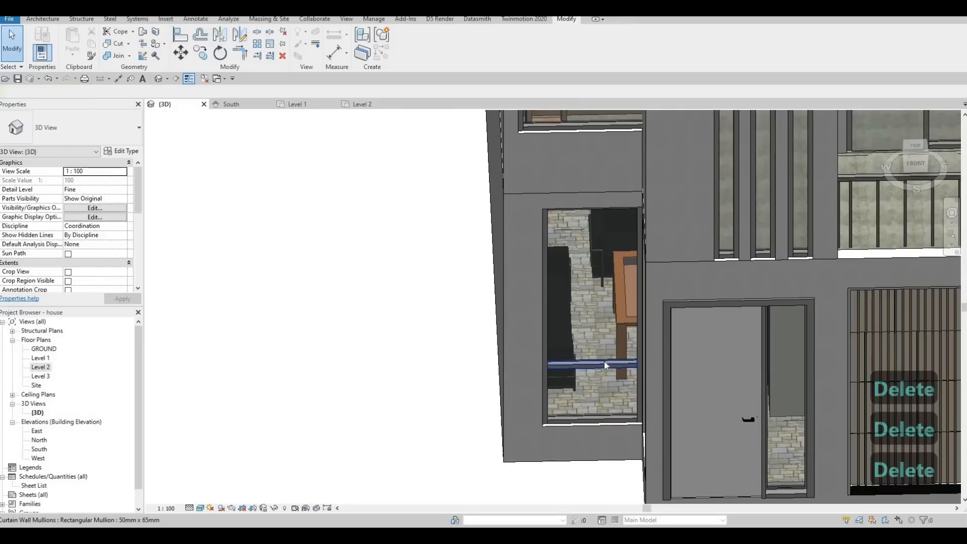
- Remove the lower inner horizontal mullion and its grid line from the living room's front window
{"action": "left_click", "coordinate": [586, 363]}
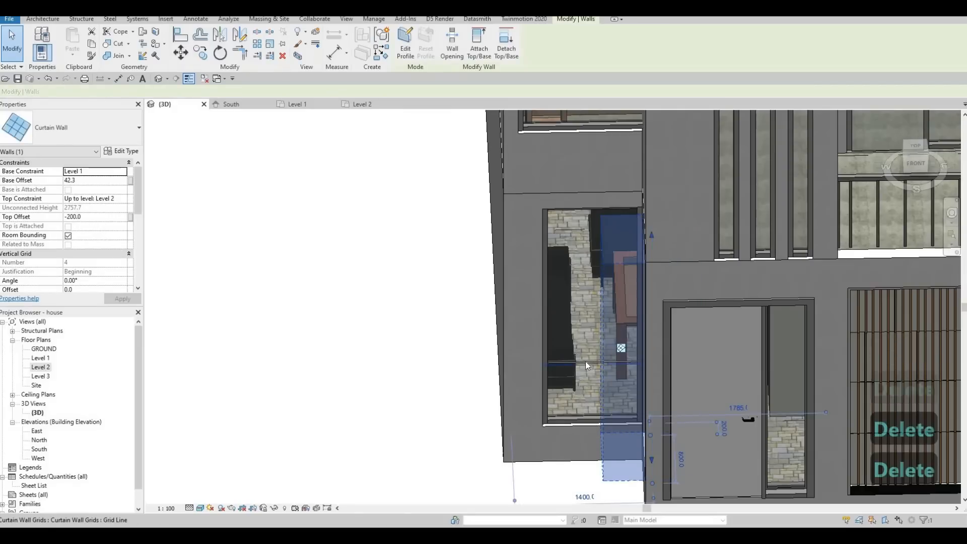
{"action": "key", "text": "Escape"}
{"action": "left_click", "coordinate": [587, 363]}
{"action": "key", "text": "Delete"}
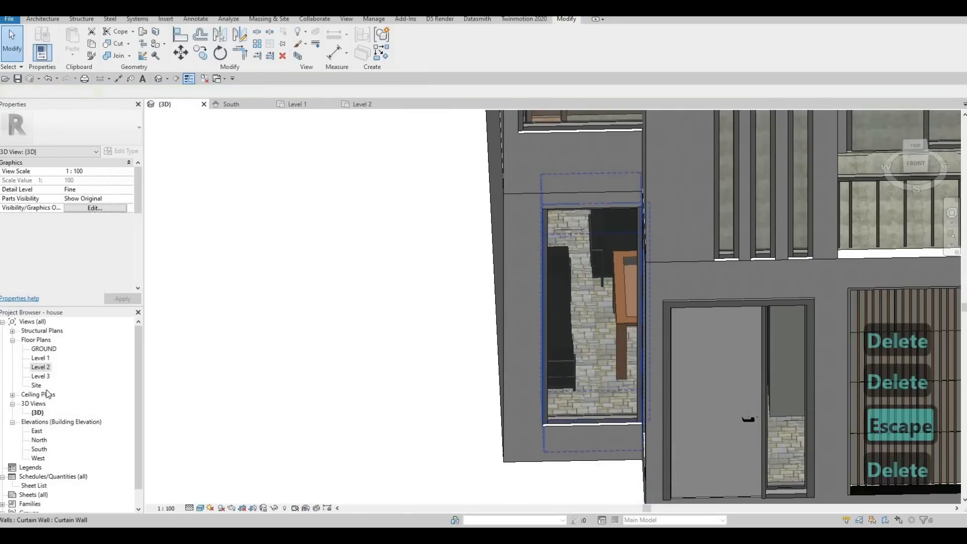
- In the Level 2 floor plan, shorten Bedroom 1's front curtain wall so it no longer runs past the side exterior wall, and clear the selection
{"action": "double_click", "coordinate": [40, 367]}
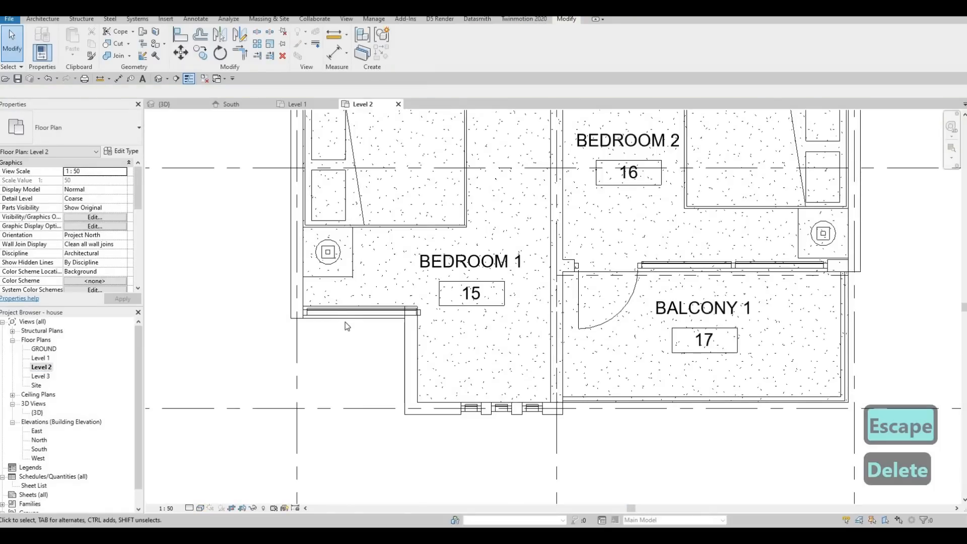
{"action": "scroll", "coordinate": [339, 312], "scroll_direction": "up", "scroll_amount": 3}
{"action": "left_click", "coordinate": [338, 310]}
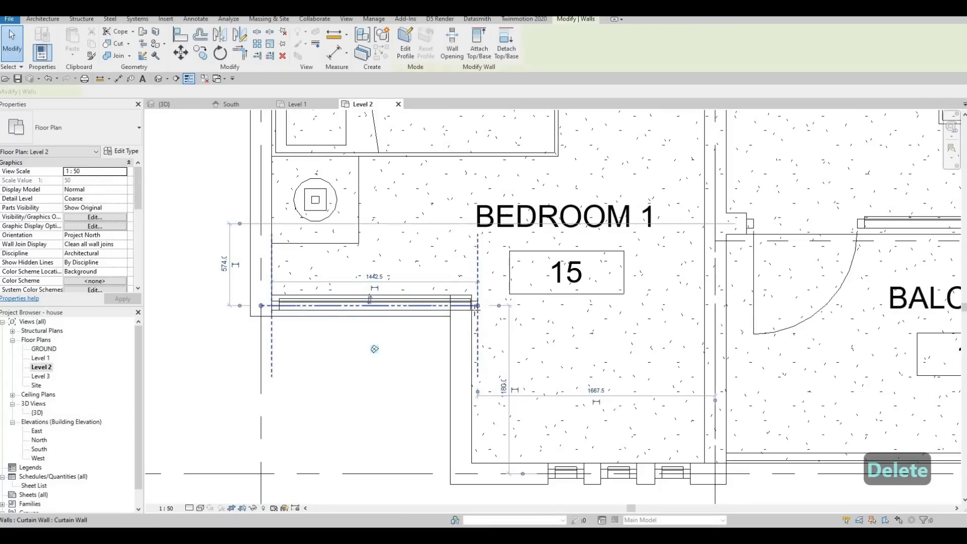
{"action": "mouse_move", "coordinate": [477, 305]}
{"action": "left_mouse_down"}
{"action": "mouse_move", "coordinate": [415, 328]}
{"action": "mouse_move", "coordinate": [439, 306]}
{"action": "mouse_move", "coordinate": [461, 305]}
{"action": "left_mouse_up"}
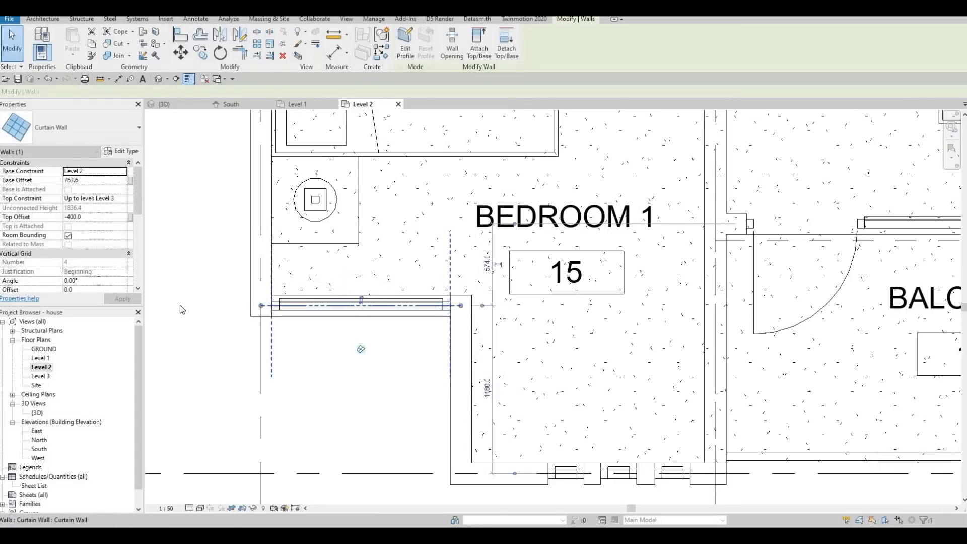
{"action": "key", "text": "Escape"}
{"action": "key", "text": "Escape"}
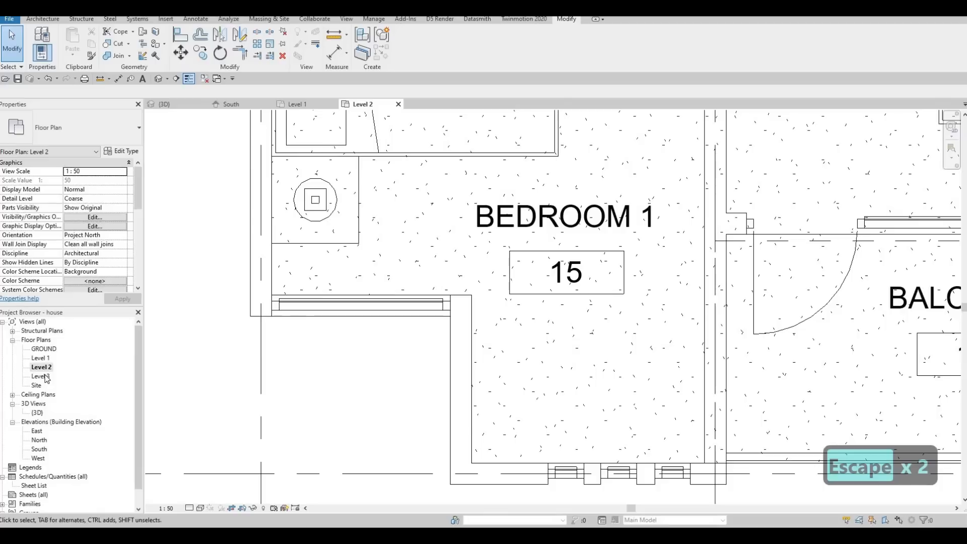
- In the Level 1 floor plan, extend the living room's front curtain wall to the side exterior wall and clear the selection
{"action": "double_click", "coordinate": [50, 359]}
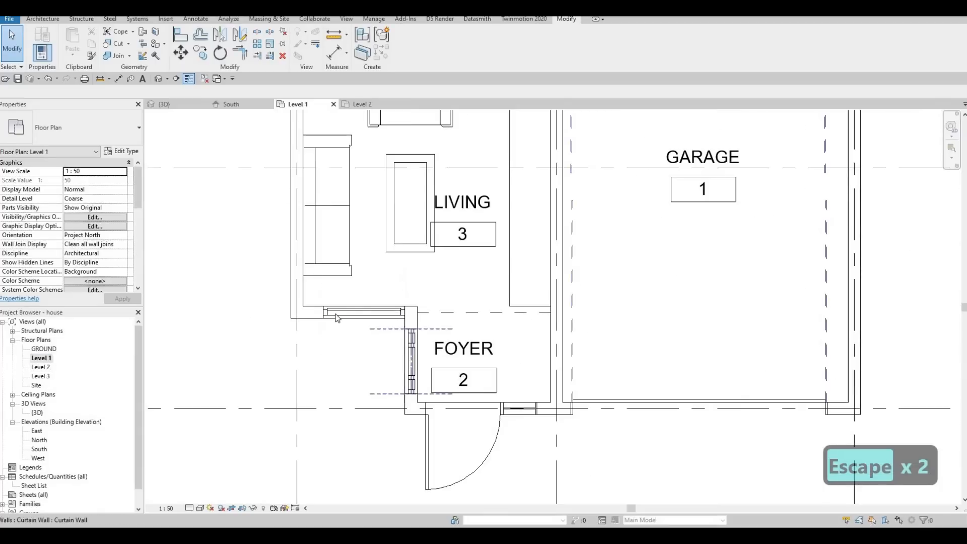
{"action": "scroll", "coordinate": [303, 313], "scroll_direction": "up", "scroll_amount": 2}
{"action": "left_click", "coordinate": [301, 316]}
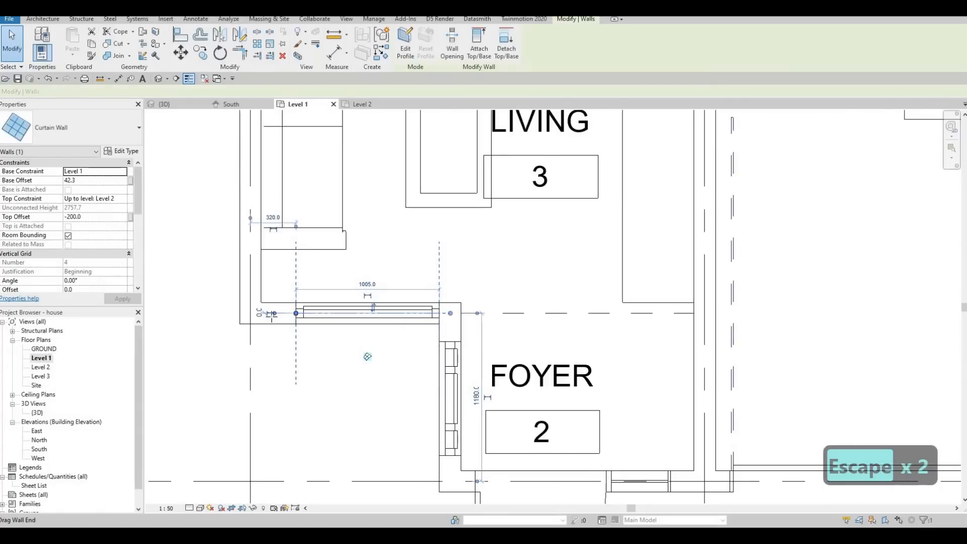
{"action": "left_click_drag", "start_coordinate": [274, 314], "coordinate": [264, 316]}
{"action": "left_click_drag", "start_coordinate": [368, 325], "coordinate": [365, 324]}
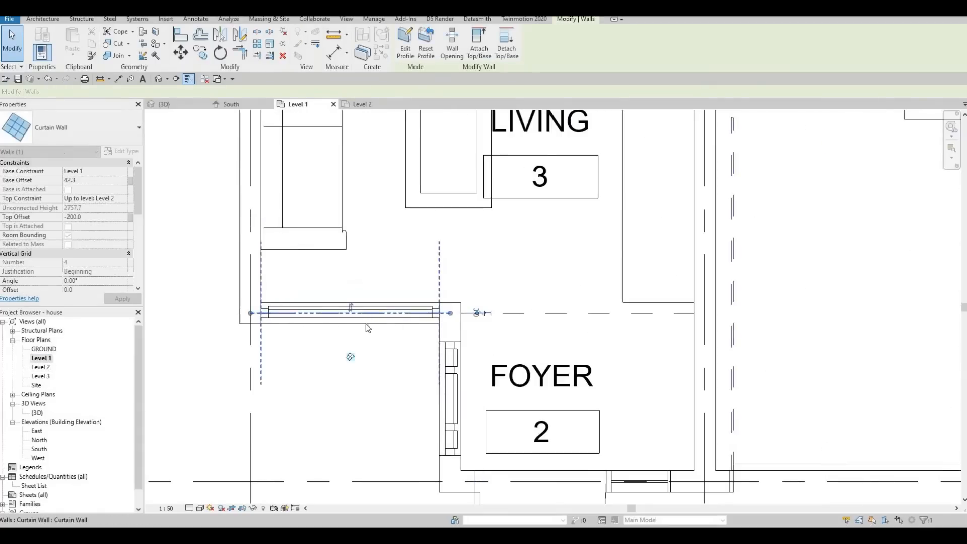
{"action": "key", "text": "Escape"}
{"action": "key", "text": "Escape"}
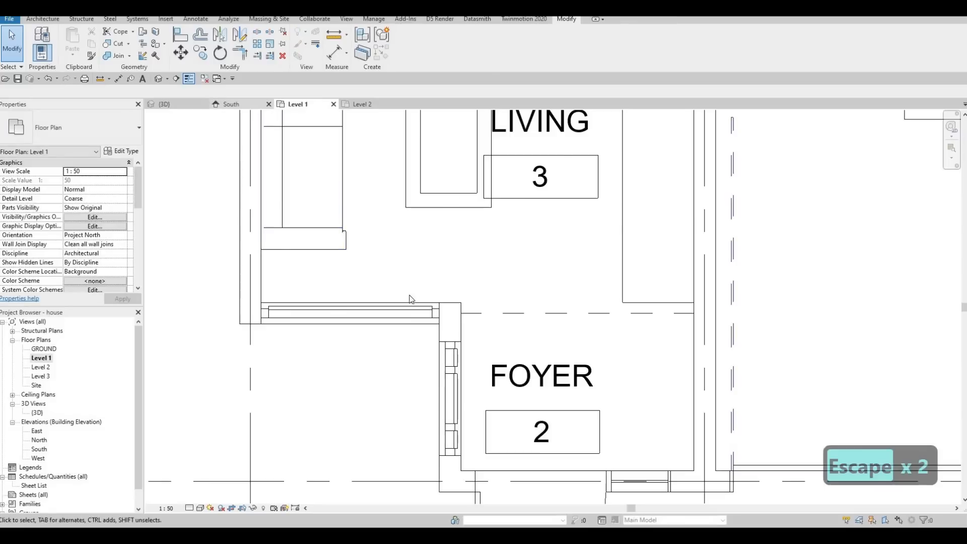
- In the 3D view, remove the inner vertical mullion nearest the living room and its grid line from the foyer's side window
{"action": "left_click", "coordinate": [232, 104]}
{"action": "key", "text": "Escape"}
{"action": "middle_click_drag", "start_coordinate": [406, 272], "coordinate": [446, 374]}
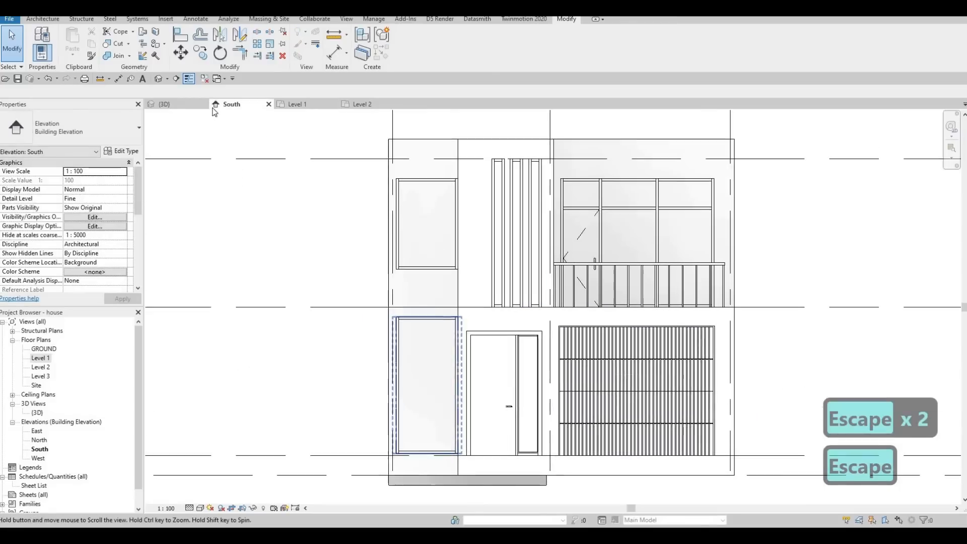
{"action": "left_click", "coordinate": [175, 105]}
{"action": "middle_click_drag", "start_coordinate": [544, 346], "coordinate": [648, 284], "text": "shift"}
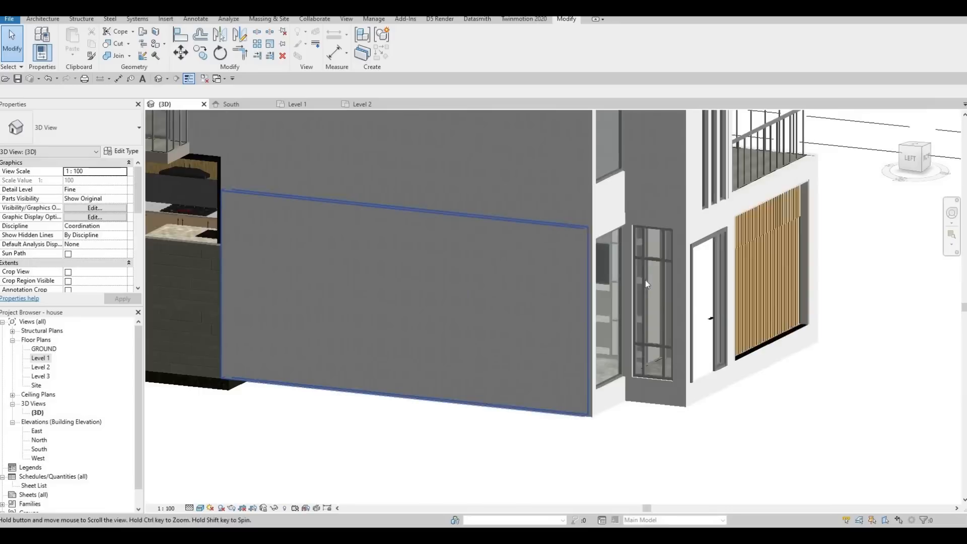
{"action": "scroll", "coordinate": [649, 277], "scroll_direction": "up", "scroll_amount": 2}
{"action": "left_click", "coordinate": [650, 276]}
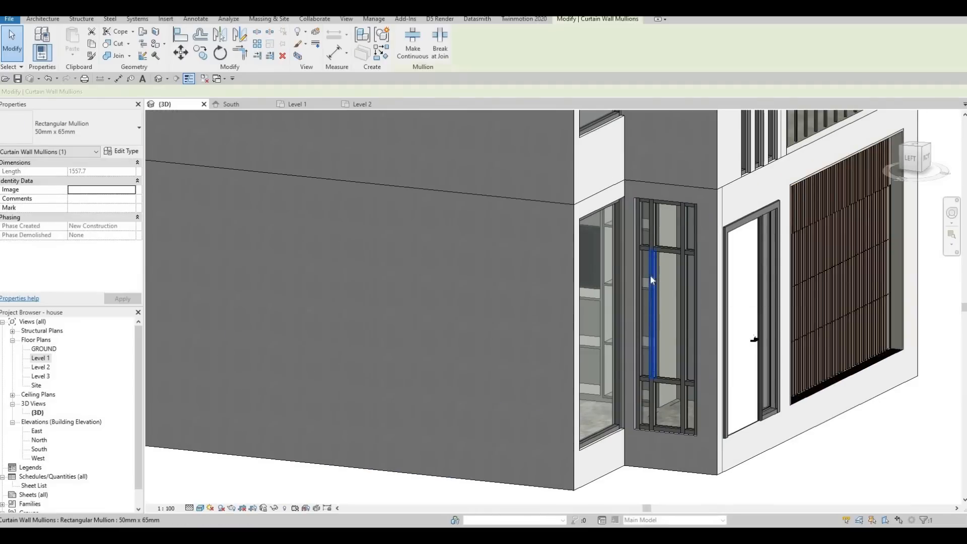
{"action": "key", "text": "Delete"}
{"action": "key", "text": "Delete"}
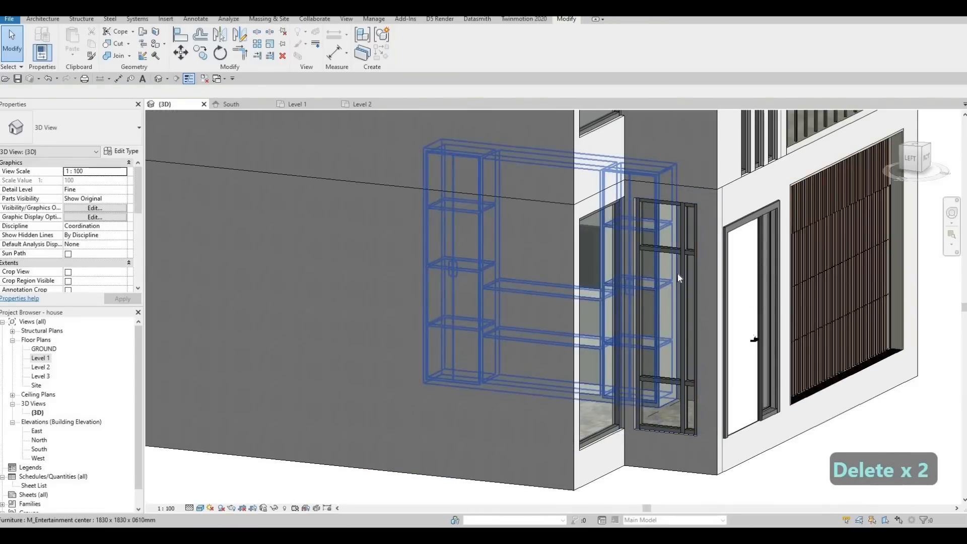
{"action": "left_click", "coordinate": [682, 279]}
{"action": "key", "text": "Delete"}
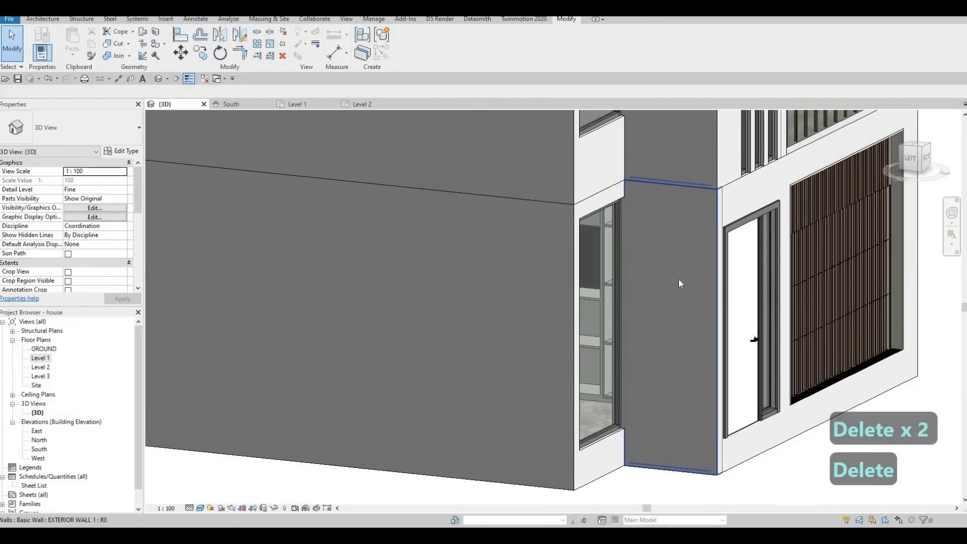
{"action": "key", "text": "ctrl+z"}
{"action": "key", "text": "Escape"}
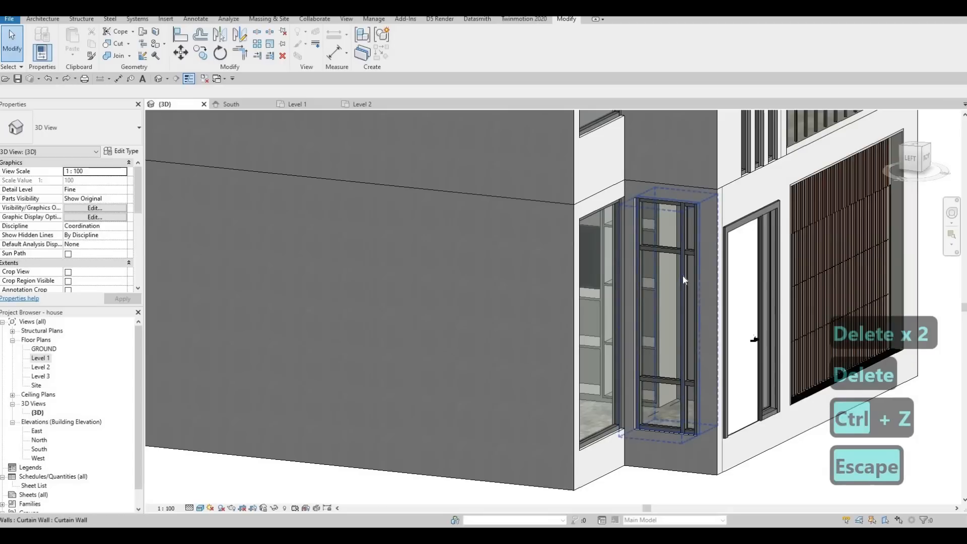
- Remove the remaining inner vertical mullion and its grid line from the foyer's side window
{"action": "left_click", "coordinate": [682, 276]}
{"action": "key", "text": "Escape"}
{"action": "key", "text": "Tab"}
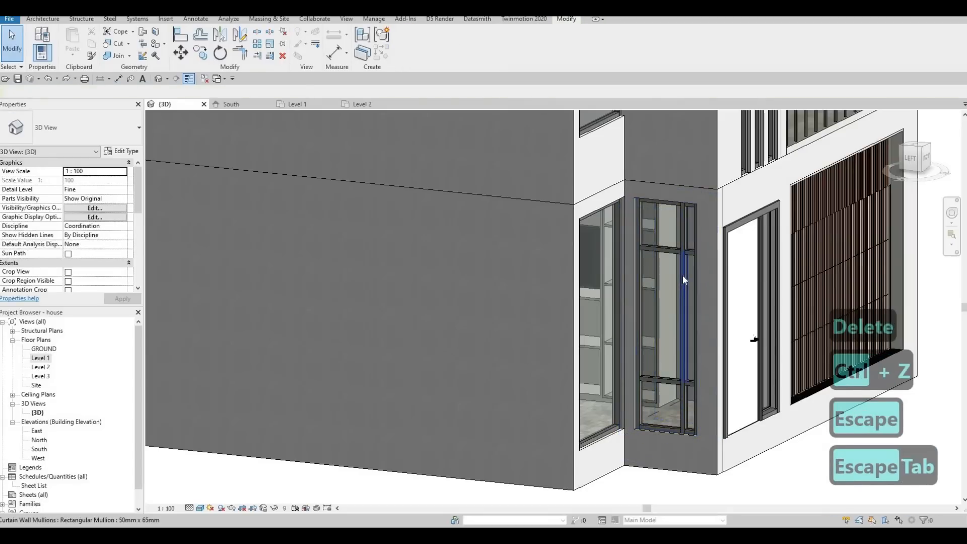
{"action": "left_click", "coordinate": [682, 276]}
{"action": "key", "text": "Delete"}
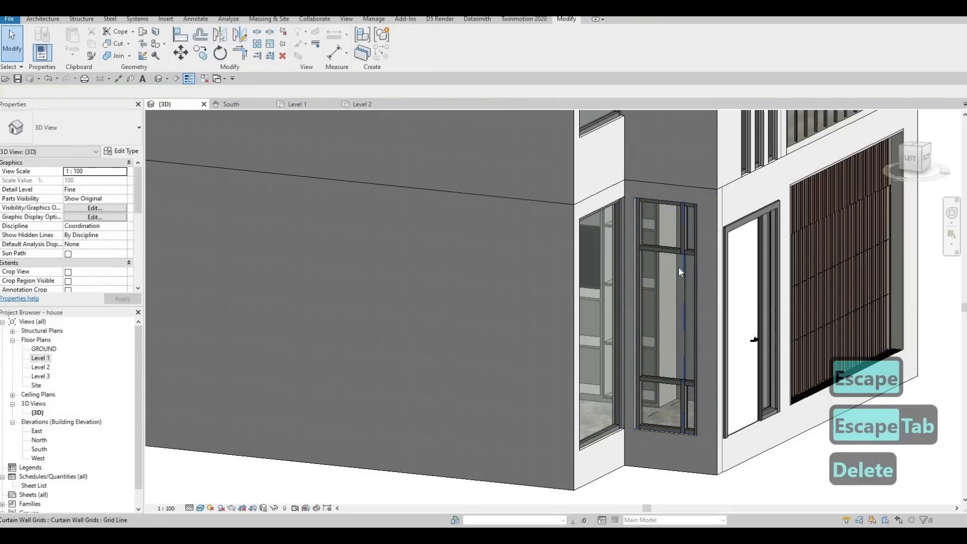
{"action": "left_click", "coordinate": [681, 270]}
{"action": "key", "text": "Delete"}
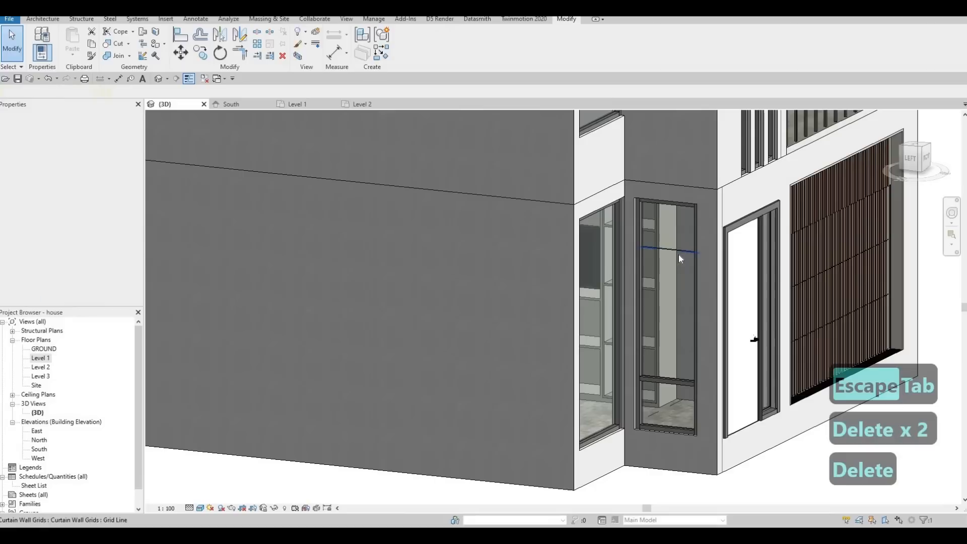
- Remove the upper and lower inner horizontal mullions and their grid lines from the foyer's side window
{"action": "left_click", "coordinate": [678, 254]}
{"action": "key", "text": "Delete"}
{"action": "left_click", "coordinate": [677, 381]}
{"action": "key", "text": "Delete"}
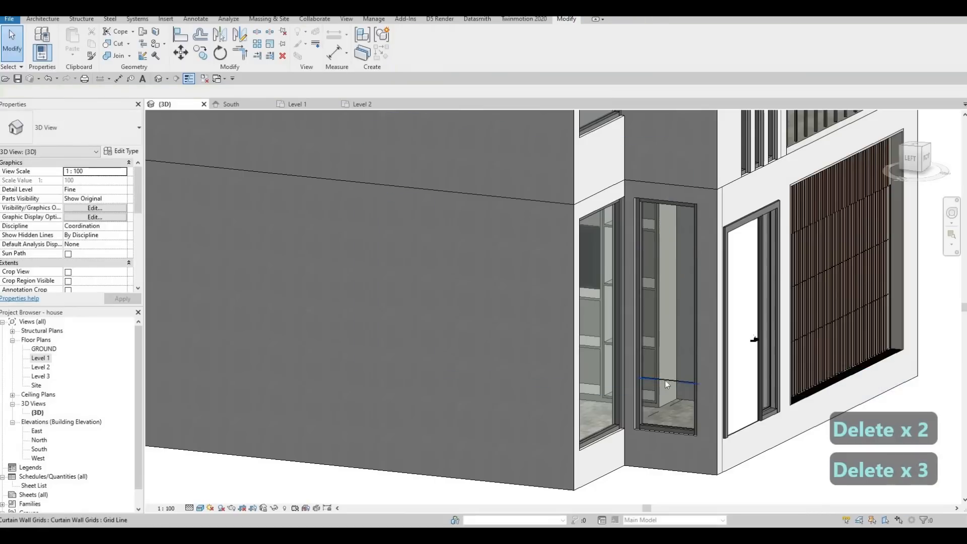
{"action": "left_click", "coordinate": [665, 380]}
{"action": "key", "text": "Delete"}
- Examine the front facade's windows, main door, garage door and balcony railing from several angles in 3D
{"action": "middle_click_drag", "start_coordinate": [665, 383], "coordinate": [544, 409], "text": "shift"}
{"action": "key", "text": "Escape"}
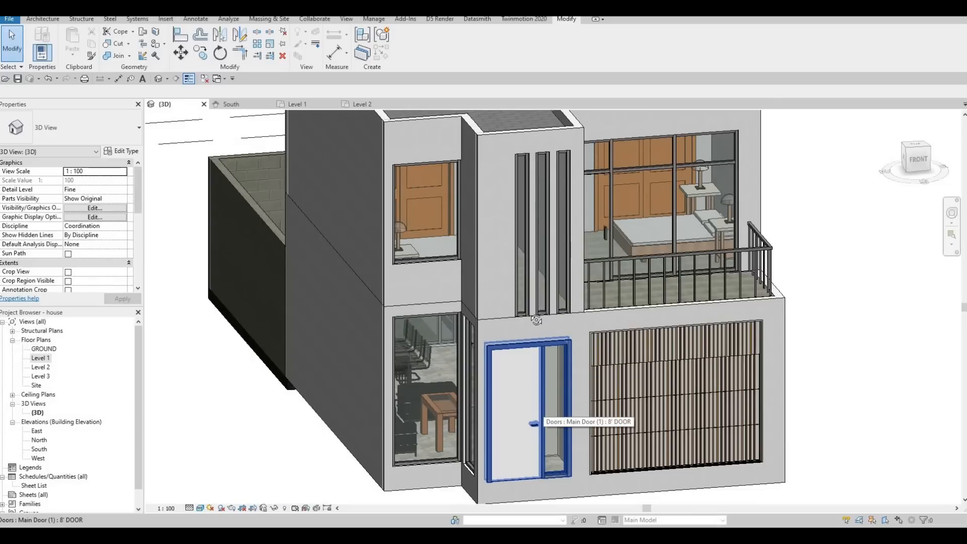
{"action": "middle_click_drag", "start_coordinate": [536, 320], "coordinate": [491, 274], "text": "shift"}
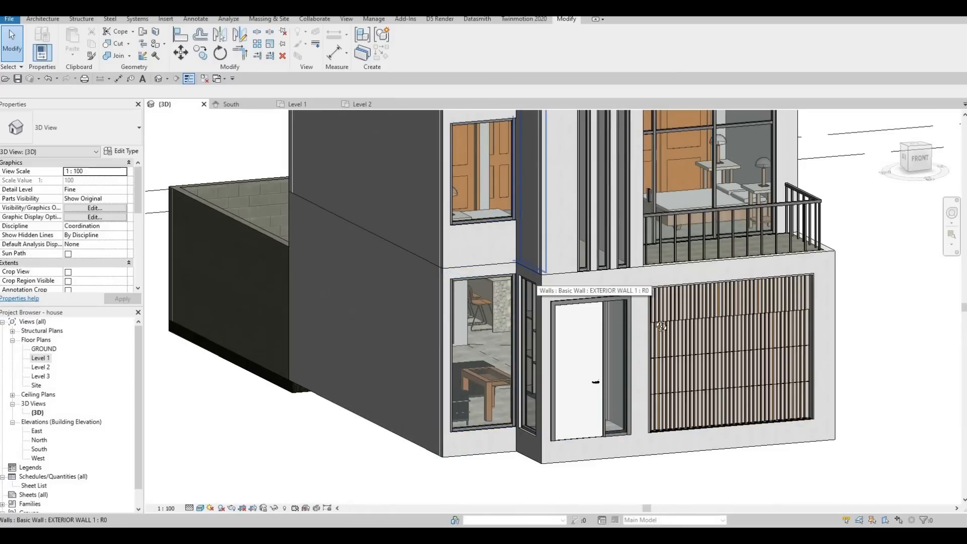
{"action": "middle_click_drag", "start_coordinate": [676, 330], "coordinate": [536, 346], "text": "shift"}
{"action": "scroll", "coordinate": [703, 285], "scroll_direction": "up", "scroll_amount": 2}
{"action": "scroll", "coordinate": [689, 294], "scroll_direction": "down", "scroll_amount": 1}
{"action": "scroll", "coordinate": [688, 294], "scroll_direction": "down", "scroll_amount": 1}
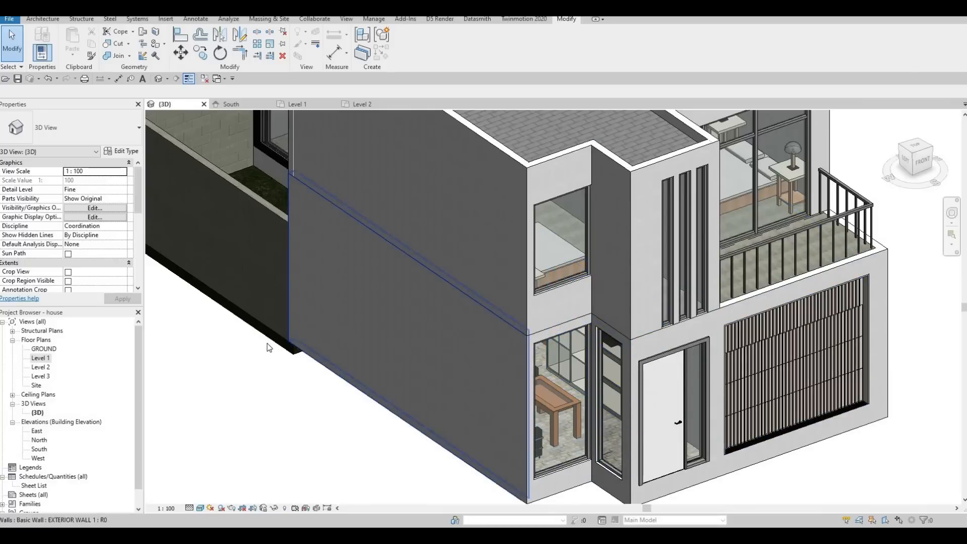
{"action": "left_click", "coordinate": [859, 244]}
{"action": "key", "text": "Escape"}
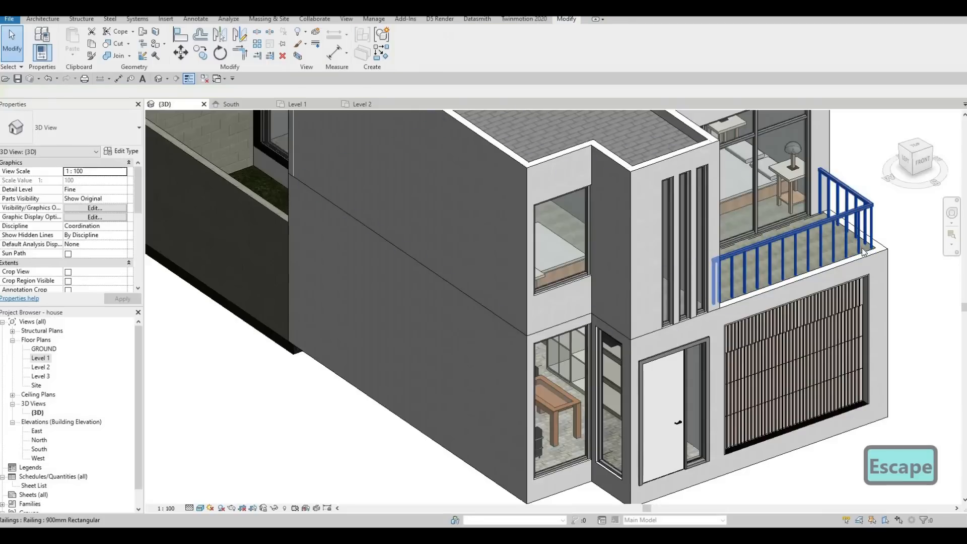
{"action": "key", "text": "Tab"}
{"action": "key", "text": "Tab"}
{"action": "key", "text": "Escape"}
{"action": "key", "text": "Escape"}
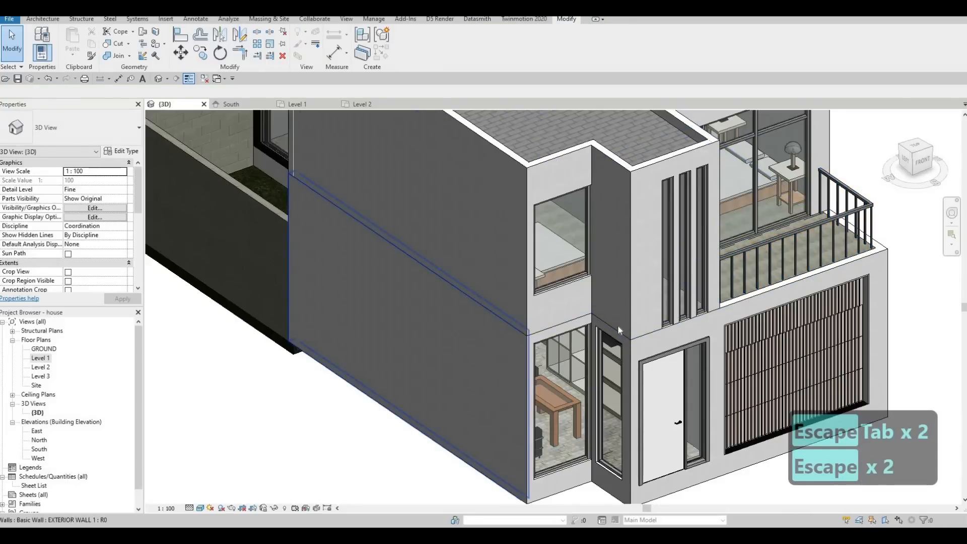
- In the South elevation, stretch Bedroom 1's front curtain wall down to the Level 2 line and clear the selection
{"action": "left_click", "coordinate": [40, 350]}
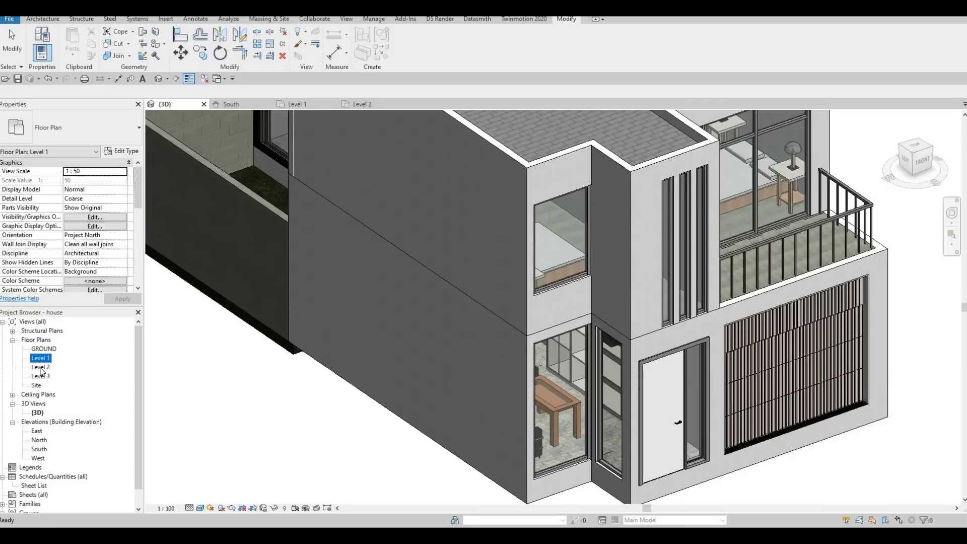
{"action": "key", "text": "ctrl+Tab"}
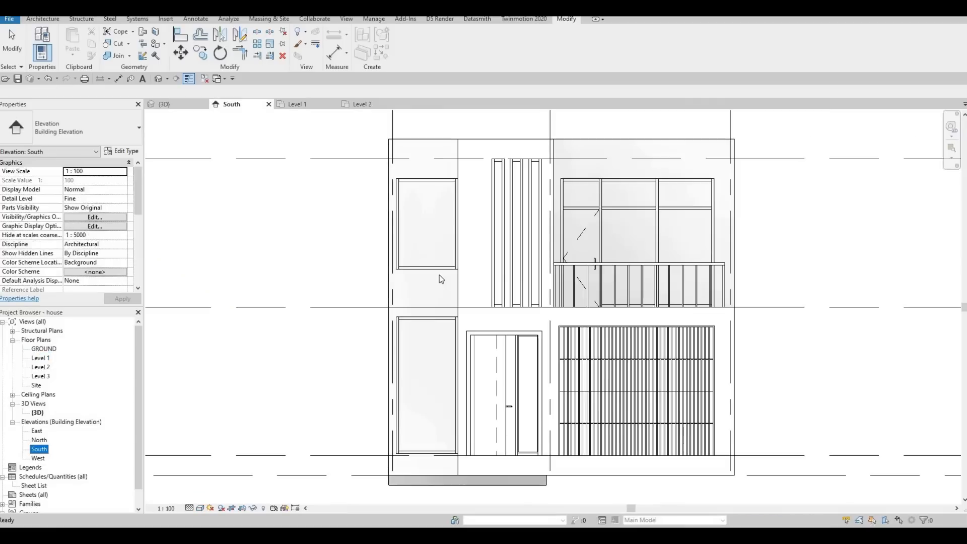
{"action": "left_click", "coordinate": [430, 286]}
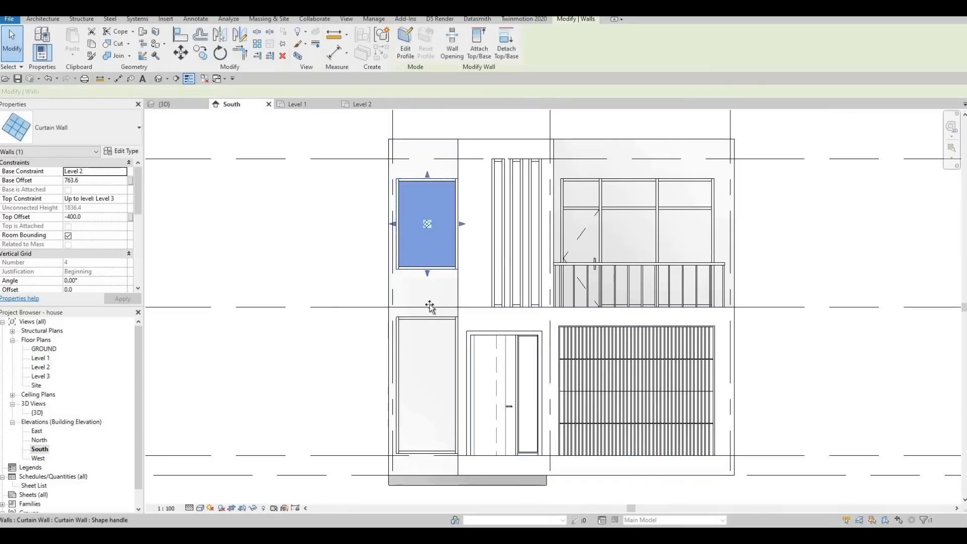
{"action": "left_click_drag", "start_coordinate": [431, 304], "coordinate": [429, 309]}
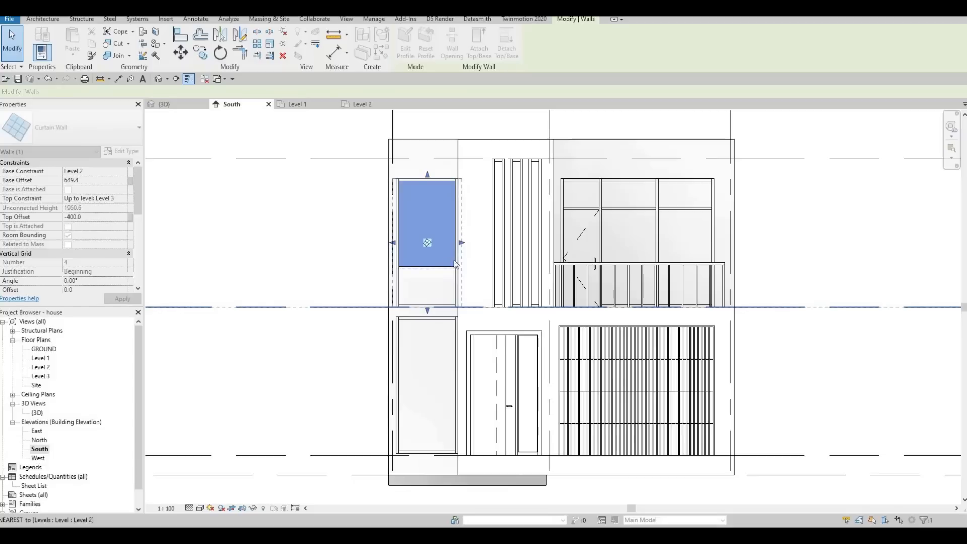
{"action": "key", "text": "Escape"}
{"action": "key", "text": "Escape"}
{"action": "key", "text": "a"}
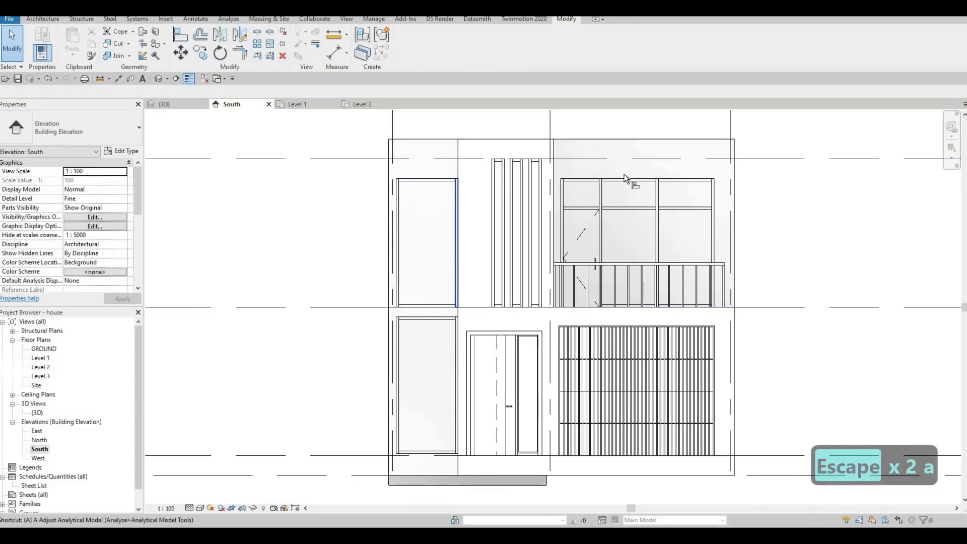
{"action": "key", "text": "l"}
{"action": "left_click", "coordinate": [446, 179]}
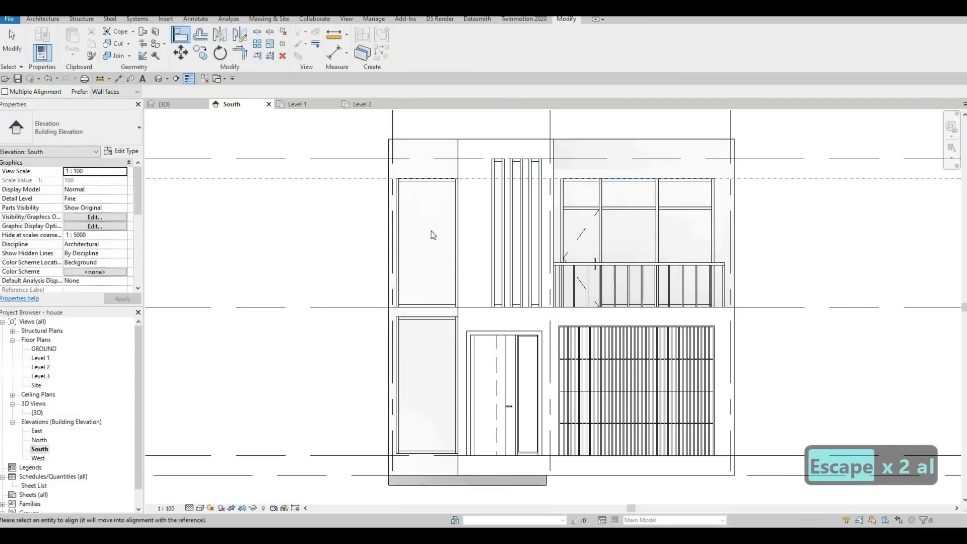
{"action": "key", "text": "Escape"}
{"action": "key", "text": "Escape"}
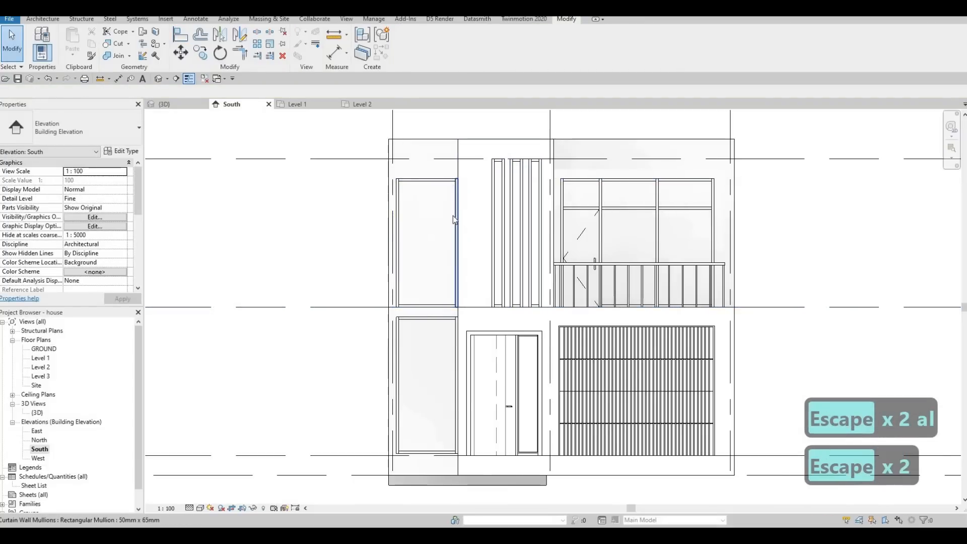
- Add a horizontal curtain grid line 500 mm below the top of Bedroom 1's front window and a vertical one about 970 mm from its outer side
{"action": "left_click", "coordinate": [452, 215]}
{"action": "scroll", "coordinate": [438, 297], "scroll_direction": "up", "scroll_amount": 2}
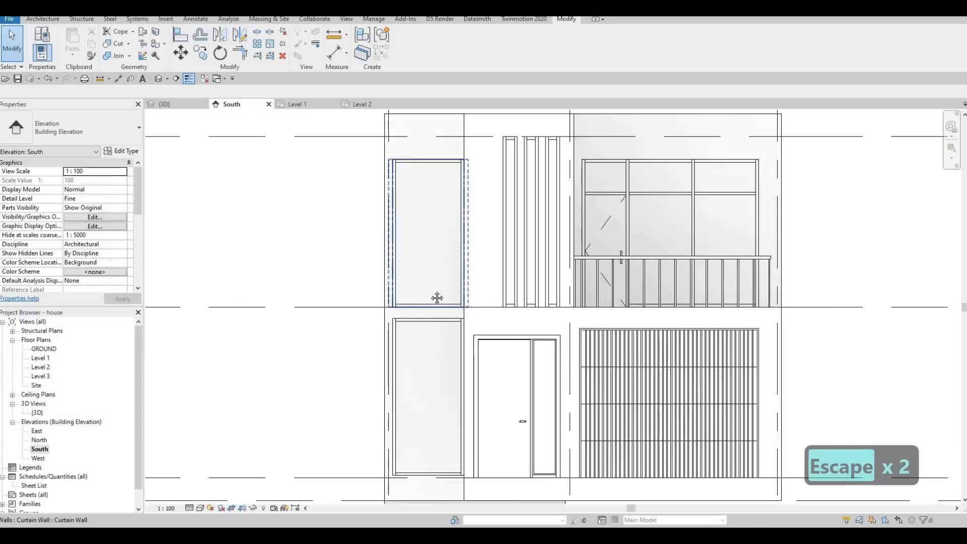
{"action": "scroll", "coordinate": [435, 418], "scroll_direction": "down", "scroll_amount": 2}
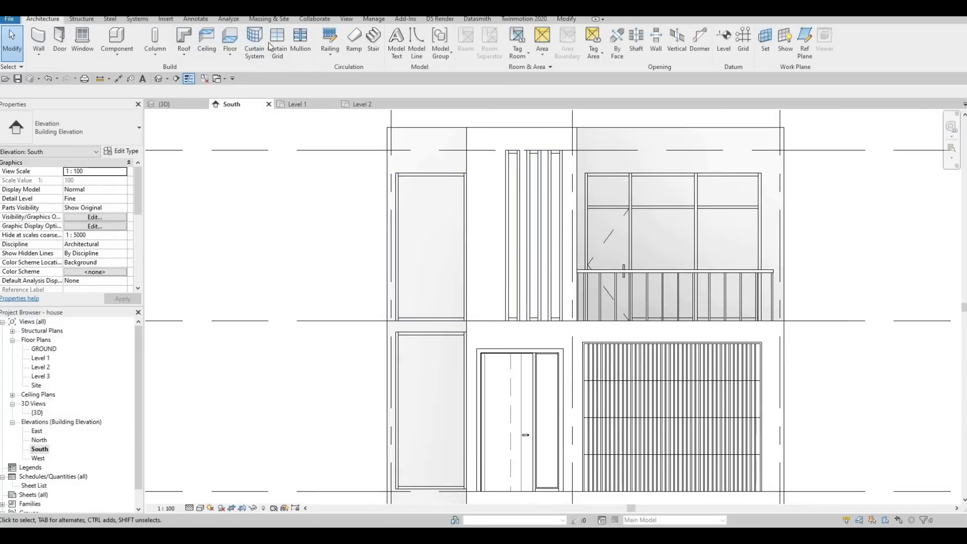
{"action": "left_click", "coordinate": [276, 43]}
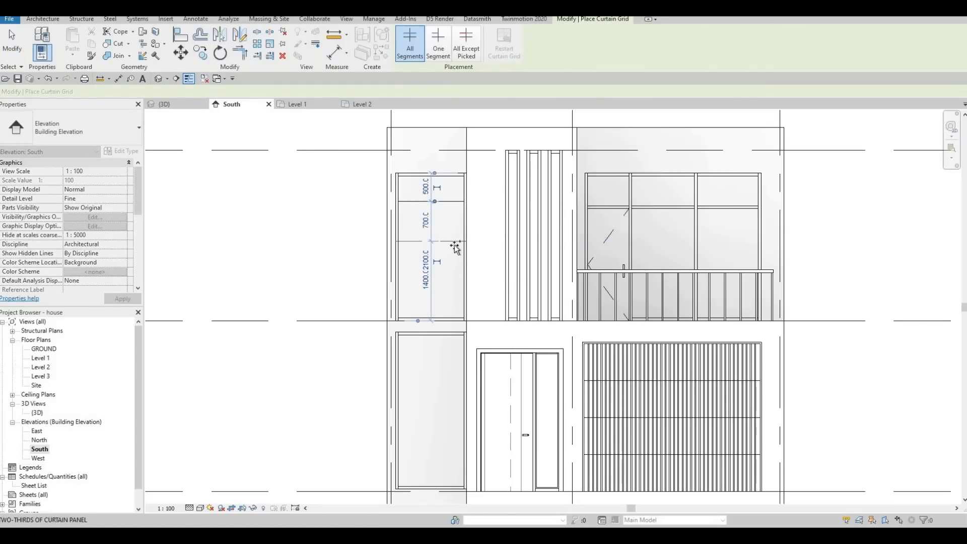
{"action": "left_click", "coordinate": [459, 275]}
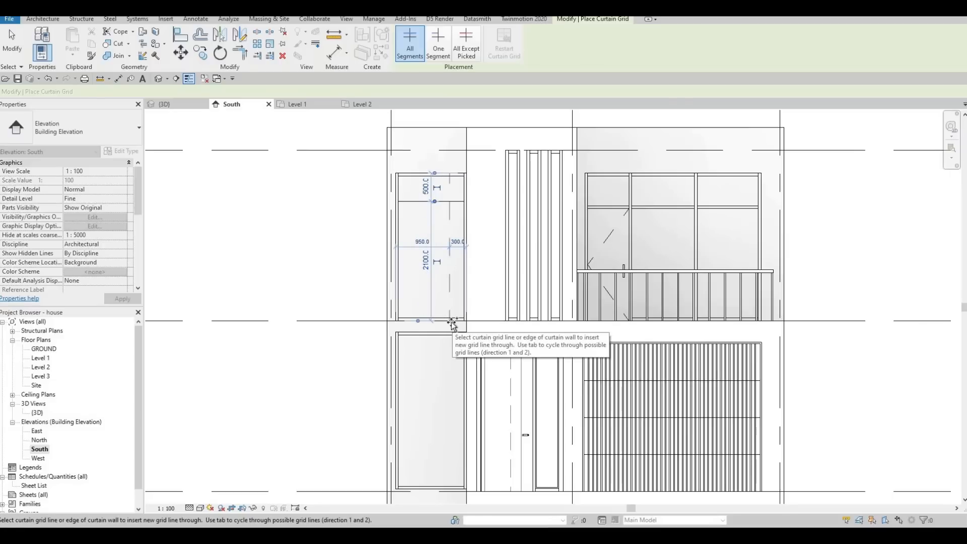
{"action": "scroll", "coordinate": [451, 322], "scroll_direction": "up", "scroll_amount": 3}
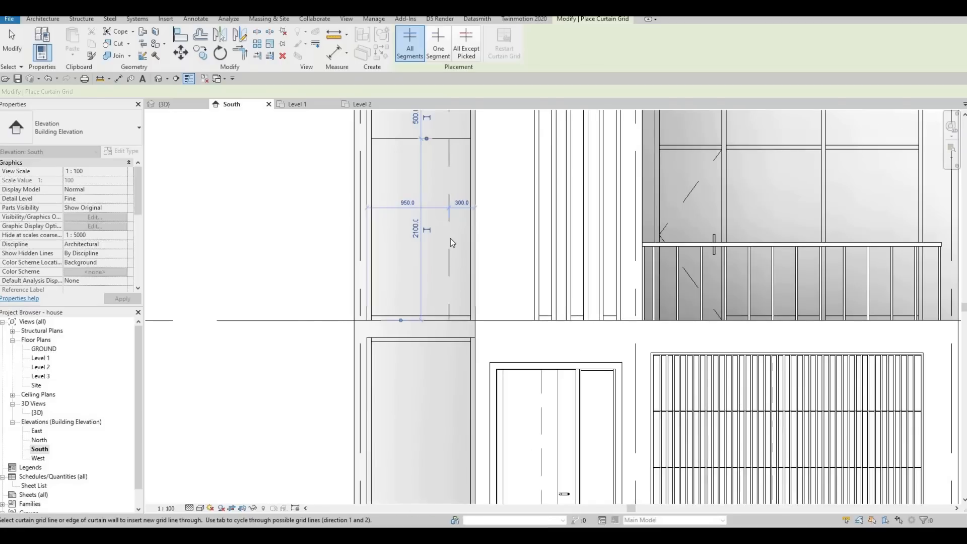
{"action": "key", "text": "Escape"}
{"action": "key", "text": "Escape"}
- Set the vertical curtain grid line in Bedroom 1's front window 800 mm from the window's outer side
{"action": "left_click", "coordinate": [450, 222]}
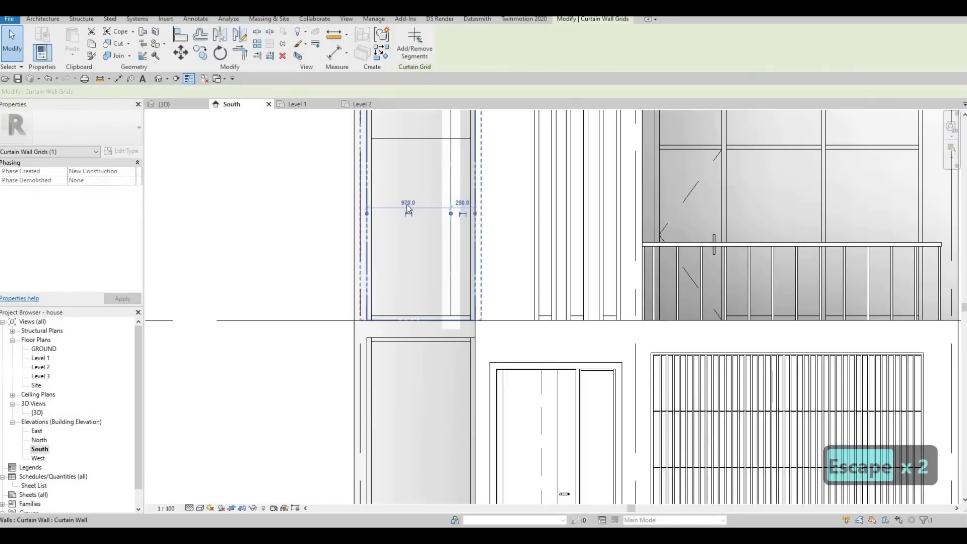
{"action": "left_click", "coordinate": [408, 203]}
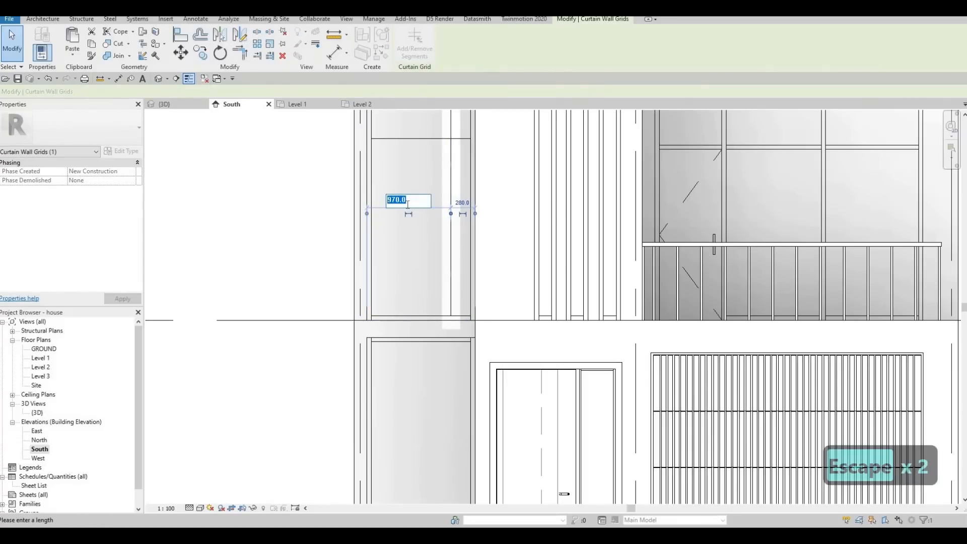
{"action": "type", "text": "900"}
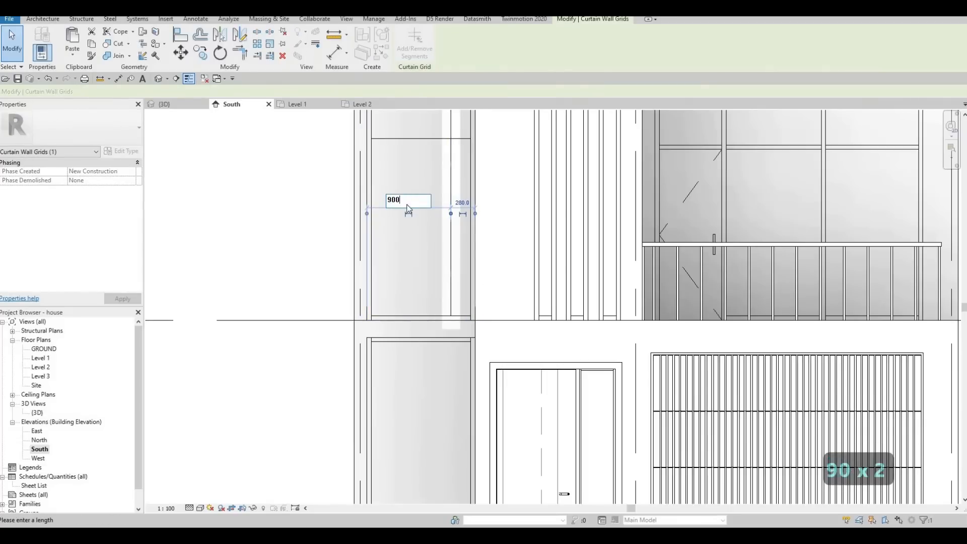
{"action": "key", "text": "Return"}
{"action": "left_click", "coordinate": [406, 203]}
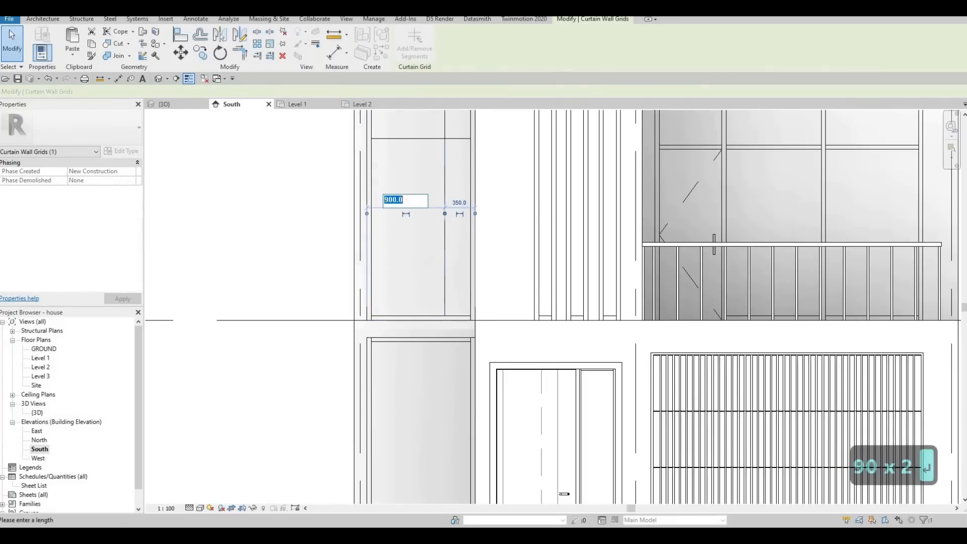
{"action": "type", "text": "800"}
{"action": "key", "text": "Return"}
{"action": "key", "text": "Escape"}
{"action": "key", "text": "Escape"}
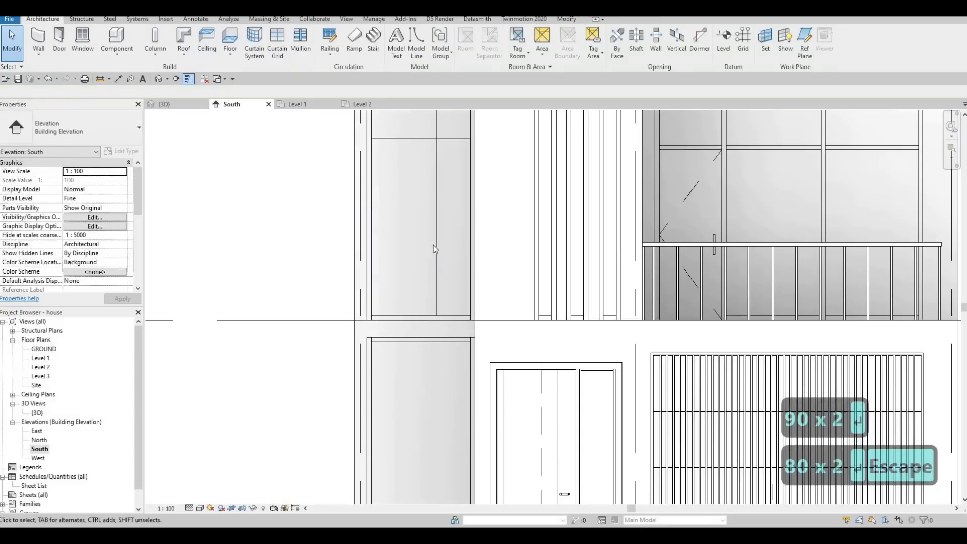
- Change the large lower glazed panel of Bedroom 1's front window to the M_Door-Curtain-Wall-Single-Glass type and clear the selection
{"action": "scroll", "coordinate": [403, 250], "scroll_direction": "down", "scroll_amount": 1}
{"action": "key", "text": "Escape"}
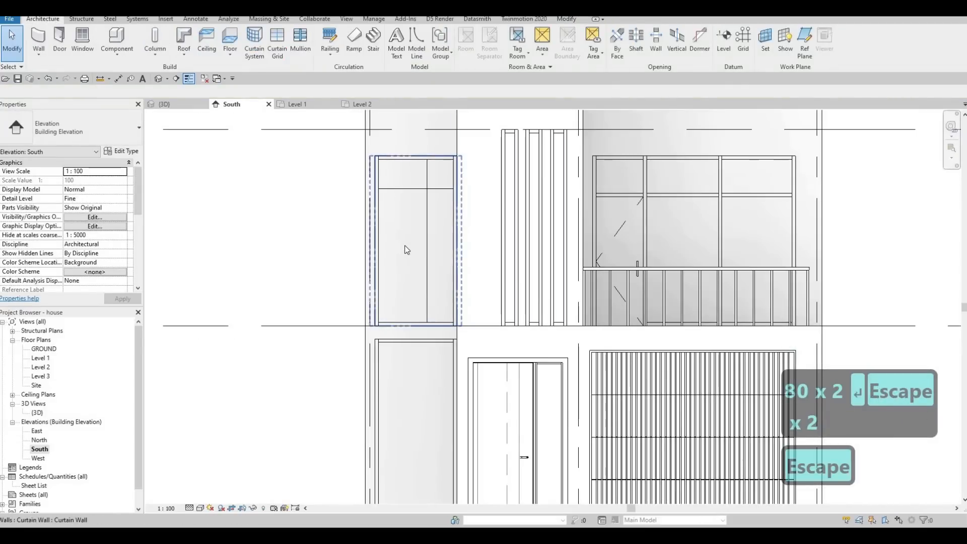
{"action": "key", "text": "Tab"}
{"action": "left_click", "coordinate": [407, 250]}
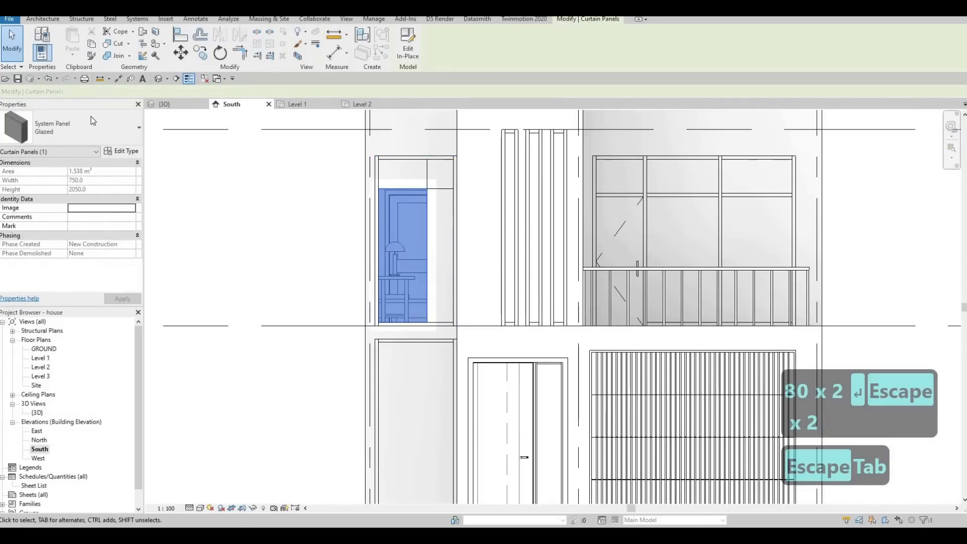
{"action": "left_click", "coordinate": [83, 135]}
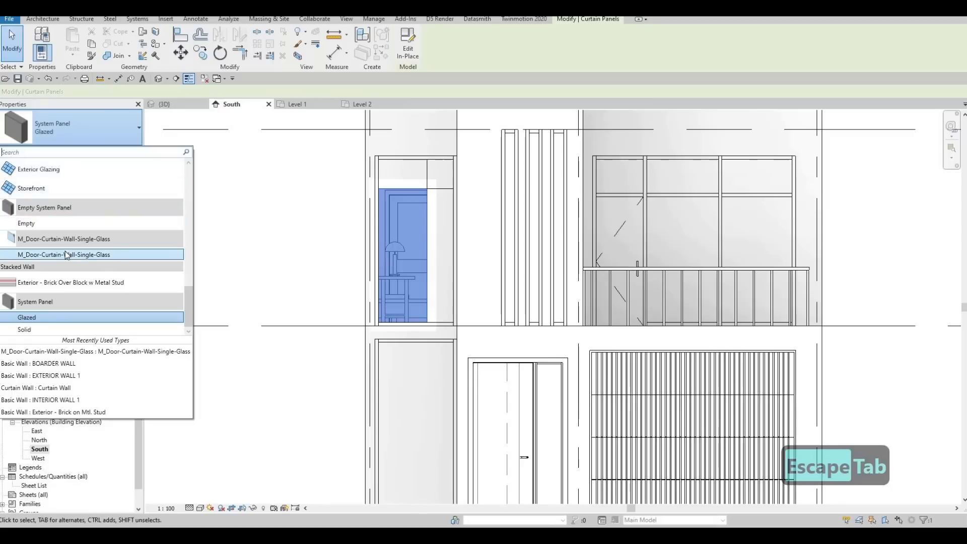
{"action": "key", "text": "Escape"}
{"action": "key", "text": "Escape"}
{"action": "key", "text": "Escape"}
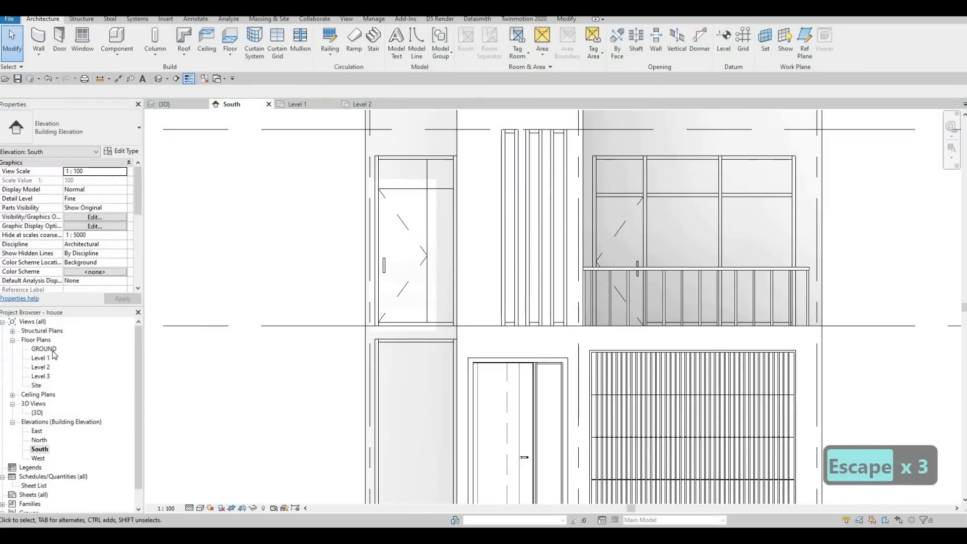
- In the Level 2 plan, flip Bedroom 1's new glass door so it swings outward and hinges on the outer wall's side
{"action": "left_click", "coordinate": [179, 103]}
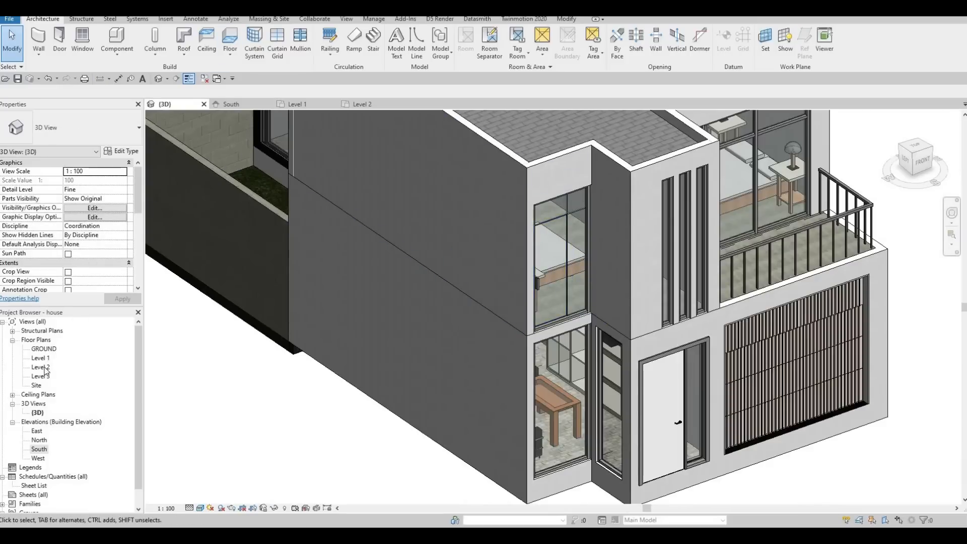
{"action": "double_click", "coordinate": [44, 368]}
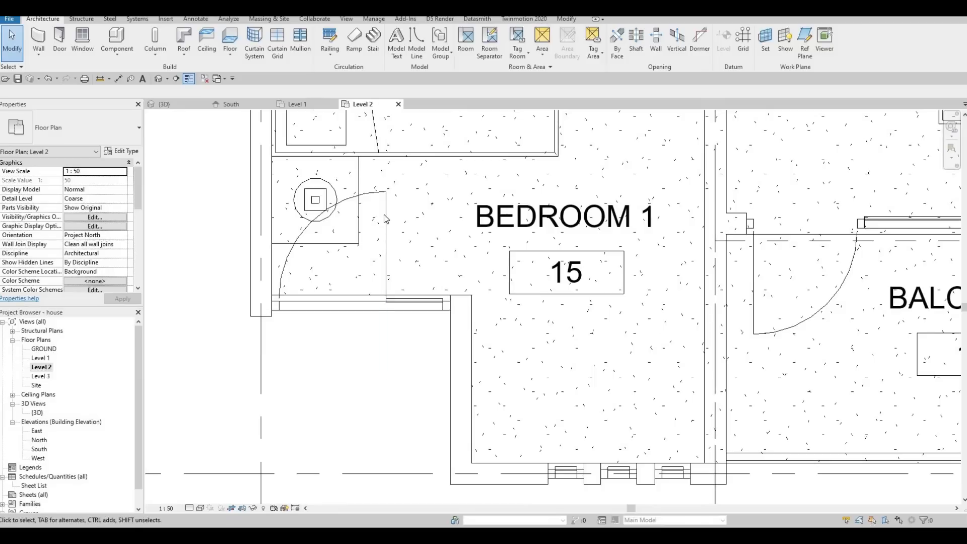
{"action": "left_click", "coordinate": [362, 220]}
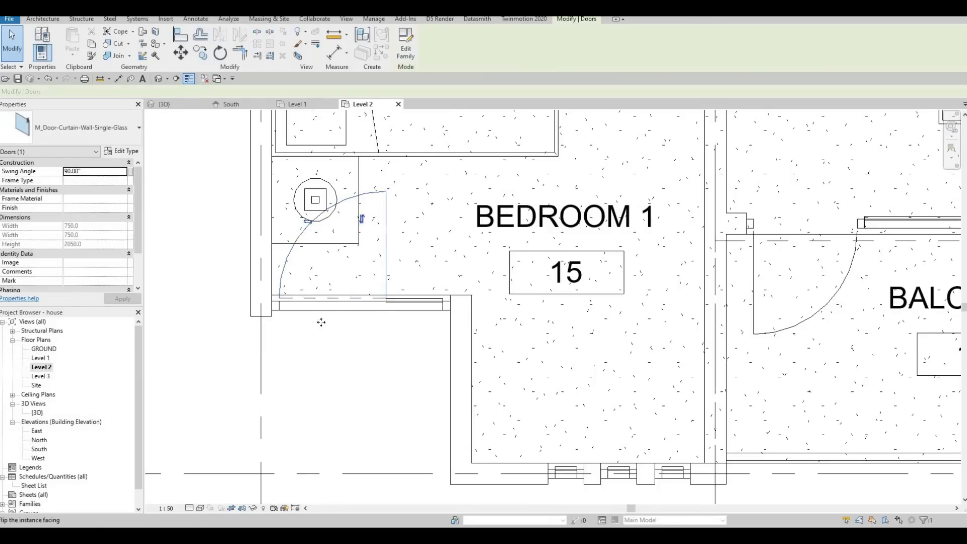
{"action": "key", "text": "space"}
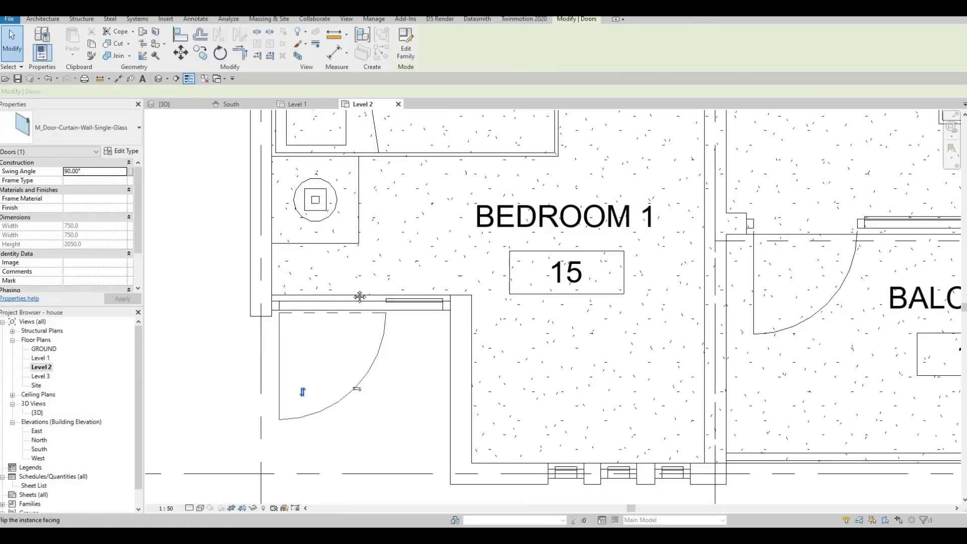
{"action": "left_click", "coordinate": [308, 390]}
{"action": "scroll", "coordinate": [411, 346], "scroll_direction": "down", "scroll_amount": 2}
{"action": "key", "text": "Escape"}
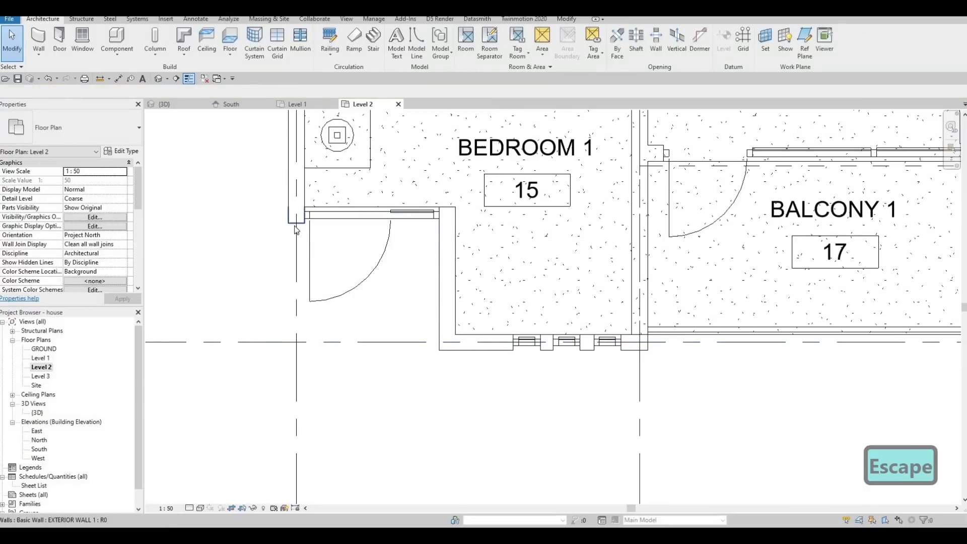
{"action": "key", "text": "Escape"}
{"action": "key", "text": "Escape"}
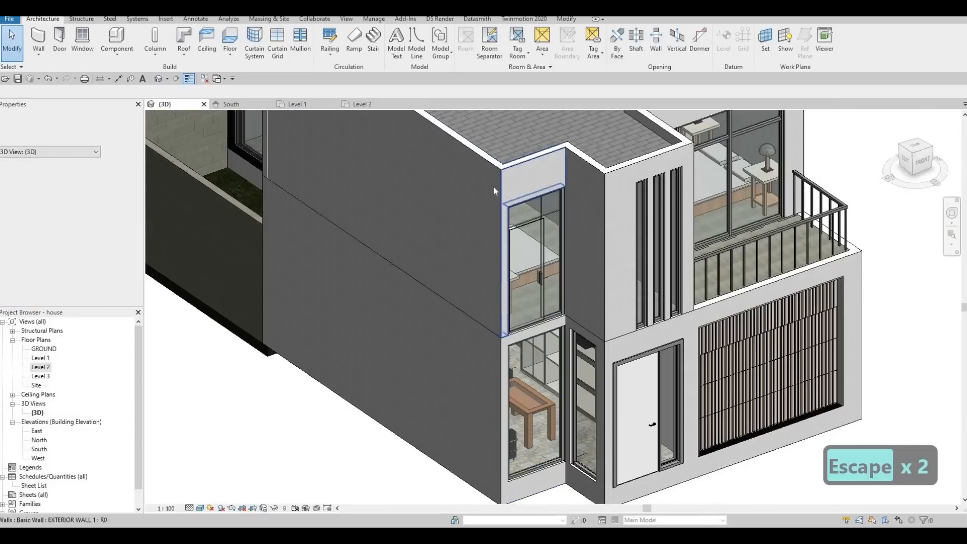
- In the 3D view, examine the layer material of EXTERIOR WALL 1 on Bedroom 1's long side wall and leave it unchanged
{"action": "key", "text": "Escape"}
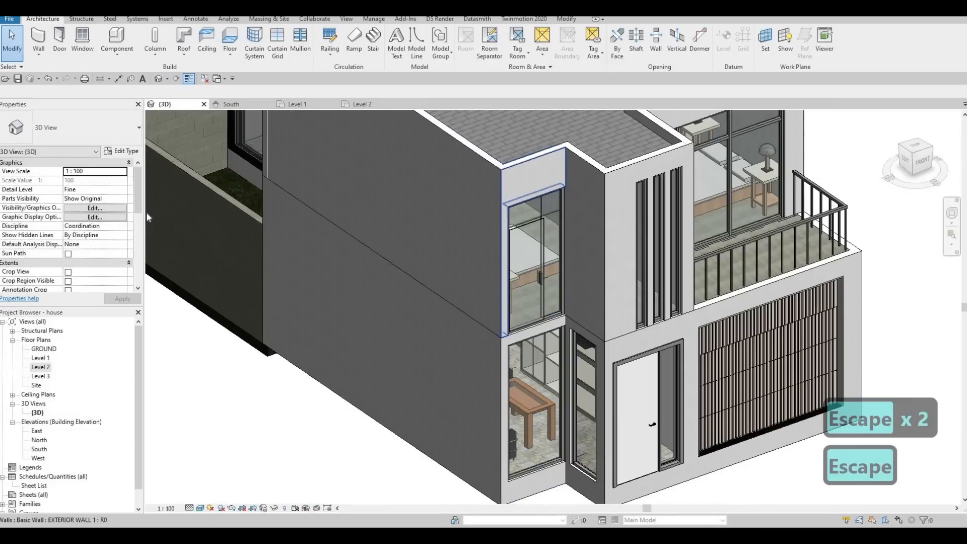
{"action": "left_click", "coordinate": [148, 217]}
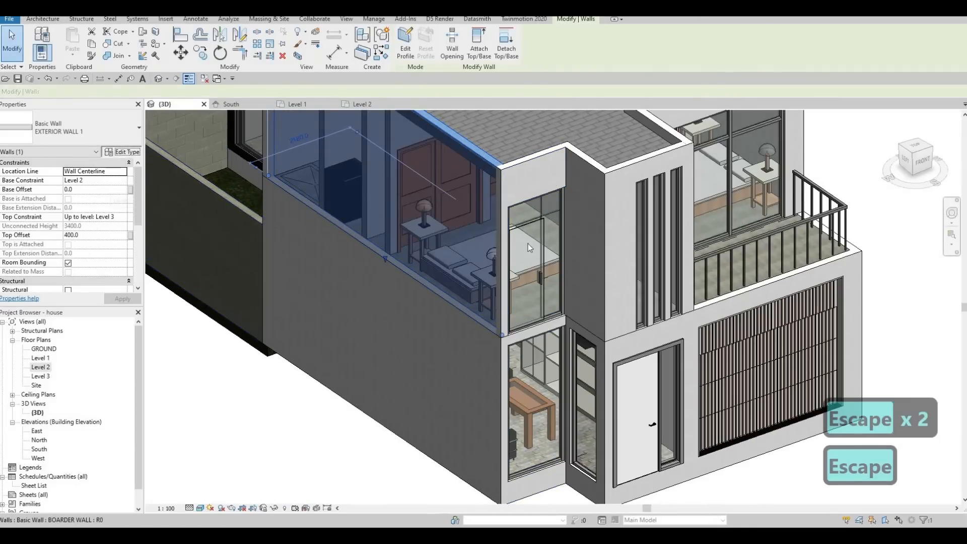
{"action": "left_click", "coordinate": [123, 151]}
{"action": "left_click", "coordinate": [831, 333]}
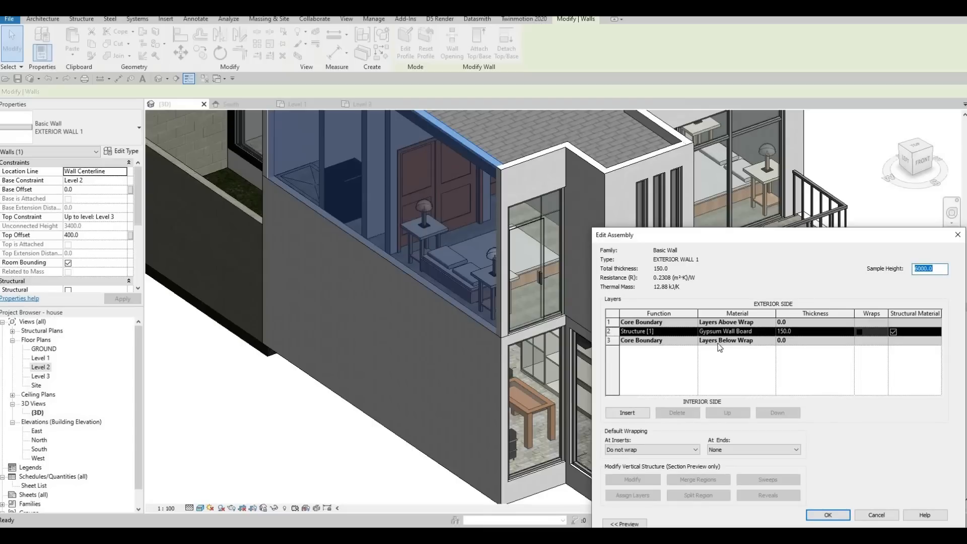
{"action": "key", "text": "Escape"}
{"action": "key", "text": "Escape"}
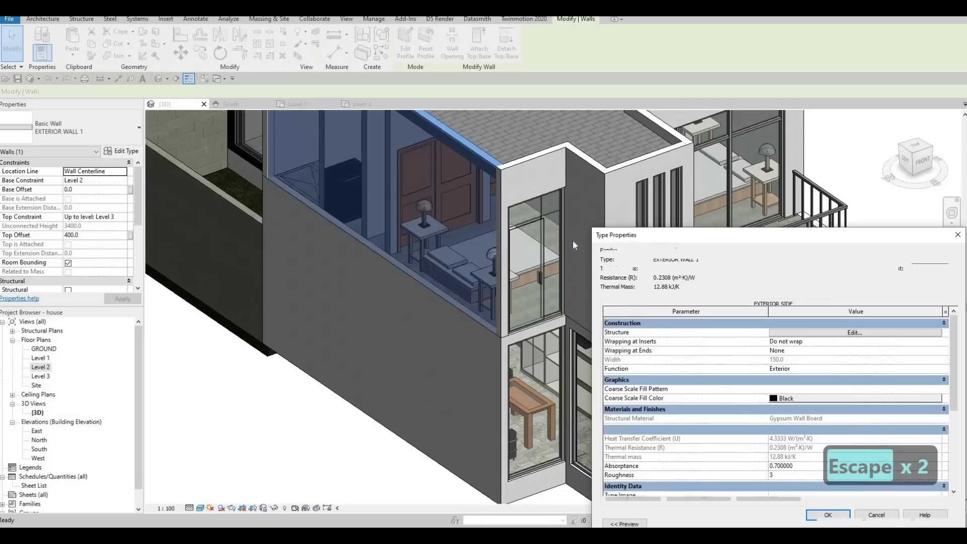
{"action": "key", "text": "Escape"}
{"action": "key", "text": "Escape"}
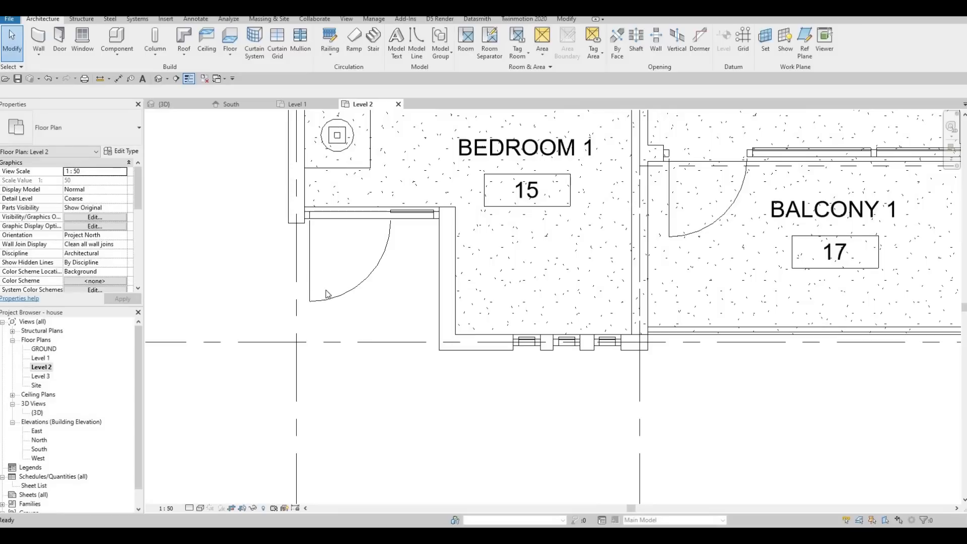
- In the Level 2 plan, start an in-place component in the Generic Models category, keeping the suggested name
{"action": "middle_click_drag", "start_coordinate": [327, 292], "coordinate": [330, 259]}
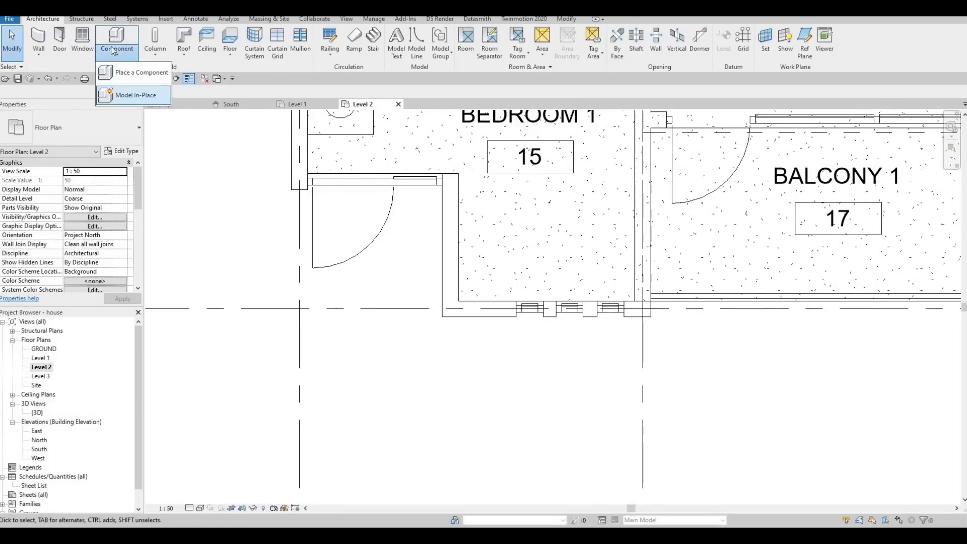
{"action": "left_click", "coordinate": [120, 97]}
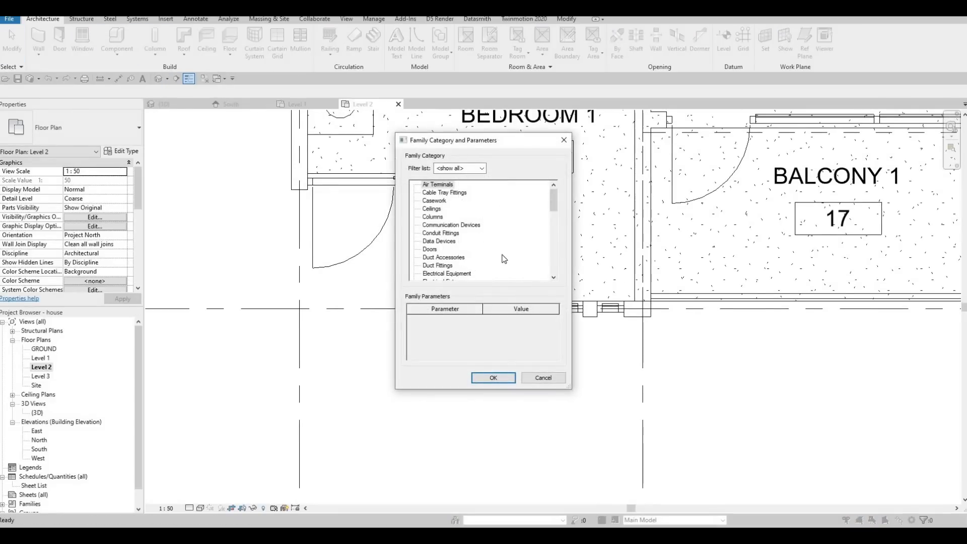
{"action": "scroll", "coordinate": [471, 256], "scroll_direction": "down", "scroll_amount": 3}
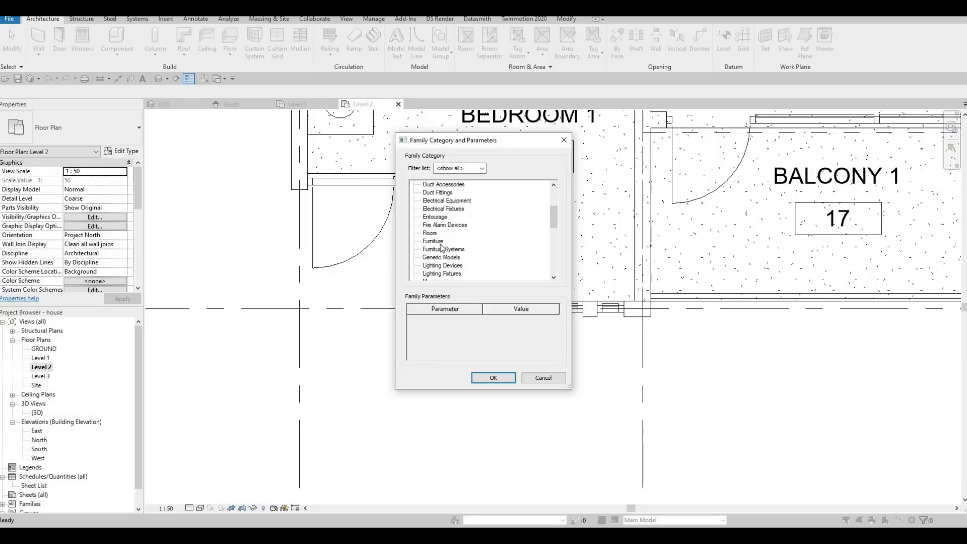
{"action": "scroll", "coordinate": [441, 247], "scroll_direction": "down", "scroll_amount": 1}
{"action": "left_click", "coordinate": [494, 378]}
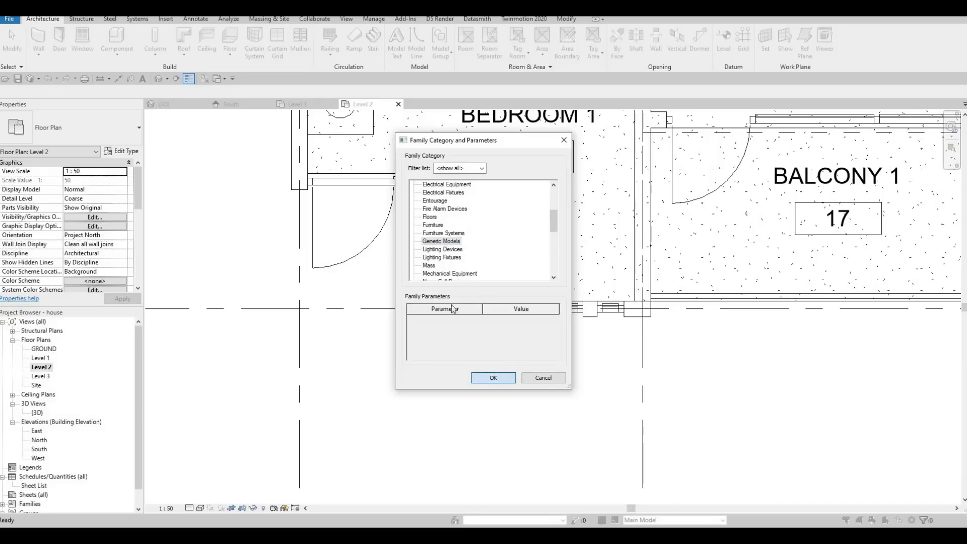
{"action": "key", "text": "Return"}
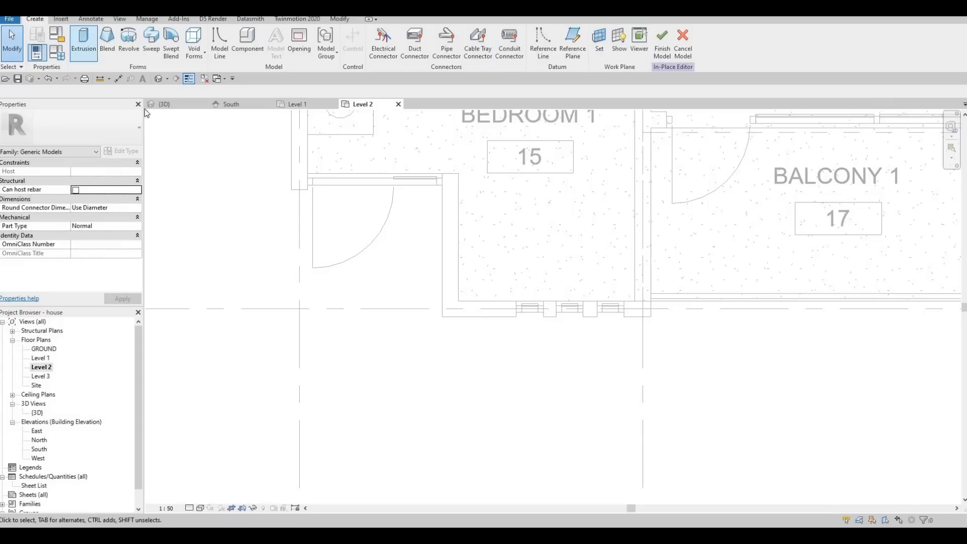
- Assign a duplicate of the Gypsum Wall Board material to the new in-place extrusion
{"action": "left_click", "coordinate": [117, 236]}
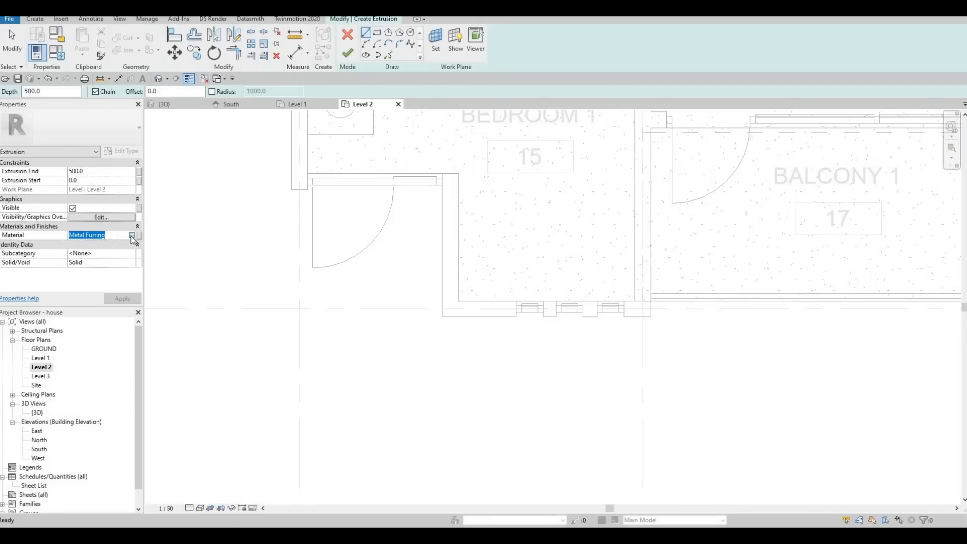
{"action": "left_click", "coordinate": [132, 235]}
{"action": "scroll", "coordinate": [312, 144], "scroll_direction": "up", "scroll_amount": 1}
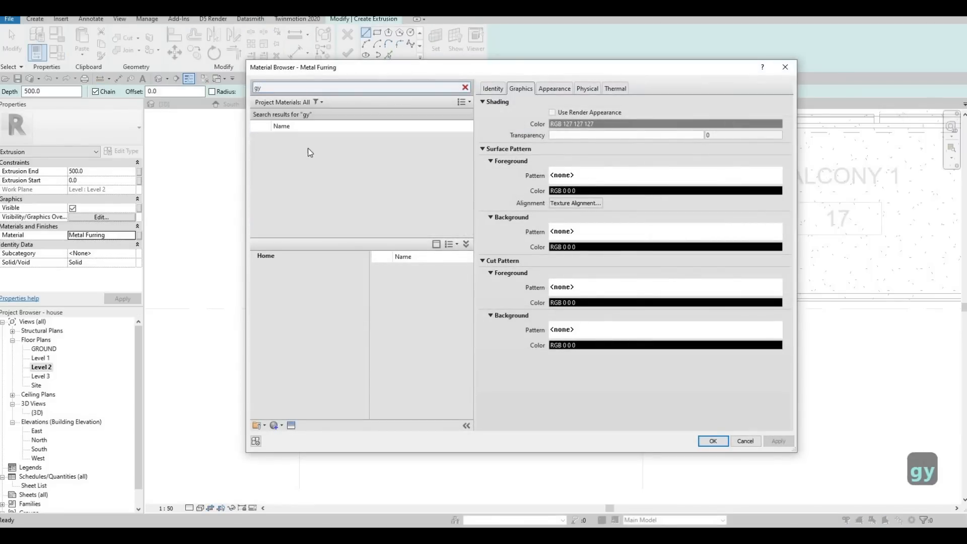
{"action": "left_click", "coordinate": [356, 147]}
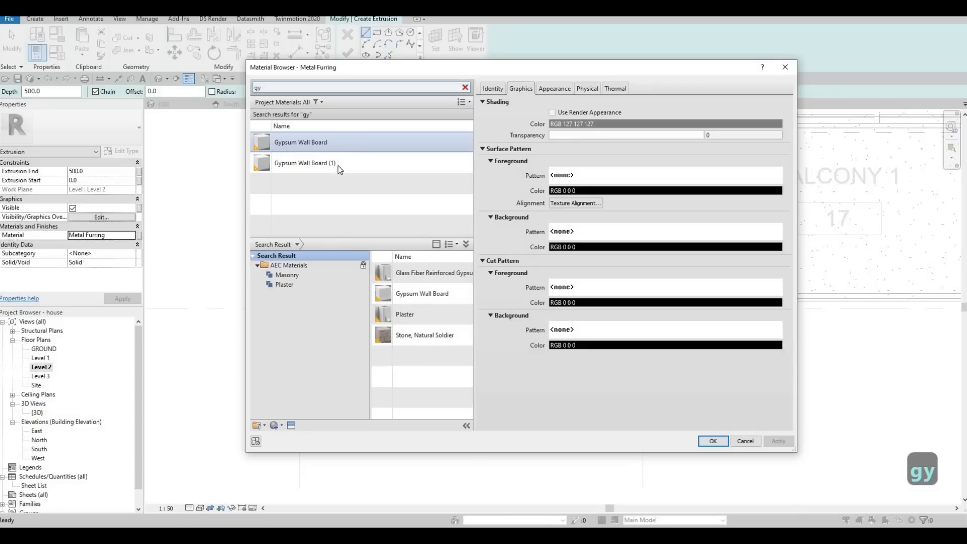
{"action": "left_click", "coordinate": [281, 426]}
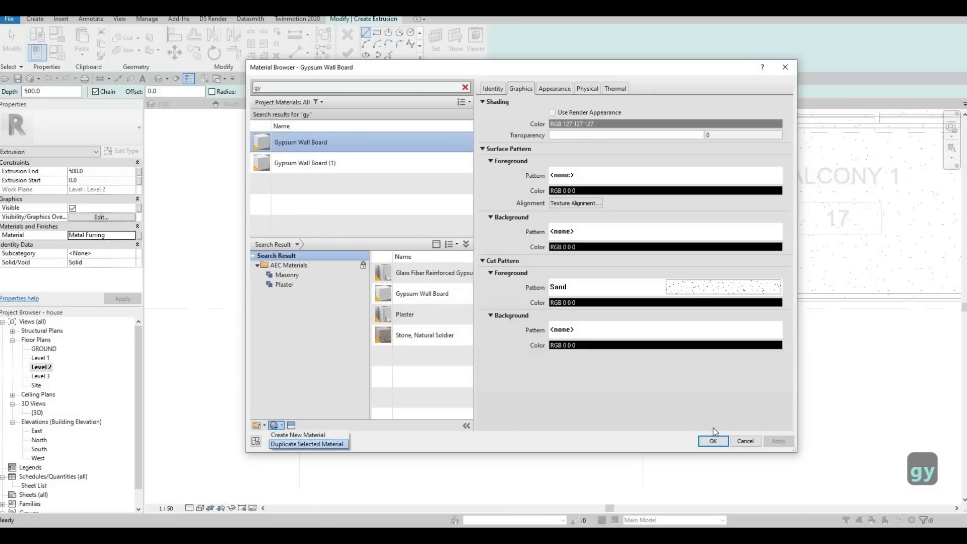
{"action": "left_click", "coordinate": [310, 443]}
{"action": "left_click", "coordinate": [711, 444]}
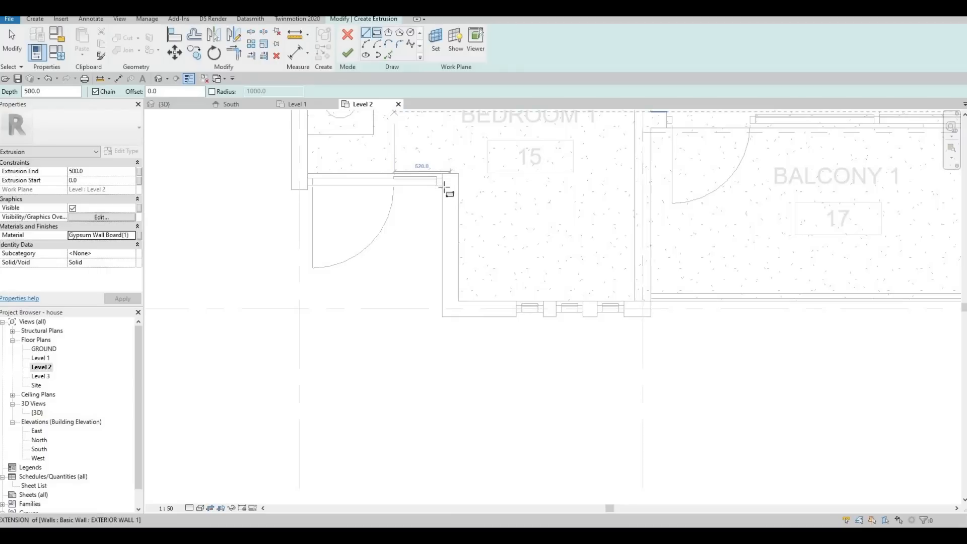
- Sketch a rectangle about 1400 by 1270 mm outside Bedroom 1's glass door, from the recess corner to the outer wall face
{"action": "left_click", "coordinate": [443, 185]}
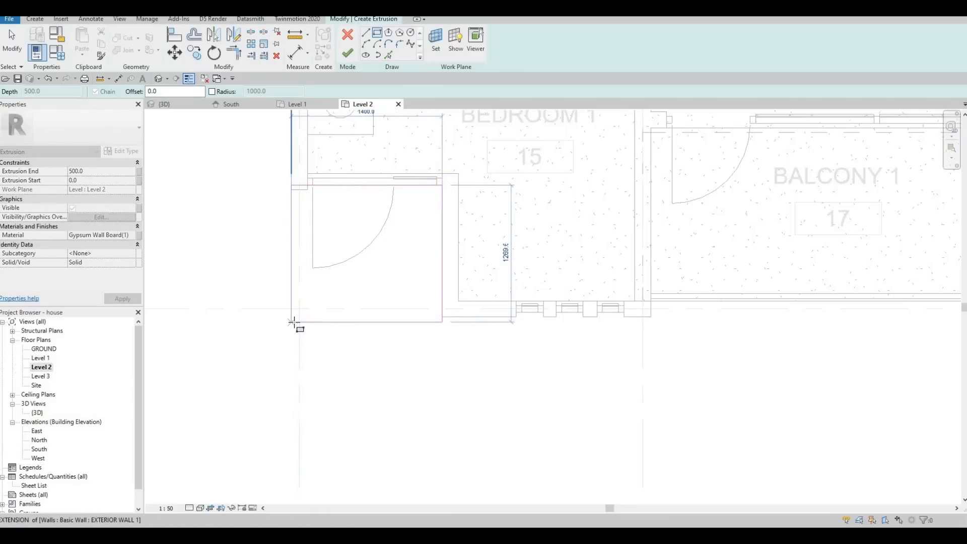
{"action": "left_click", "coordinate": [313, 322]}
{"action": "key", "text": "Escape"}
{"action": "key", "text": "Escape"}
{"action": "key", "text": "Escape"}
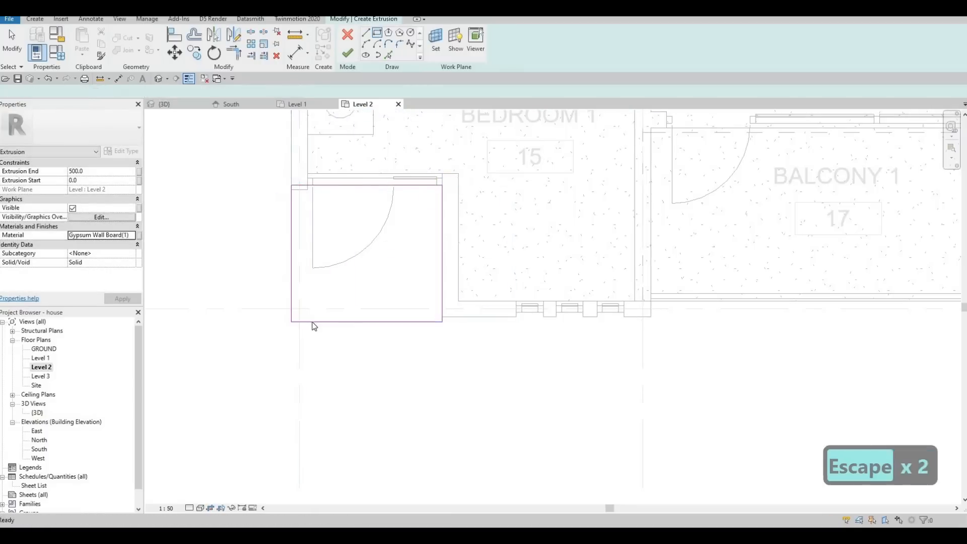
- Align the rectangle's front edge with the outer face of Bedroom 1's front wall and finish the extrusion sketch
{"action": "key", "text": "a"}
{"action": "key", "text": "l"}
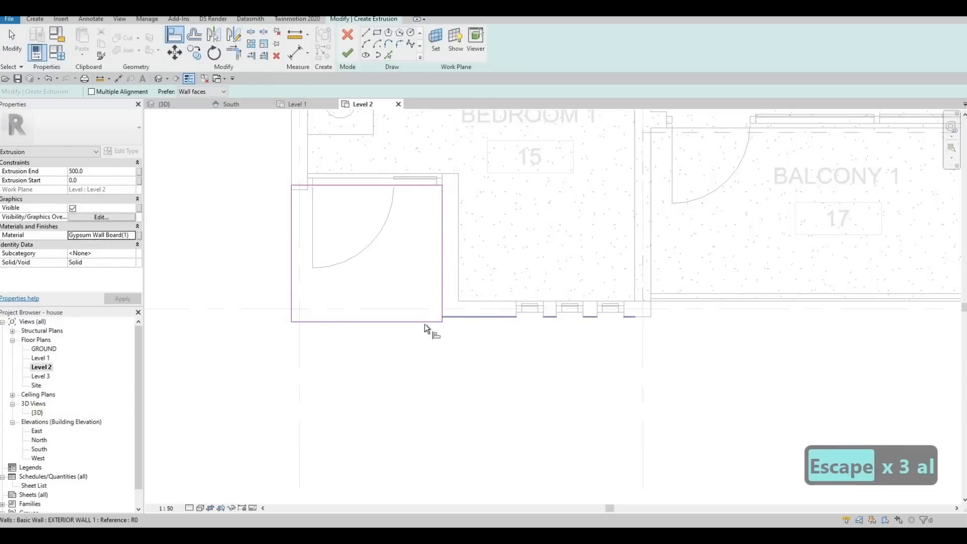
{"action": "left_click", "coordinate": [425, 318]}
{"action": "left_click", "coordinate": [348, 322]}
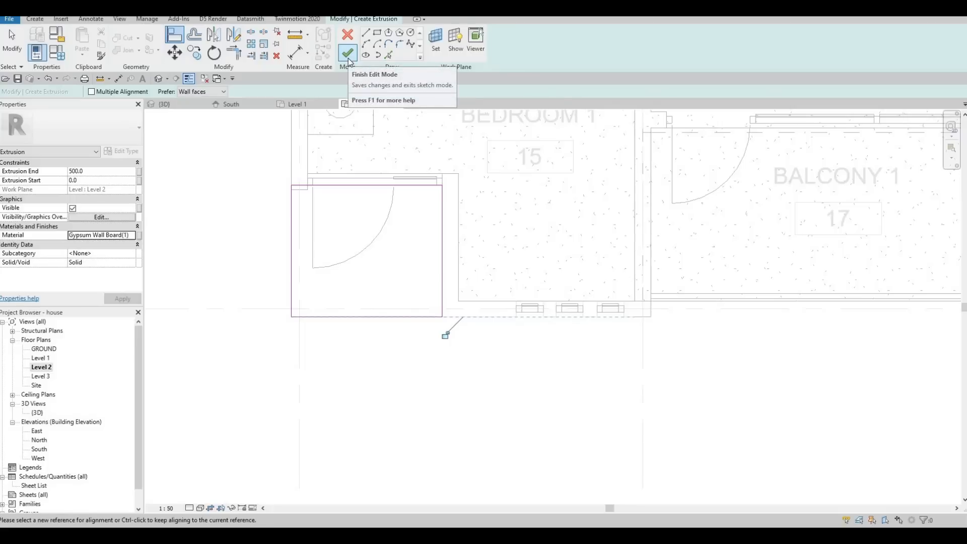
{"action": "left_click", "coordinate": [348, 54]}
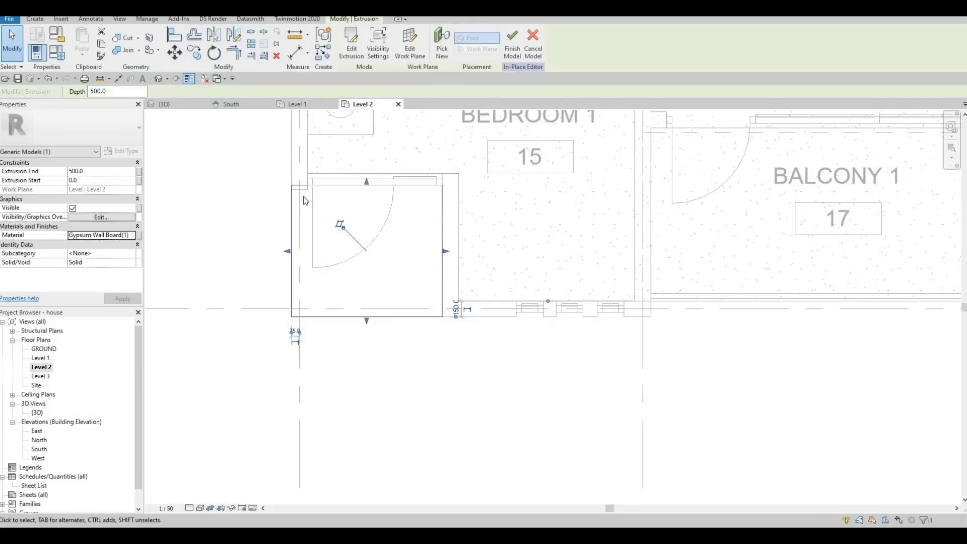
- Finish the in-place model and inspect the new slab at the front recess in the 3D view
{"action": "key", "text": "Escape"}
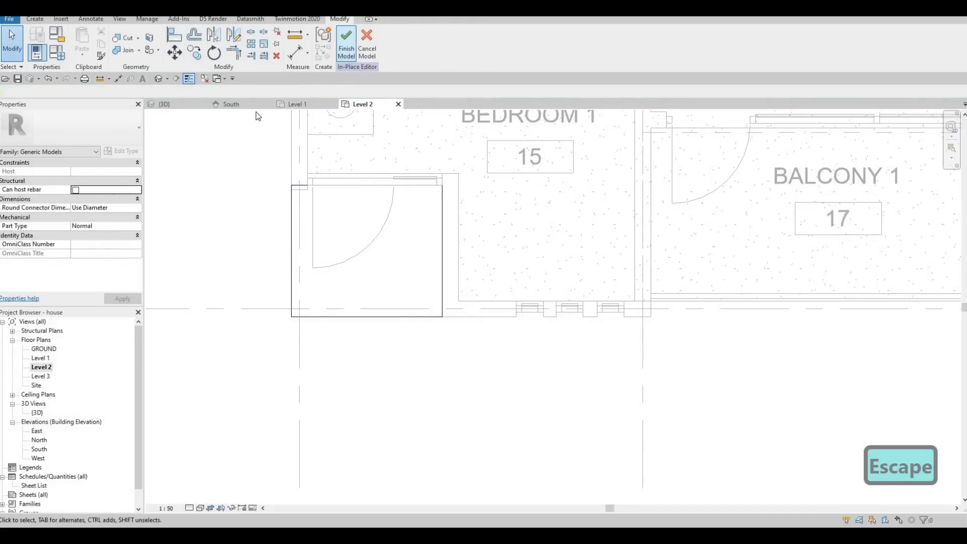
{"action": "left_click", "coordinate": [170, 104]}
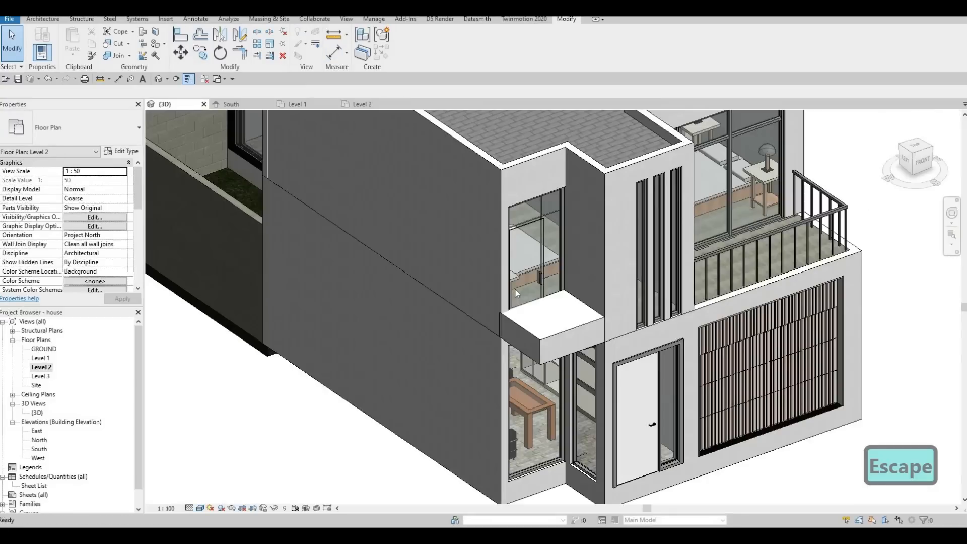
{"action": "scroll", "coordinate": [521, 289], "scroll_direction": "up", "scroll_amount": 2}
{"action": "middle_click_drag", "start_coordinate": [576, 339], "coordinate": [569, 330]}
{"action": "scroll", "coordinate": [570, 330], "scroll_direction": "up", "scroll_amount": 2}
{"action": "middle_click_drag", "start_coordinate": [570, 330], "coordinate": [500, 356], "text": "shift"}
{"action": "scroll", "coordinate": [501, 356], "scroll_direction": "down", "scroll_amount": 2}
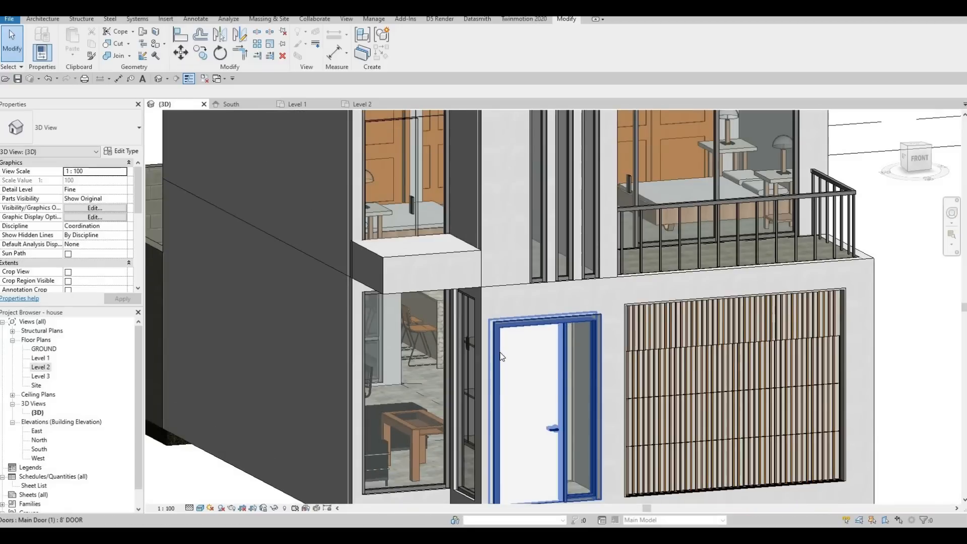
- Try to align the in-place slab with the Level 2 floor in the 3D view
{"action": "key", "text": "a"}
{"action": "key", "text": "l"}
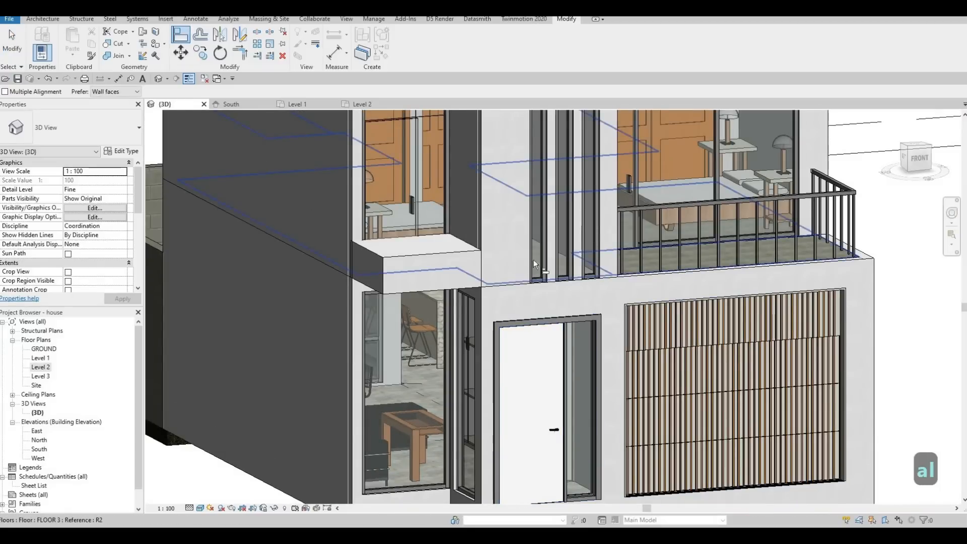
{"action": "left_click", "coordinate": [550, 304]}
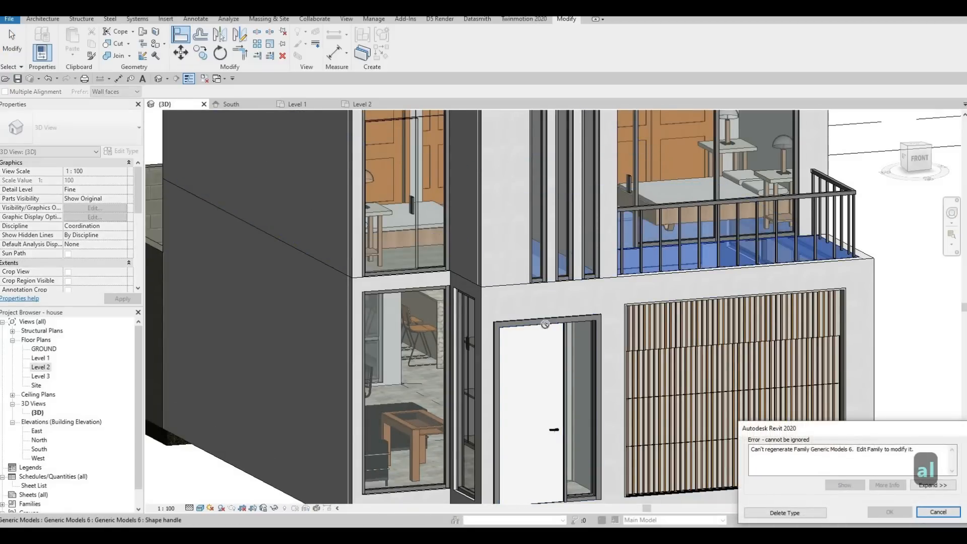
{"action": "key", "text": "ctrl+z"}
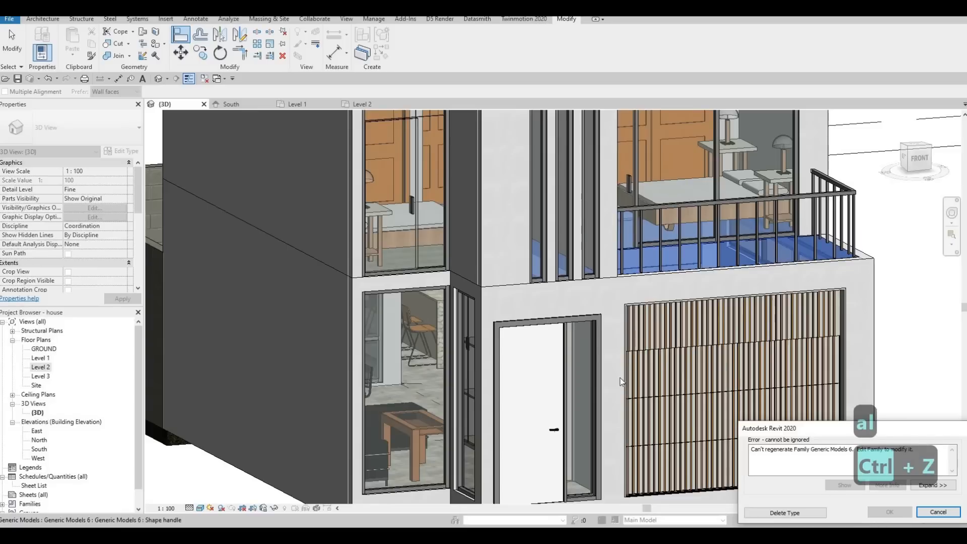
{"action": "key", "text": "Escape"}
{"action": "key", "text": "Escape"}
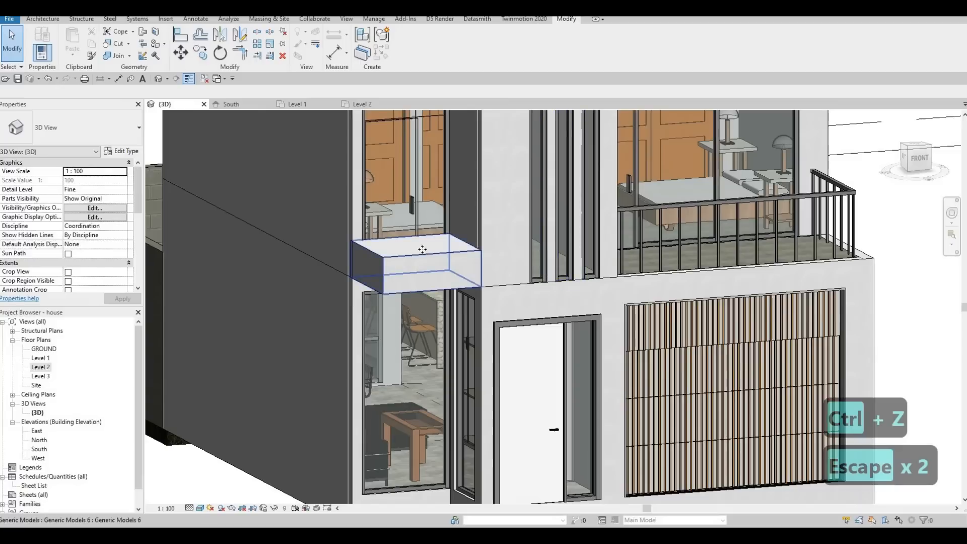
- Lower the in-place slab's top face and extend its underside to about 139 mm below Level 2
{"action": "left_click", "coordinate": [422, 249]}
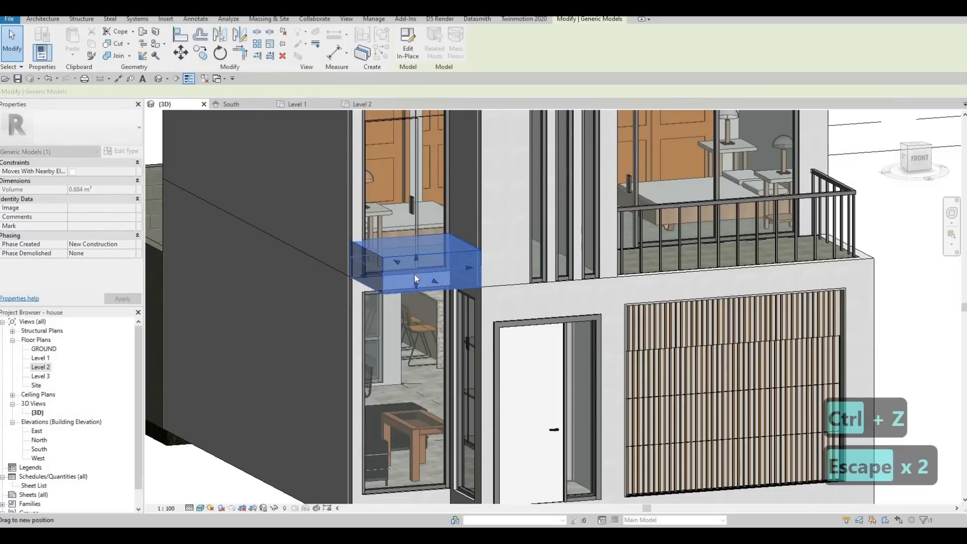
{"action": "left_click_drag", "start_coordinate": [414, 274], "coordinate": [622, 284]}
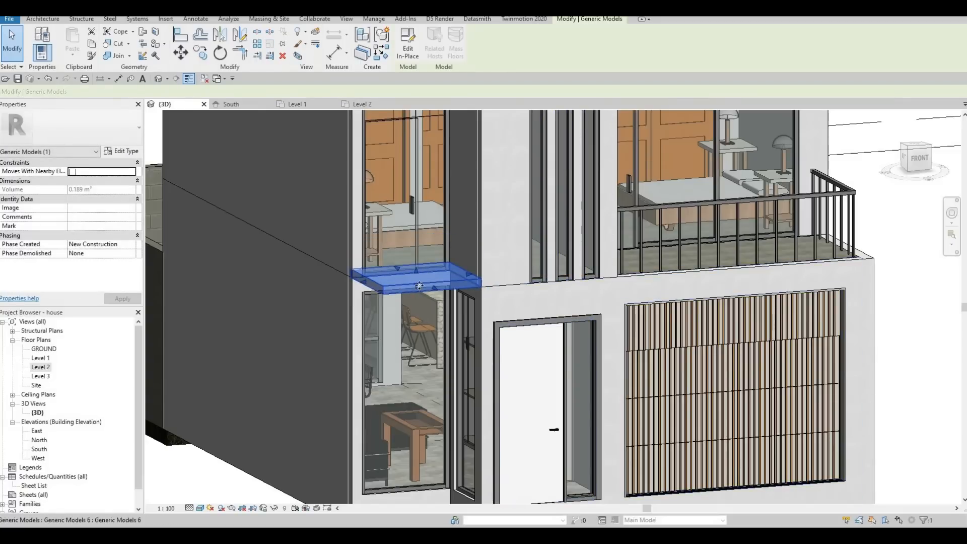
{"action": "scroll", "coordinate": [419, 286], "scroll_direction": "up", "scroll_amount": 2}
{"action": "left_click_drag", "start_coordinate": [421, 290], "coordinate": [526, 293]}
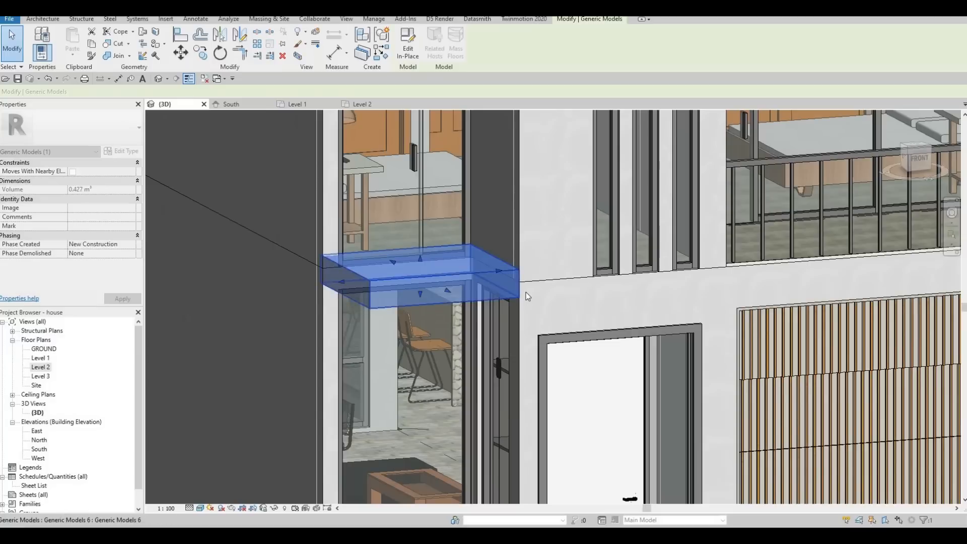
- Align the slab's top face with the Level 2 floor line so the slab's extrusion ends at 0
{"action": "key", "text": "Escape"}
{"action": "key", "text": "Escape"}
{"action": "key", "text": "a"}
{"action": "key", "text": "l"}
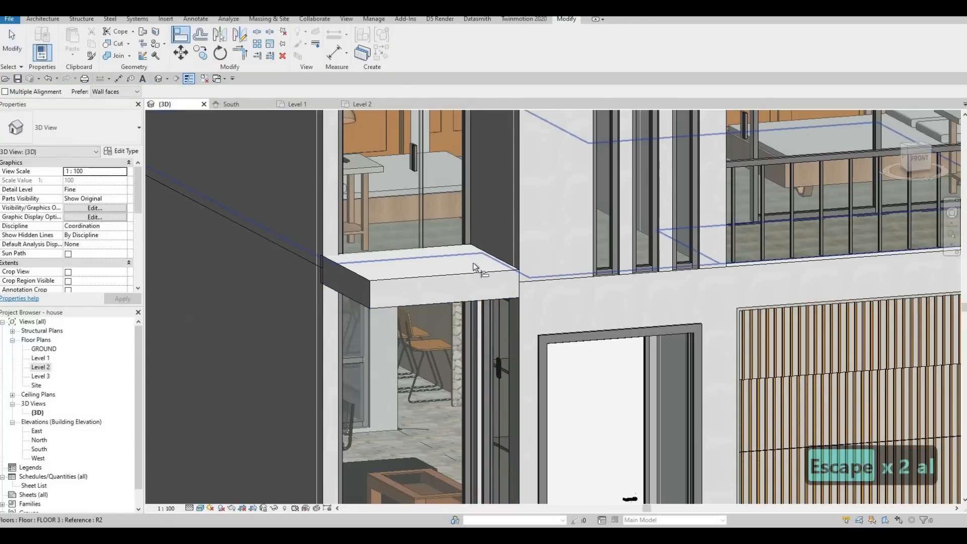
{"action": "left_click", "coordinate": [463, 264]}
{"action": "left_click", "coordinate": [503, 272]}
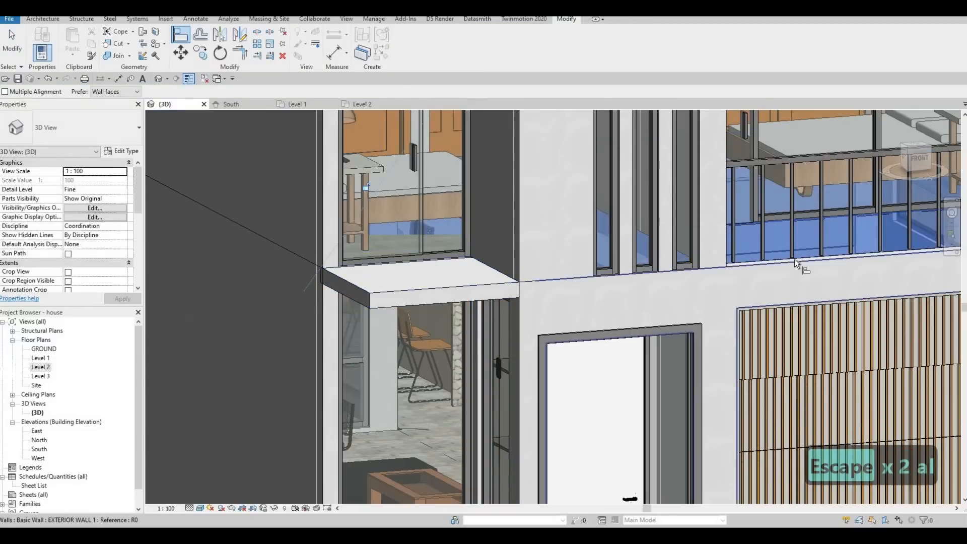
{"action": "middle_click_drag", "start_coordinate": [506, 284], "coordinate": [359, 286]}
{"action": "key", "text": "Escape"}
{"action": "key", "text": "Escape"}
- Edit the slab in place and set its Extrusion Start to -200 mm
{"action": "left_click", "coordinate": [359, 287]}
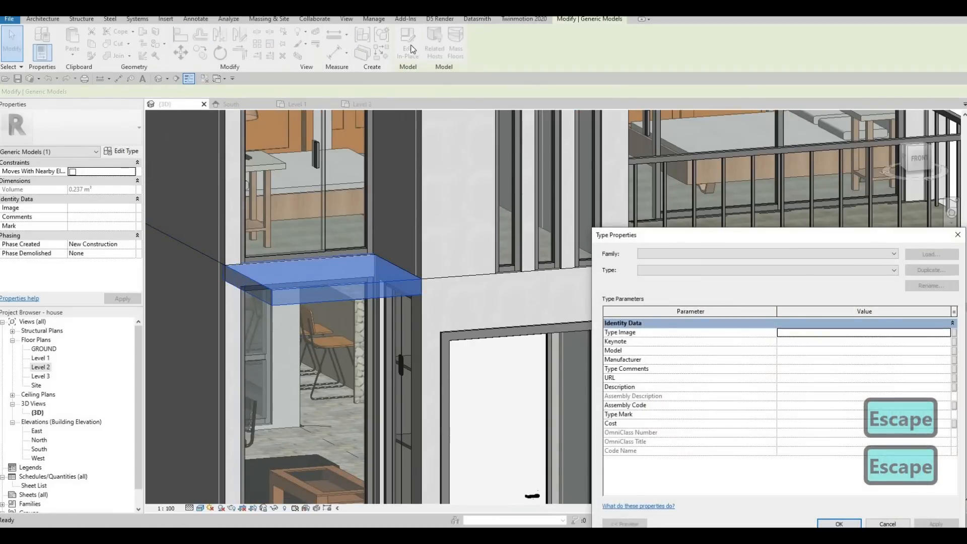
{"action": "key", "text": "Escape"}
{"action": "left_click", "coordinate": [409, 49]}
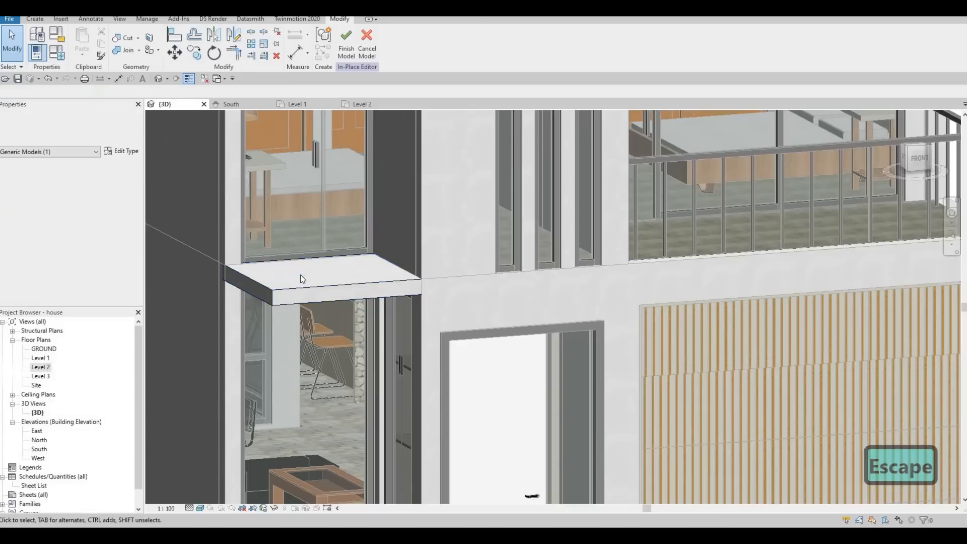
{"action": "left_click", "coordinate": [302, 279]}
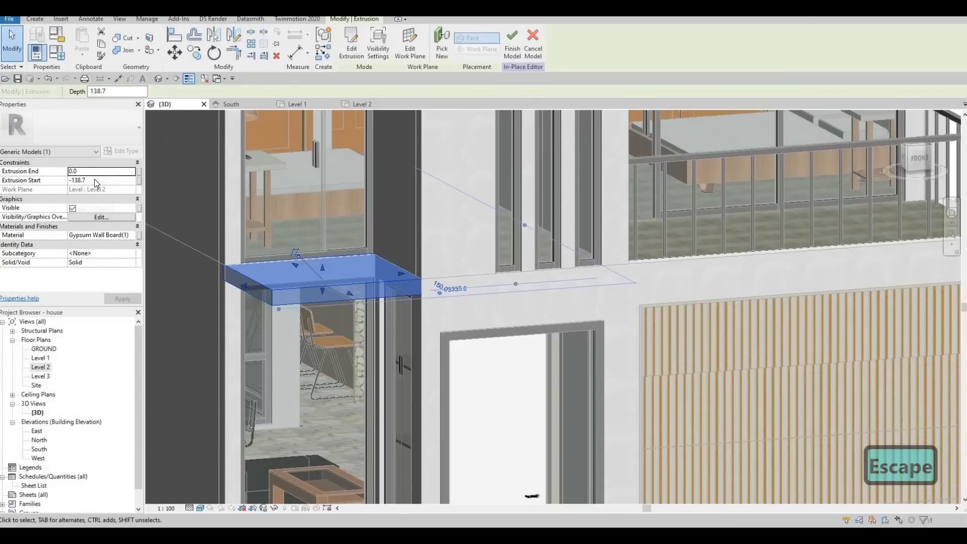
{"action": "left_click", "coordinate": [96, 180]}
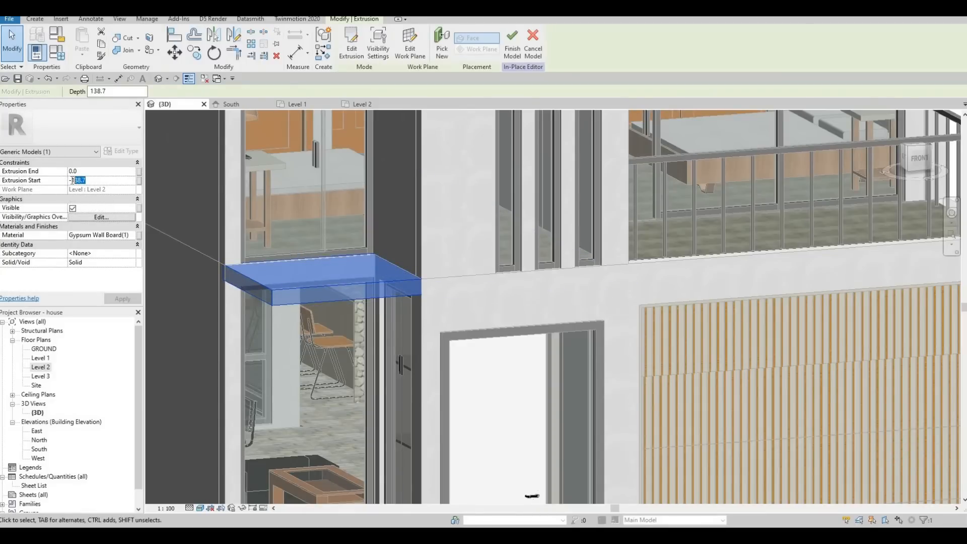
{"action": "type", "text": "200"}
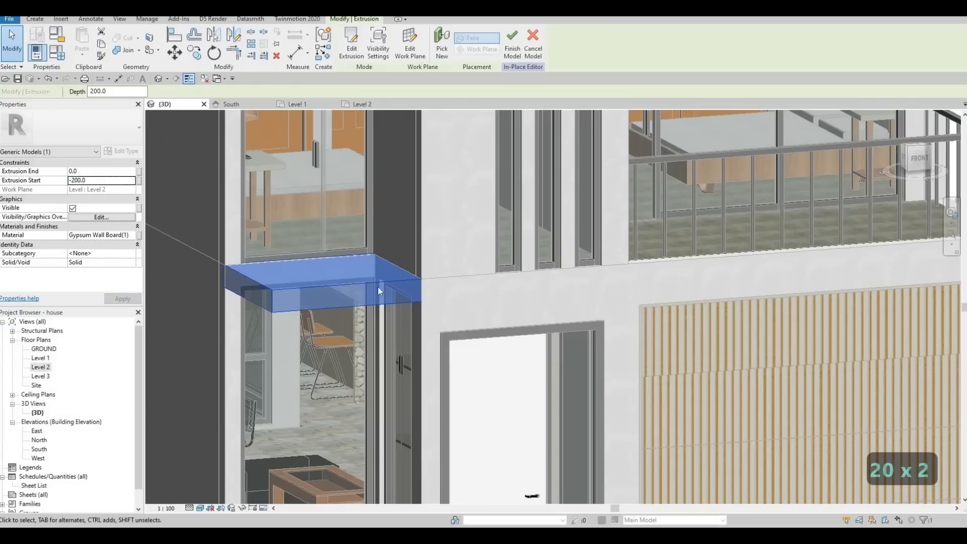
{"action": "key", "text": "Escape"}
{"action": "key", "text": "Escape"}
- Finish the in-place model and examine the slab and front facade from several angles
{"action": "scroll", "coordinate": [374, 296], "scroll_direction": "down", "scroll_amount": 3}
{"action": "middle_click_drag", "start_coordinate": [632, 301], "coordinate": [486, 331], "text": "shift"}
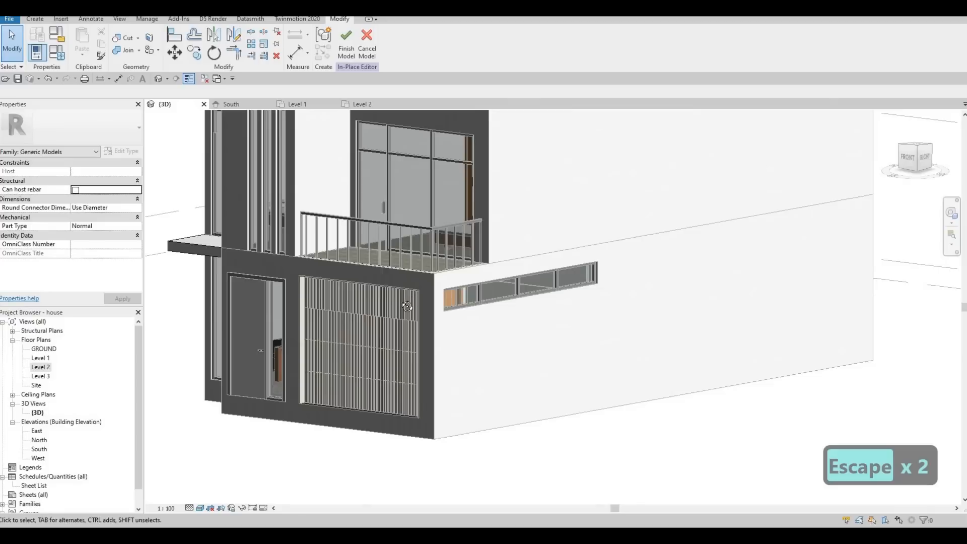
{"action": "middle_click_drag", "start_coordinate": [407, 307], "coordinate": [600, 348], "text": "shift"}
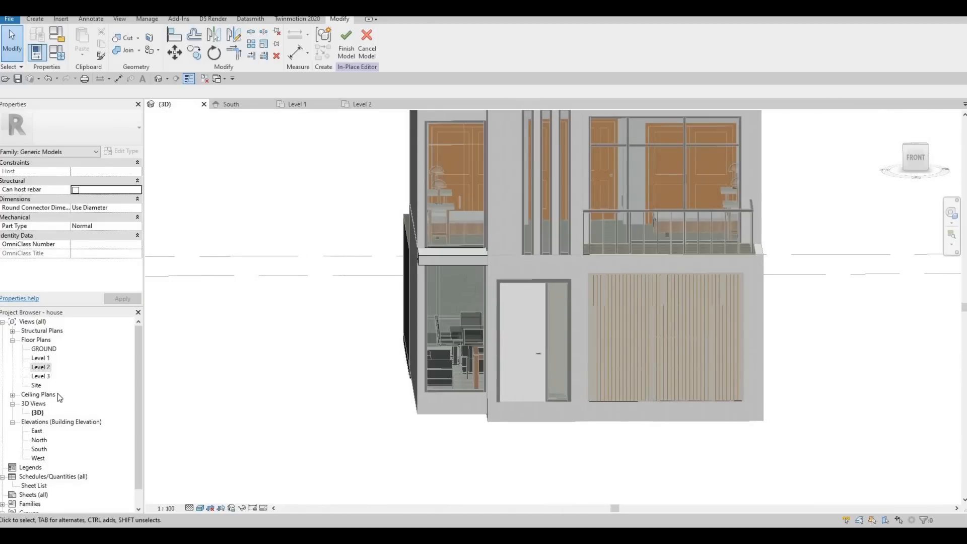
{"action": "middle_click_drag", "start_coordinate": [483, 294], "coordinate": [500, 302], "text": "shift"}
{"action": "middle_click_drag", "start_coordinate": [416, 132], "coordinate": [403, 141]}
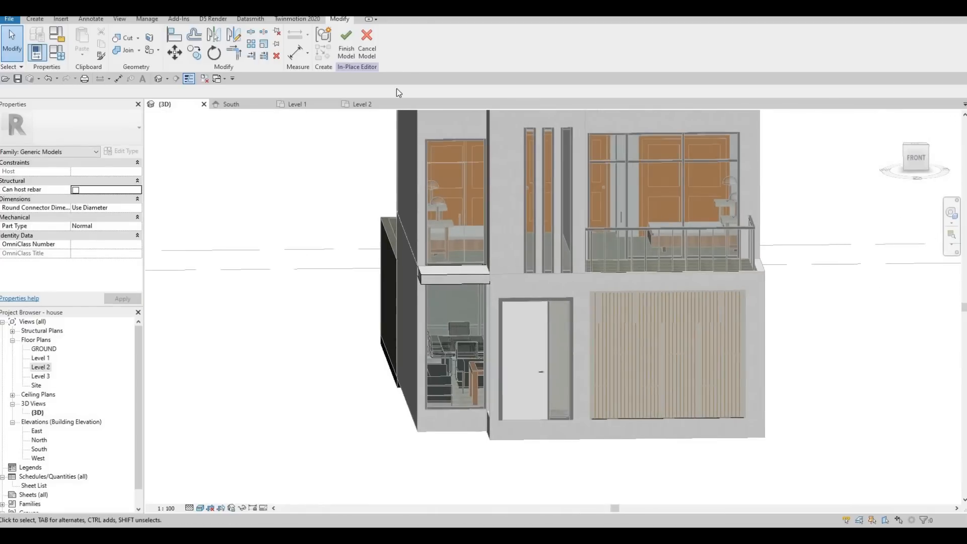
{"action": "middle_click_drag", "start_coordinate": [458, 292], "coordinate": [646, 296], "text": "shift"}
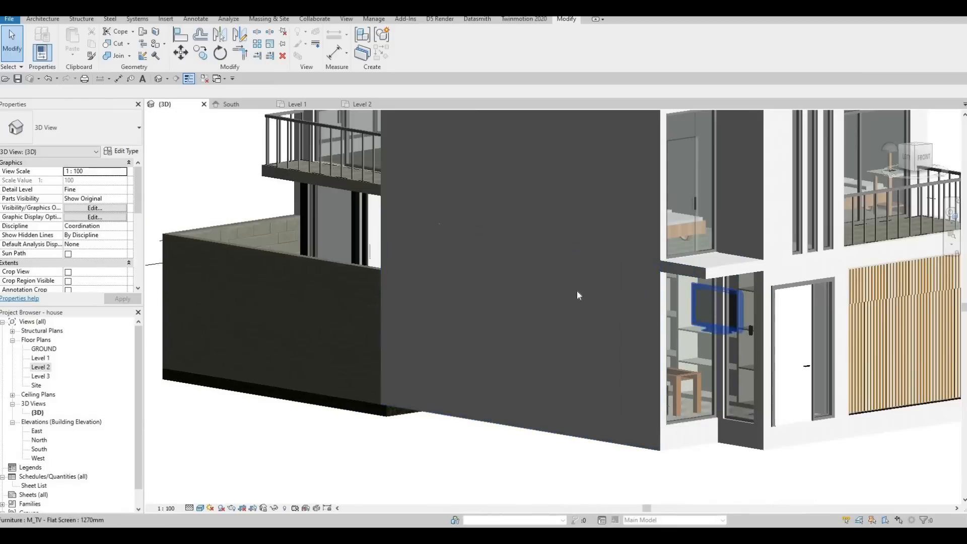
{"action": "middle_click_drag", "start_coordinate": [577, 291], "coordinate": [551, 300], "text": "shift"}
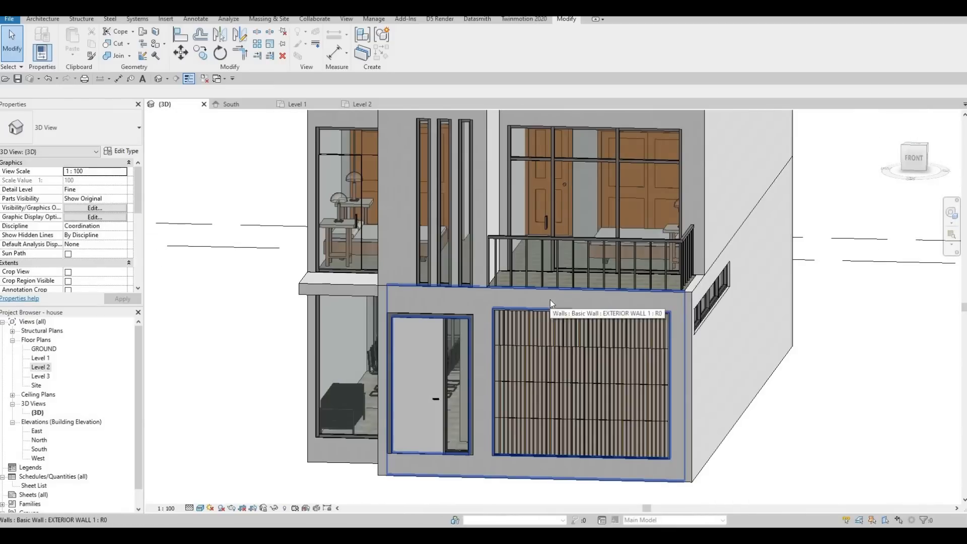
{"action": "scroll", "coordinate": [550, 300], "scroll_direction": "down", "scroll_amount": 1}
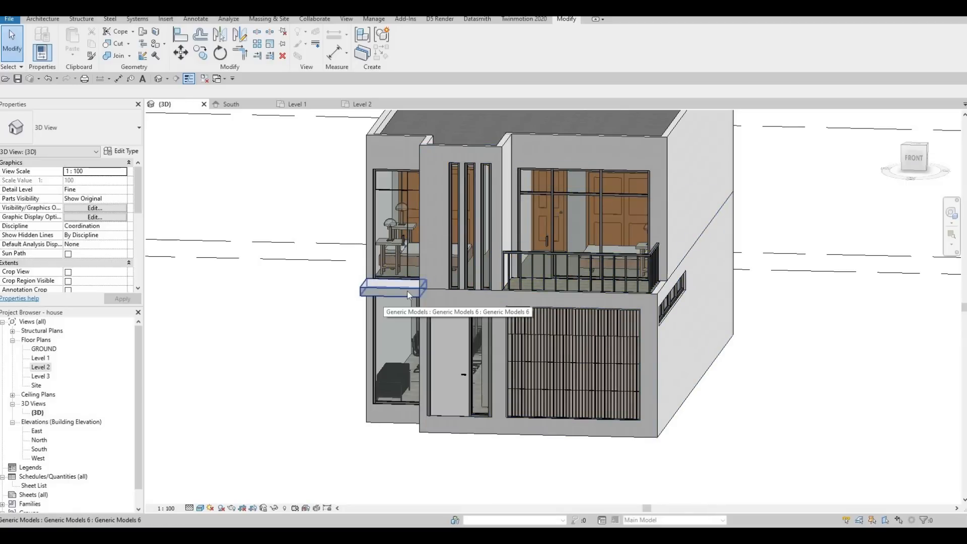
{"action": "middle_click_drag", "start_coordinate": [513, 286], "coordinate": [360, 279]}
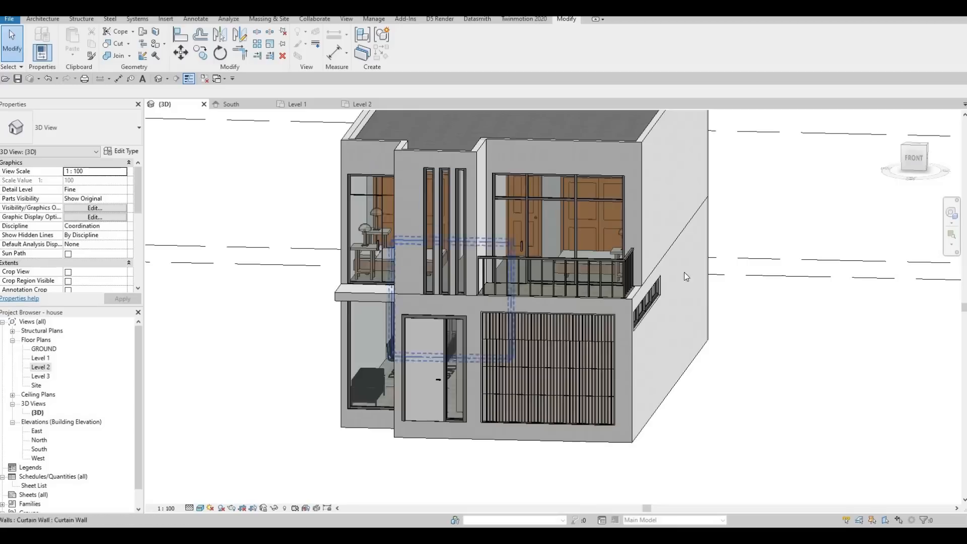
{"action": "middle_click_drag", "start_coordinate": [684, 272], "coordinate": [657, 209], "text": "shift"}
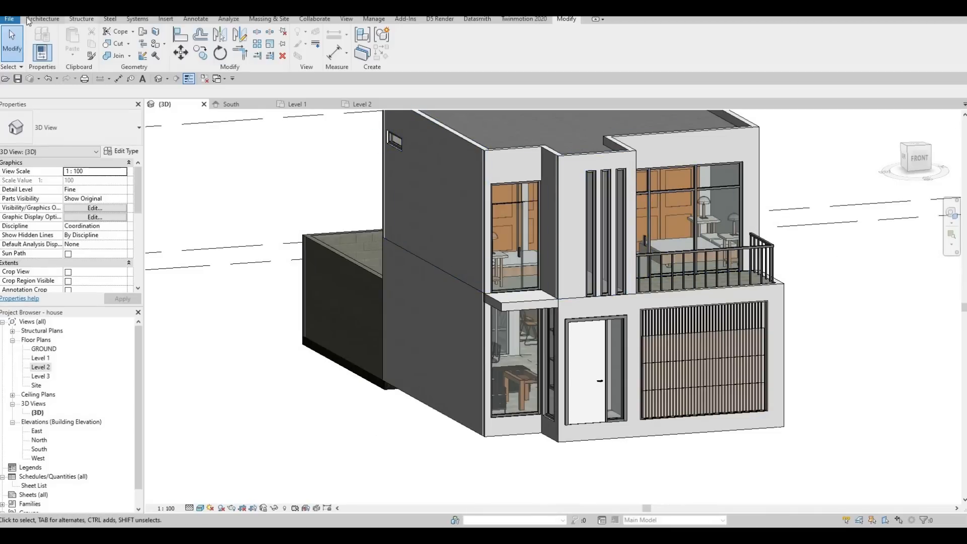
- Start placing Rectangular Mullion 50mm x 65mm on all grid lines, with the front facade in view
{"action": "left_click", "coordinate": [42, 19]}
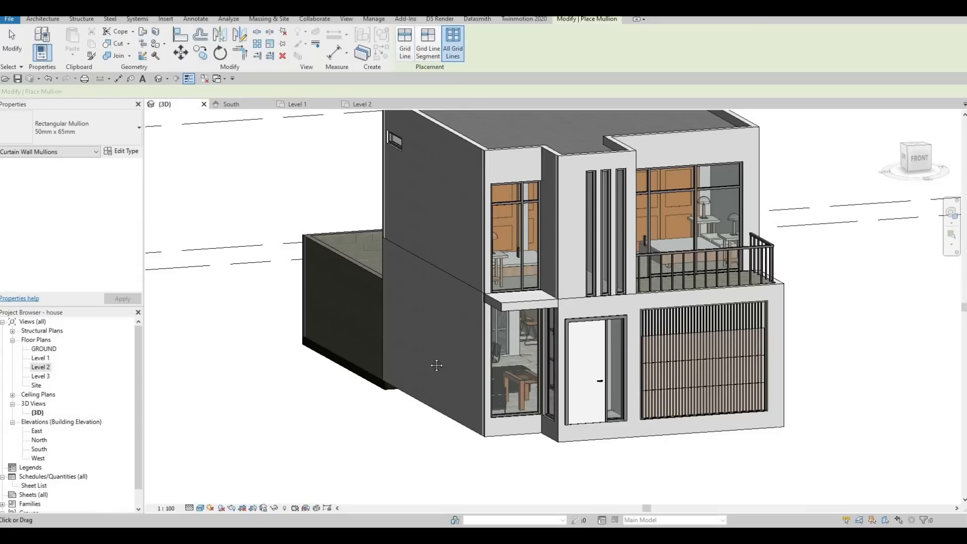
{"action": "middle_click_drag", "start_coordinate": [433, 365], "coordinate": [486, 333], "text": "shift"}
{"action": "scroll", "coordinate": [486, 341], "scroll_direction": "up", "scroll_amount": 2}
{"action": "scroll", "coordinate": [551, 382], "scroll_direction": "down", "scroll_amount": 2}
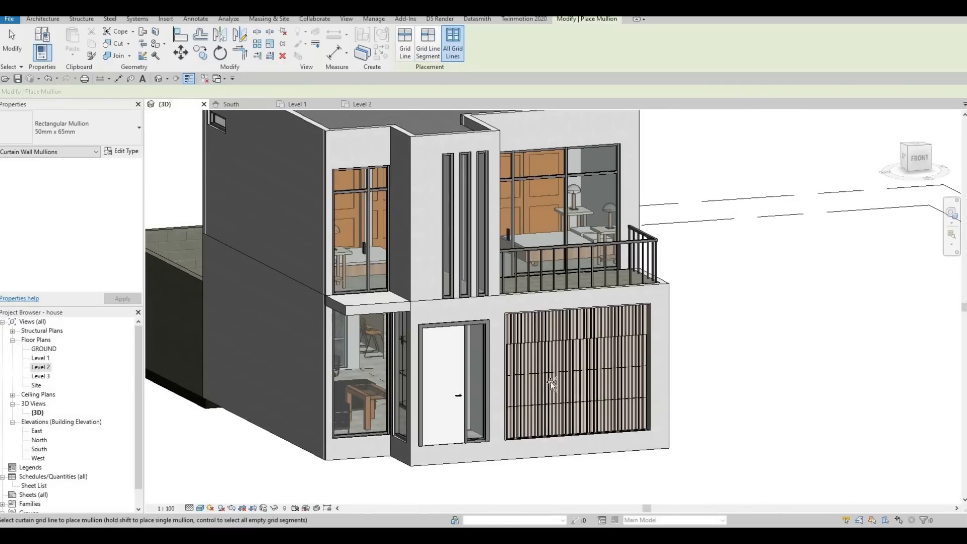